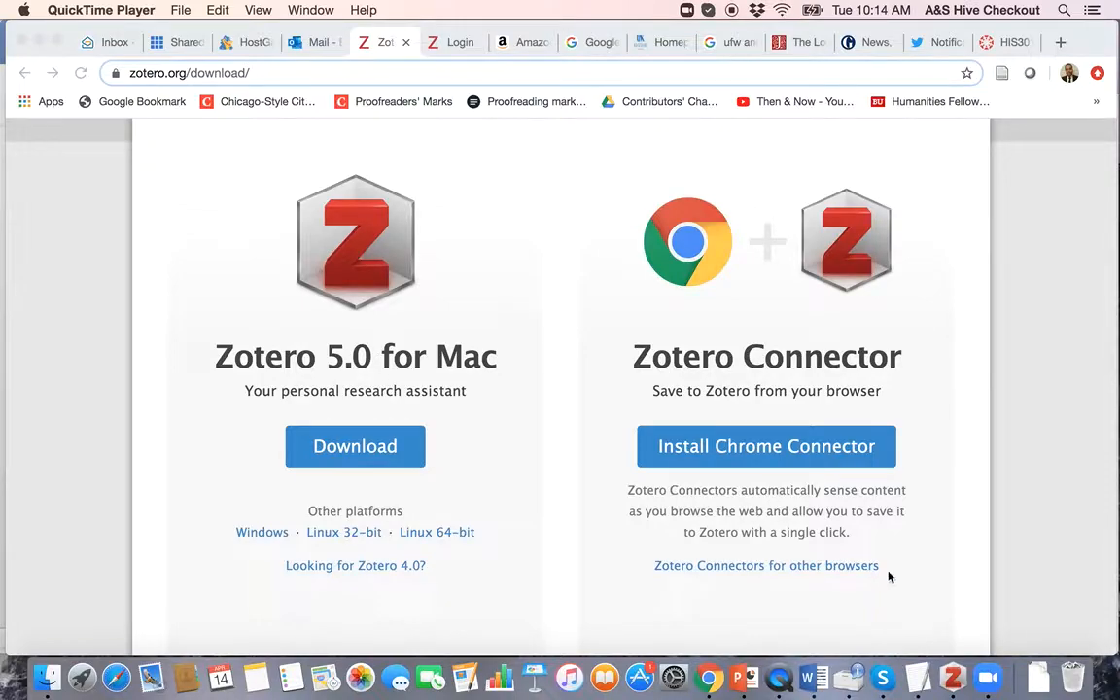
Step: Switch from the Chrome download page to the Zotero library window
click(954, 677)
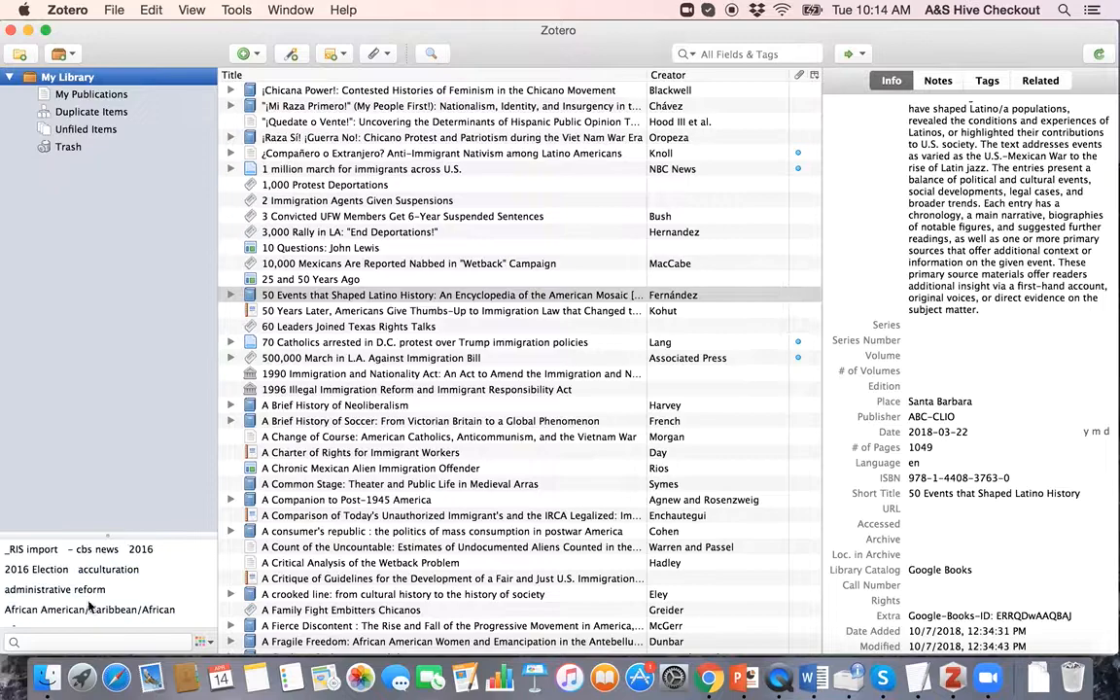
click(1095, 167)
scroll(618, 462, down, 15)
scroll(619, 462, down, 20)
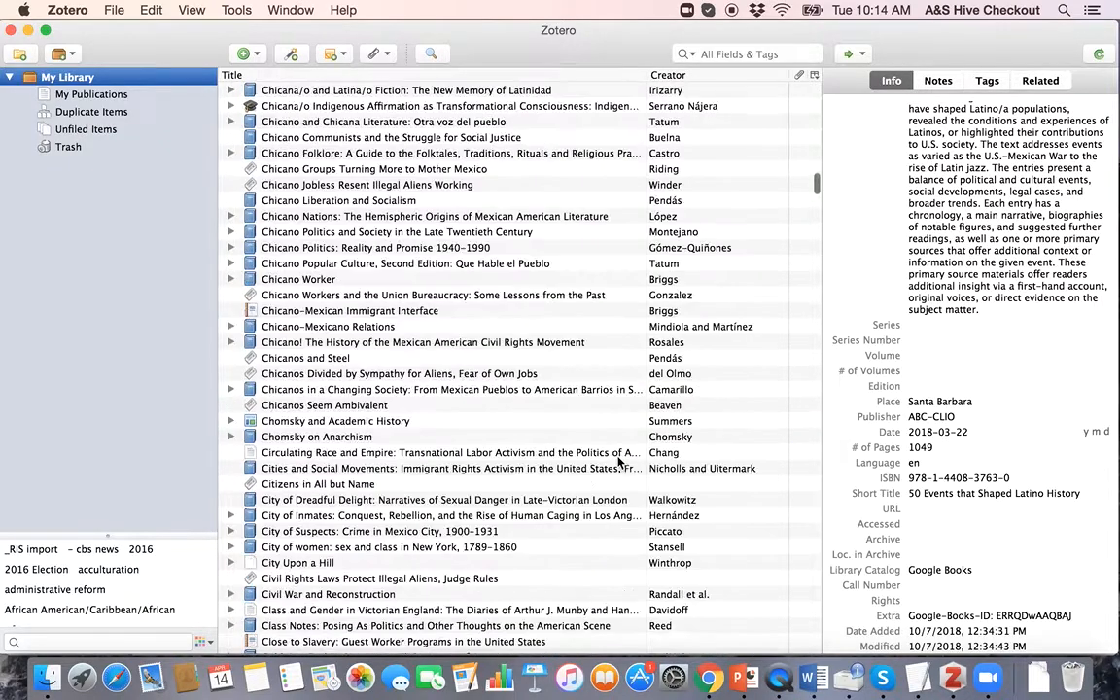
scroll(618, 461, down, 20)
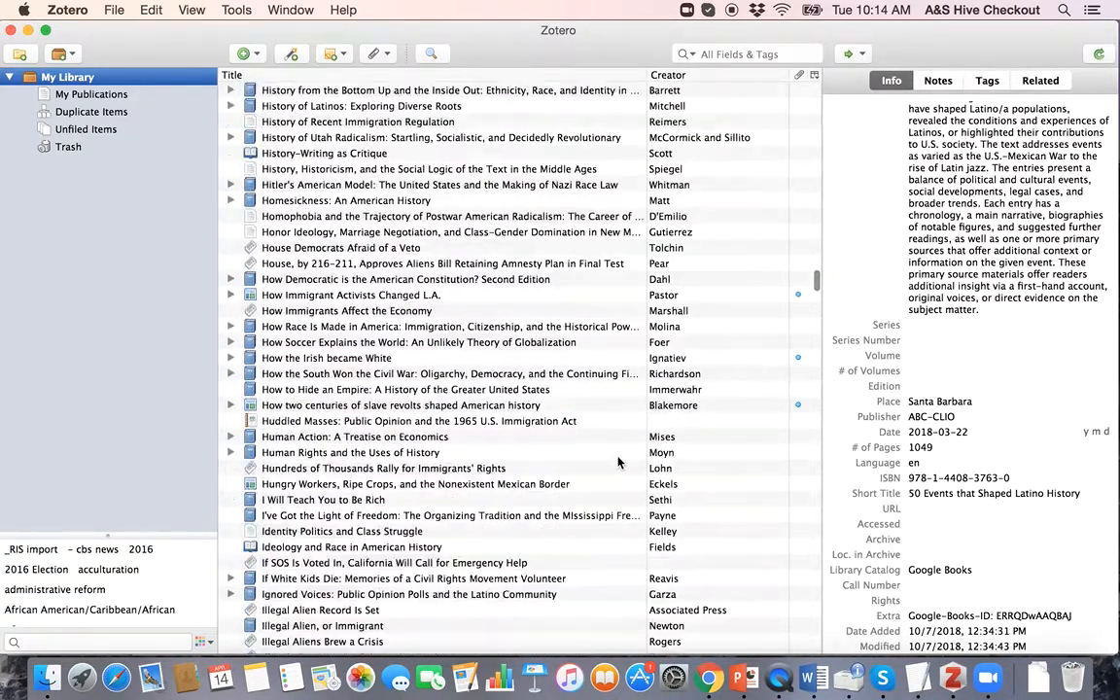
scroll(618, 461, down, 20)
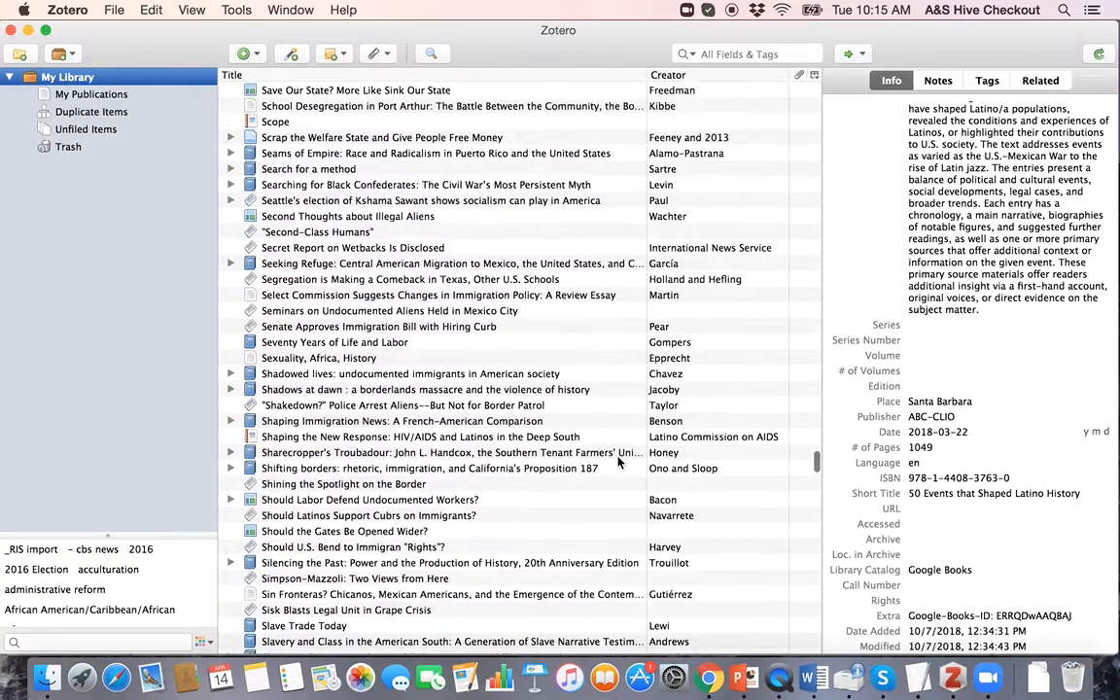
scroll(619, 461, down, 8)
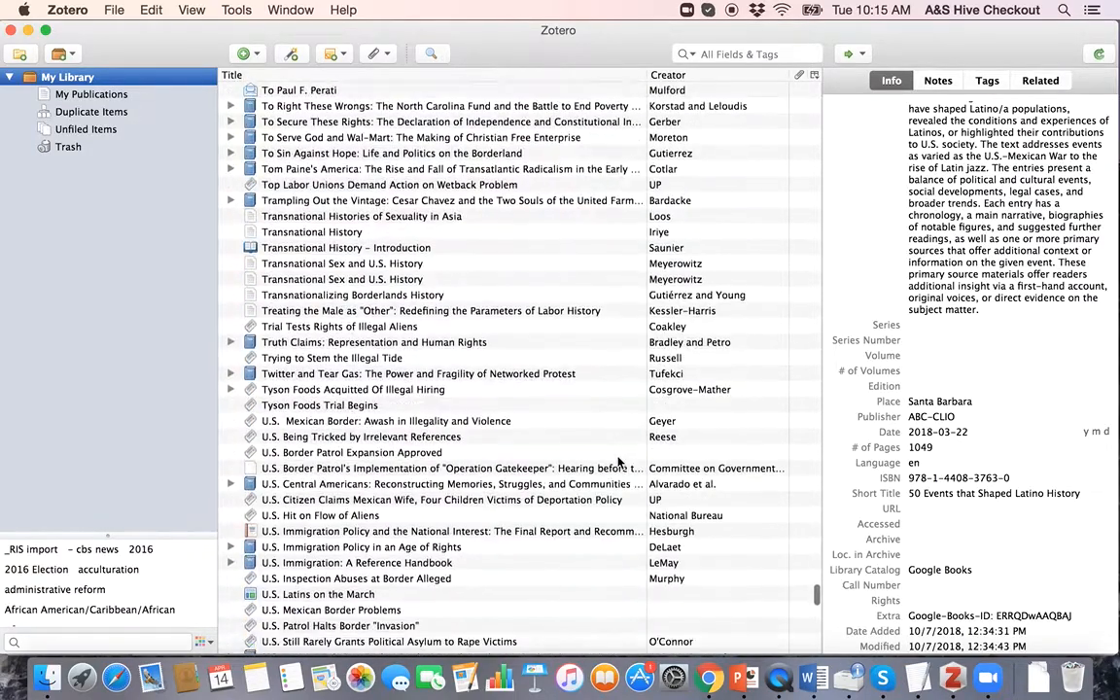
scroll(618, 462, up, 20)
scroll(618, 462, up, 20)
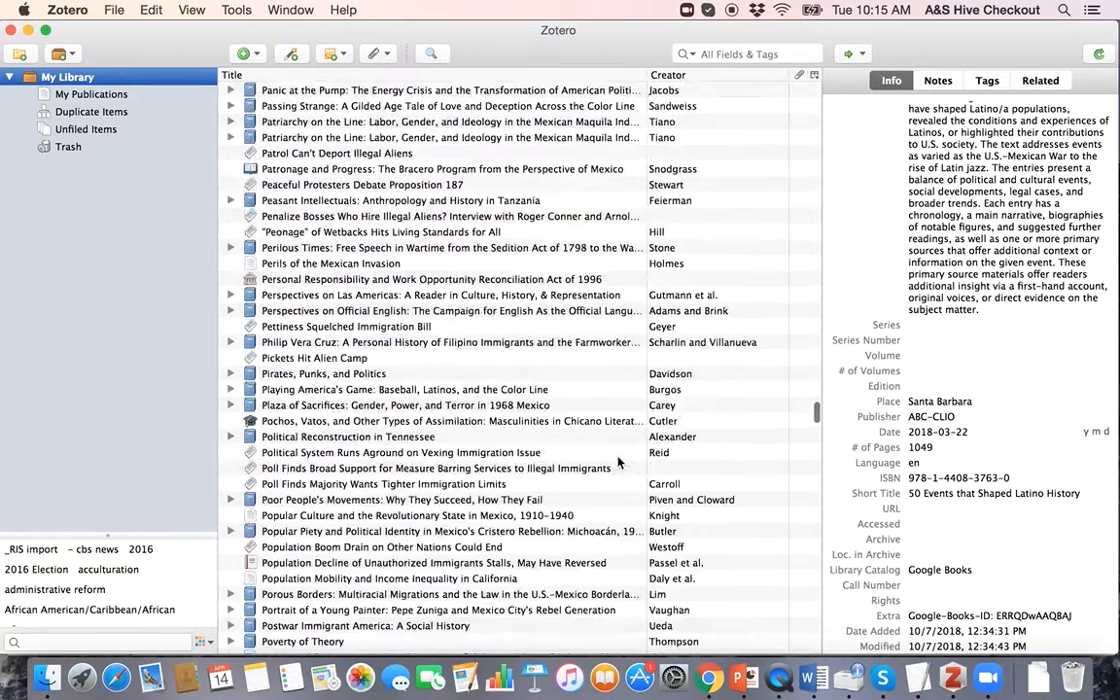
scroll(618, 461, up, 10)
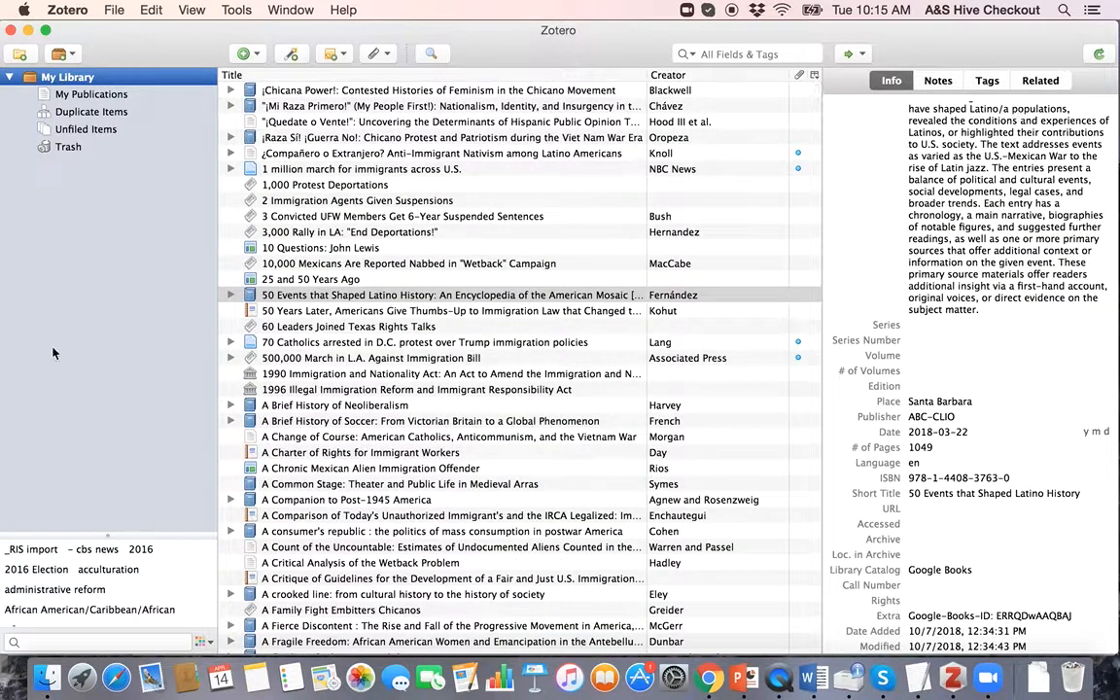
key(ctrl+Up)
Step: Switch to Chrome and scroll through the zotero.org download page
click(620, 305)
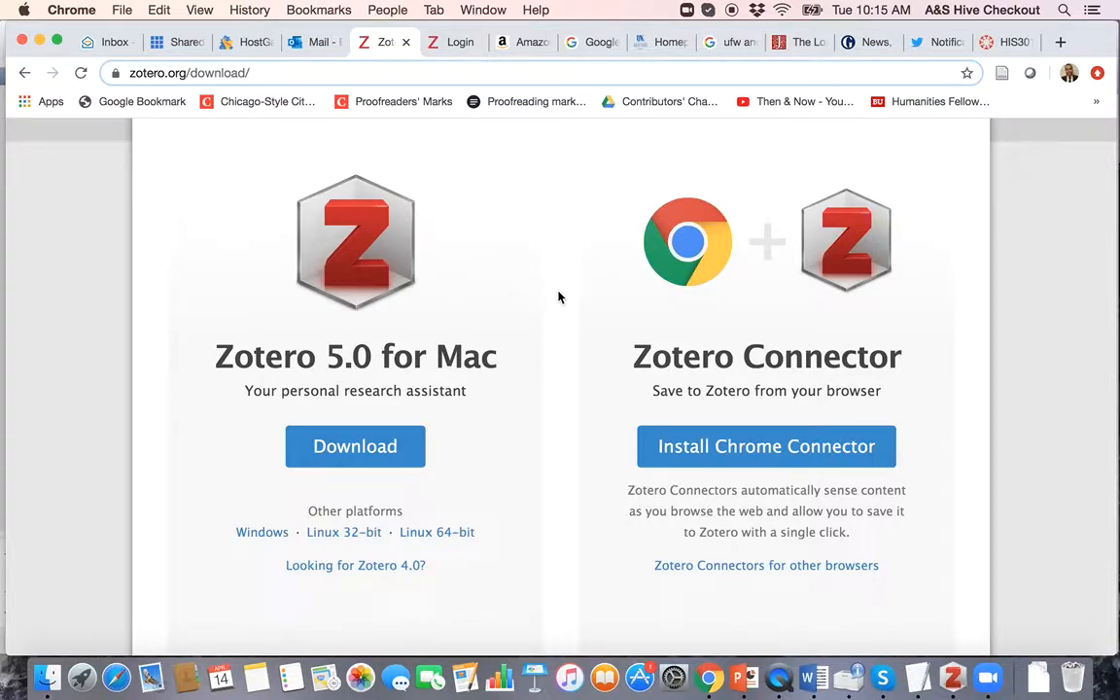
scroll(569, 342, down, 2)
scroll(570, 342, up, 5)
scroll(571, 343, down, 3)
scroll(571, 342, up, 2)
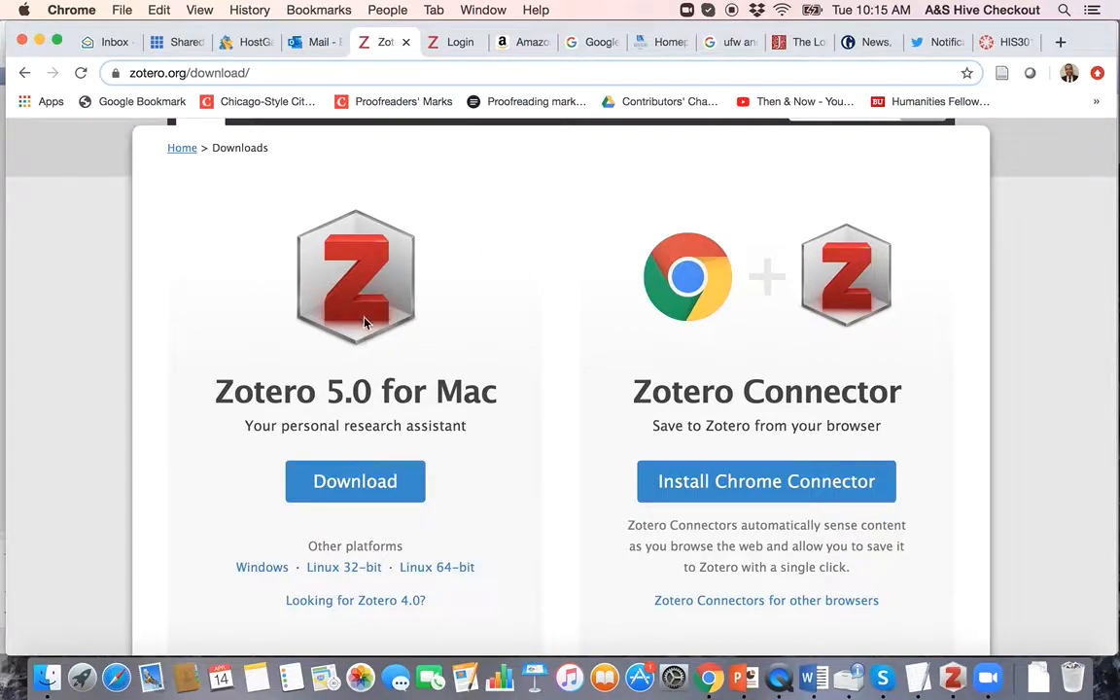
scroll(552, 365, down, 1)
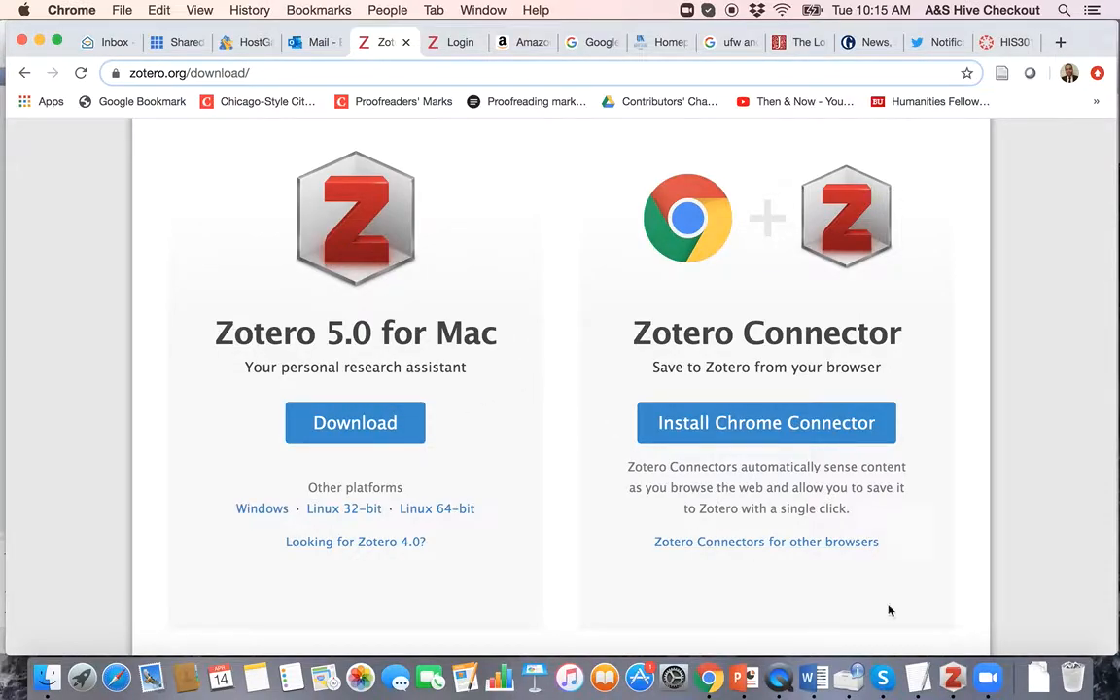
Step: Briefly bring Zotero forward, then return to the Chrome download page and scroll to its top
click(951, 677)
key(ctrl+Up)
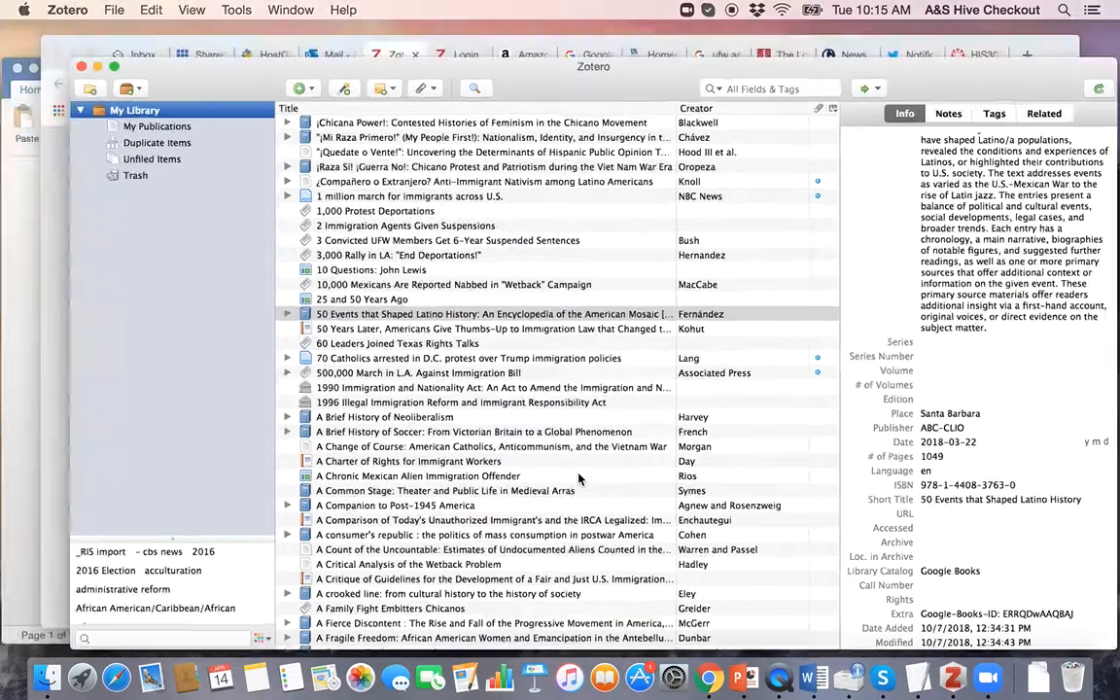
click(554, 335)
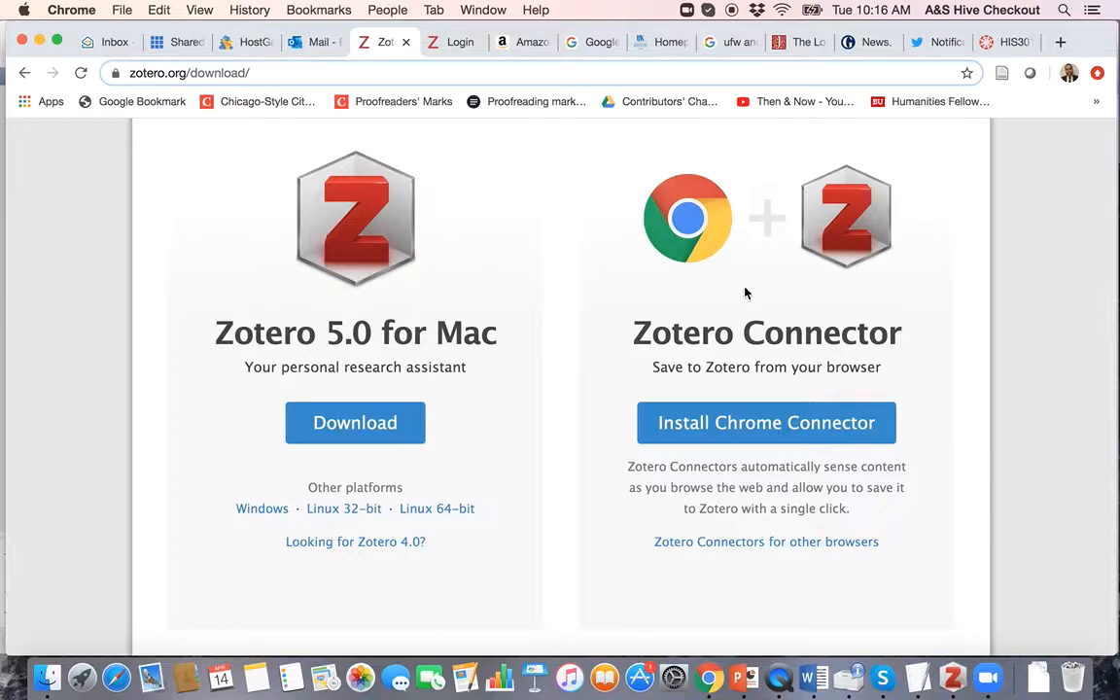
scroll(745, 296, up, 1)
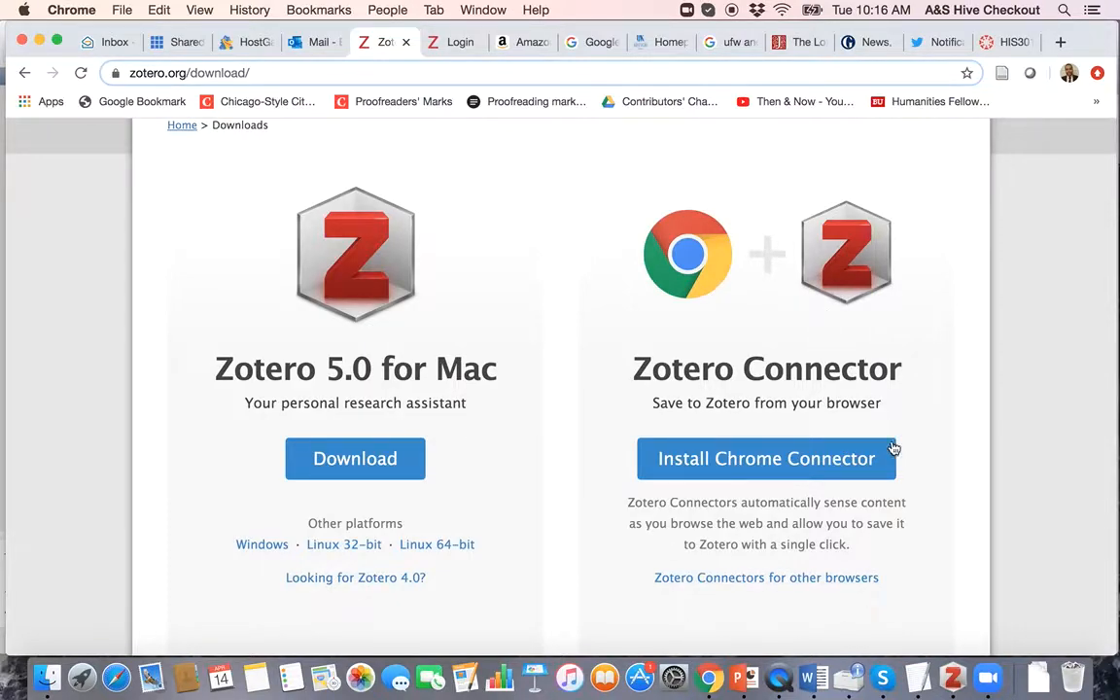
Step: Bring up Word's blank Document15, look over its Zotero ribbon tools, then return to Home
click(812, 677)
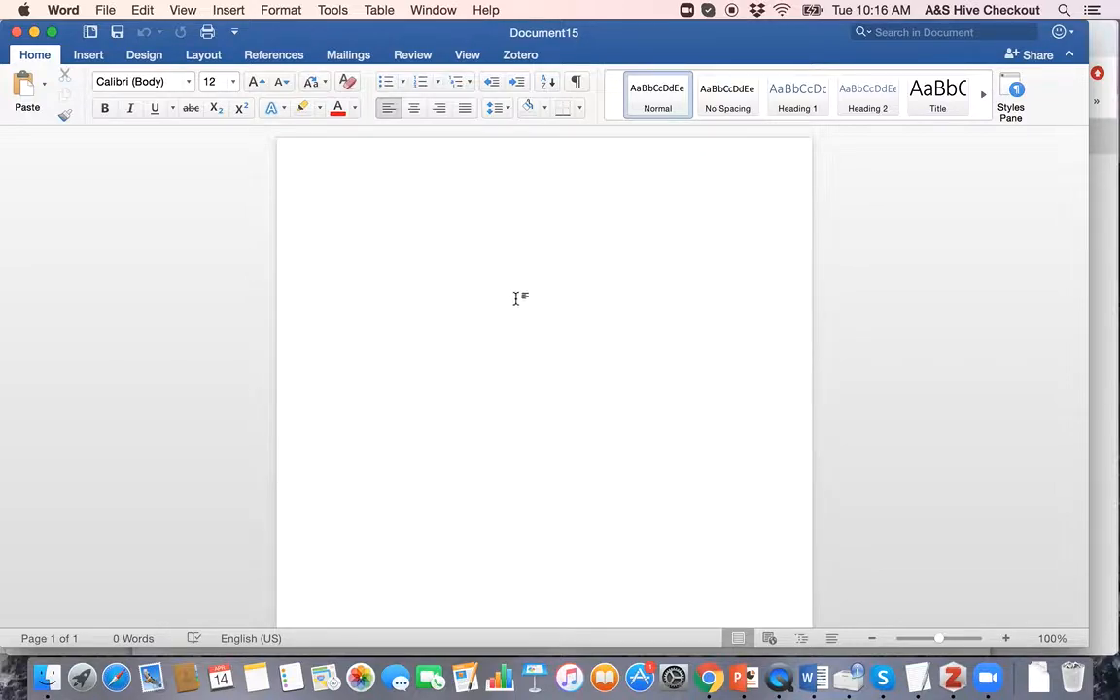
click(509, 56)
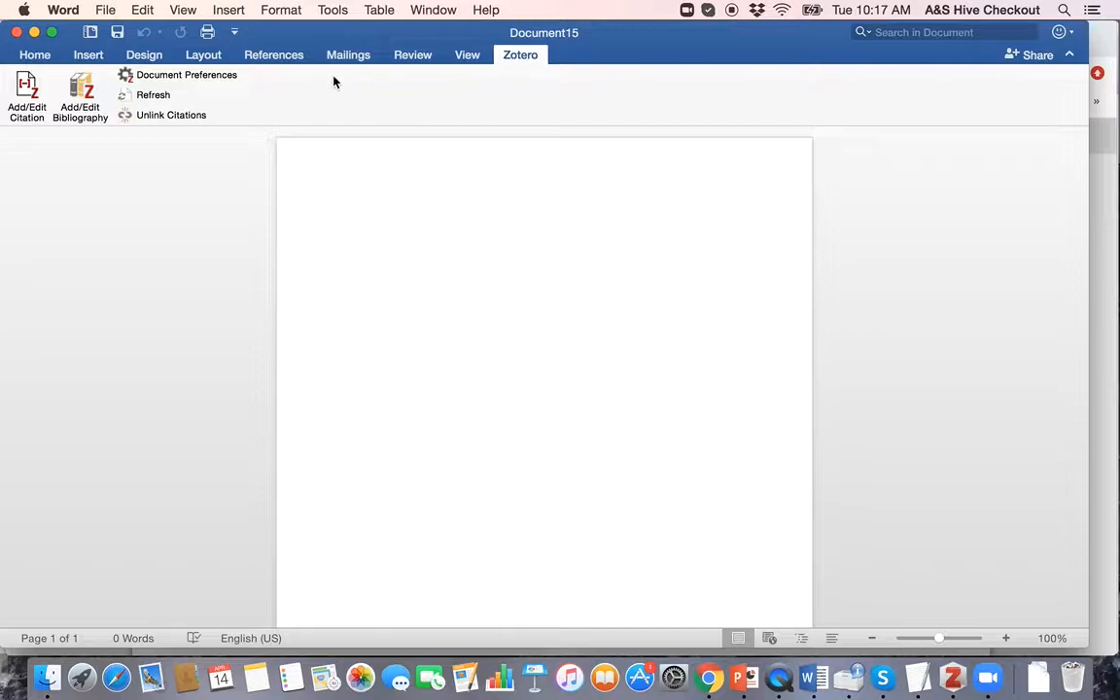
click(34, 55)
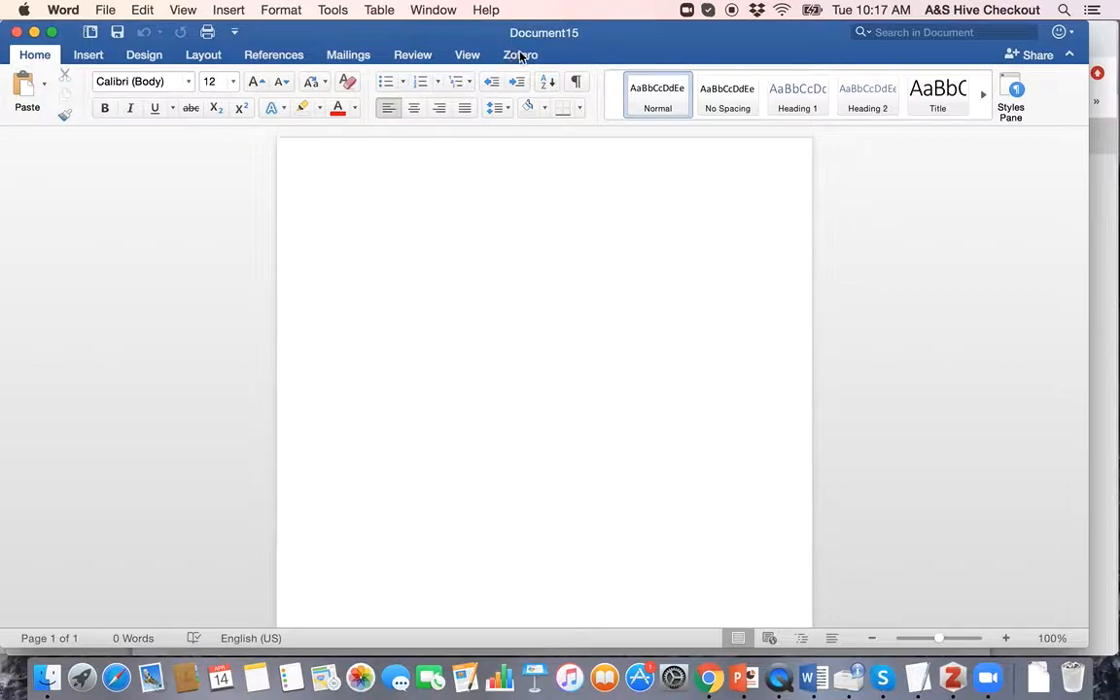
key(ctrl+Up)
Step: Show the Zotero ribbon tools in Word's Document15, then go back to Chrome's download page
click(260, 466)
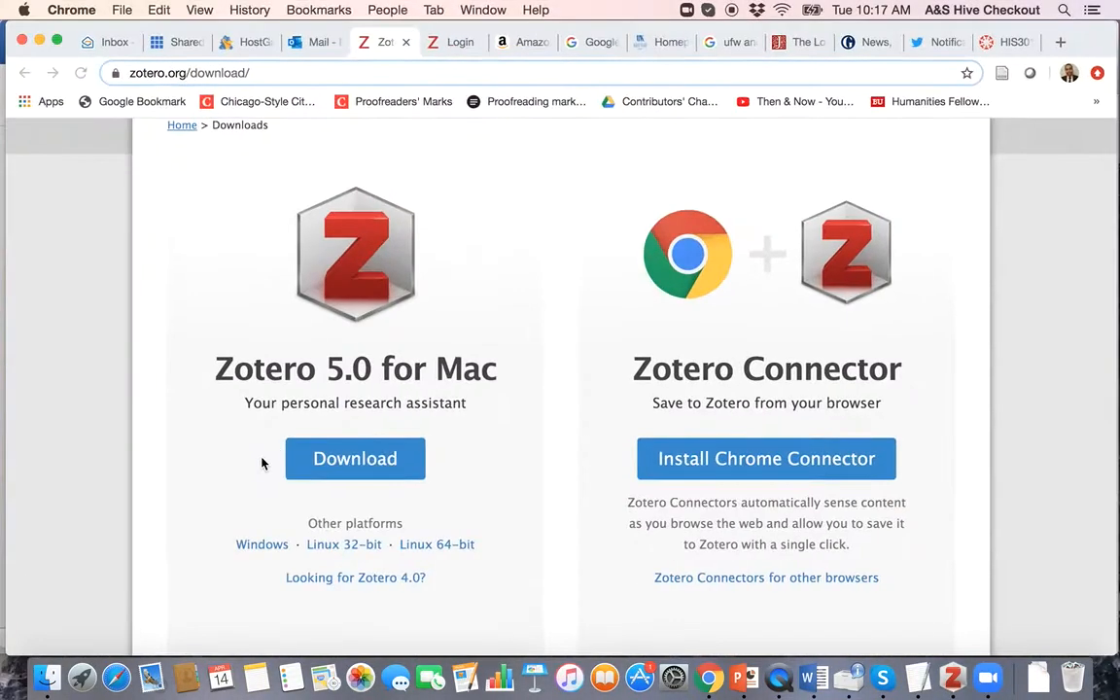
key(ctrl+Up)
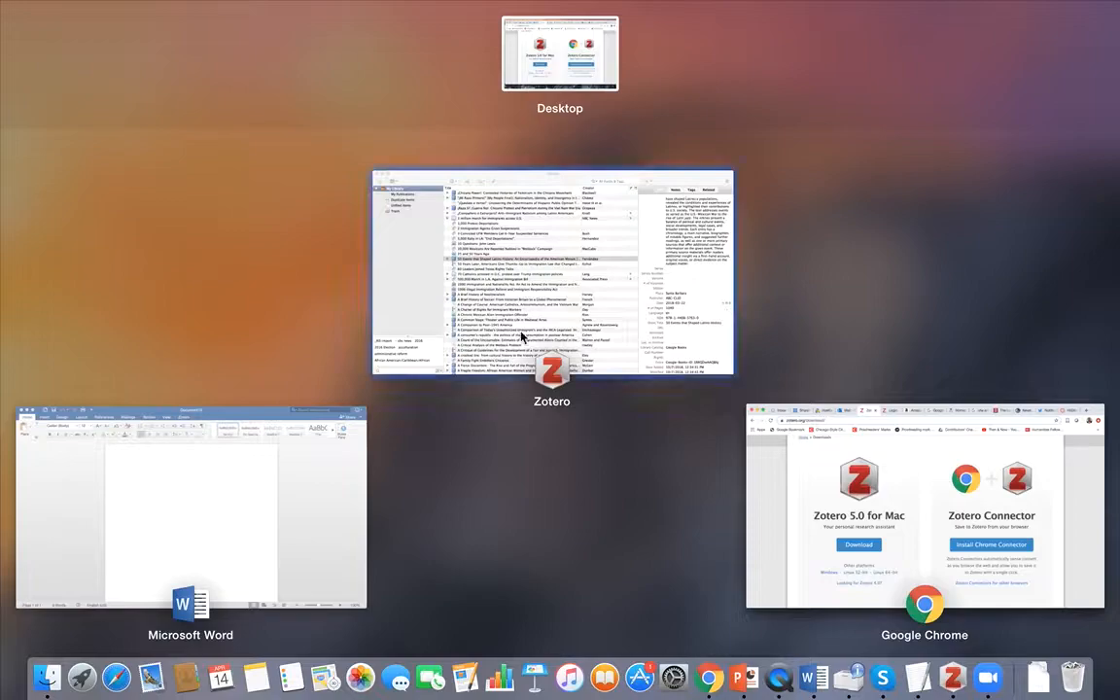
click(157, 495)
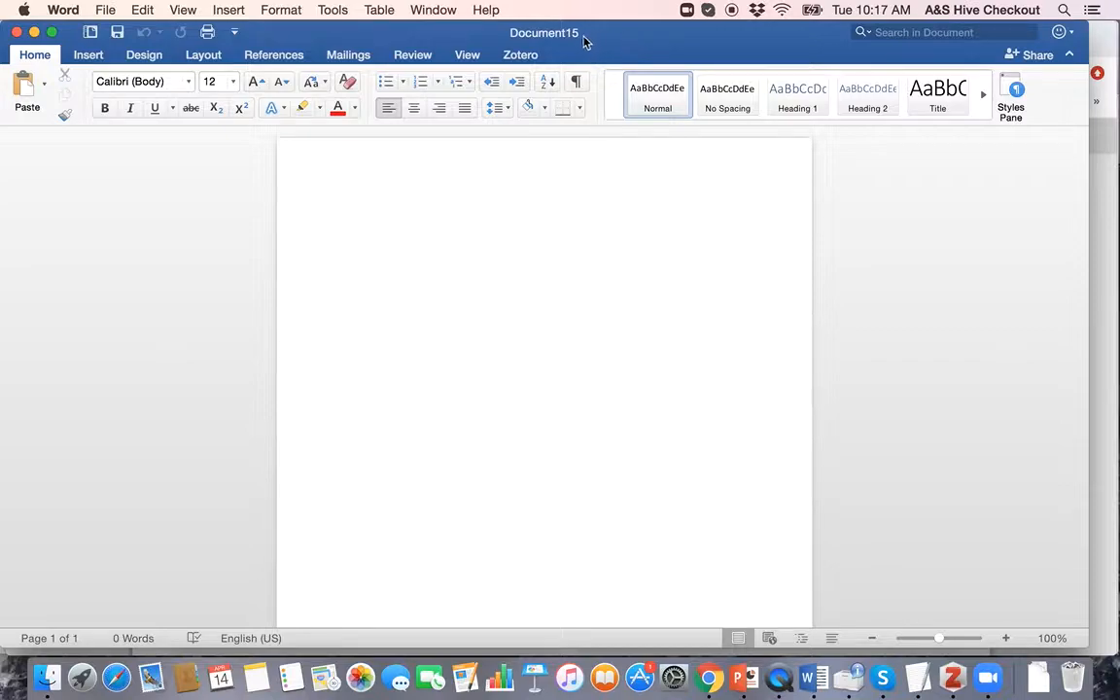
click(534, 52)
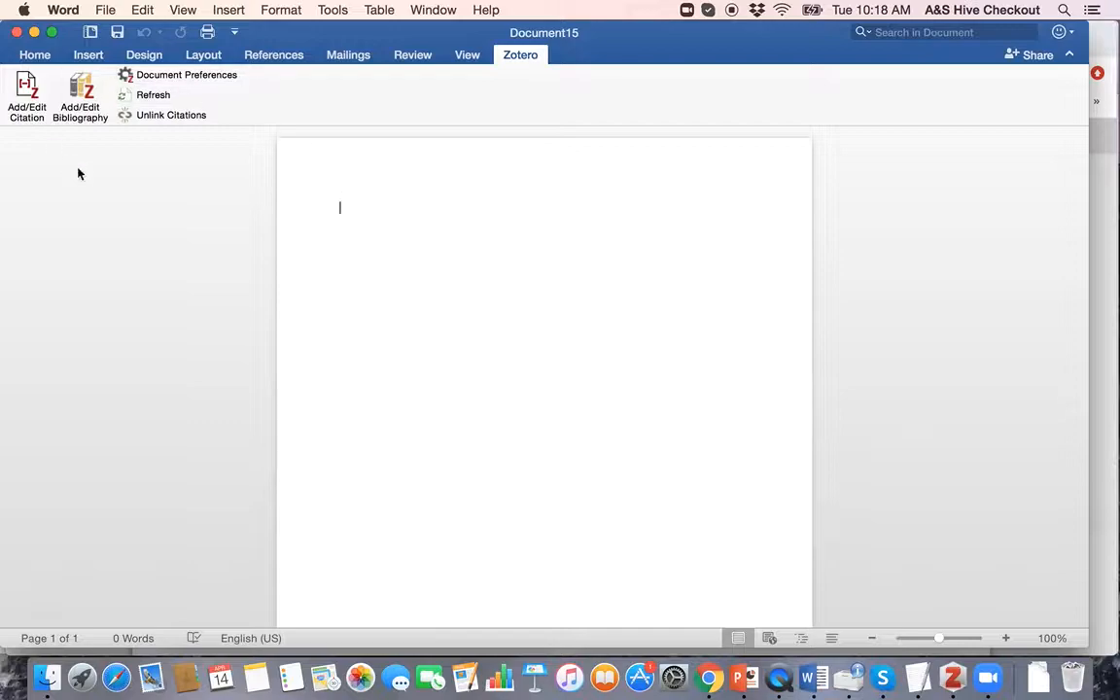
key(ctrl+Up)
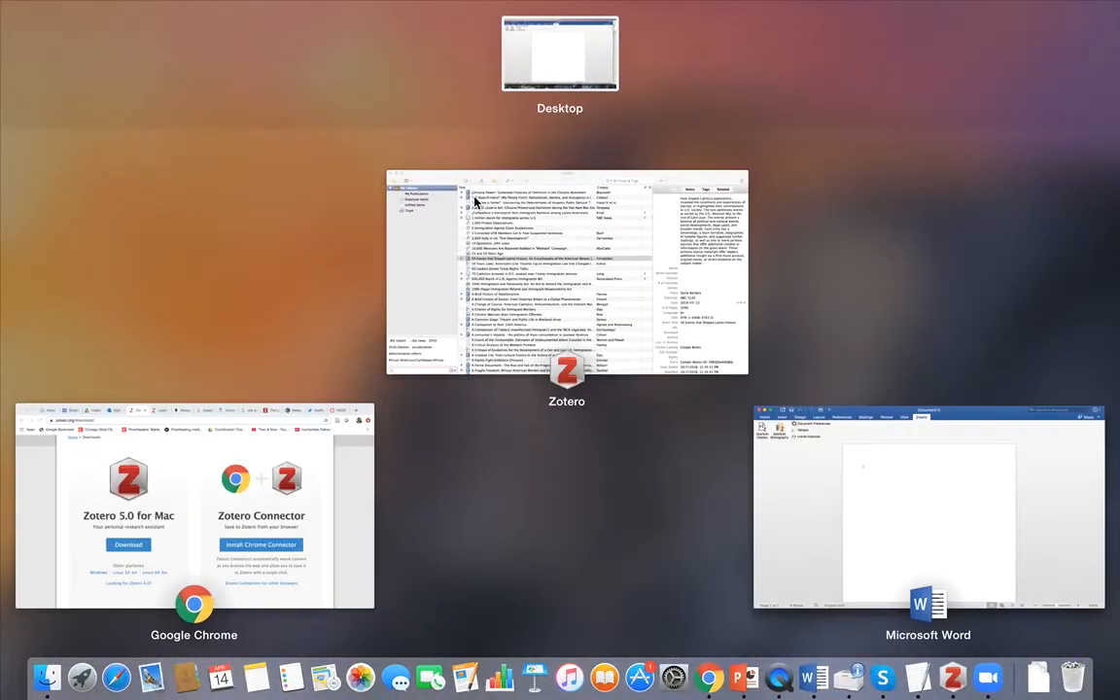
click(243, 454)
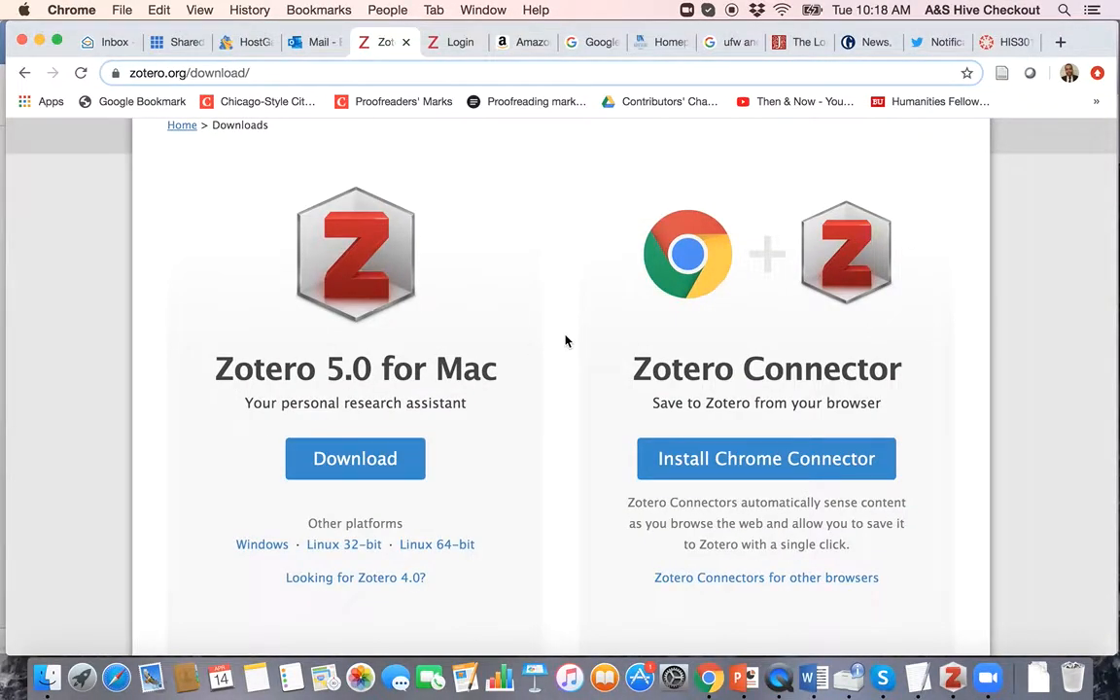
Step: Bring Zotero forward, check the New Library options without choosing, and scroll the item list
click(954, 681)
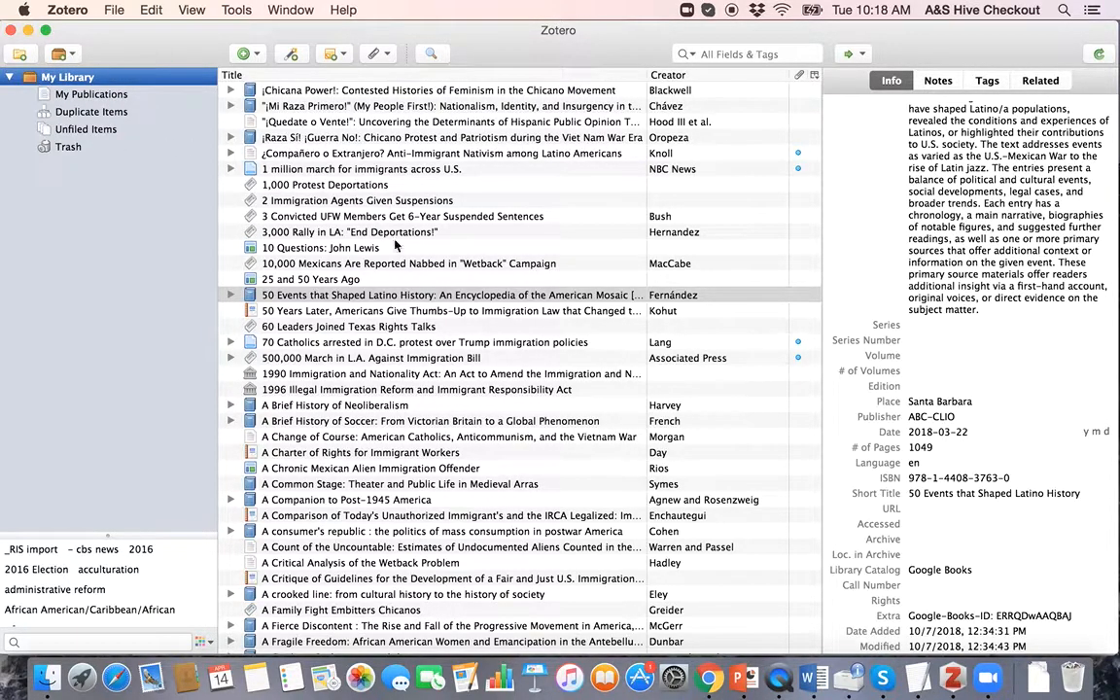
scroll(396, 246, down, 10)
scroll(418, 242, up, 10)
click(70, 58)
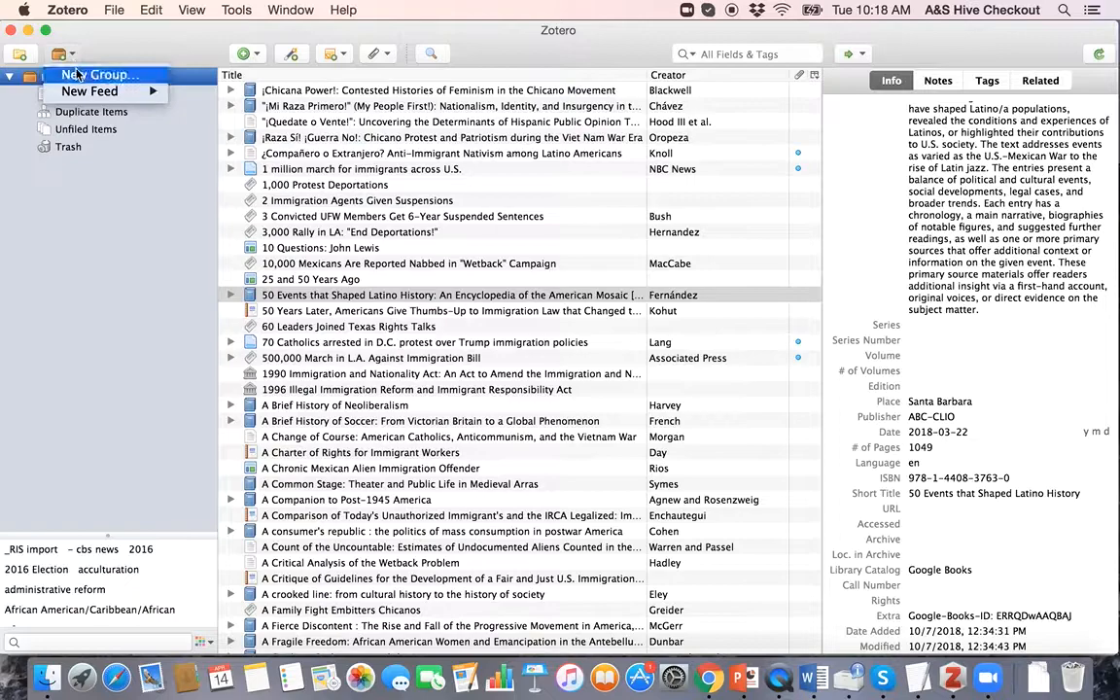
click(94, 238)
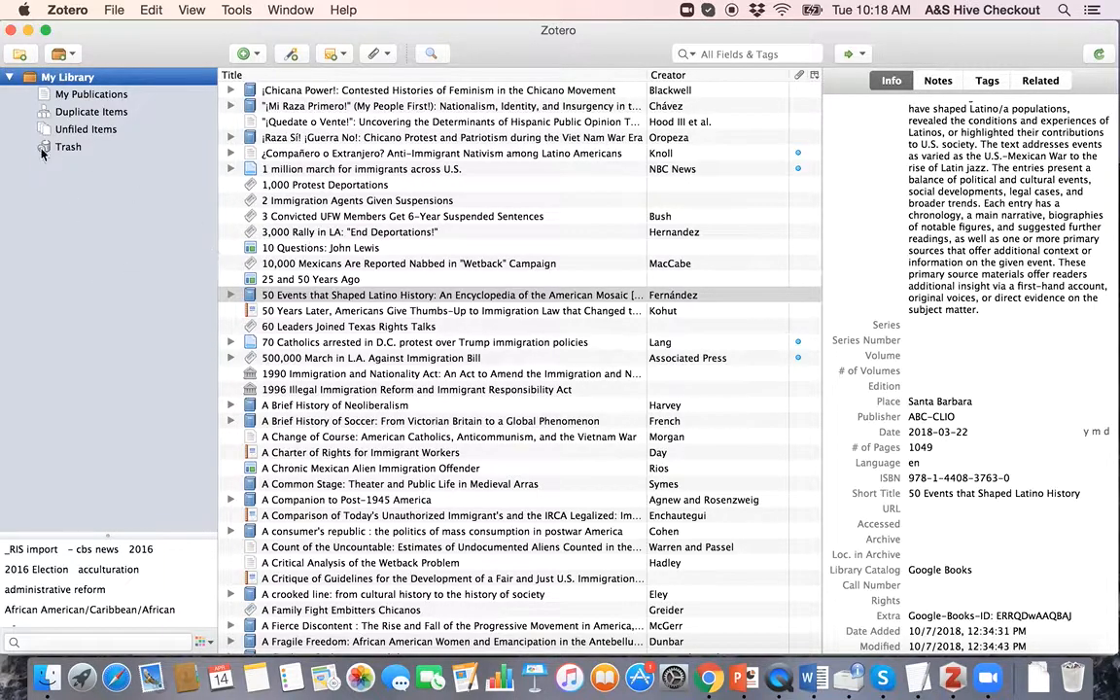
scroll(622, 455, down, 10)
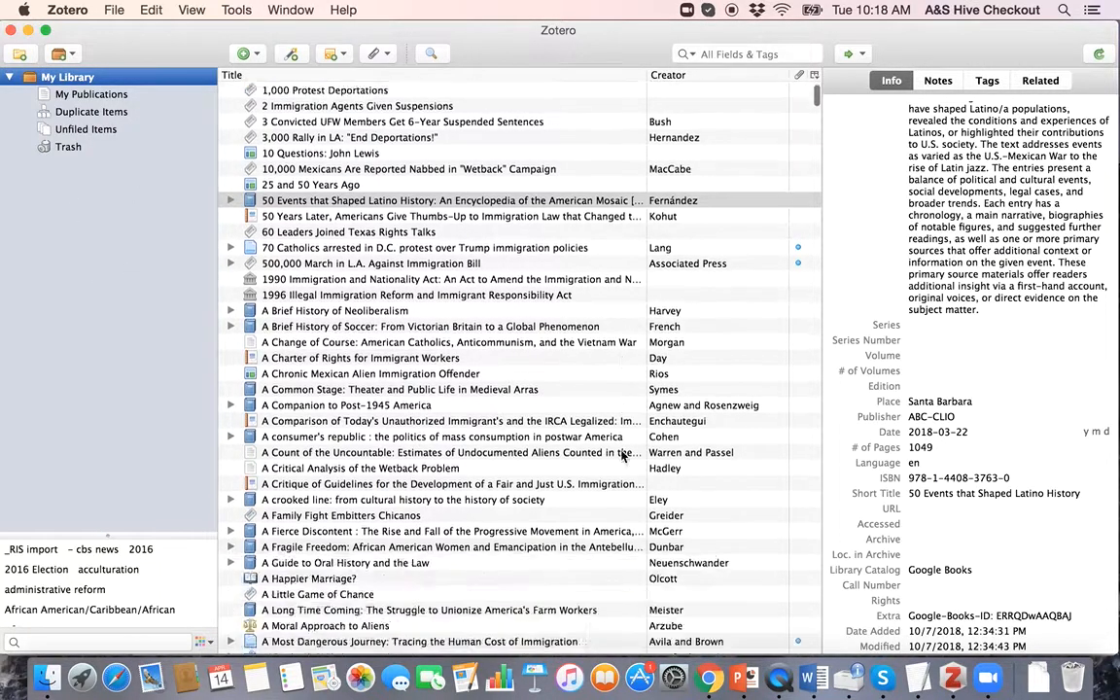
scroll(622, 455, up, 12)
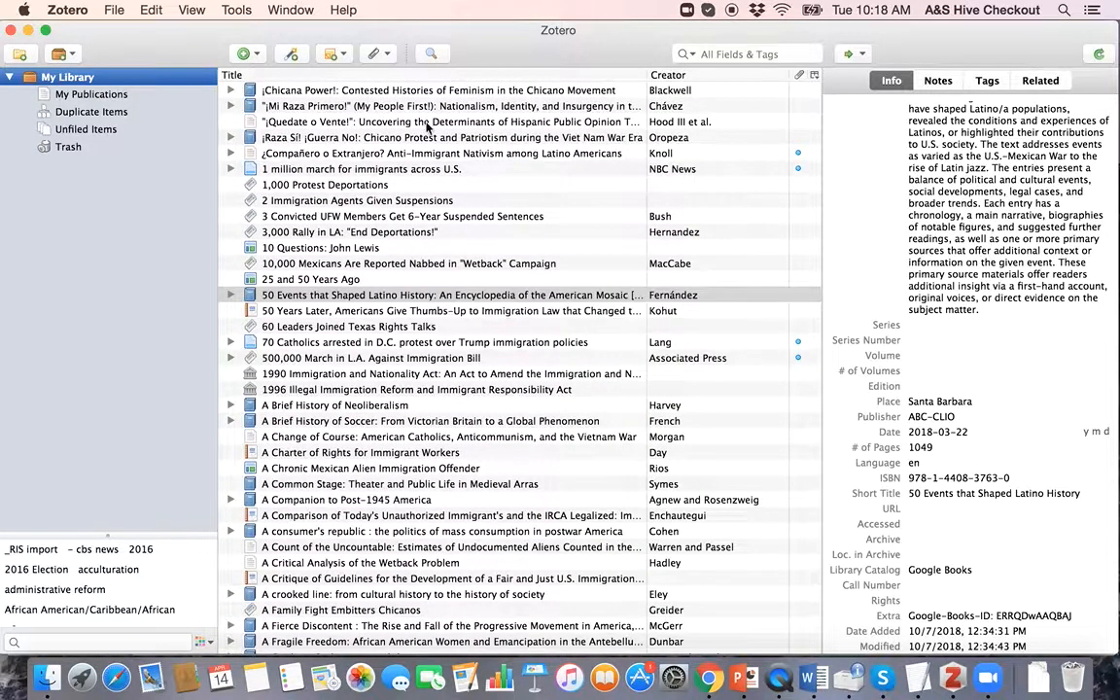
scroll(427, 335, down, 20)
scroll(430, 374, down, 15)
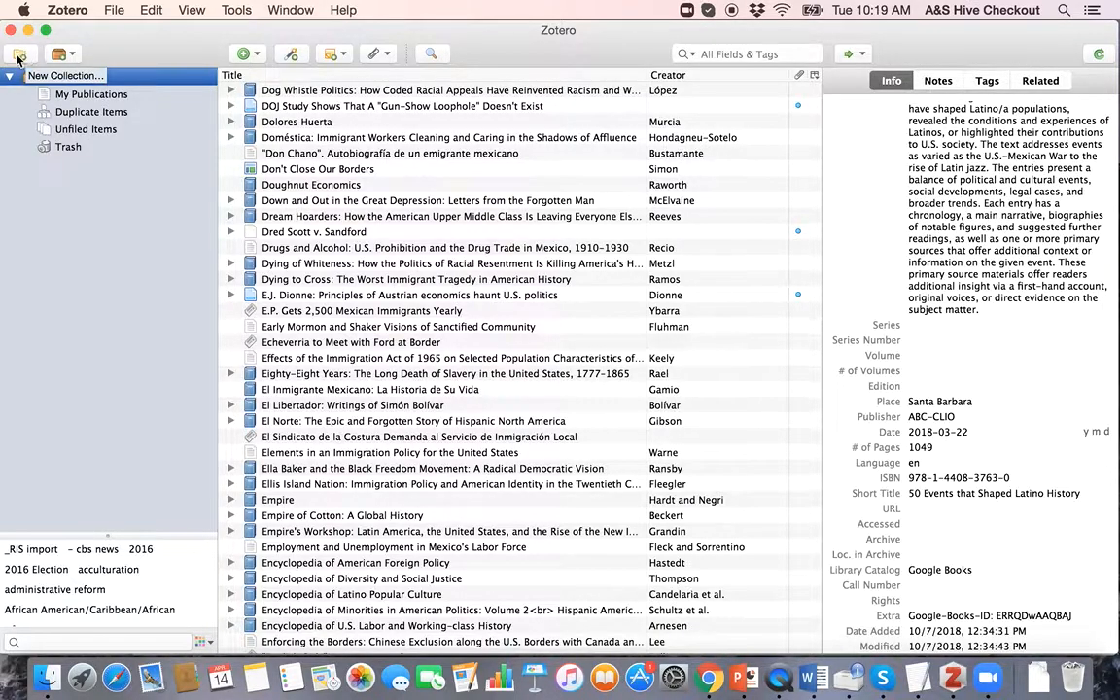
Step: Create a new empty collection named 'Test' in My Library
click(78, 57)
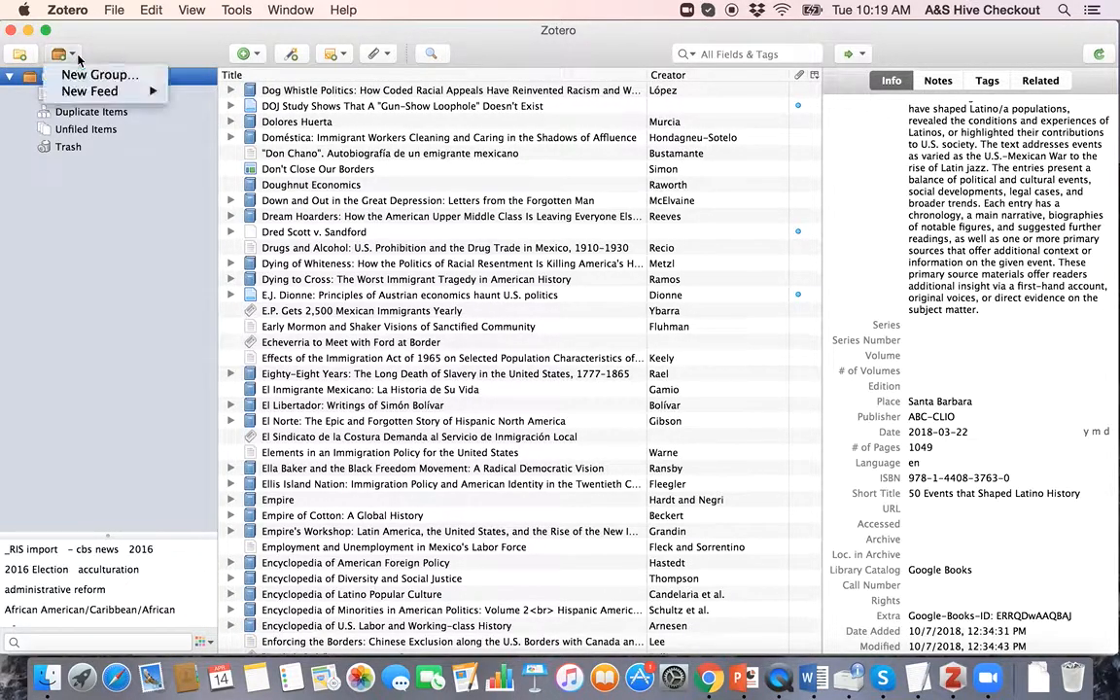
click(88, 204)
click(21, 51)
text(Test)
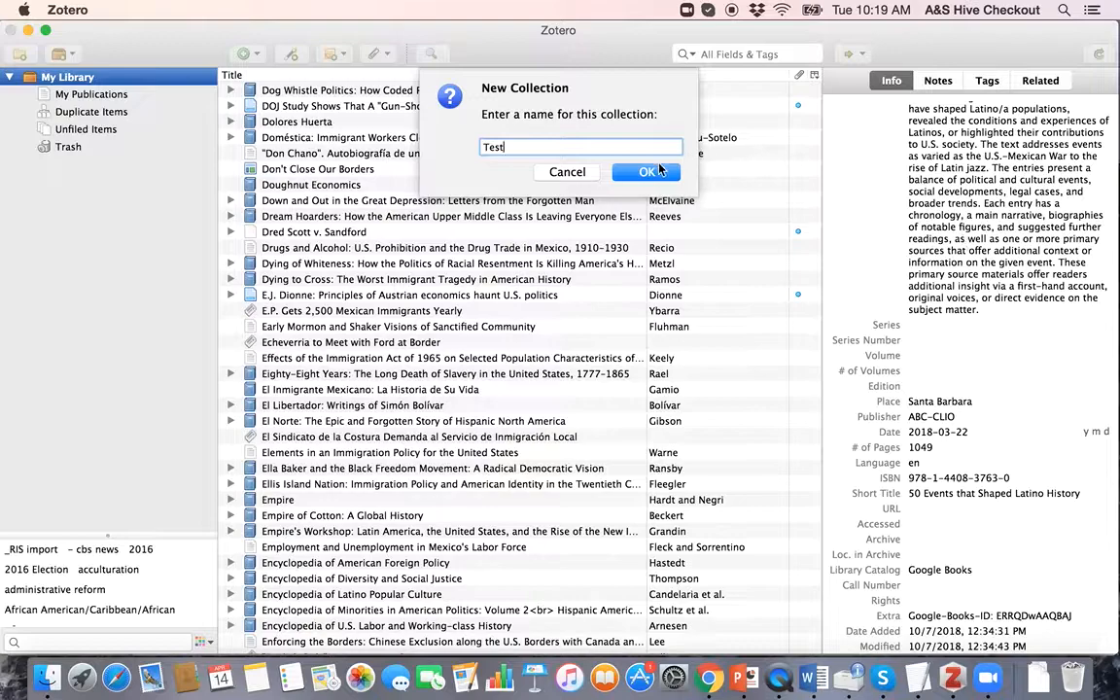
click(646, 171)
Step: Start a new shared group from New Library > New Group…, then return to Zotero
click(62, 54)
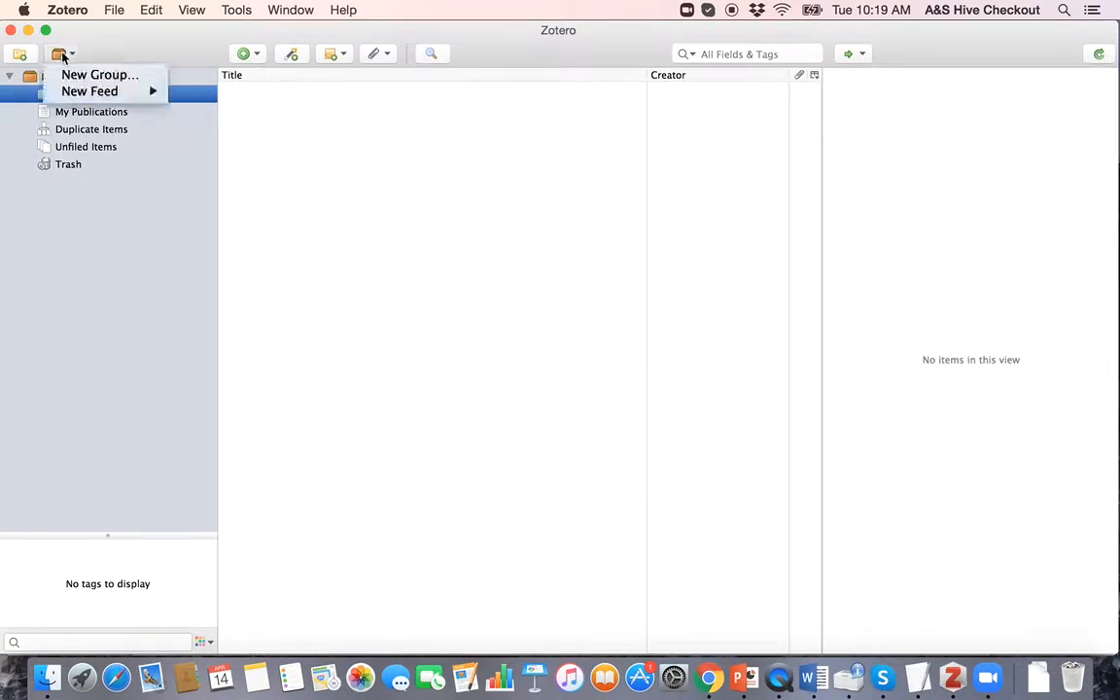
click(81, 75)
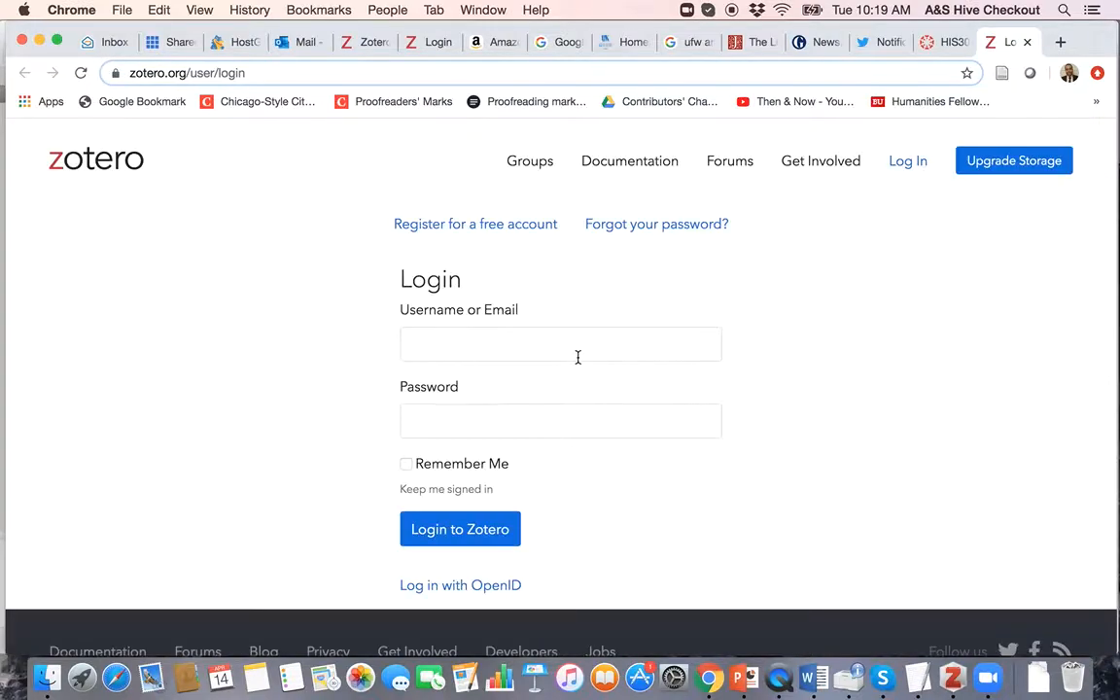
key(ctrl+Up)
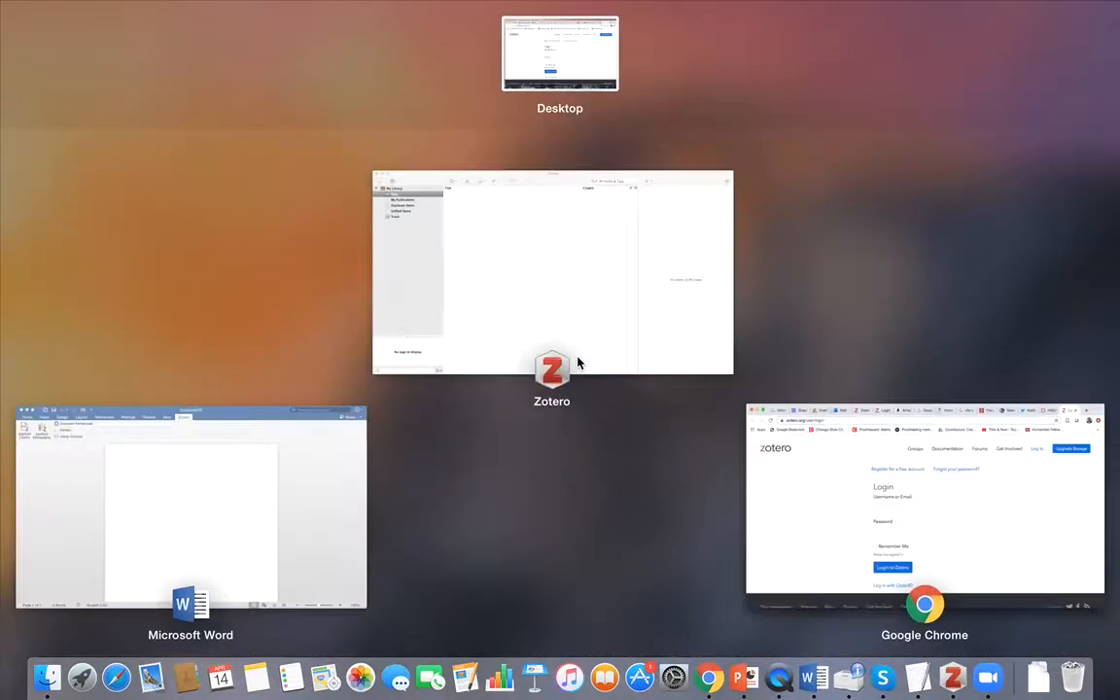
click(502, 295)
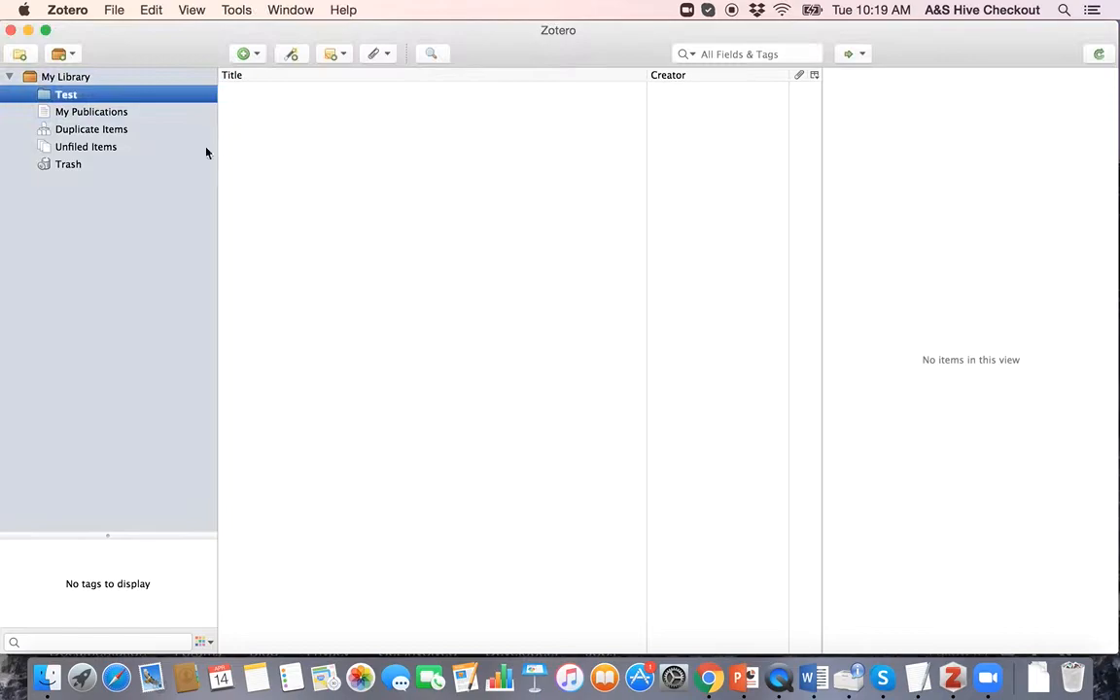
Step: Delete the Test collection and reselect My Library to list all 1712 items
right_click(97, 96)
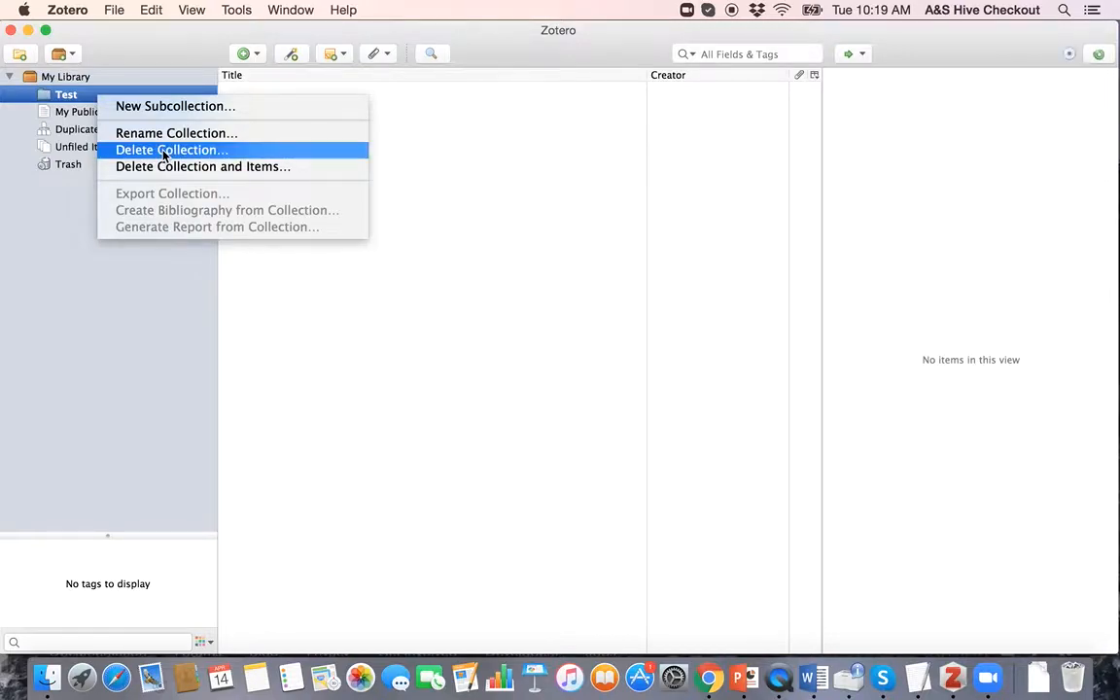
click(165, 151)
click(636, 173)
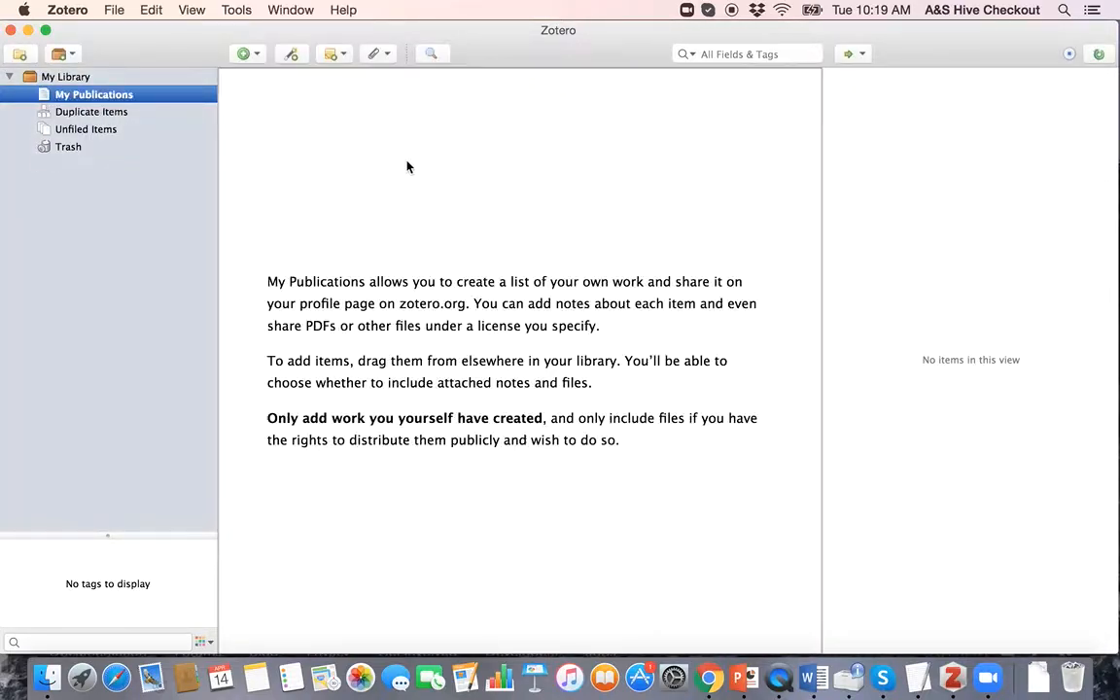
click(53, 77)
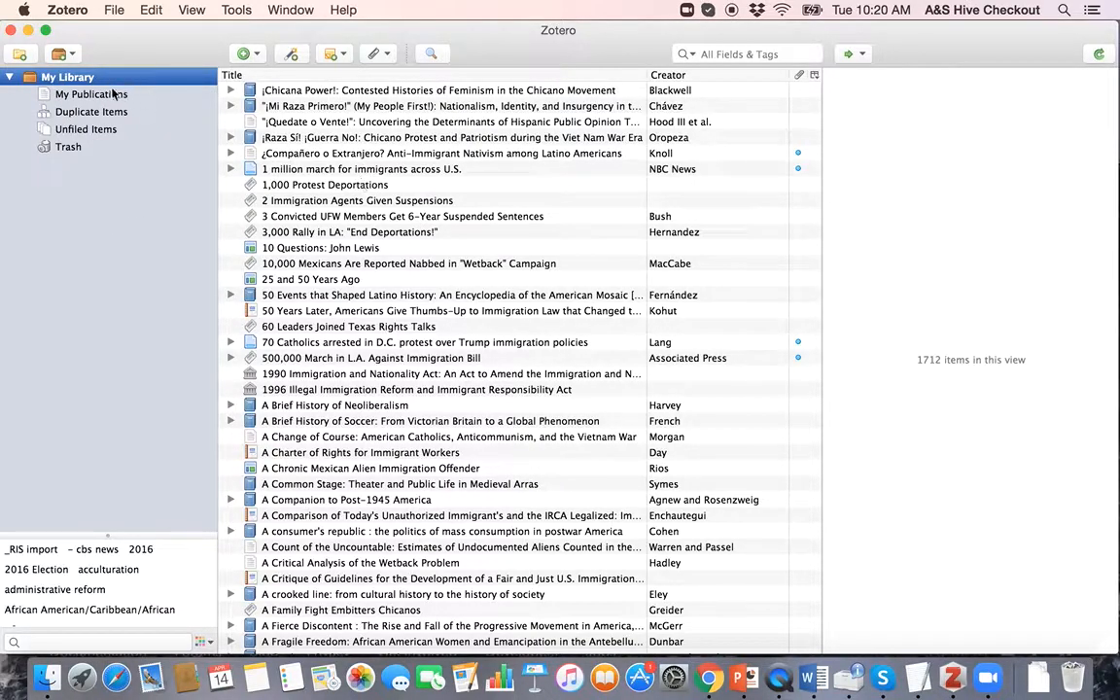
scroll(478, 134, down, 15)
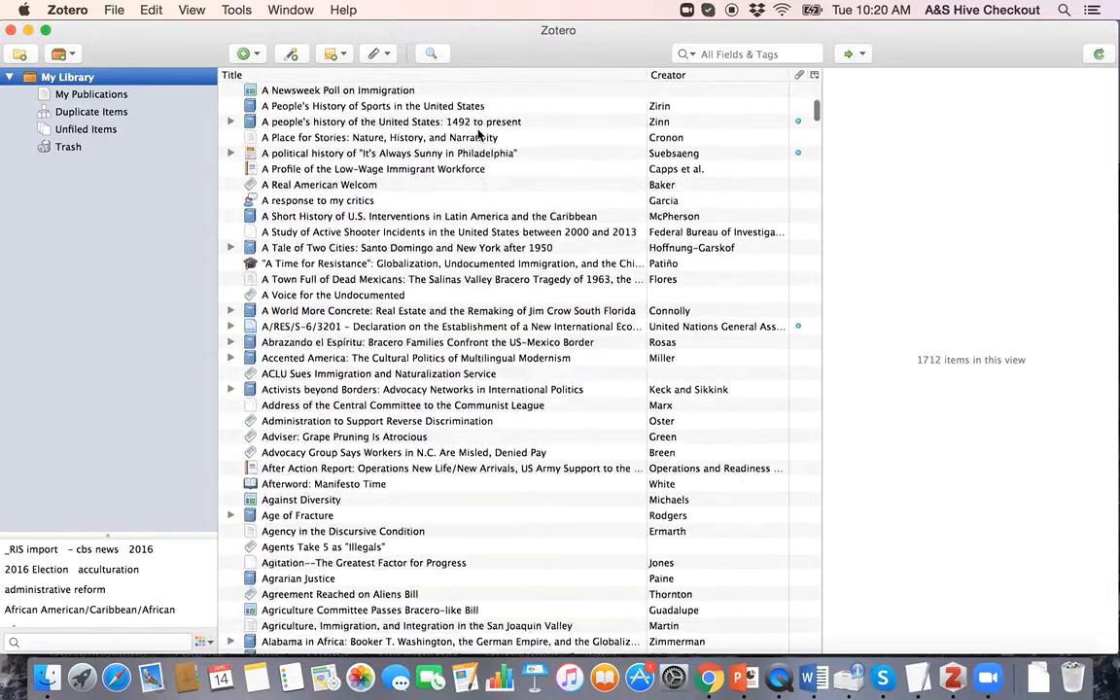
scroll(478, 134, down, 10)
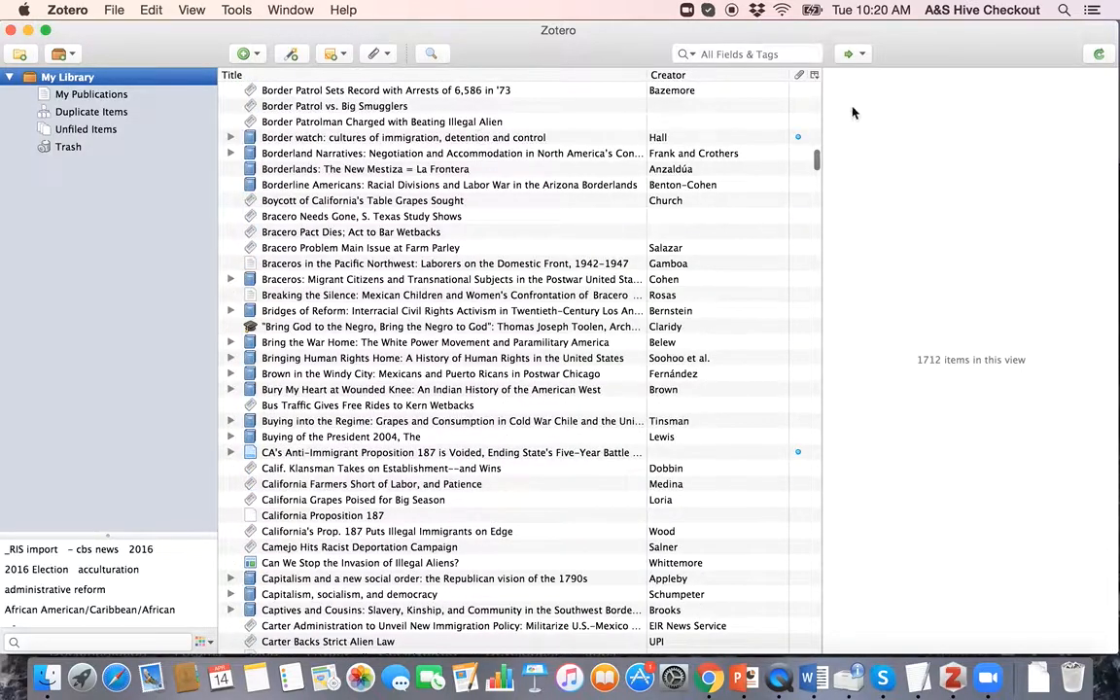
scroll(731, 295, down, 15)
scroll(732, 295, down, 20)
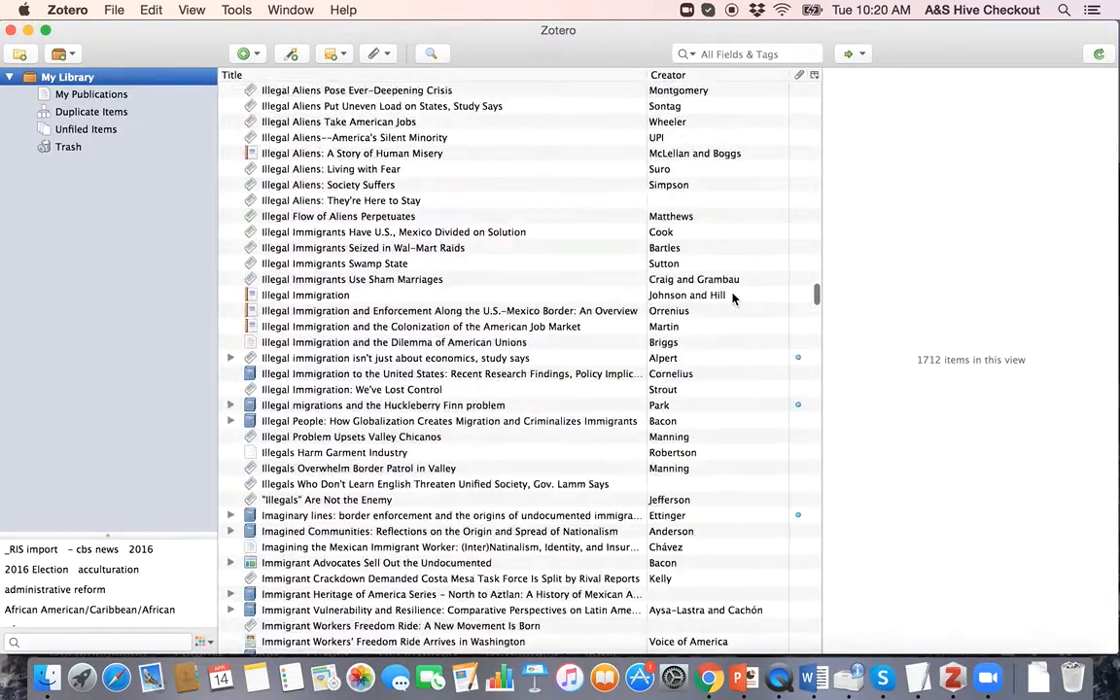
scroll(731, 298, down, 20)
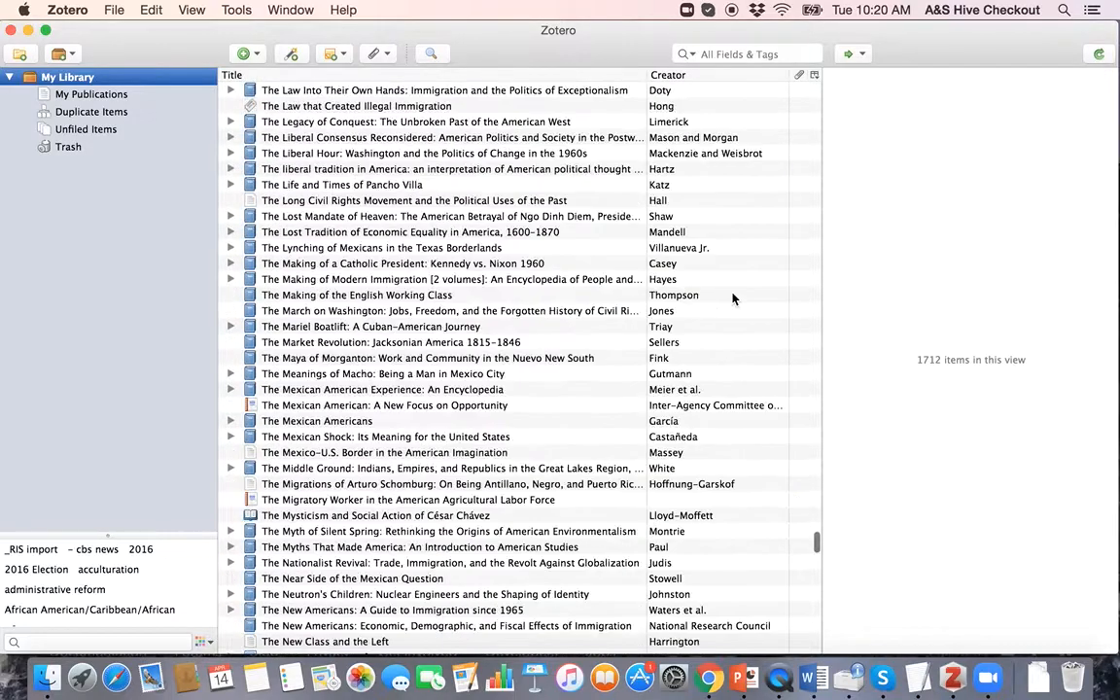
scroll(733, 298, up, 5)
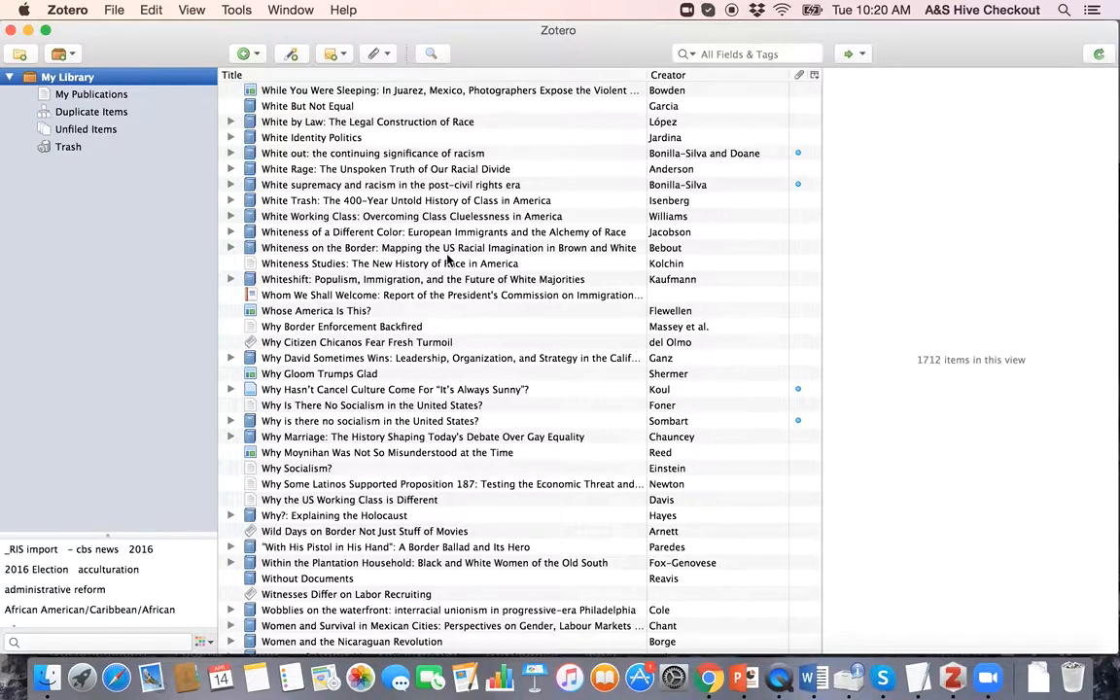
scroll(408, 242, up, 20)
scroll(448, 259, up, 20)
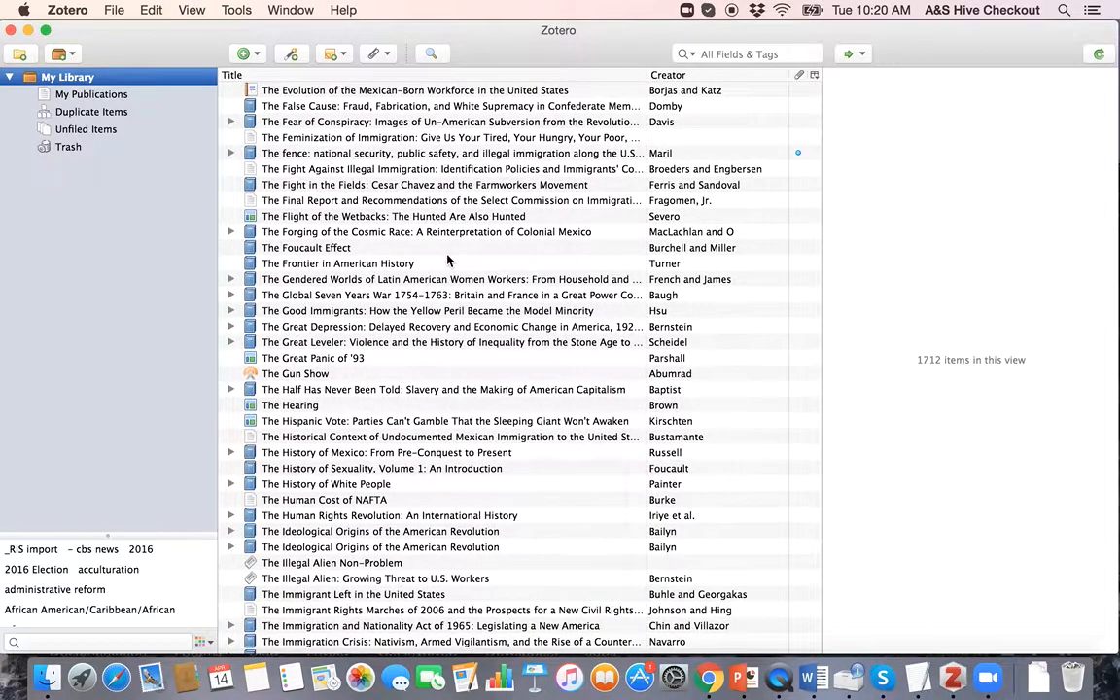
scroll(448, 260, up, 5)
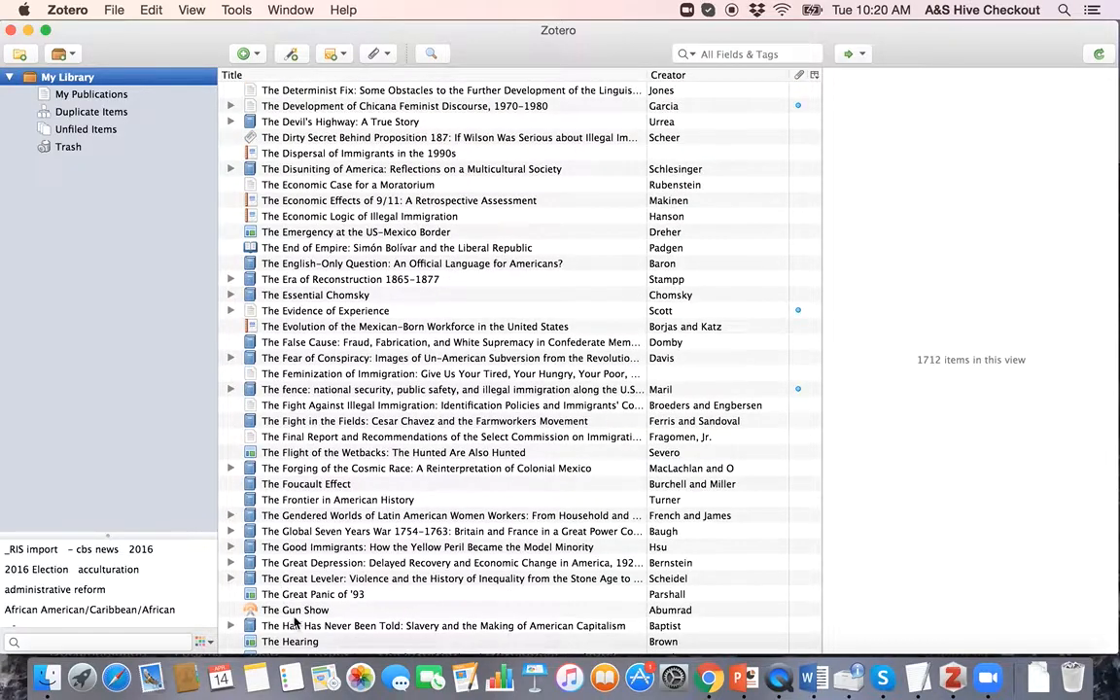
scroll(421, 389, up, 20)
scroll(421, 395, up, 20)
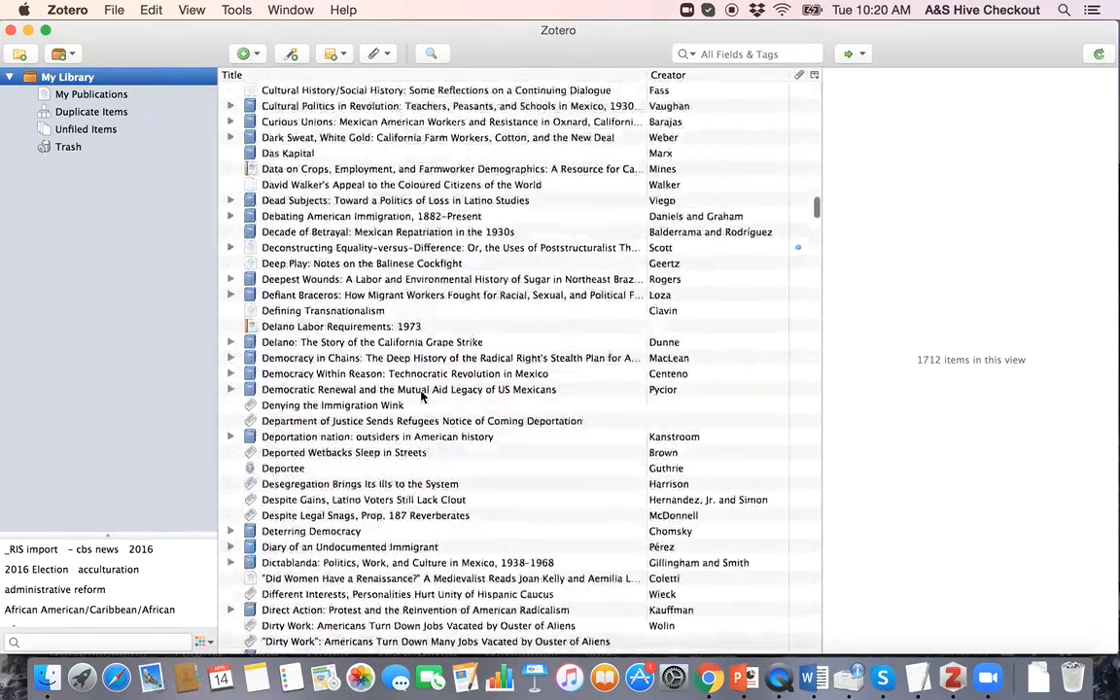
Step: Add a blank Magazine Article item via the New Item button's More list
click(254, 55)
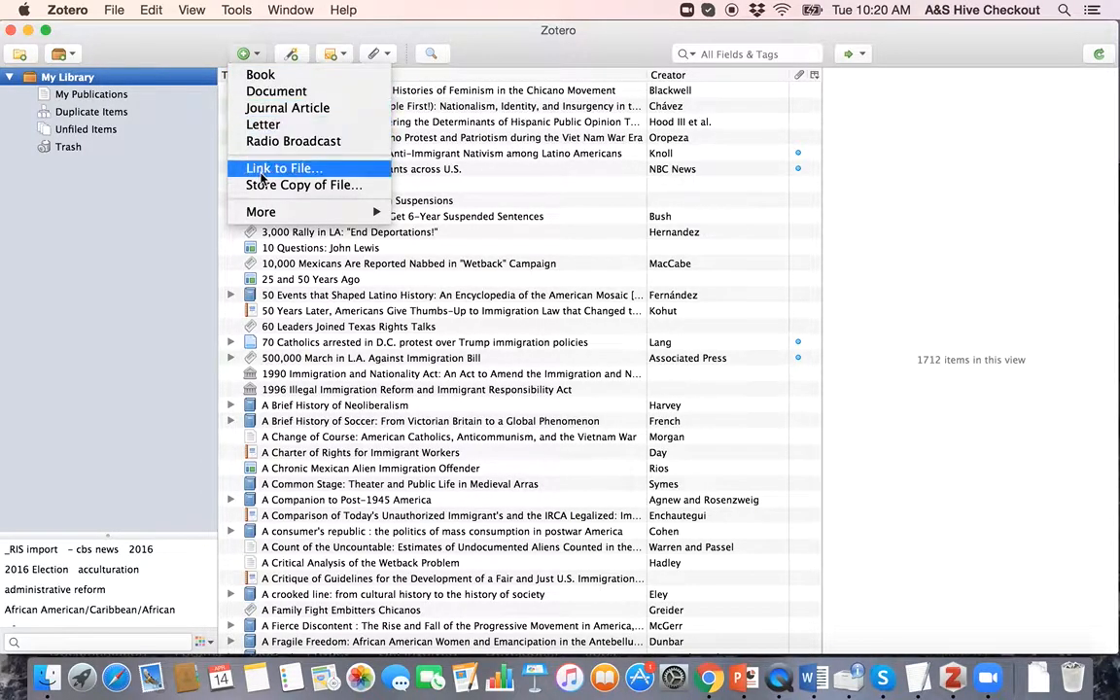
mouse_move(288, 214)
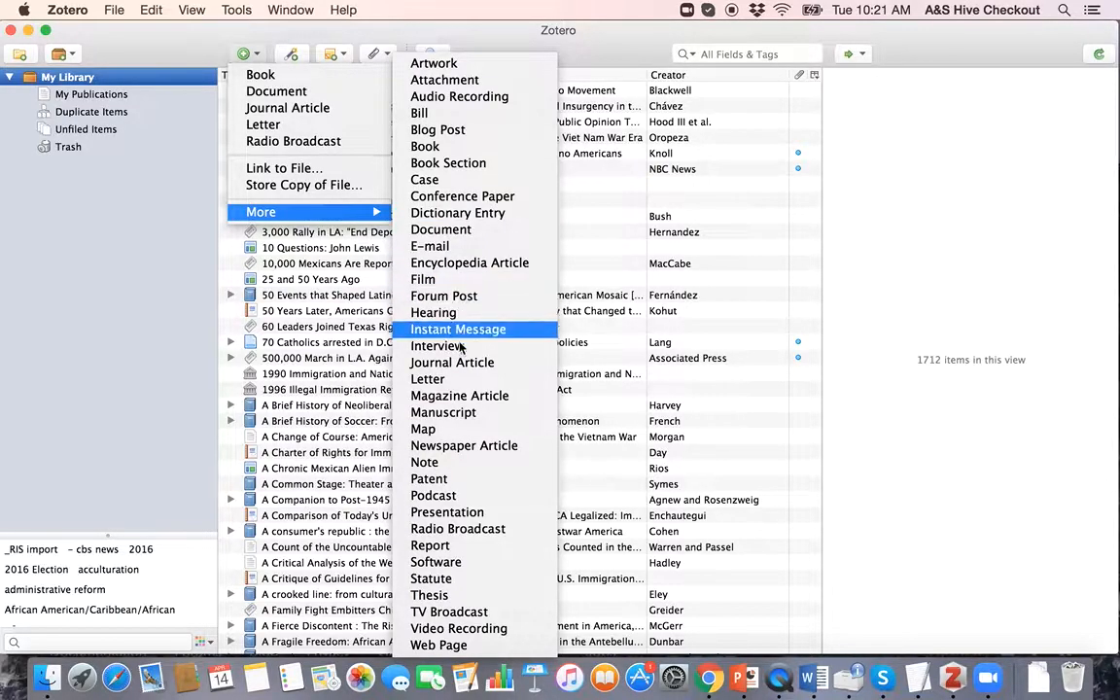
click(459, 396)
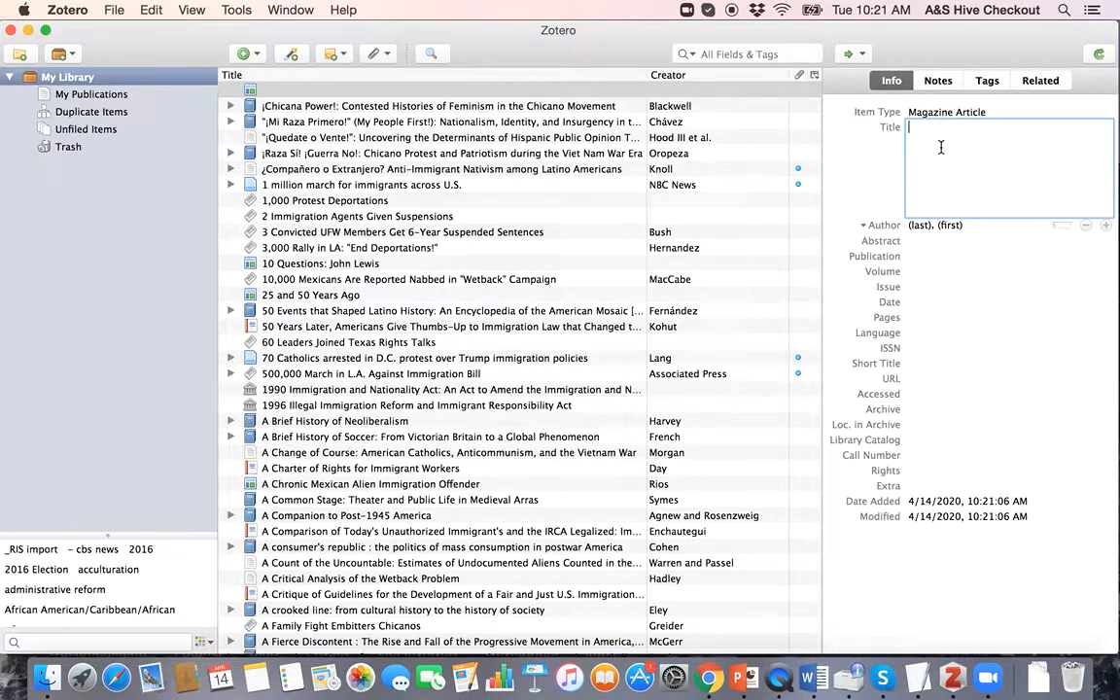
Step: Title the article 'This is a Magazine' and enter the author's last and first names
text(This is a Magazine)
key(Tab)
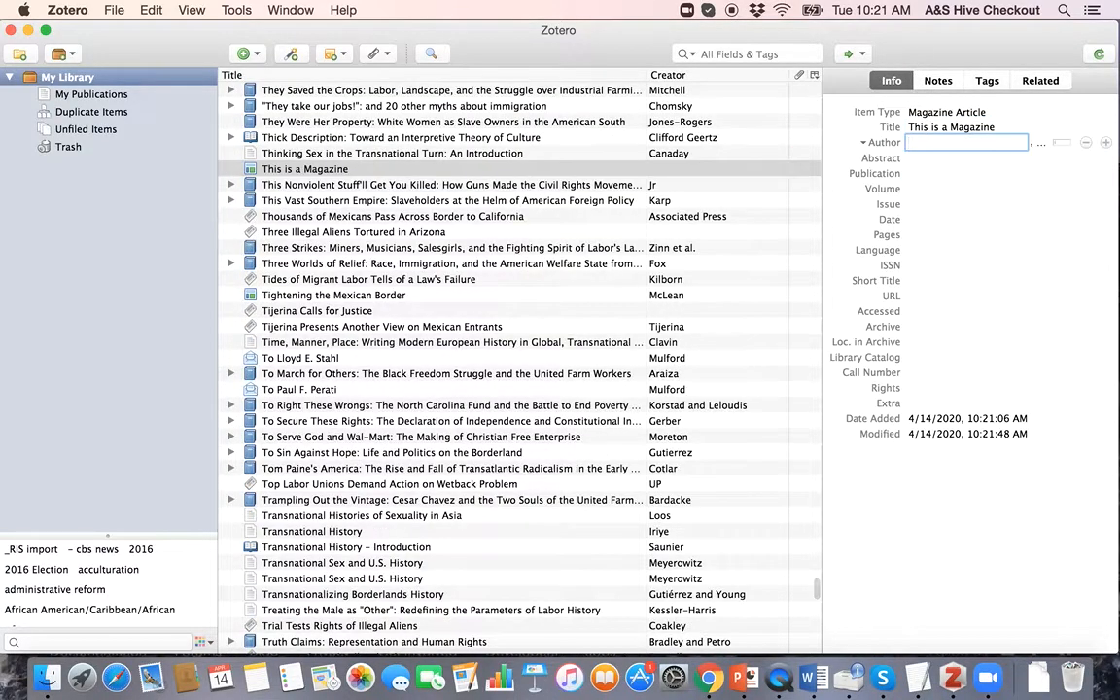
text(L)
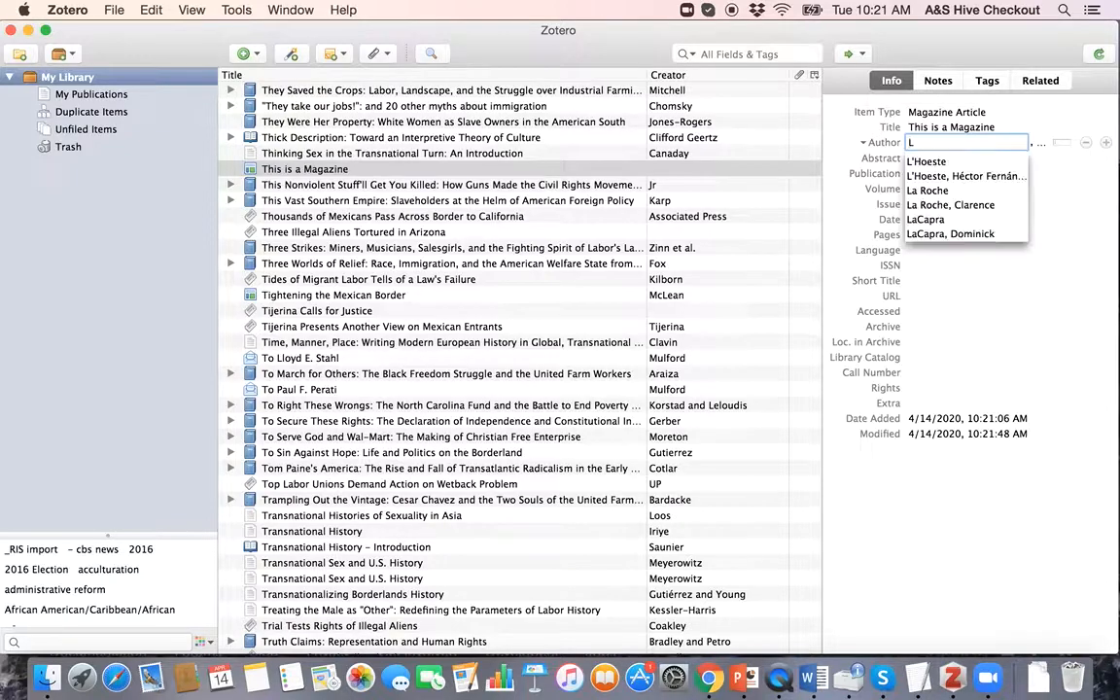
text(astington)
key(Tab)
text(Fir)
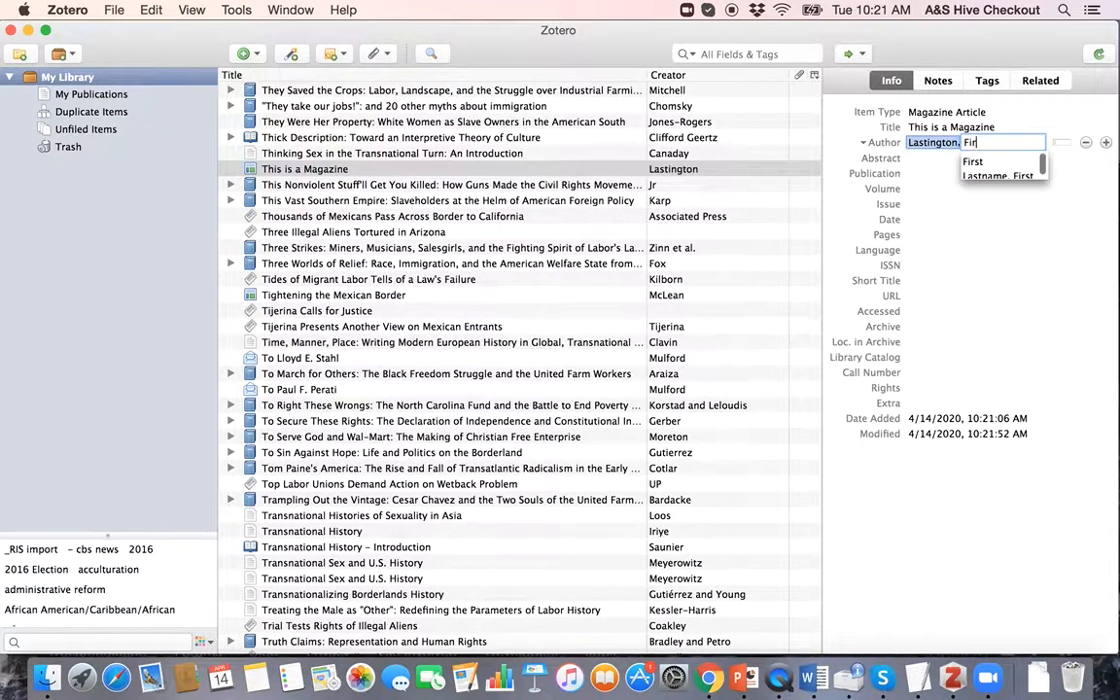
text(stington)
key(Tab)
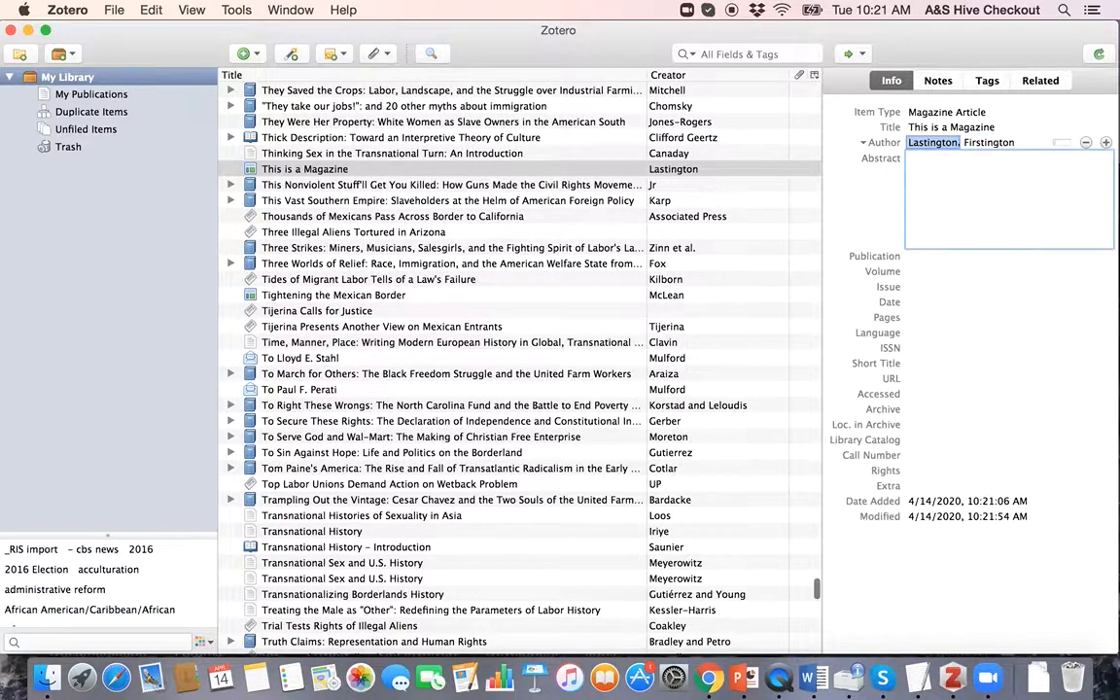
Step: Fill in publication Magazine Today, date January 2020 and pages 1-10
key(Tab)
text(M)
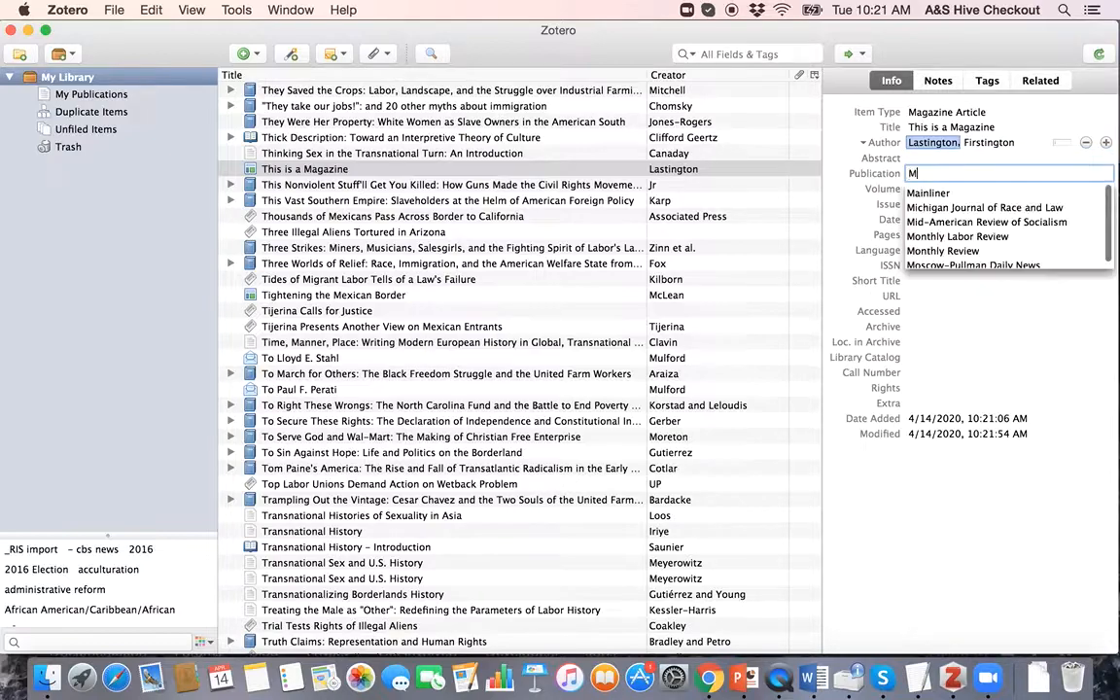
text(agazine Today)
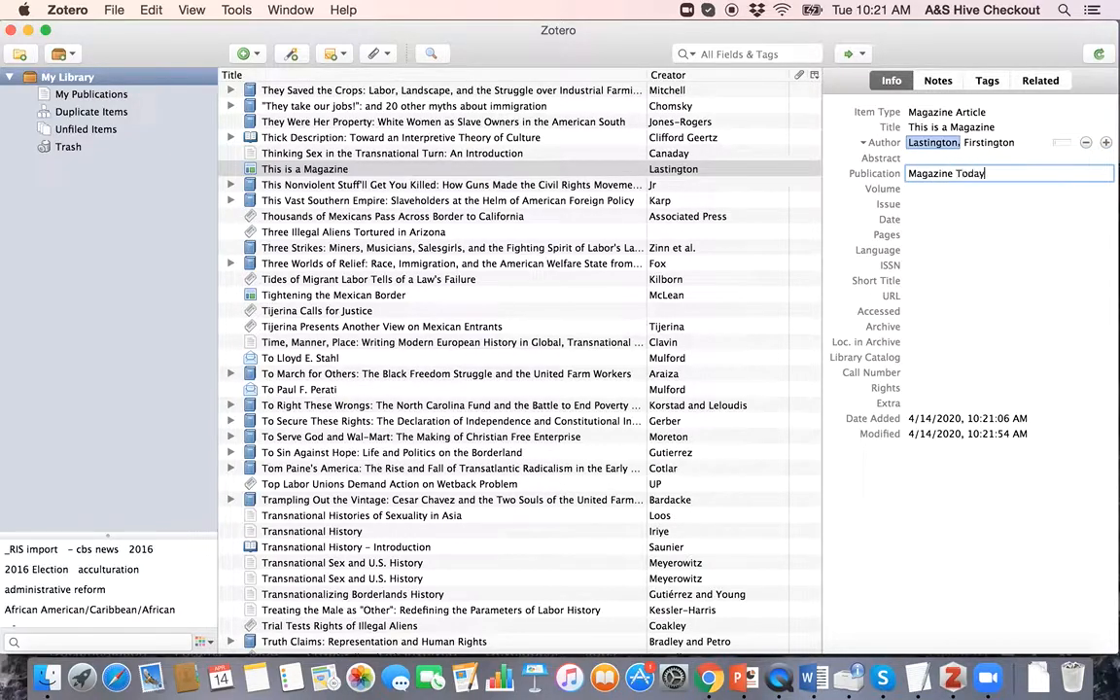
key(Tab)
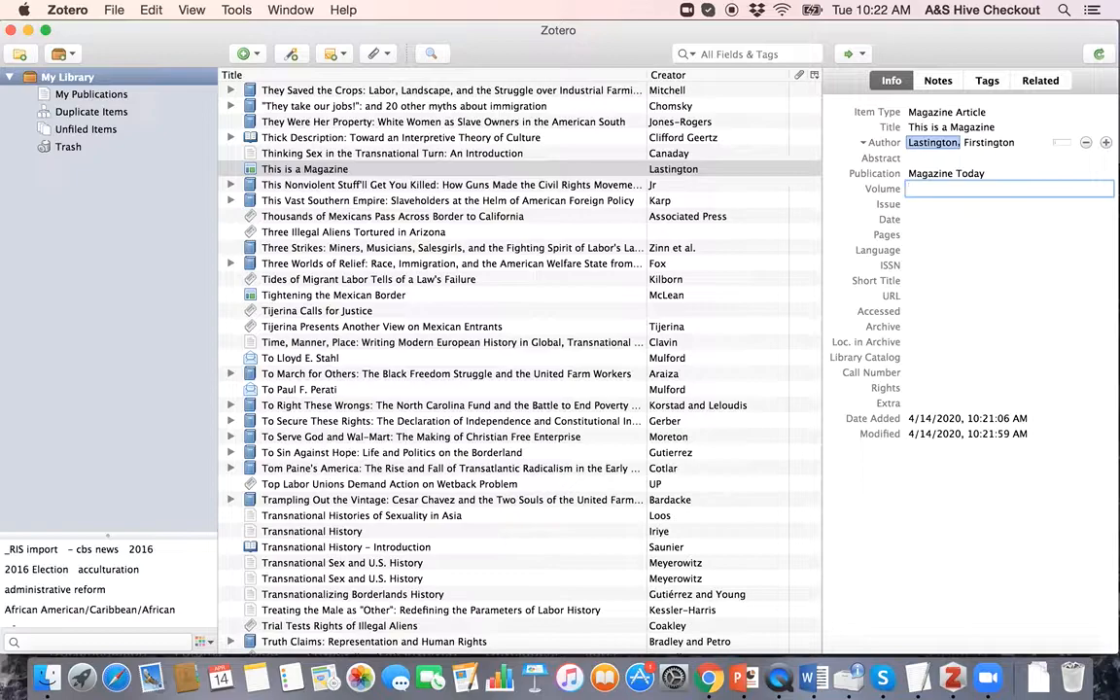
key(Tab)
key(Tab)
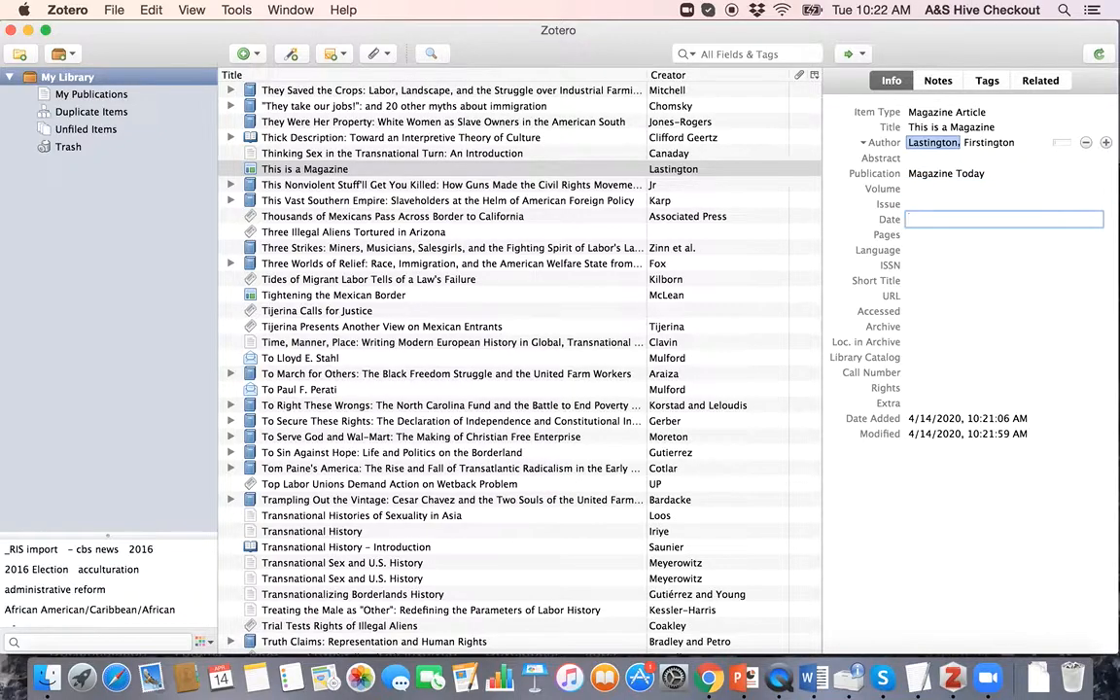
text(January 2020)
key(Tab)
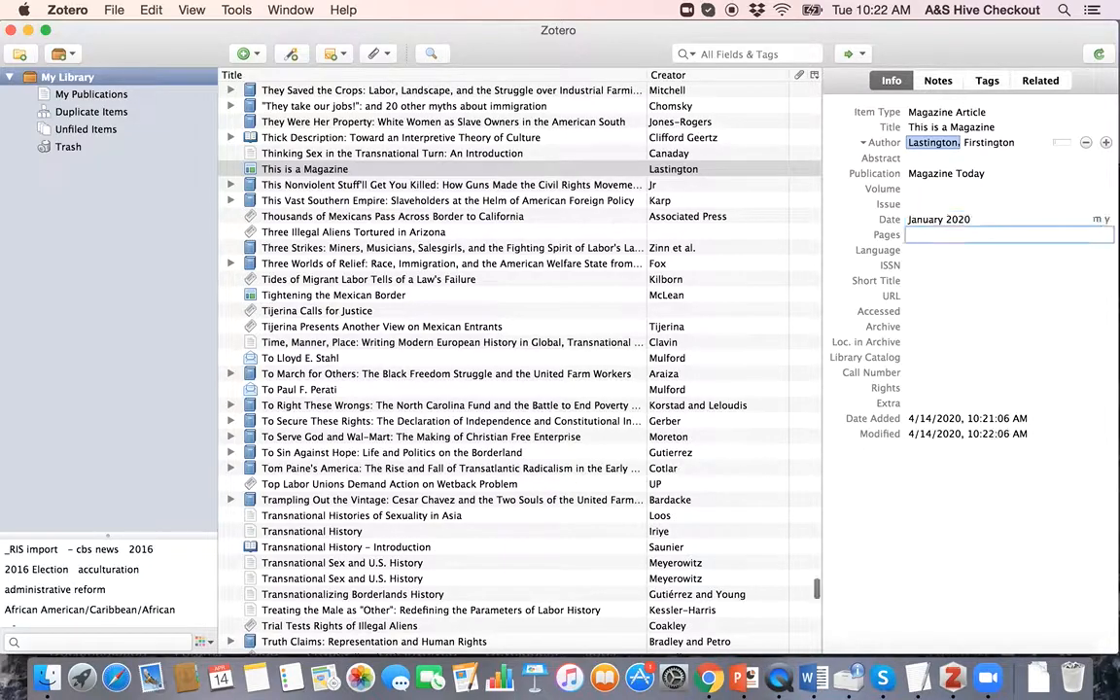
text(1-10)
key(Return)
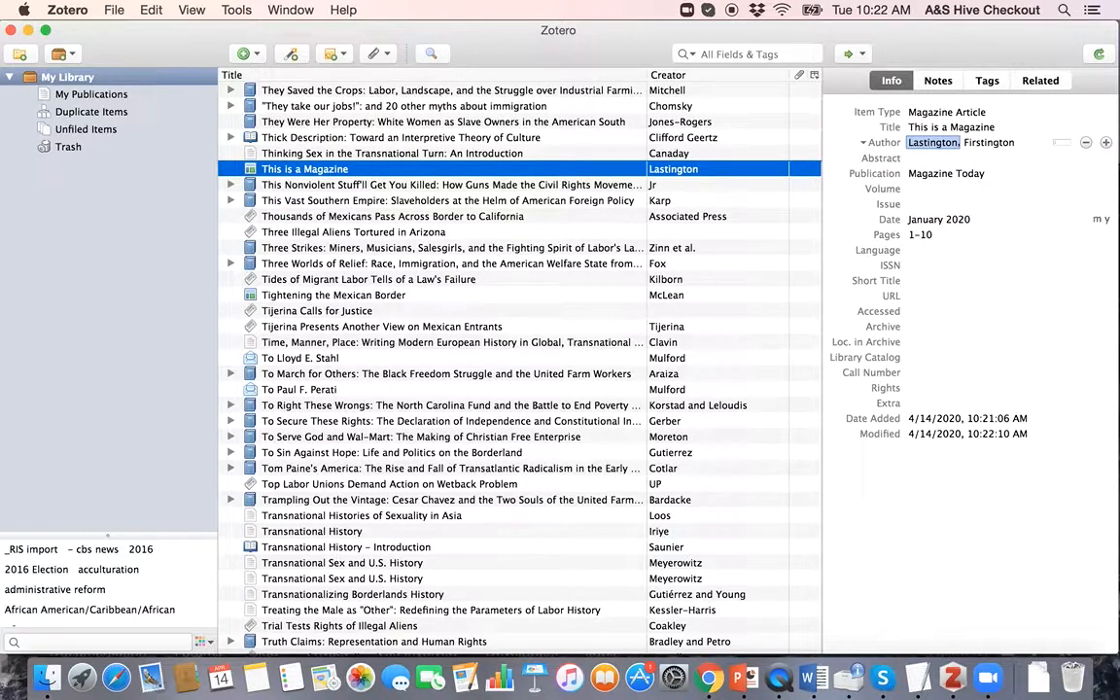
key(Tab)
key(Return)
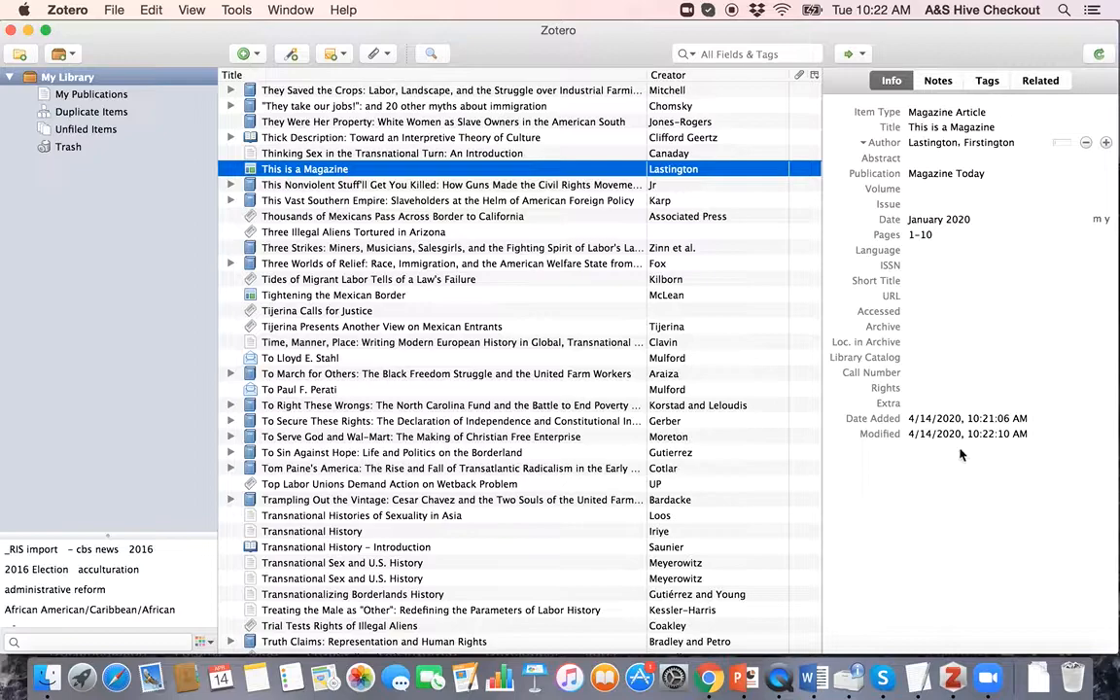
Step: Review the author, title and Volume fields and keep the item type as Magazine Article
click(967, 143)
click(950, 127)
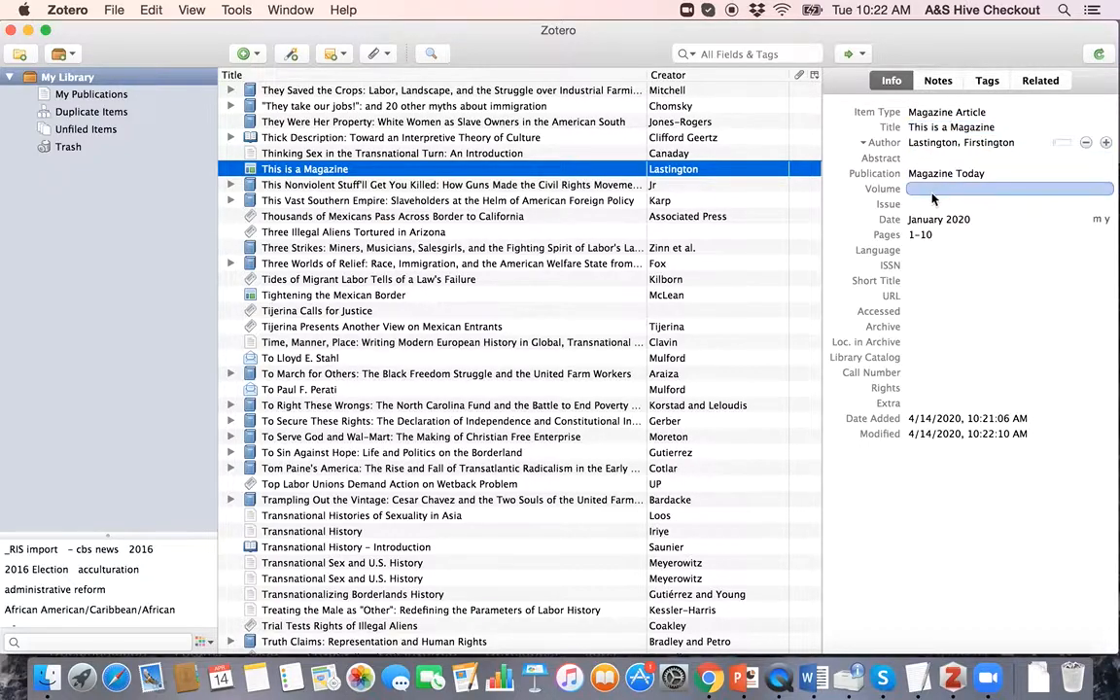
click(960, 300)
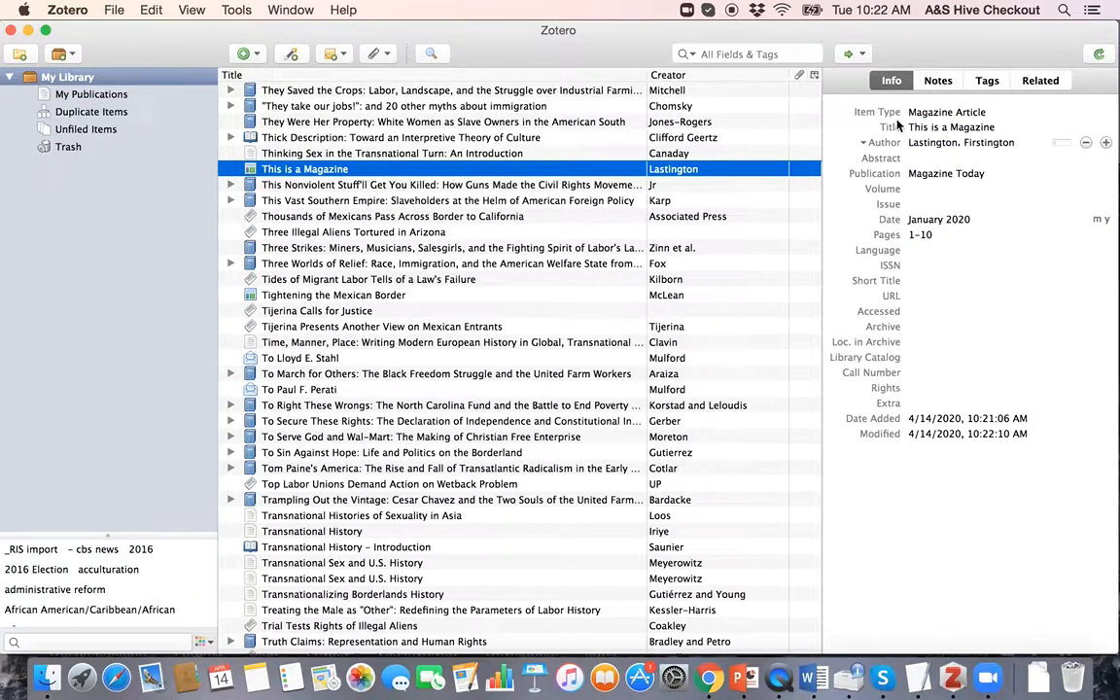
click(940, 114)
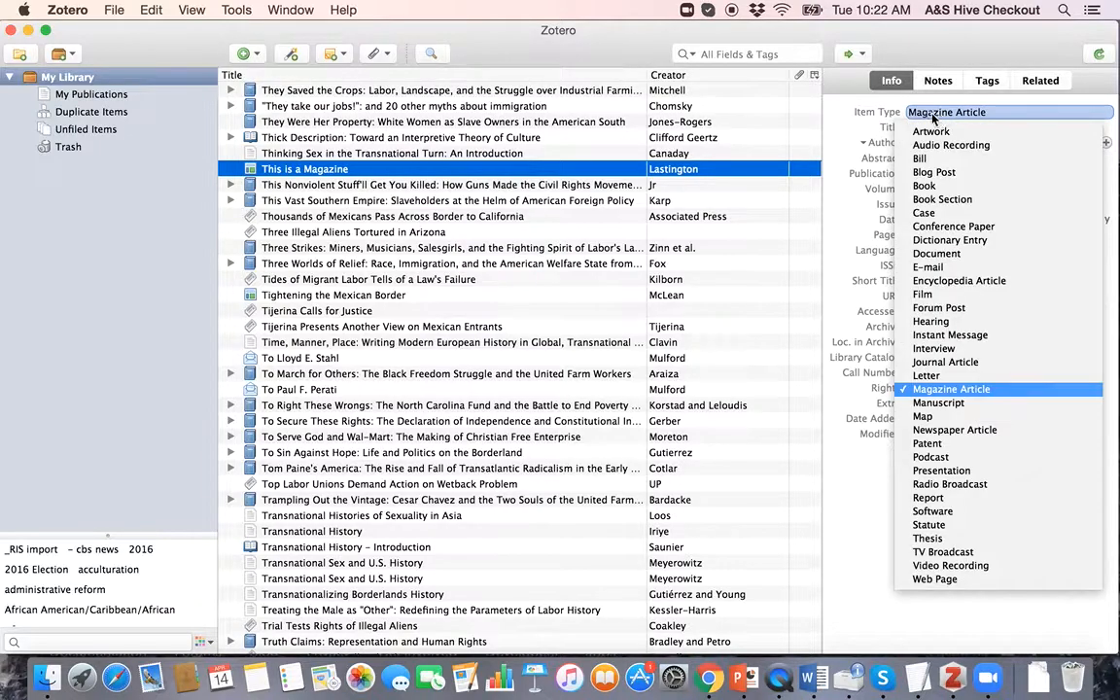
click(923, 390)
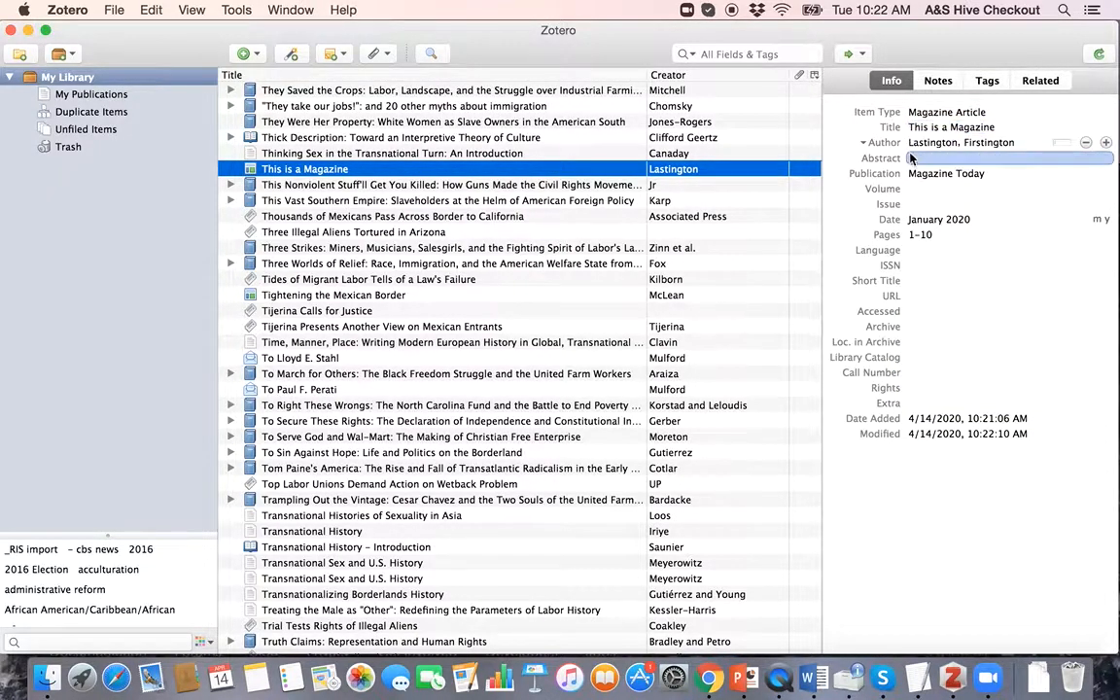
Step: Confirm the author, Magazine Today, January 2020 and pages 1-10 in the Info pane
click(995, 143)
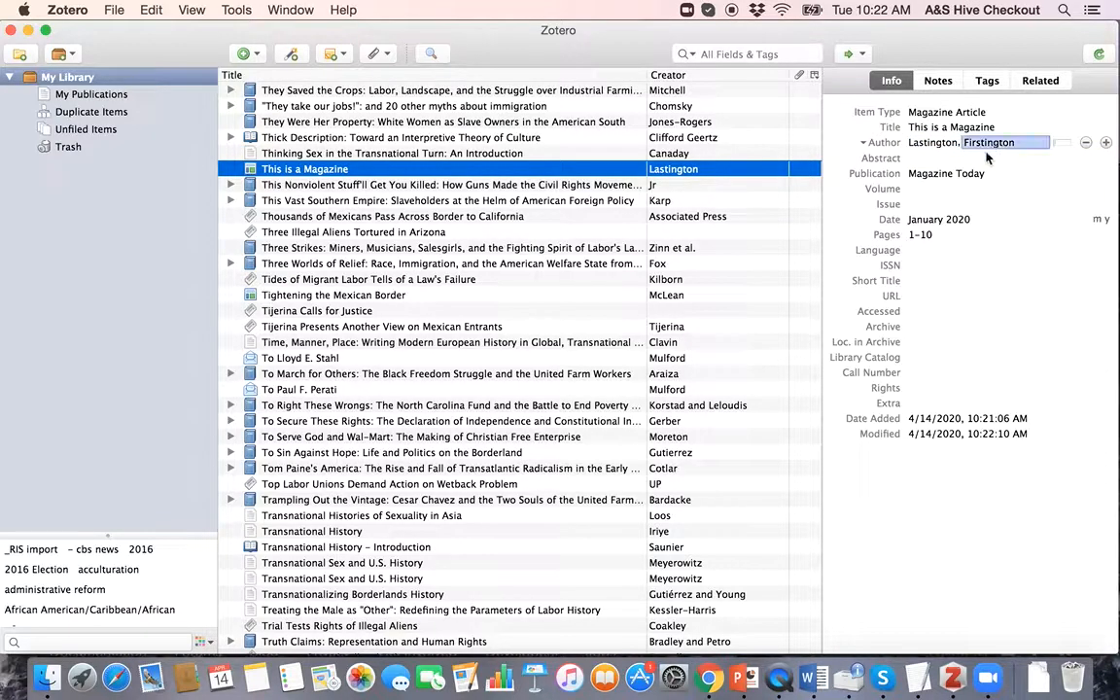
click(950, 175)
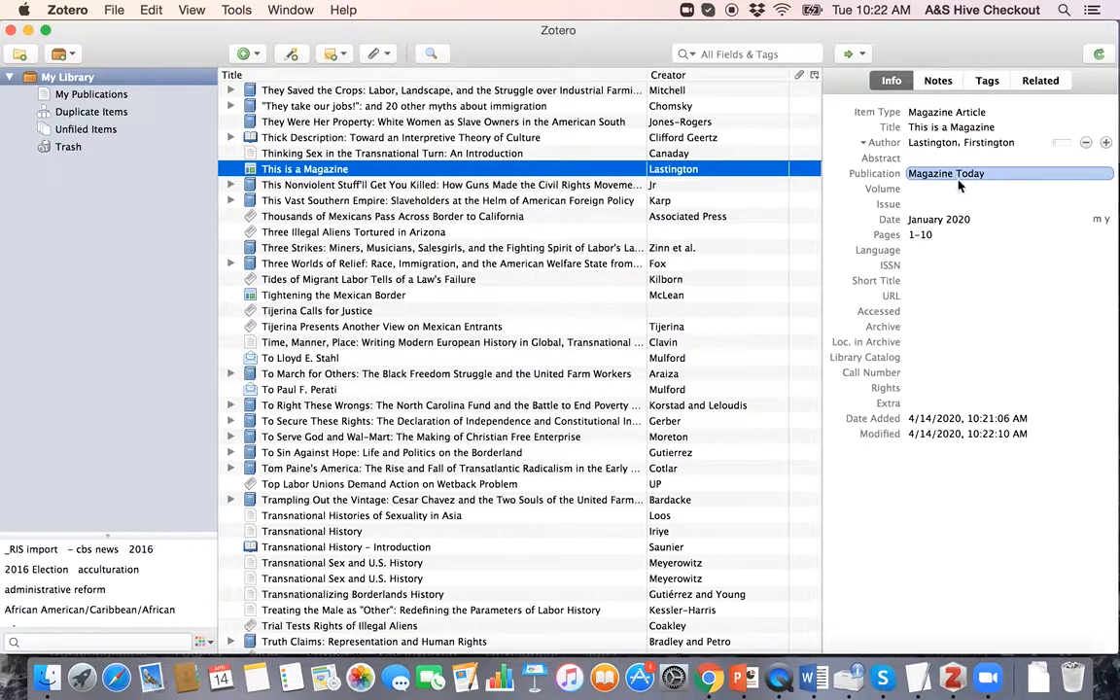
click(925, 203)
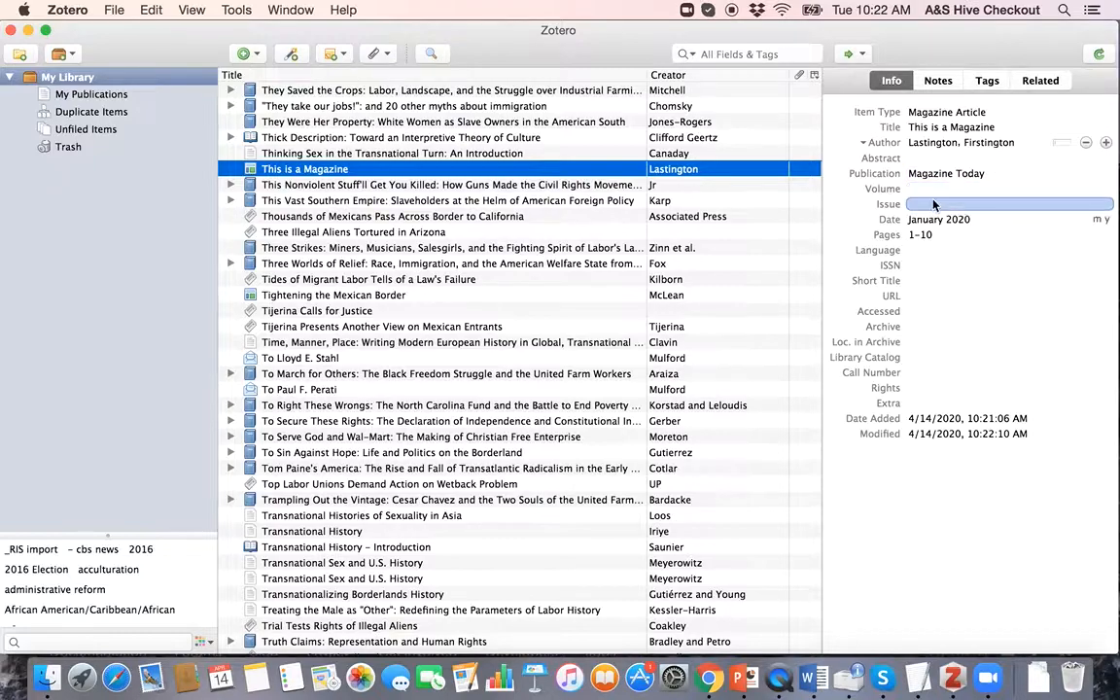
click(940, 220)
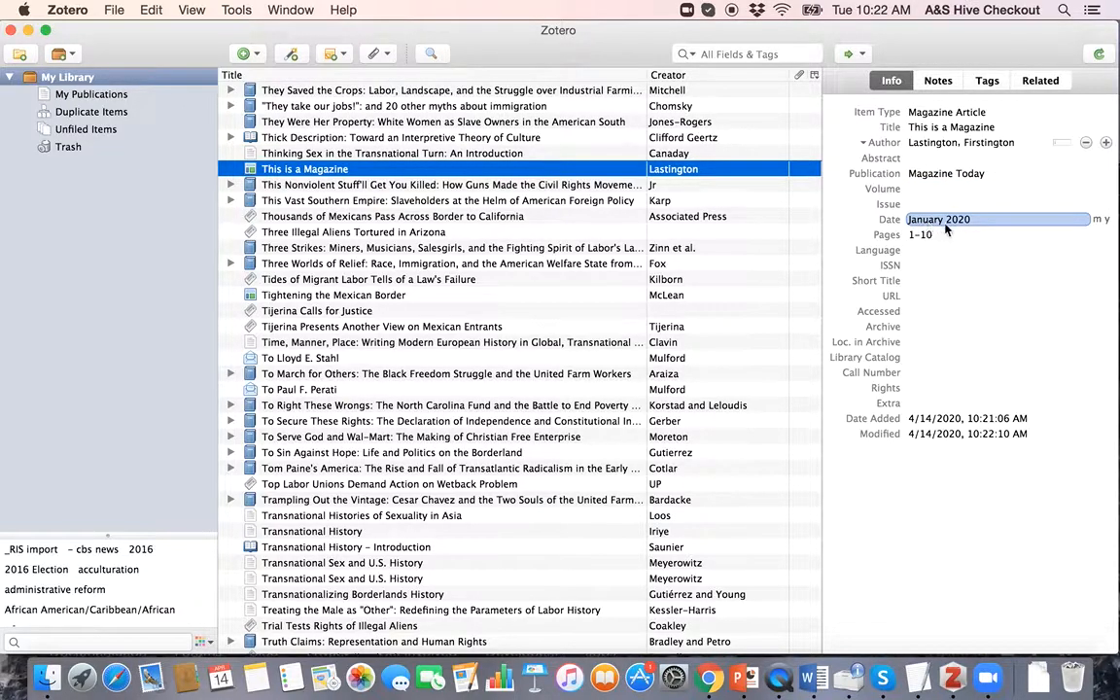
click(943, 234)
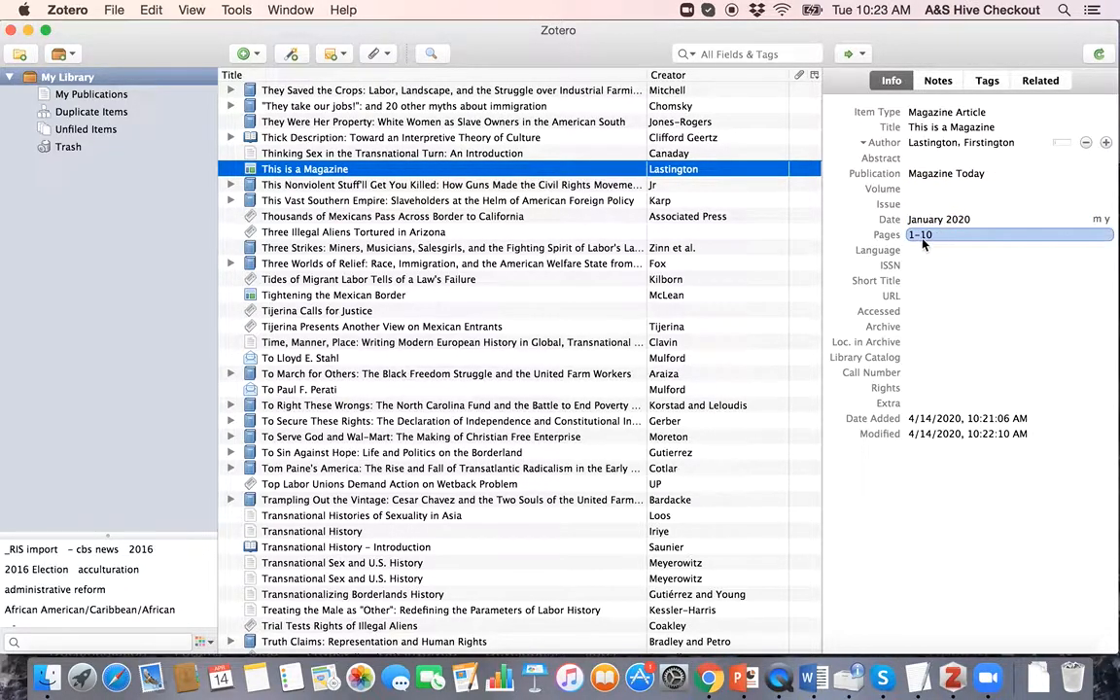
click(964, 372)
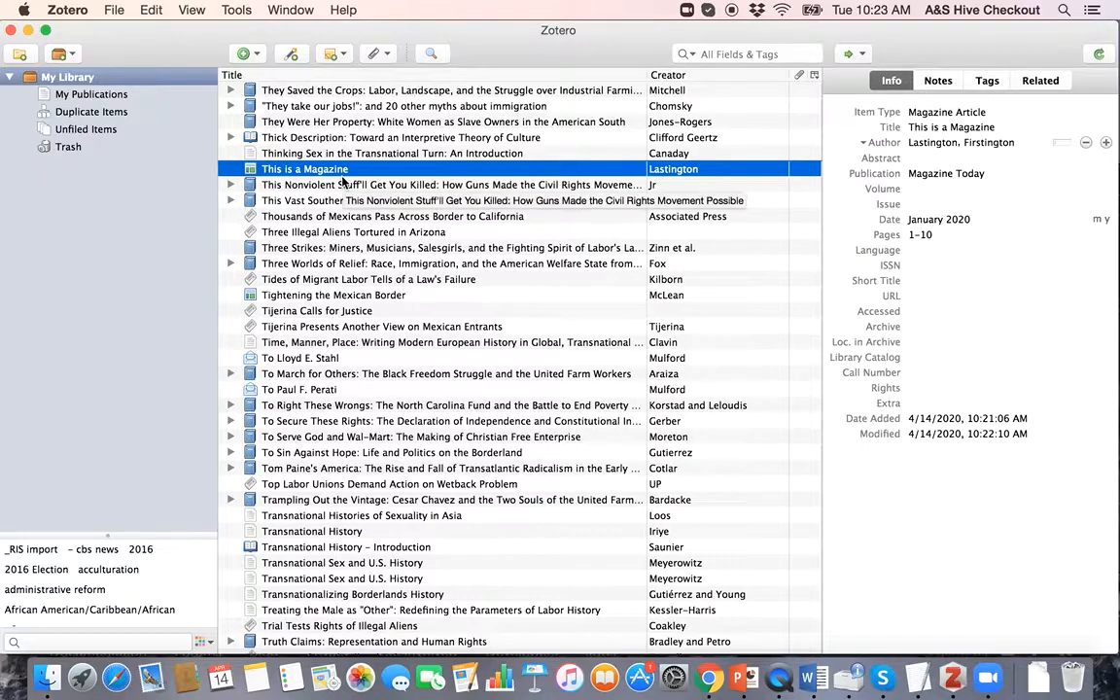
key(ctrl+Up)
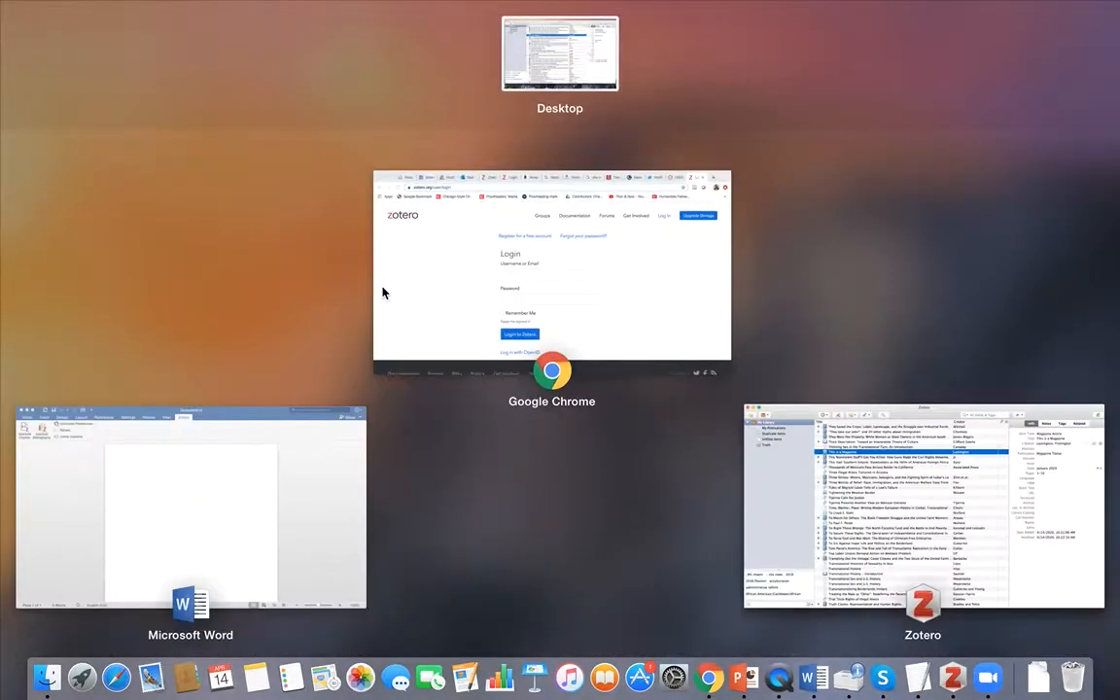
click(482, 276)
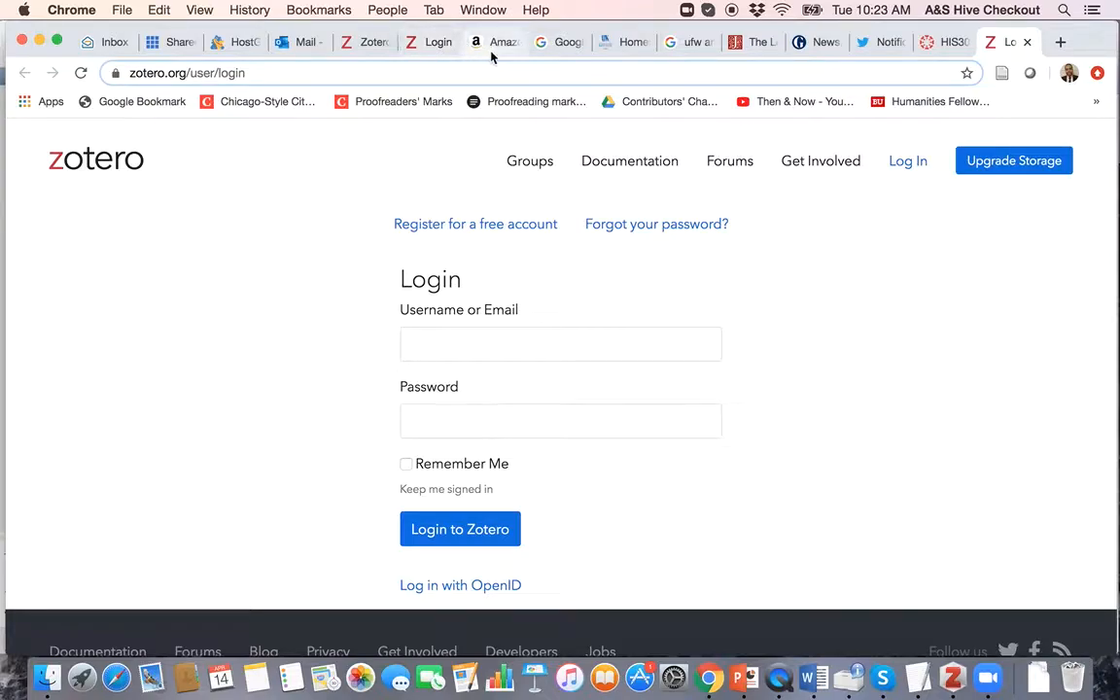
key(ctrl+Up)
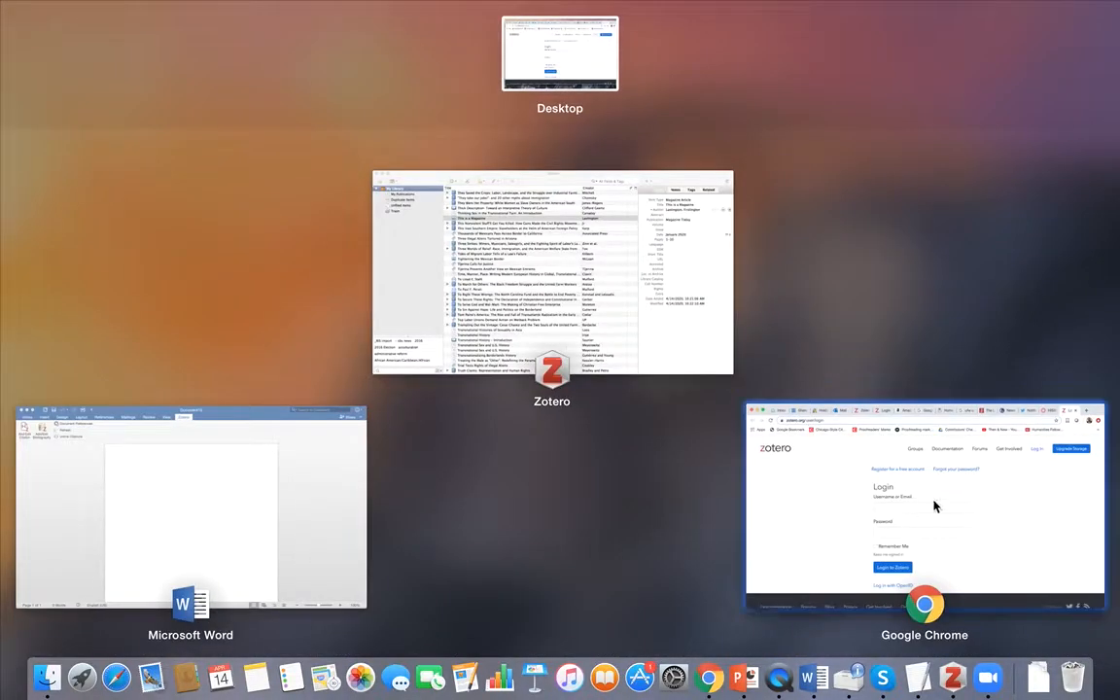
click(542, 252)
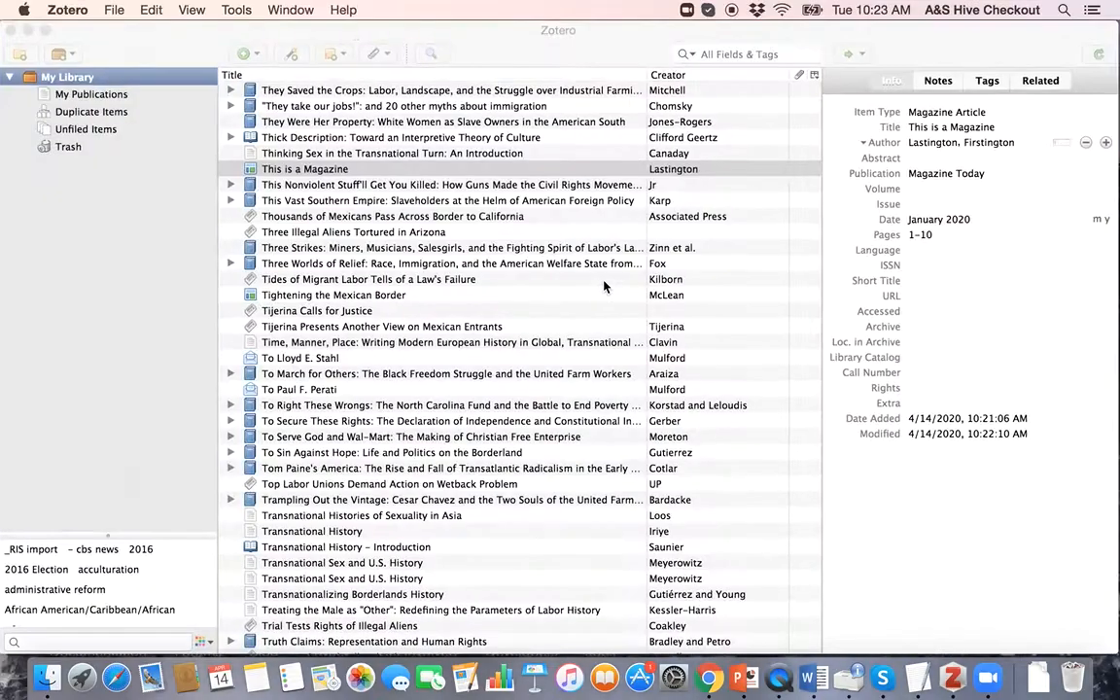
Step: Create a new Book item titled 'This is a Book' and enter its author's last and first name
click(245, 53)
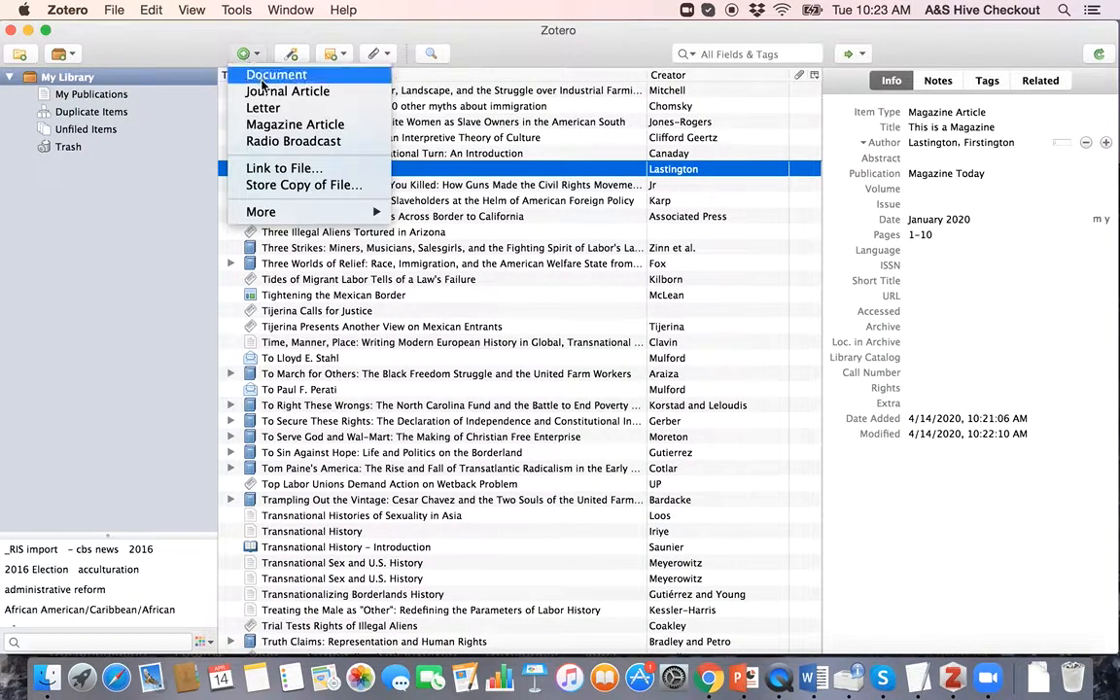
mouse_move(273, 215)
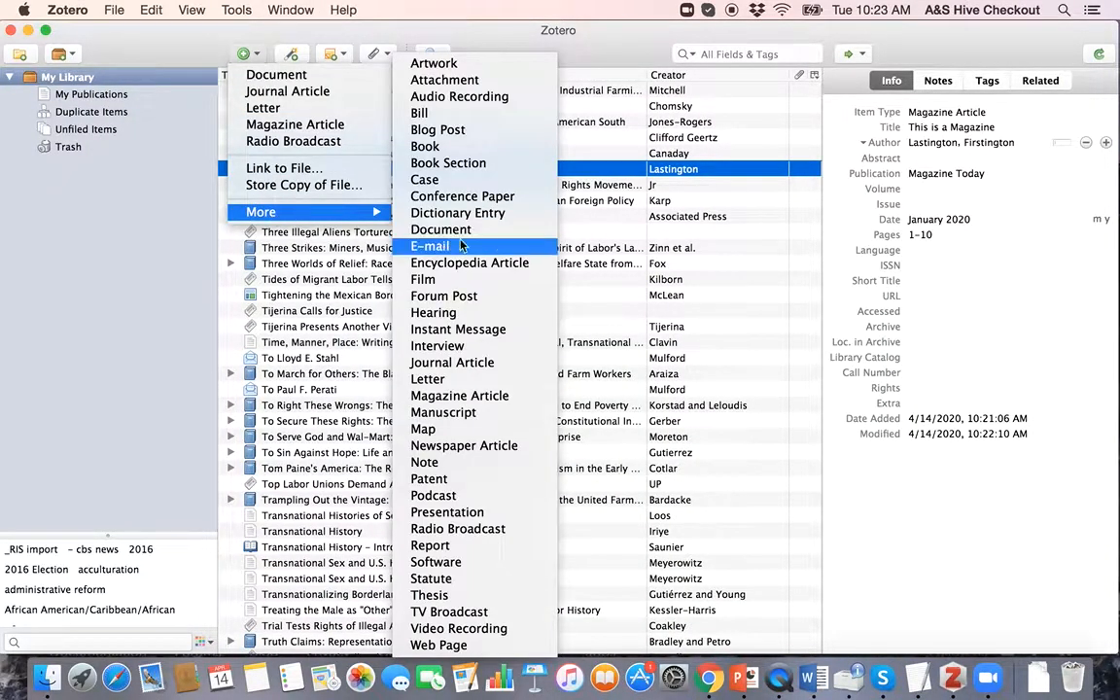
click(454, 148)
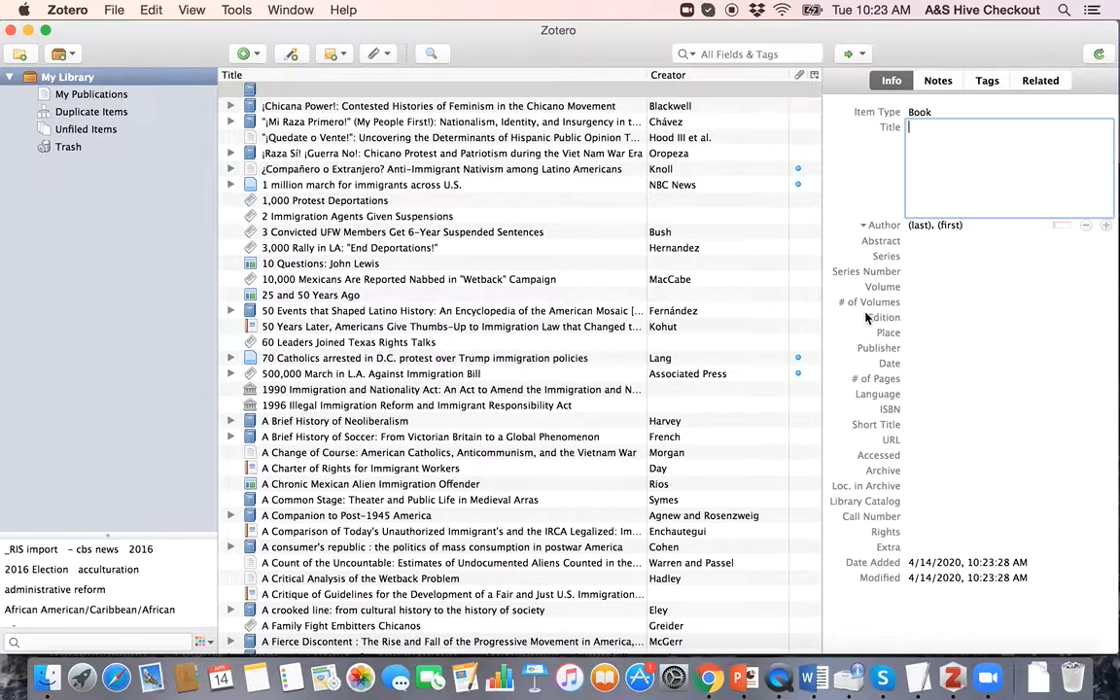
text(This is a Book)
key(Tab)
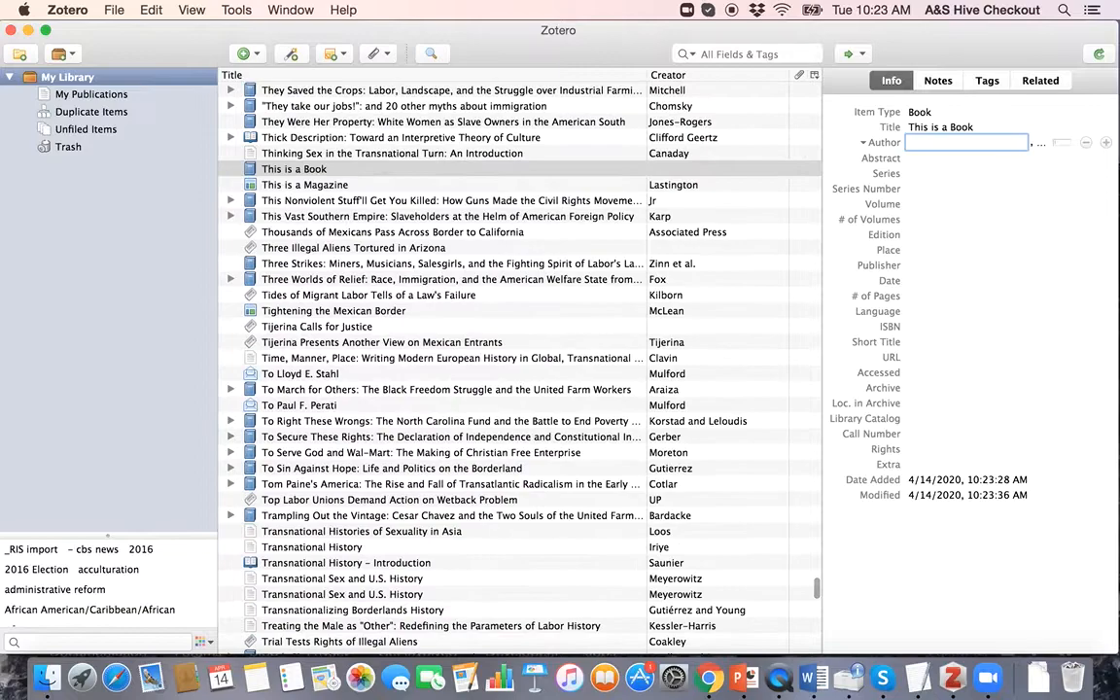
text(Laty)
key(Tab)
text(Firsty)
key(Tab)
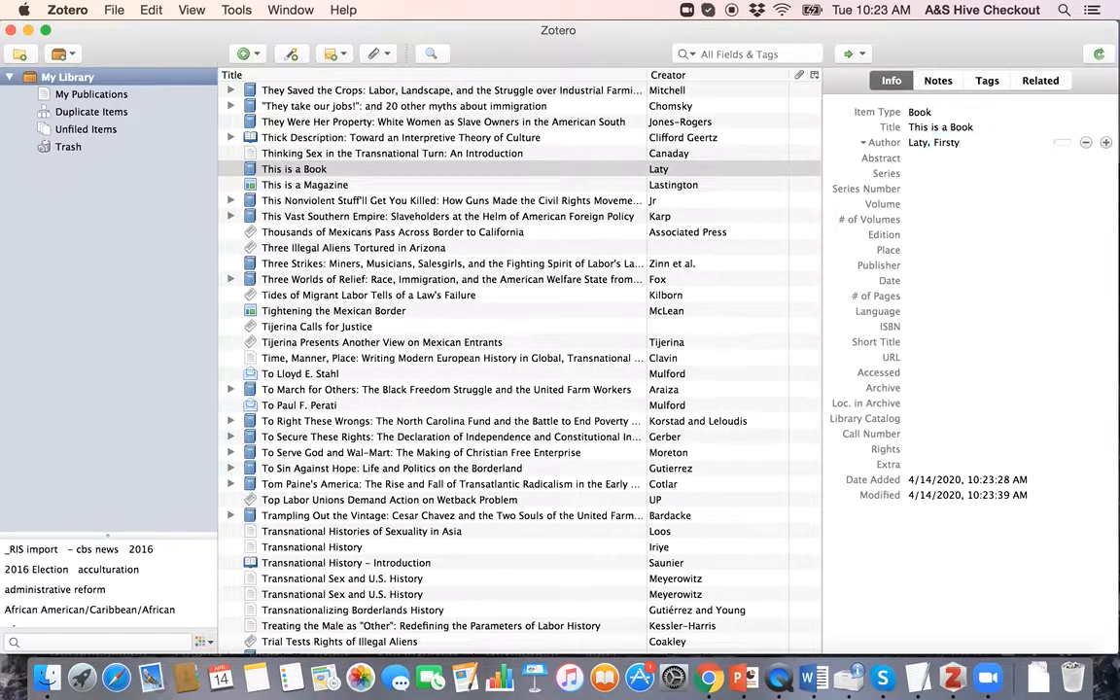
Step: Fill in series 'Series in Fake Titles', place New York, publisher Faky Publishers and date 2020
key(Tab)
key(shift+Tab)
text(Series in Fake Titles)
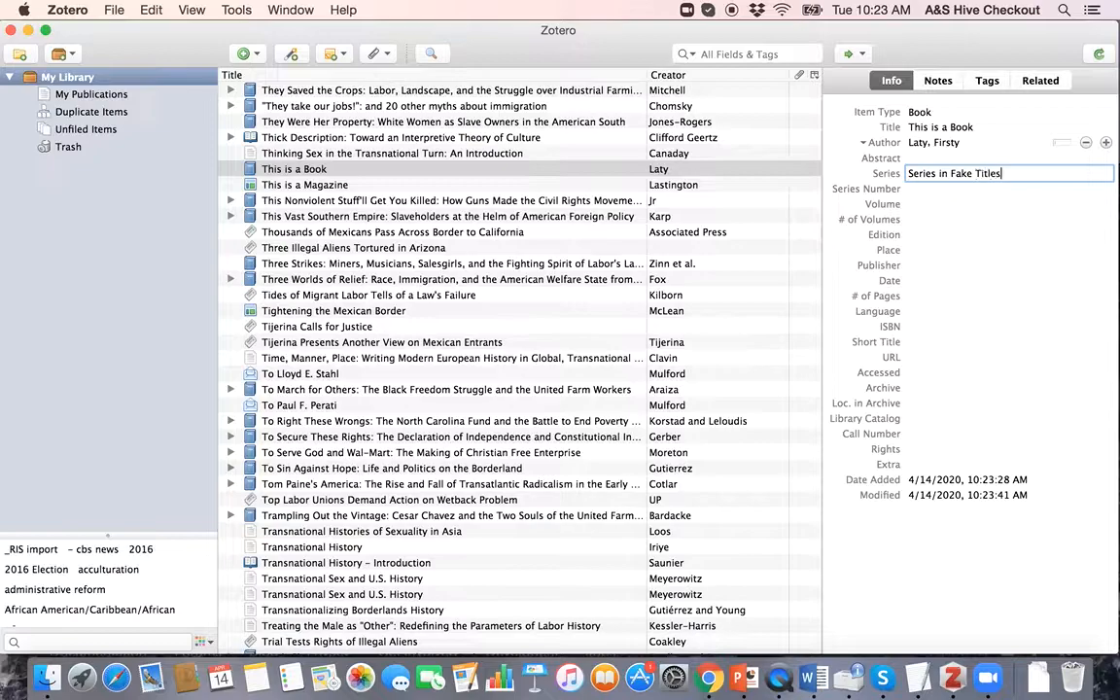
key(Tab)
key(Tab)
key(Tab)
key(Tab)
key(Tab)
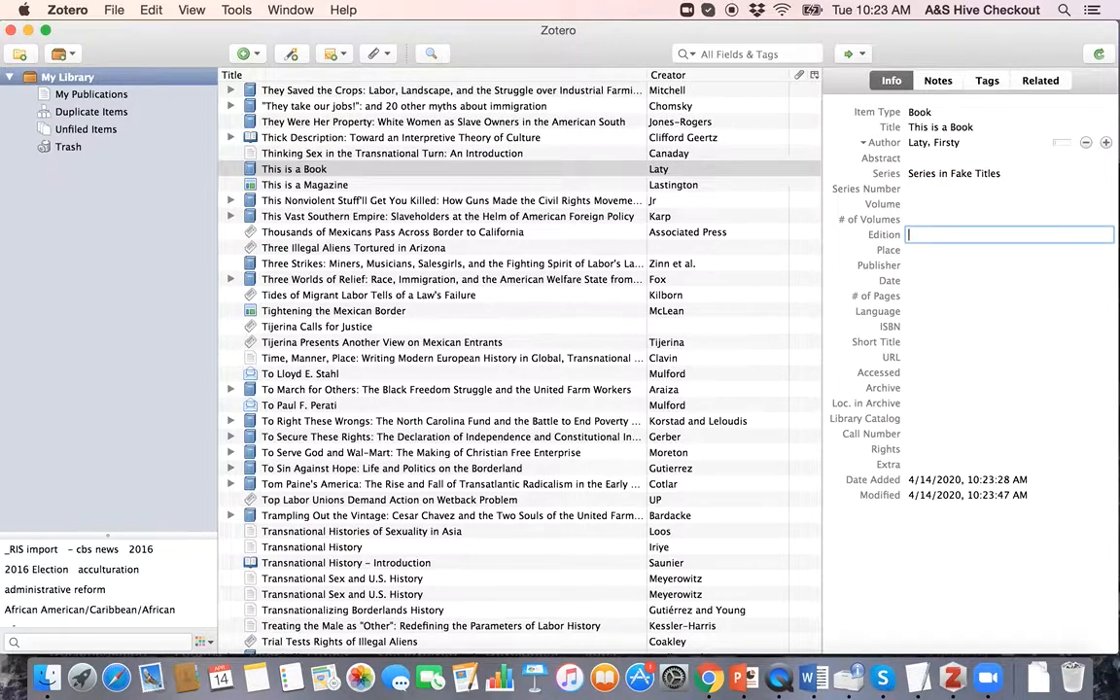
text(New York)
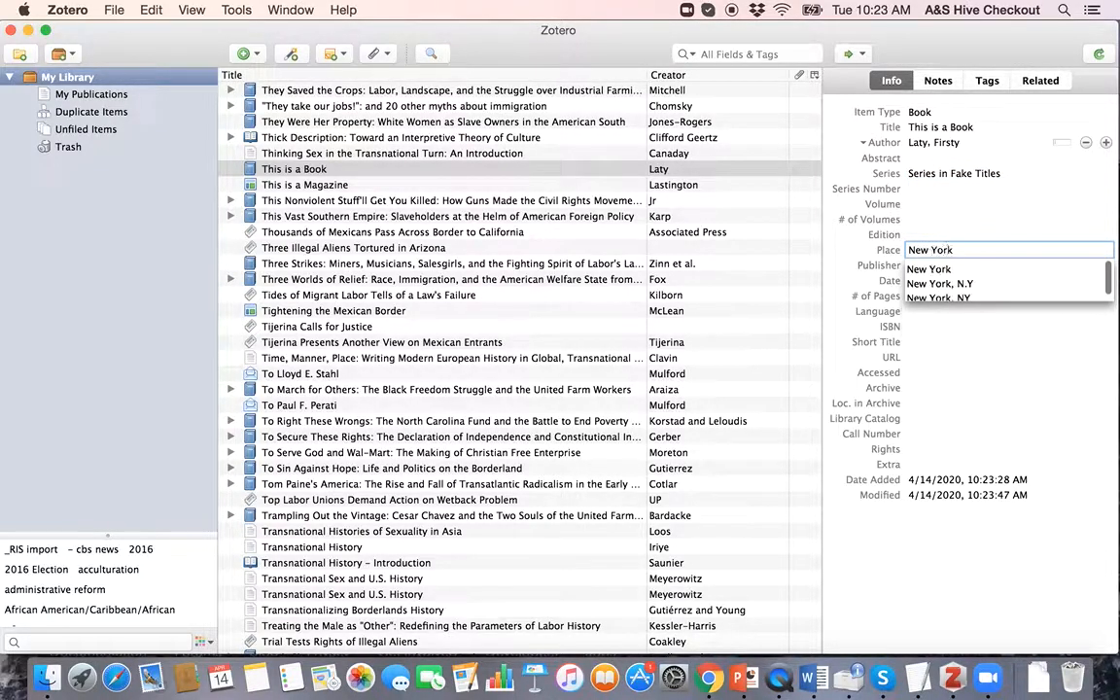
key(Return)
key(Tab)
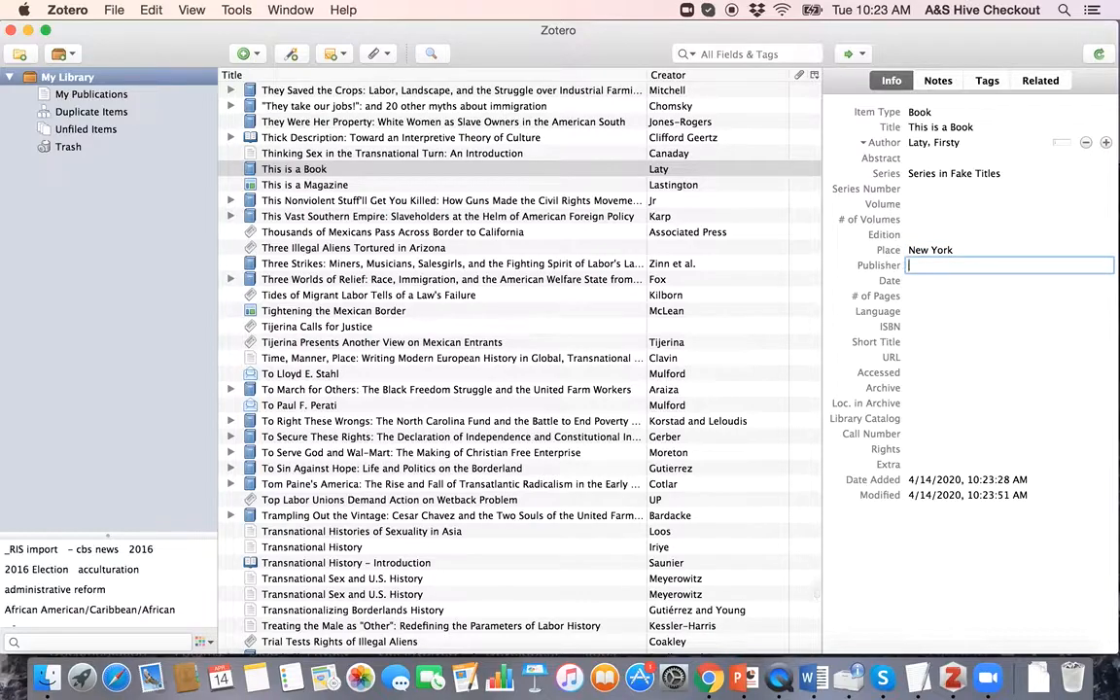
text(Faky Publishers)
key(Tab)
text(2020)
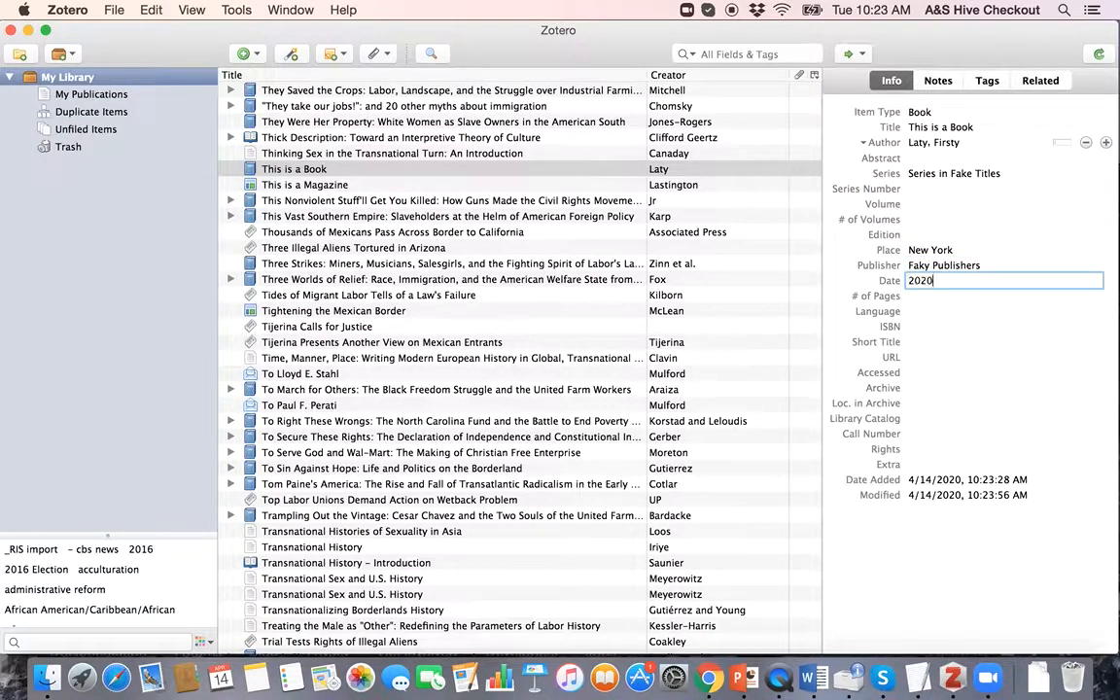
key(Return)
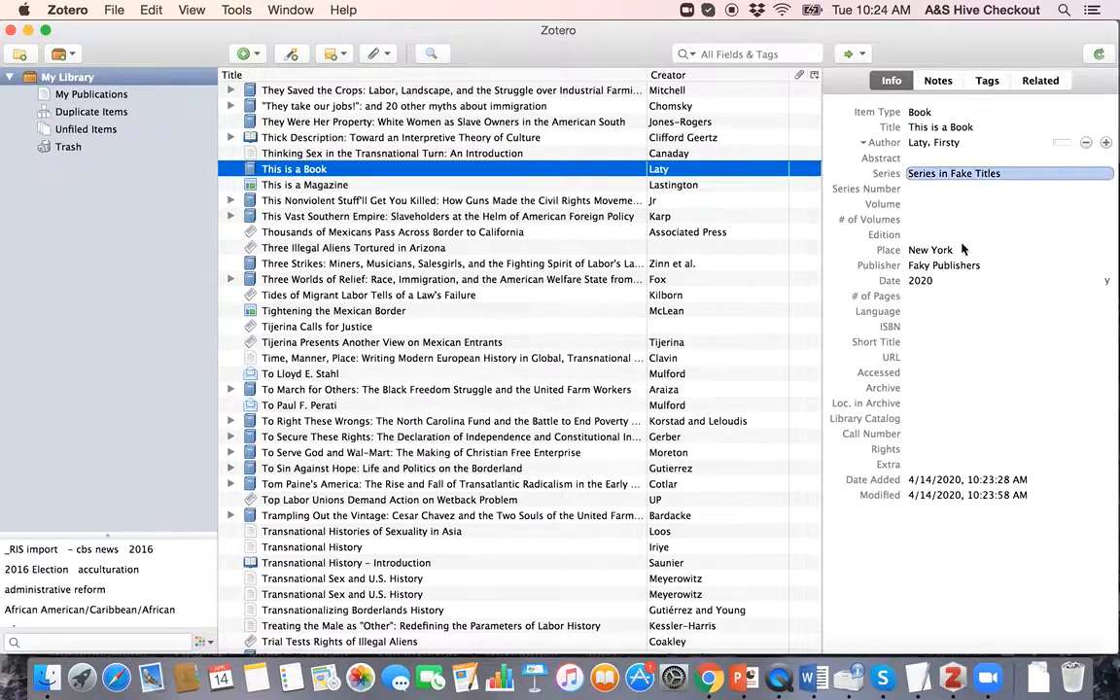
click(941, 268)
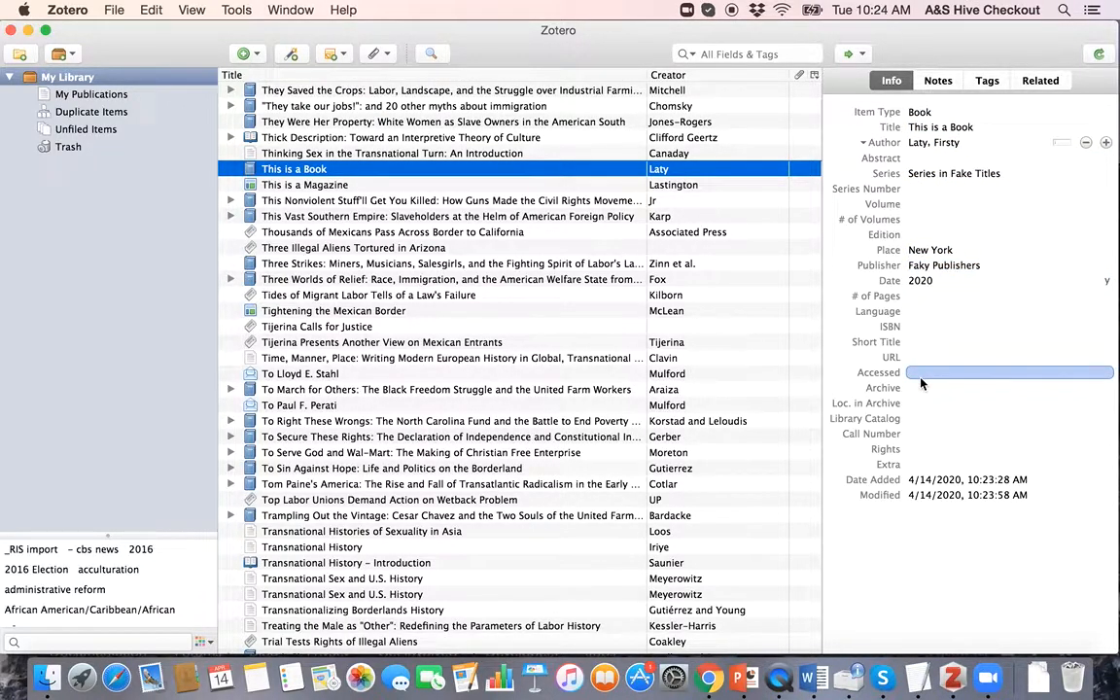
Step: Switch to the Word document and type 'I need to cite the book.'
key(ctrl+Up)
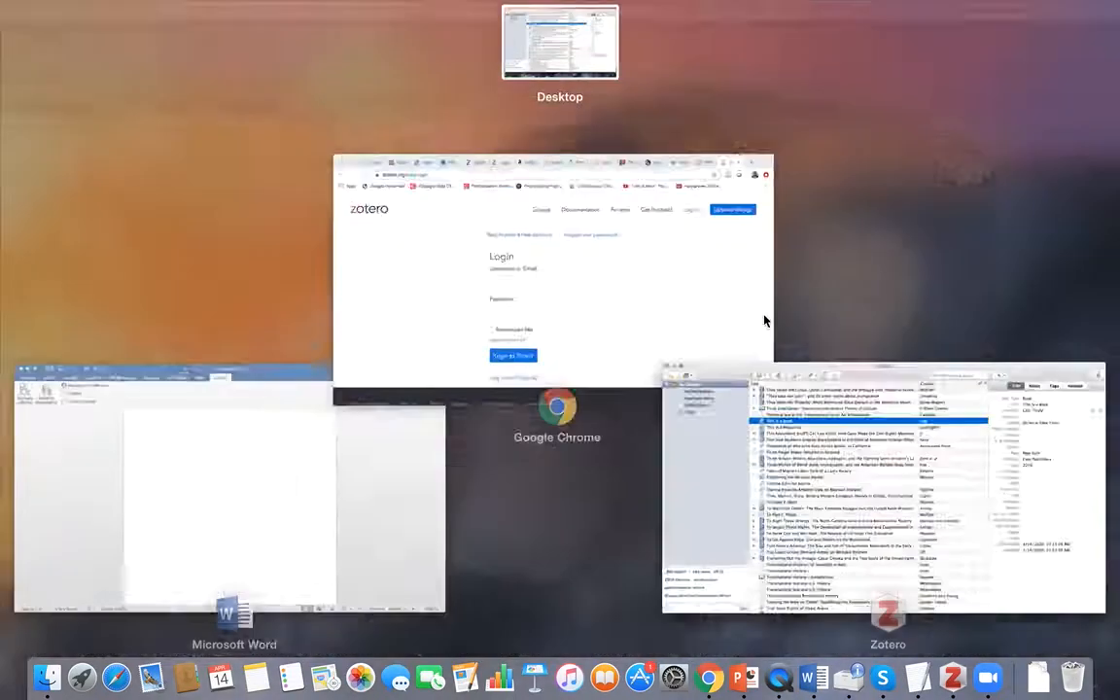
click(127, 530)
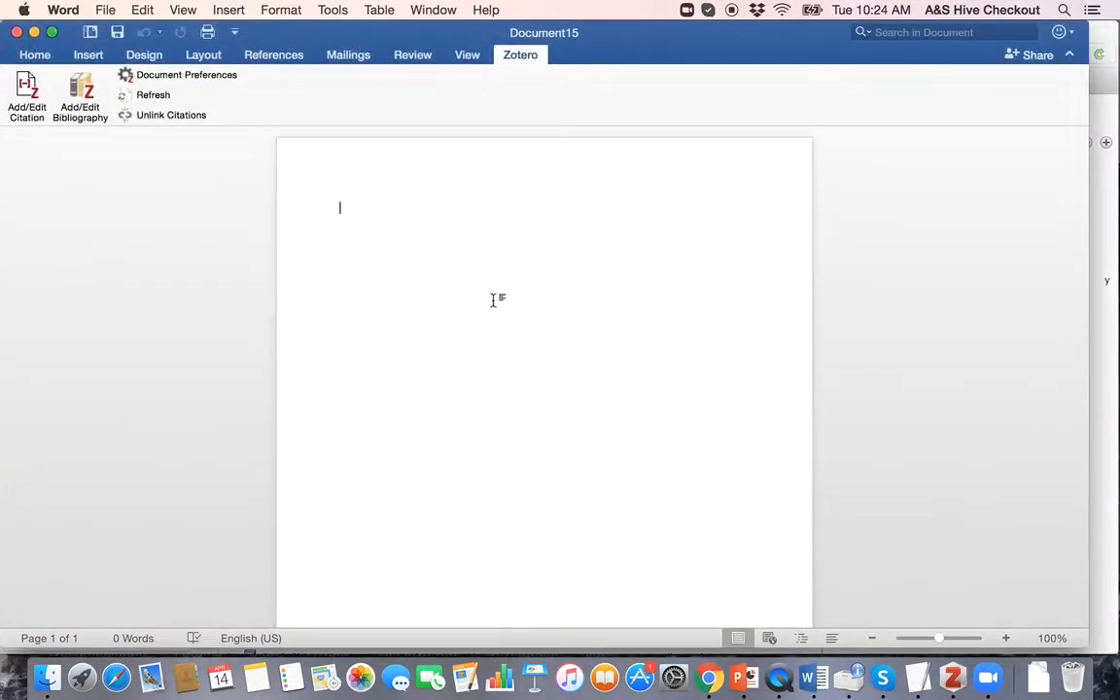
text(I need to cite the book.)
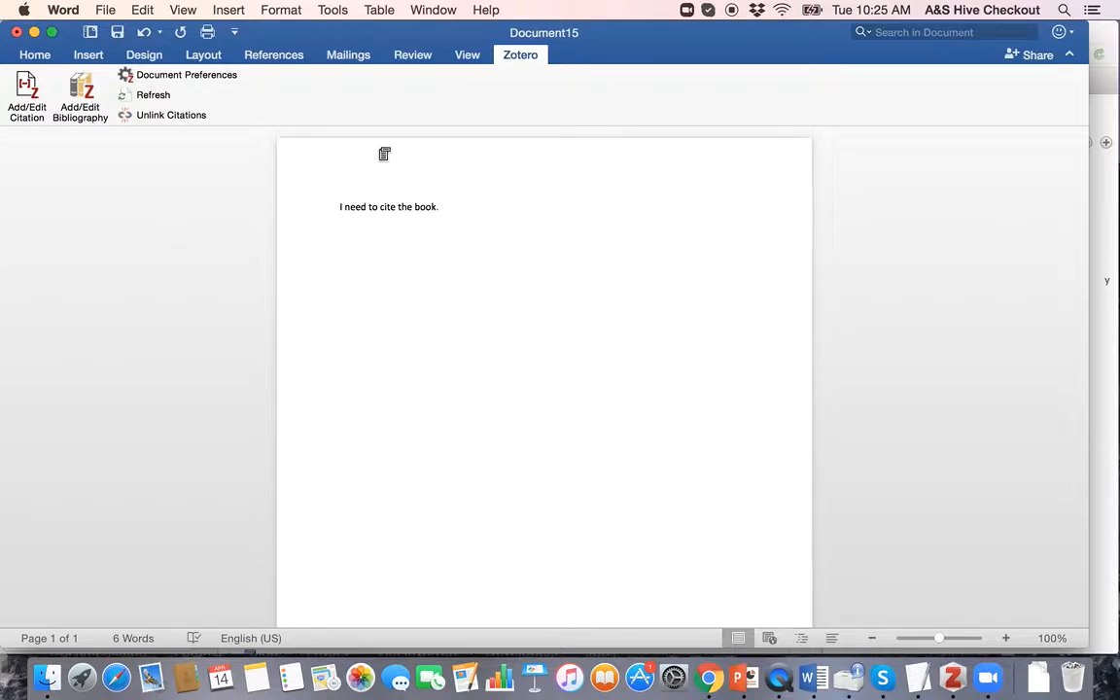
Step: Start a Zotero Add/Edit Citation after the sentence from Word's Zotero tab
click(28, 87)
click(29, 95)
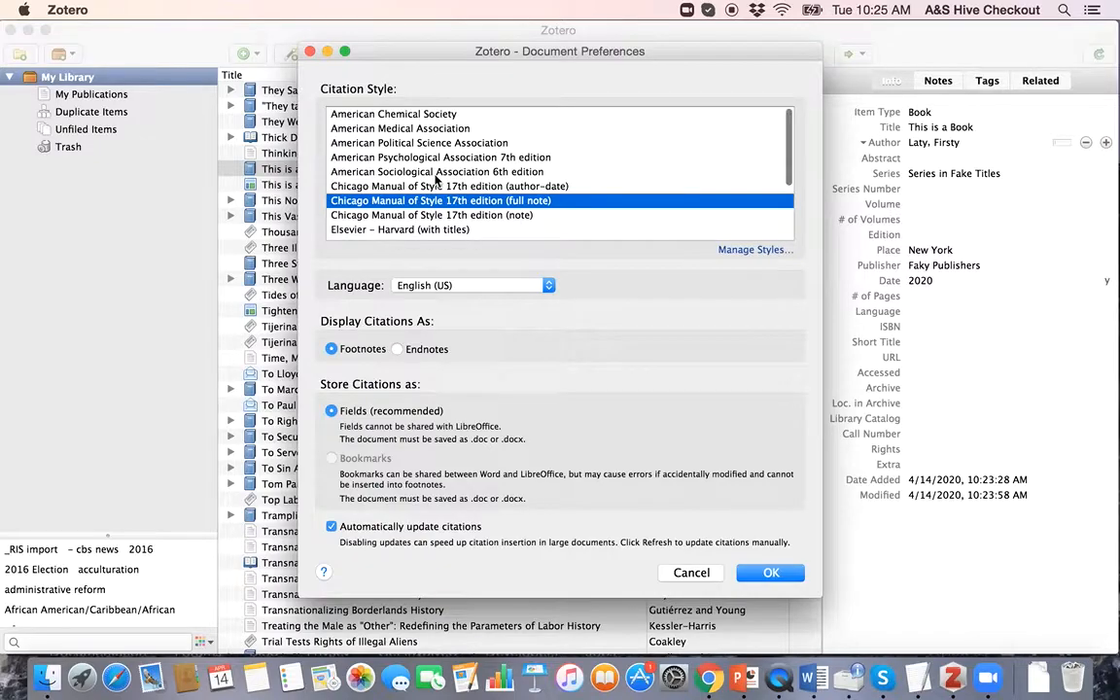
Step: Scroll through the Citation Style list in Zotero's Document Preferences
scroll(435, 179, down, 3)
scroll(436, 179, up, 3)
scroll(412, 112, down, 5)
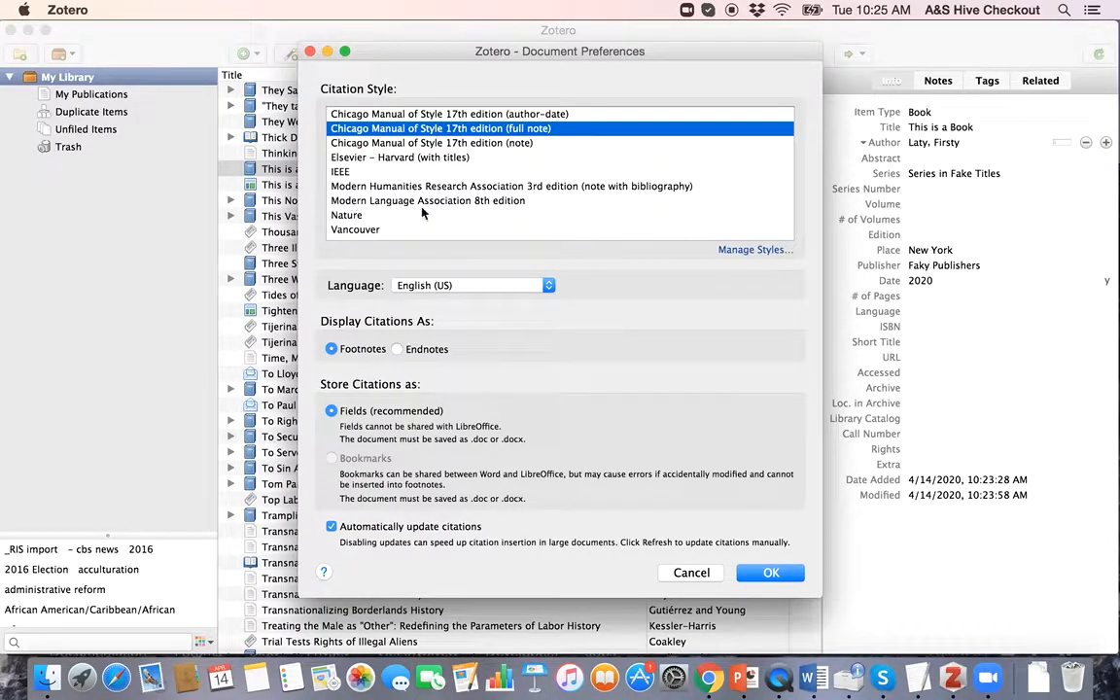
scroll(424, 212, up, 5)
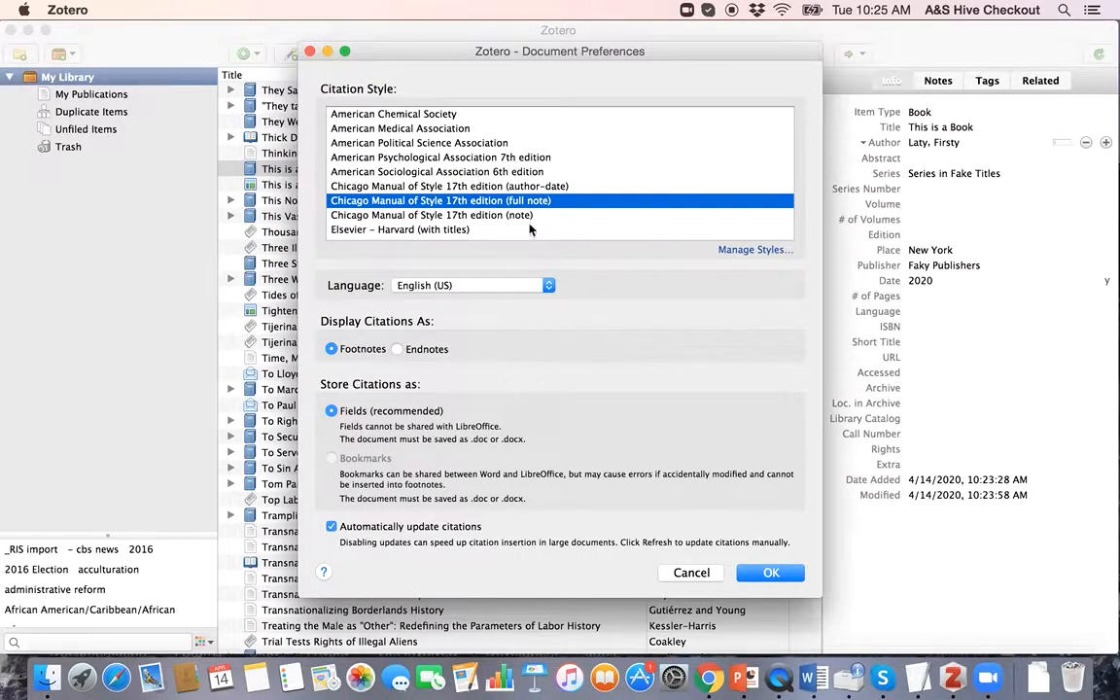
Step: Try several citation styles, then settle on Chicago Manual of Style 17th edition (full note)
click(425, 187)
click(390, 158)
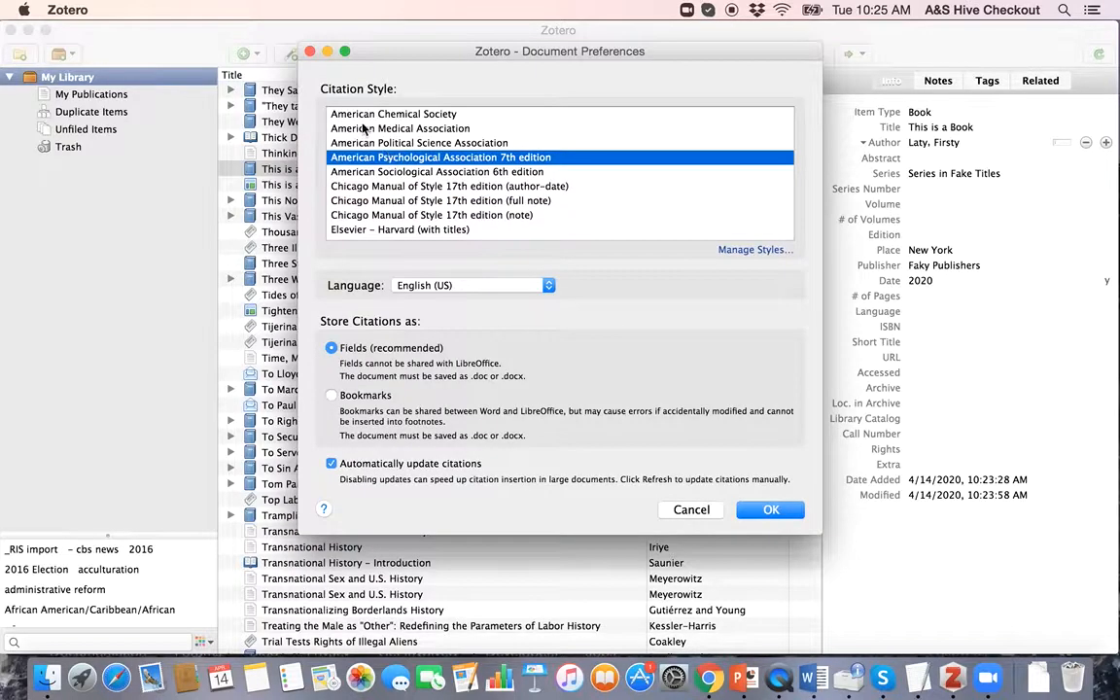
click(363, 129)
click(364, 115)
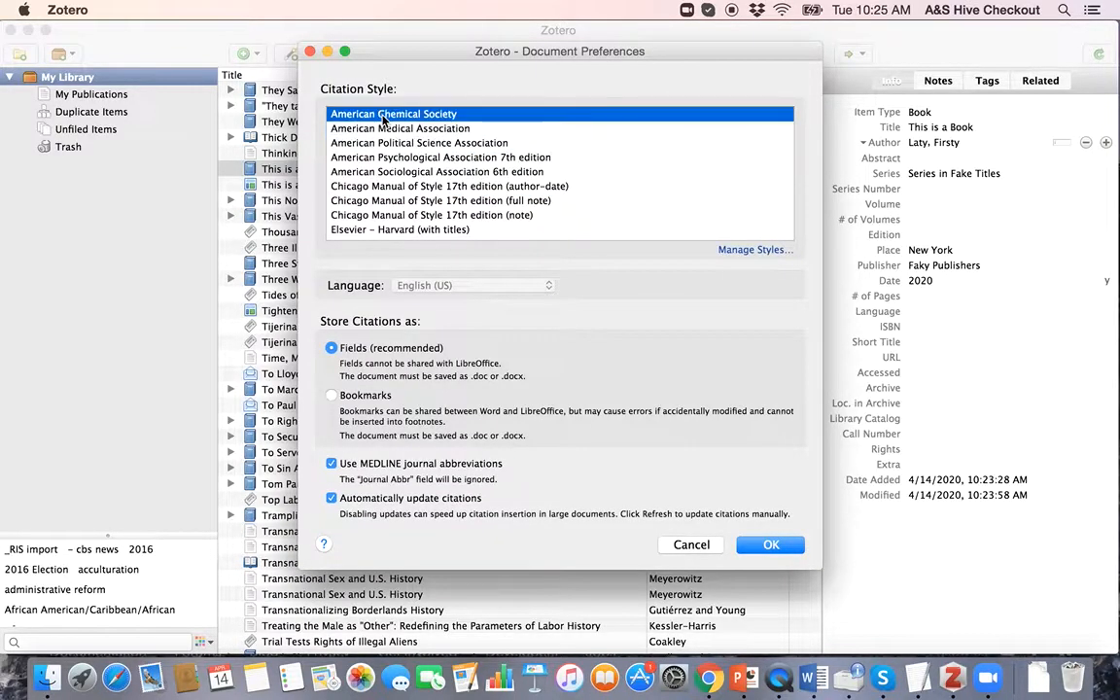
click(429, 201)
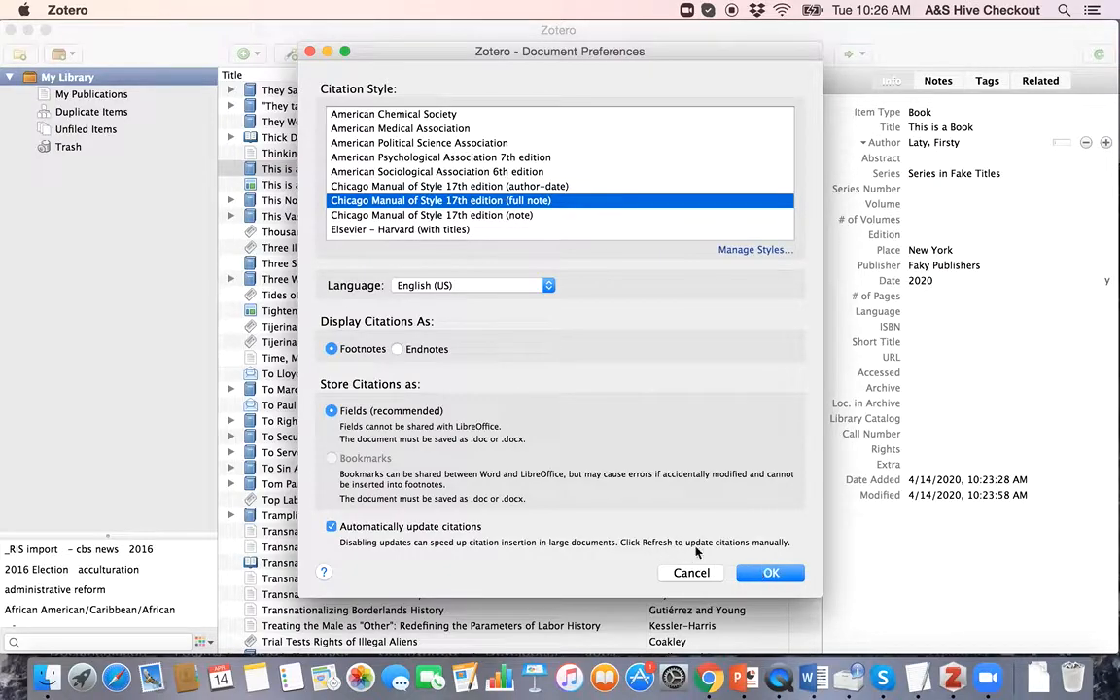
Step: Save the document preferences and pick 'This is a Book' in the Quick Format bar
click(767, 572)
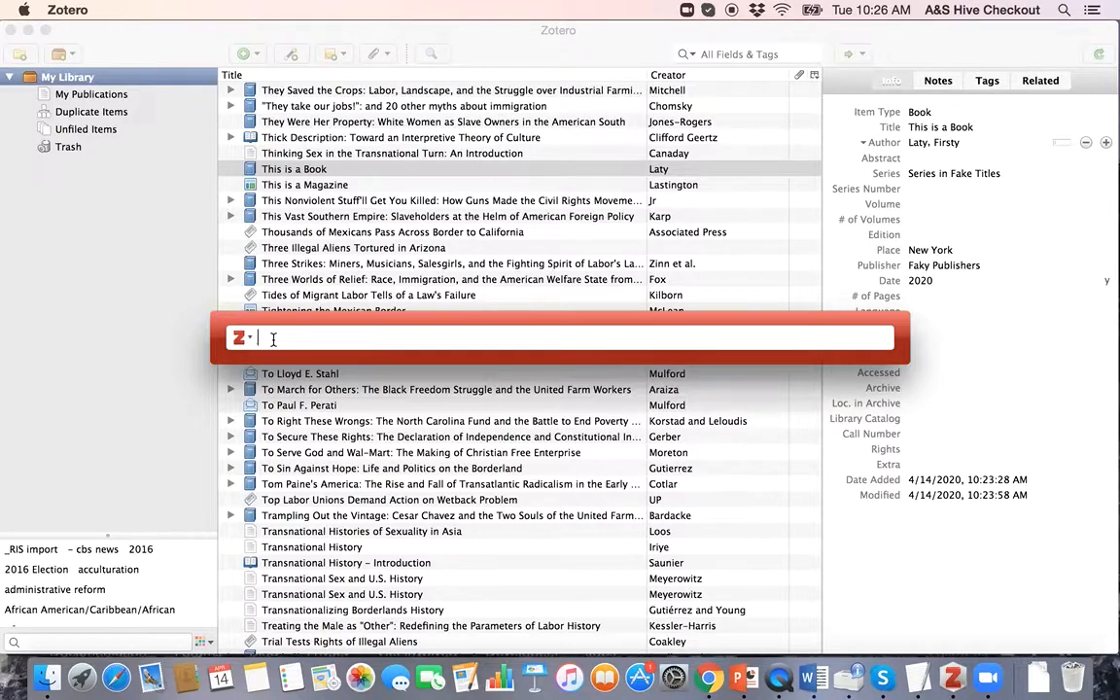
text(this is a book)
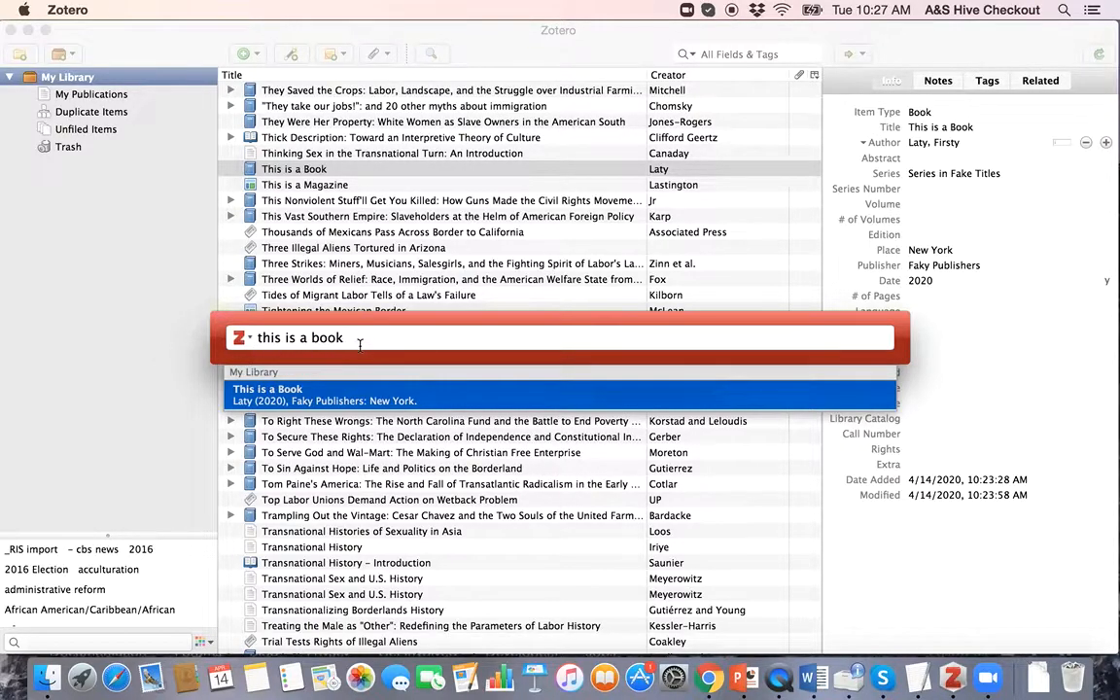
key(Return)
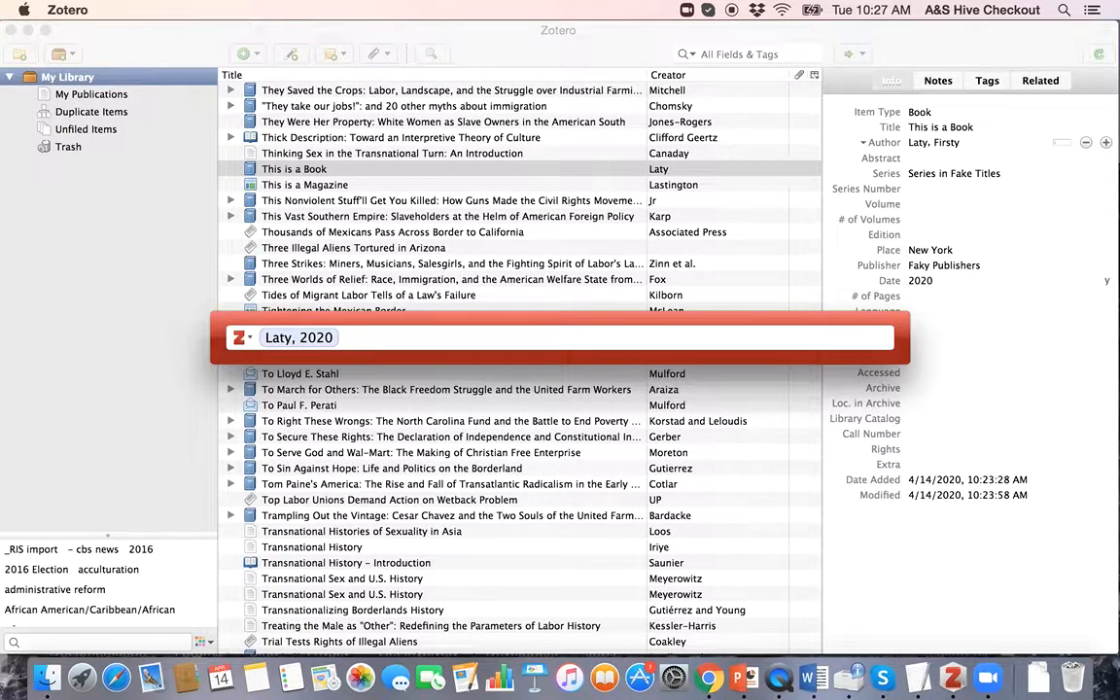
Step: Add page 10 to the citation and insert it into Word as a footnote
click(297, 339)
click(357, 419)
text(10)
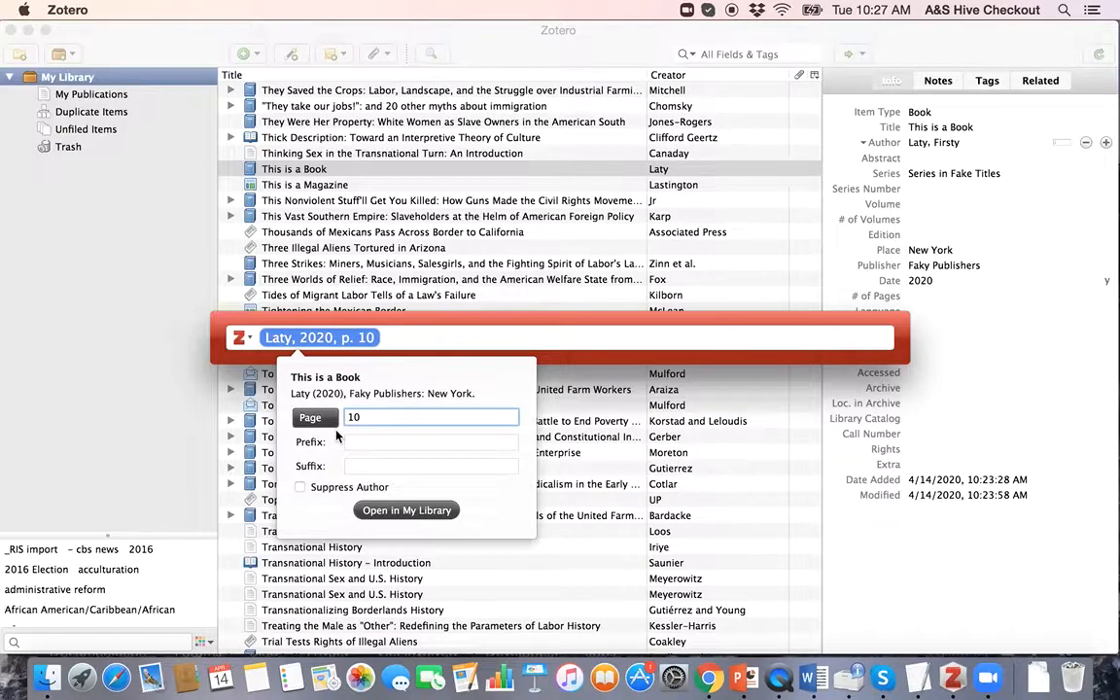
key(Return)
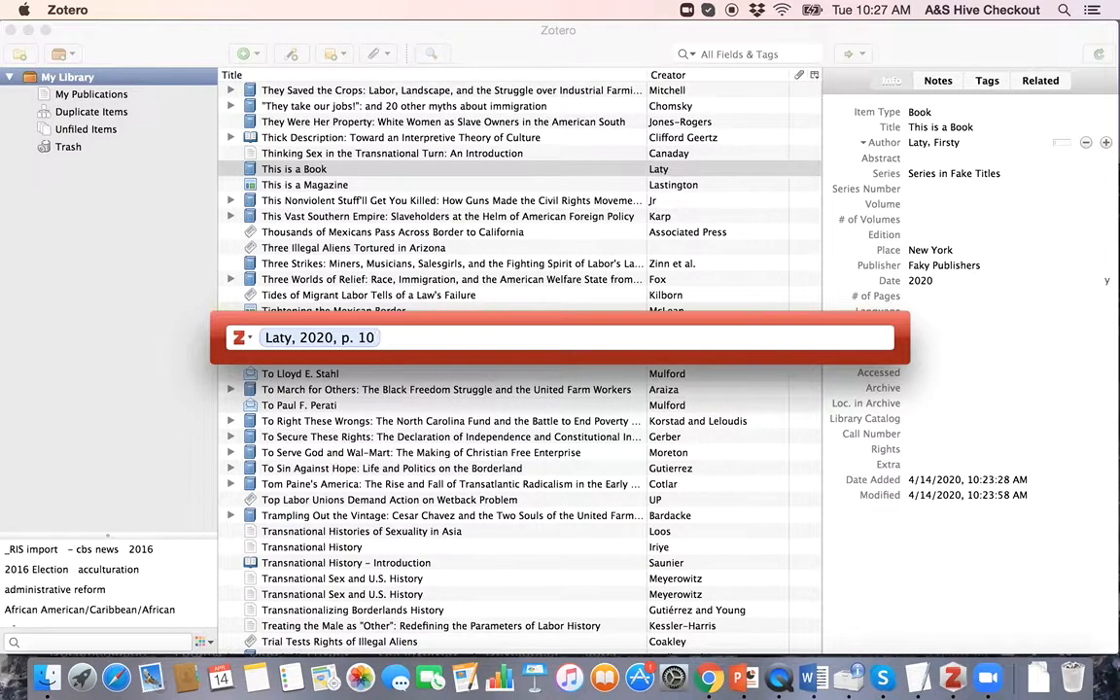
key(Return)
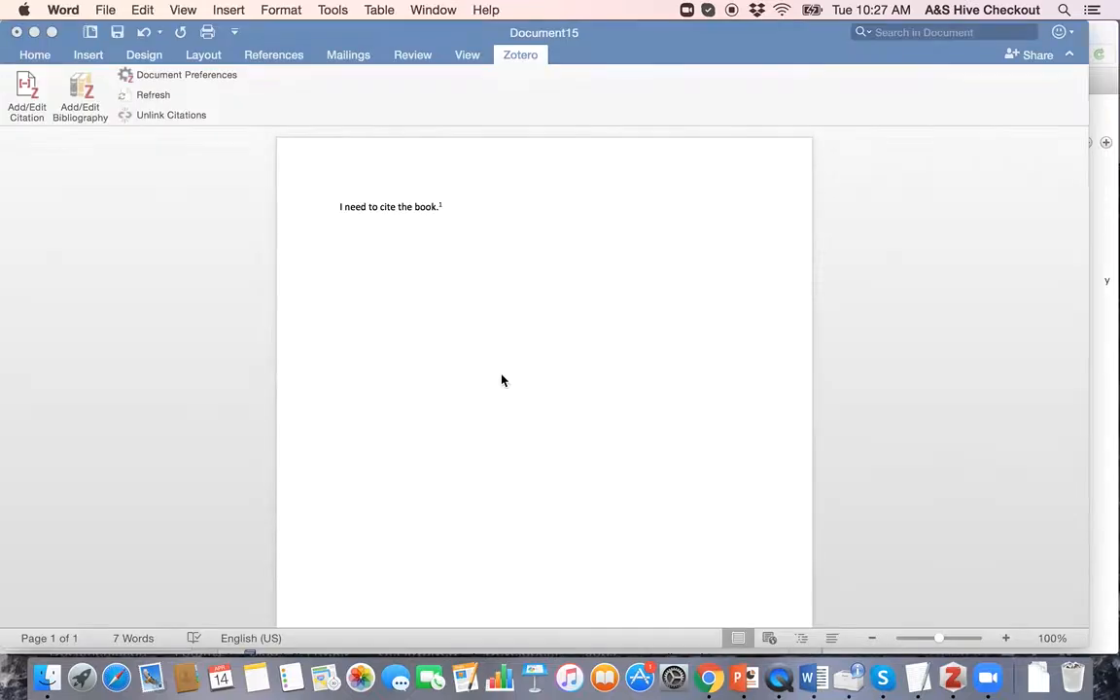
scroll(501, 373, down, 1)
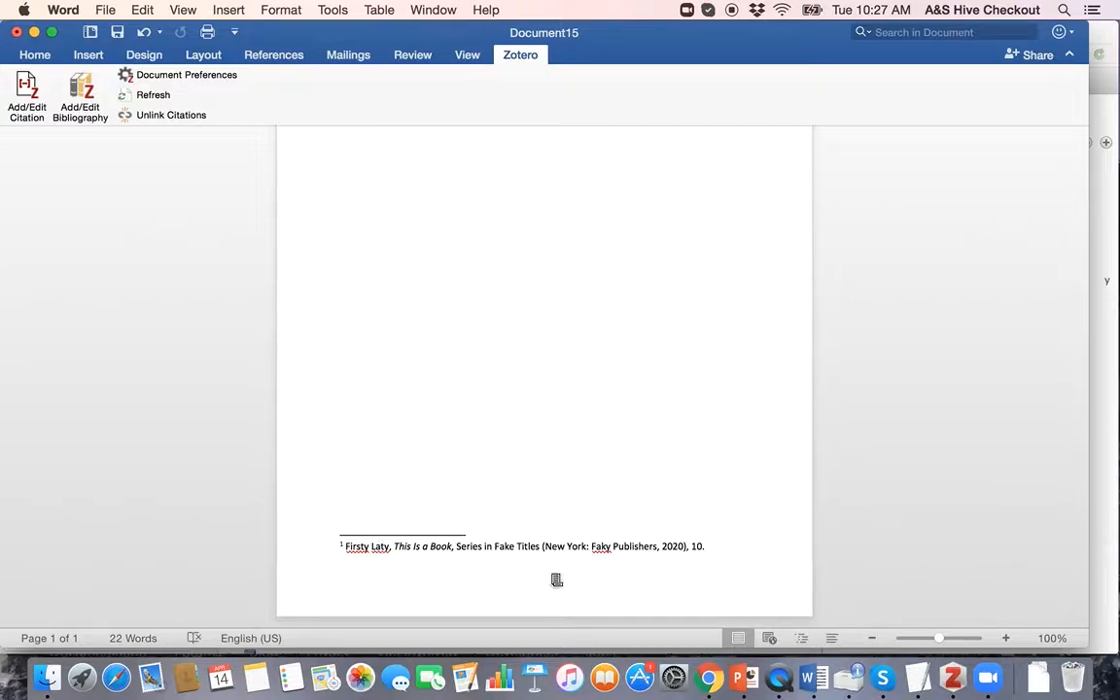
Step: Correct the book's author surname in the Zotero library, then switch back to Word
click(954, 683)
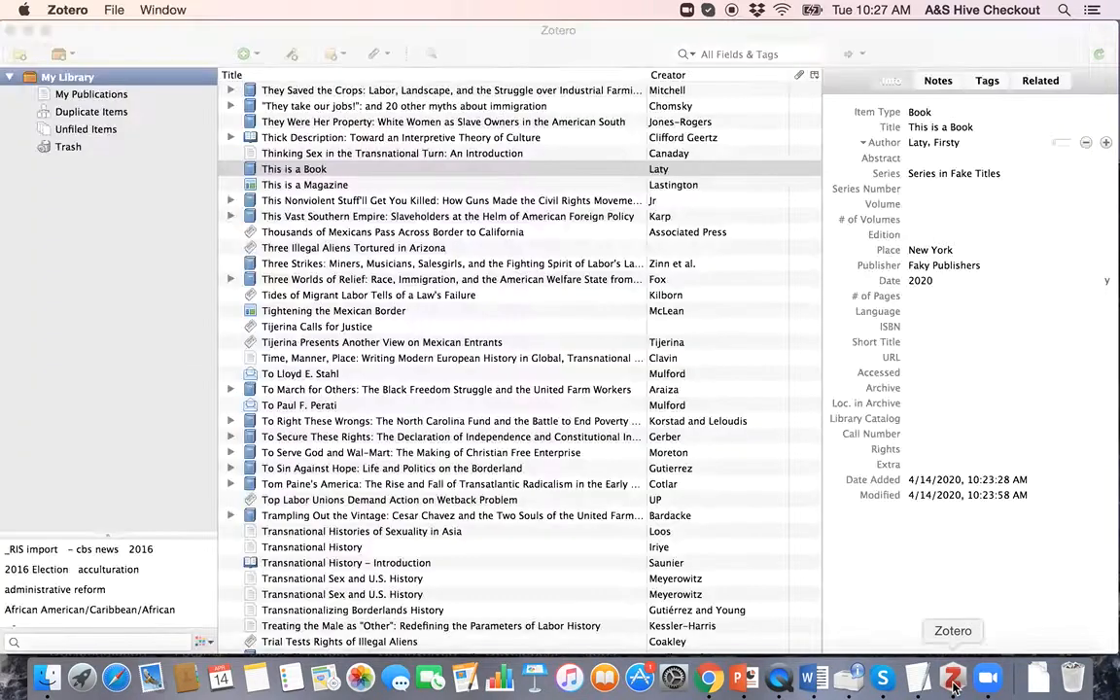
click(921, 142)
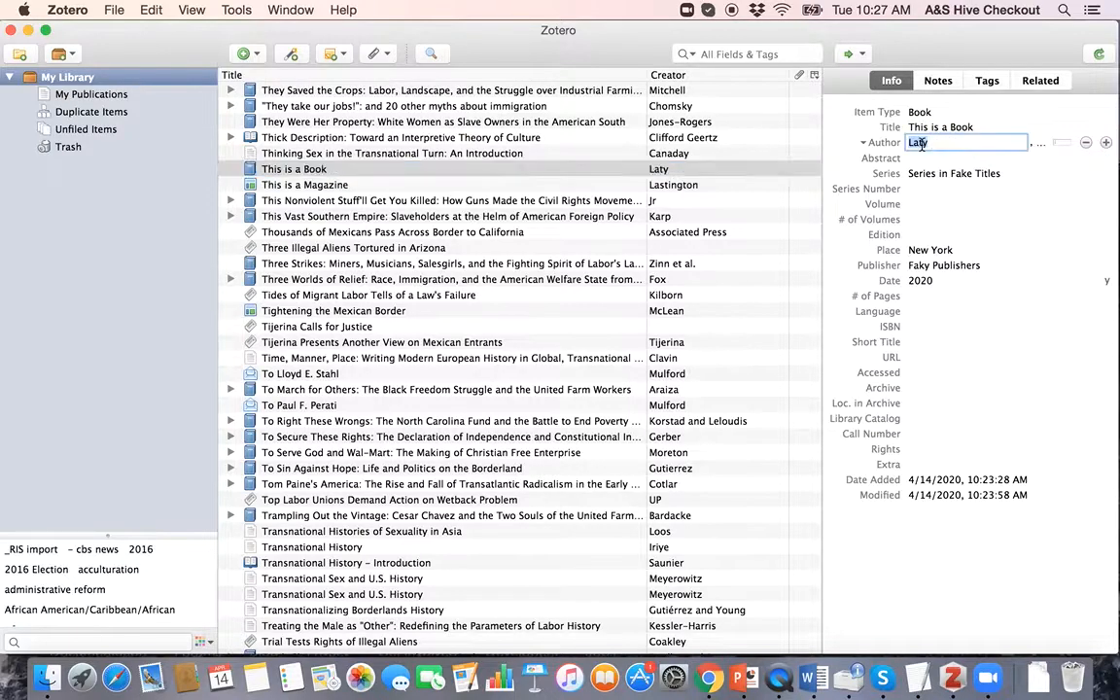
text(Lasty)
key(Return)
key(ctrl+Up)
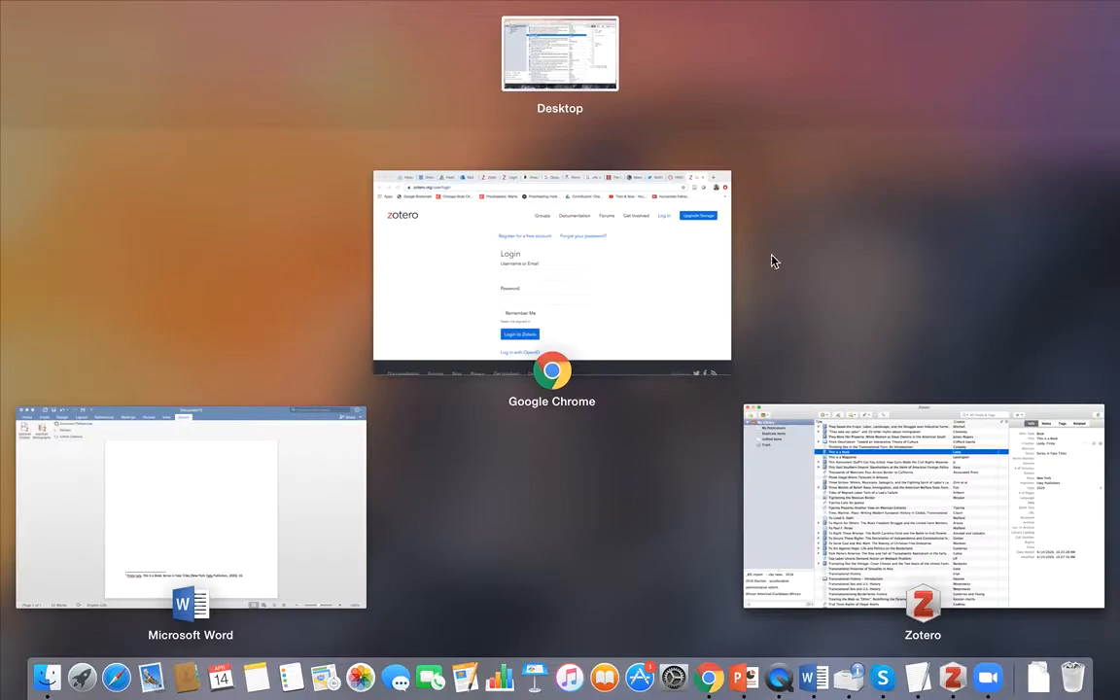
click(267, 469)
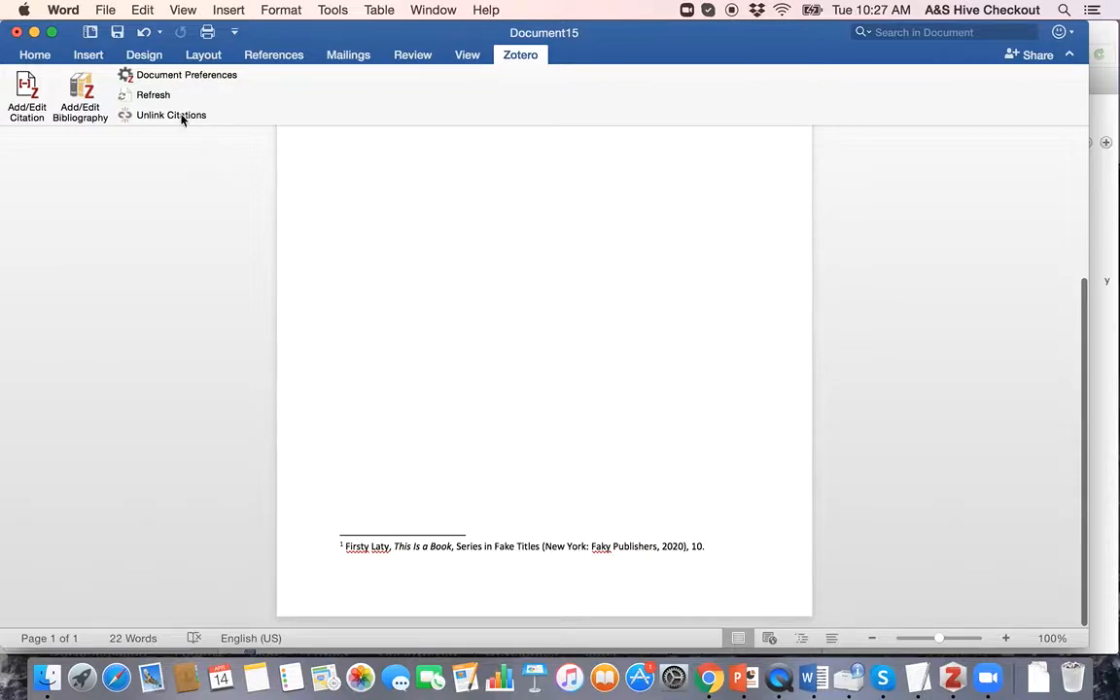
Step: Refresh the Zotero citations so footnote 1 shows the corrected author surname
click(154, 97)
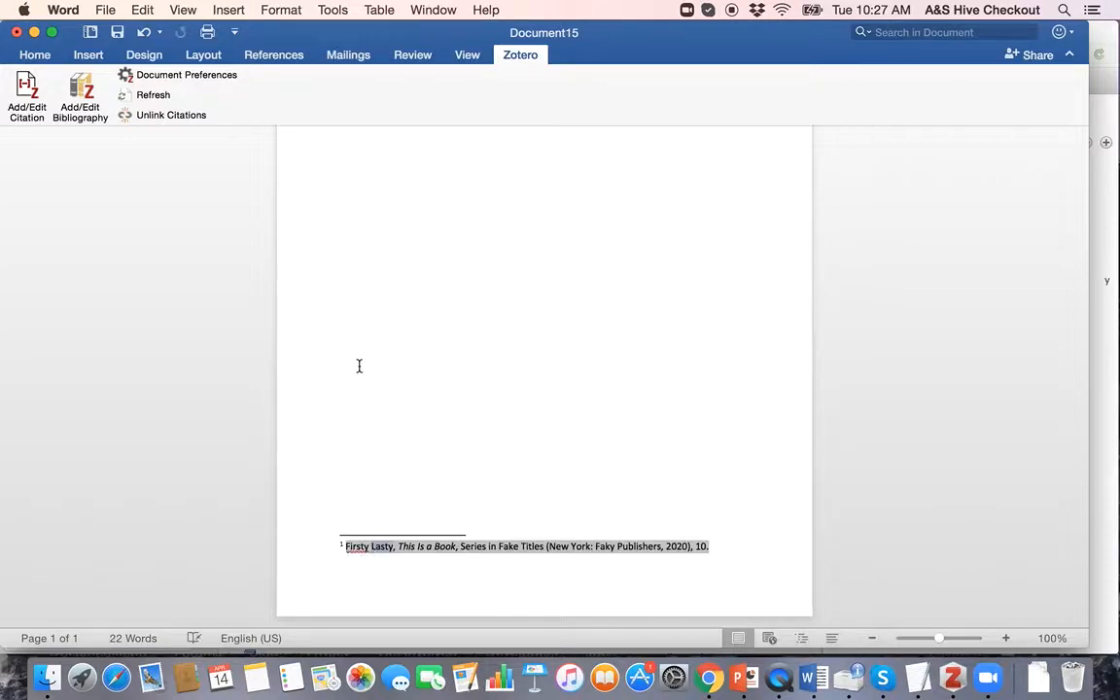
scroll(367, 347, up, 5)
scroll(434, 352, down, 5)
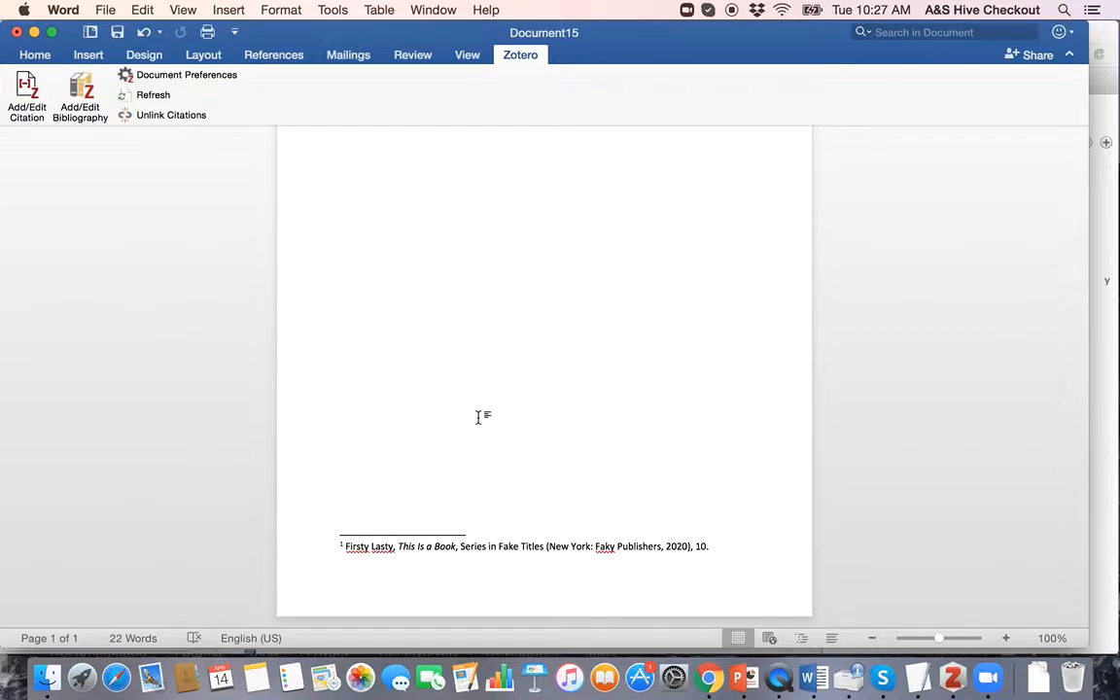
scroll(435, 395, up, 1)
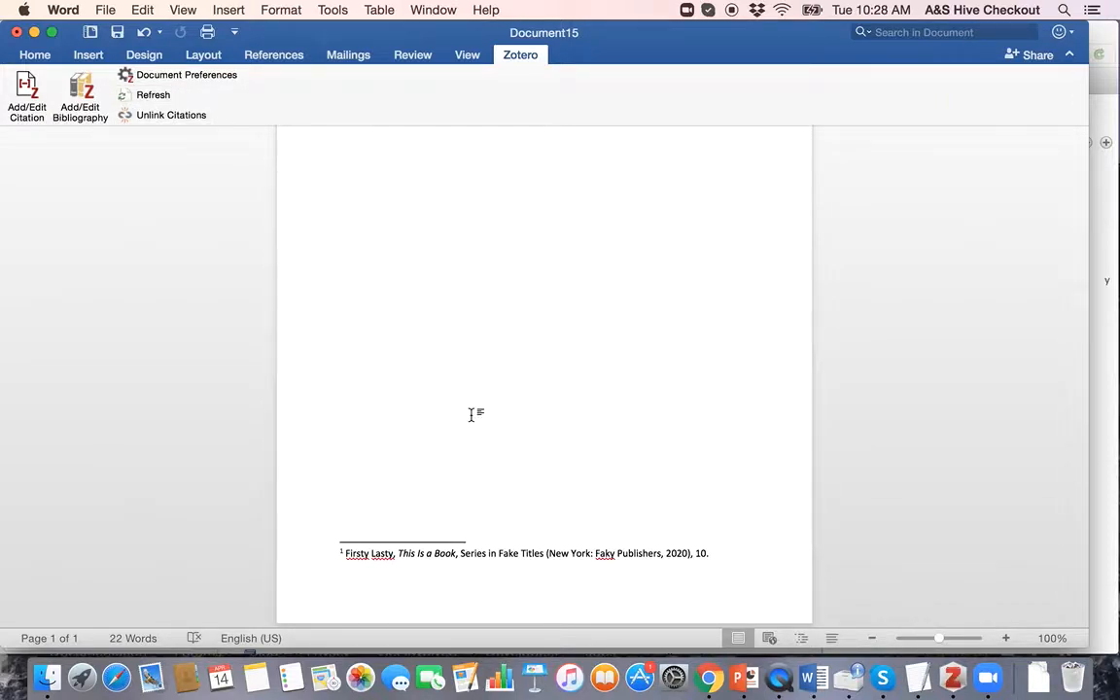
scroll(471, 414, up, 10)
scroll(472, 414, down, 10)
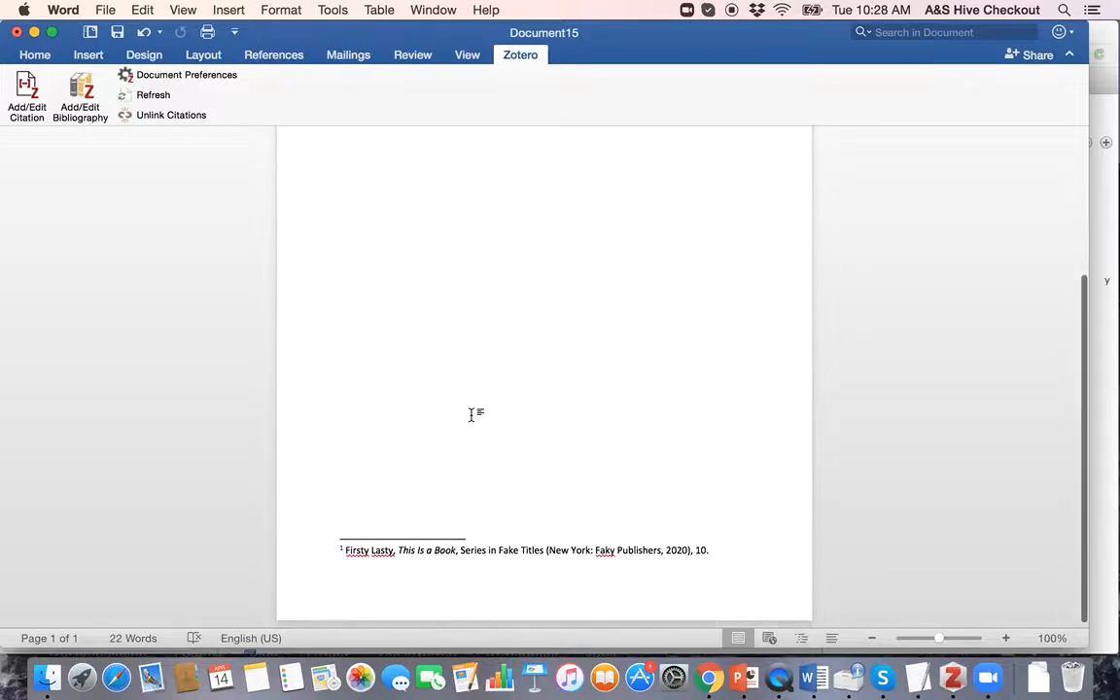
scroll(350, 569, down, 1)
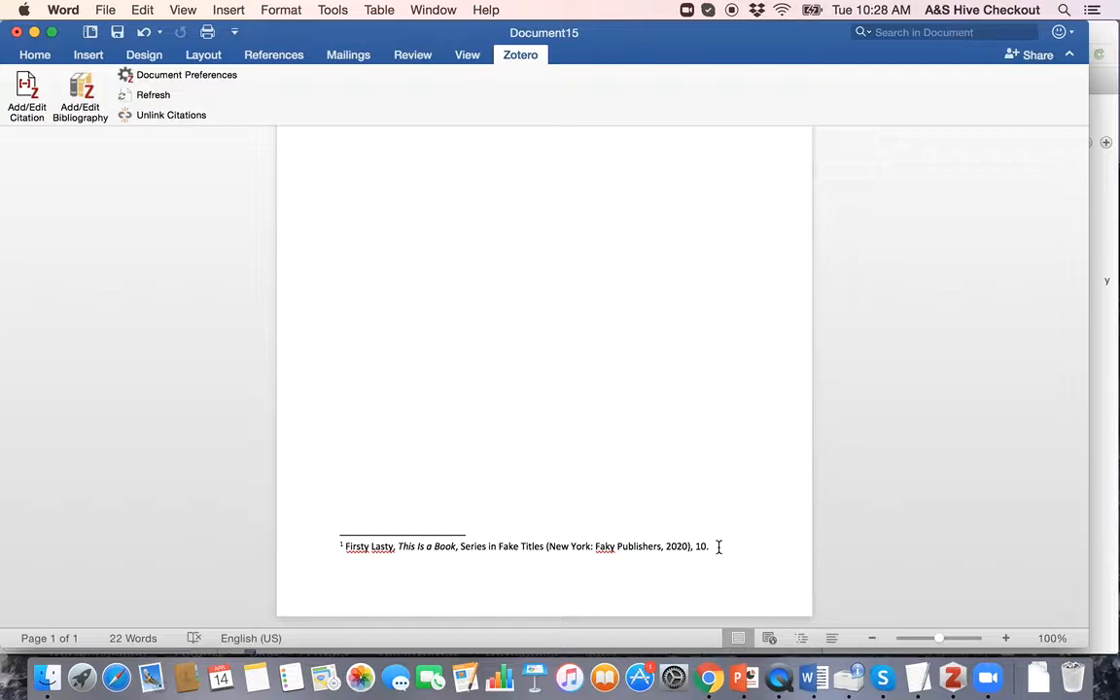
scroll(718, 543, up, 5)
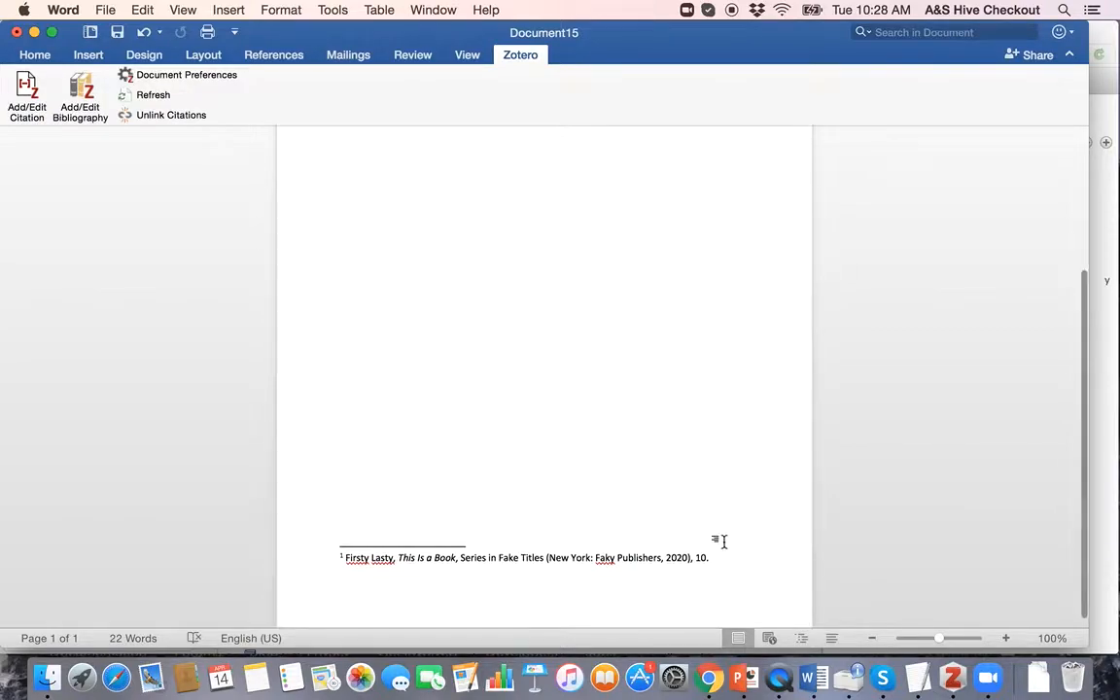
scroll(718, 541, up, 3)
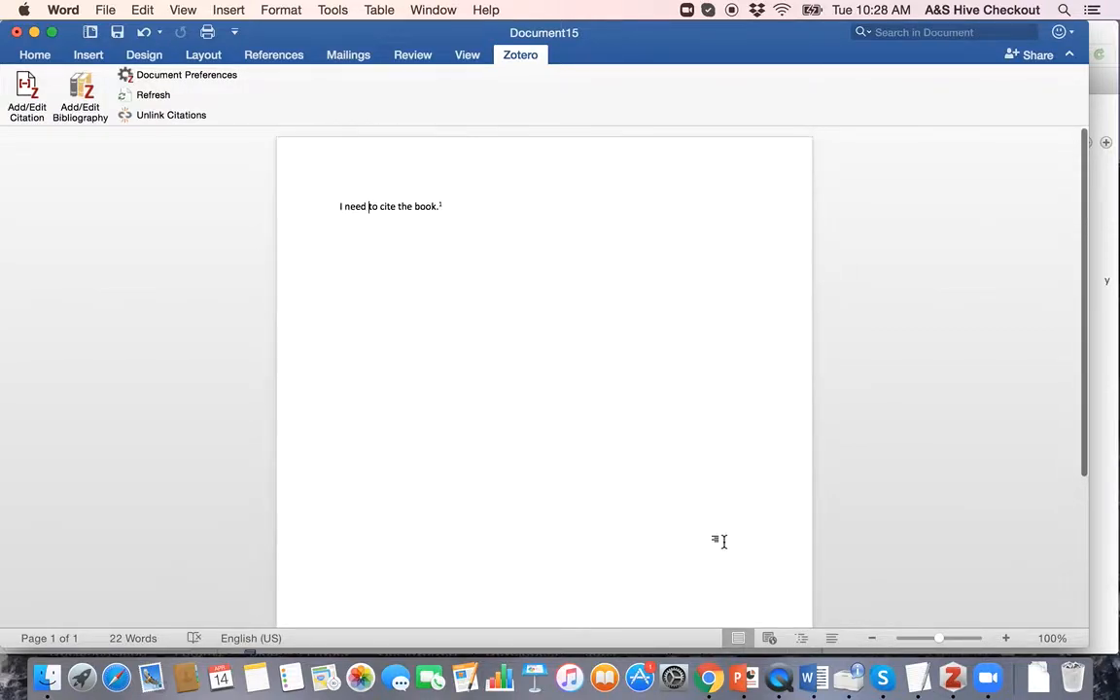
Step: Place the caret after the sentence, then flip between Word and Zotero to compare the corrected entry
click(499, 206)
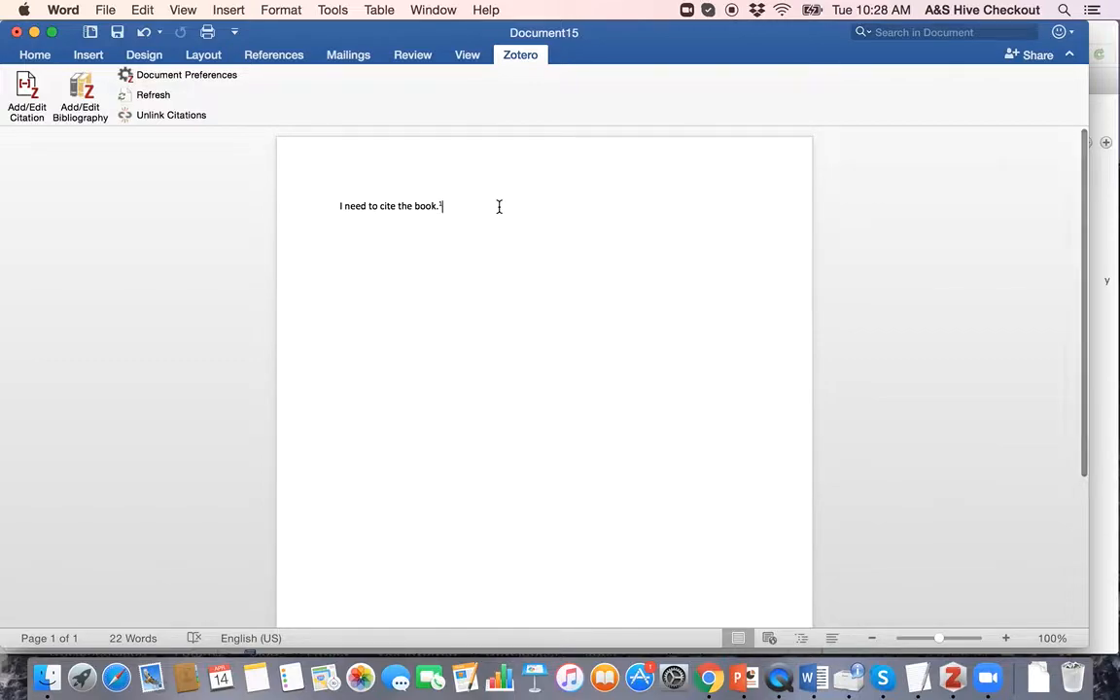
key(ctrl+Up)
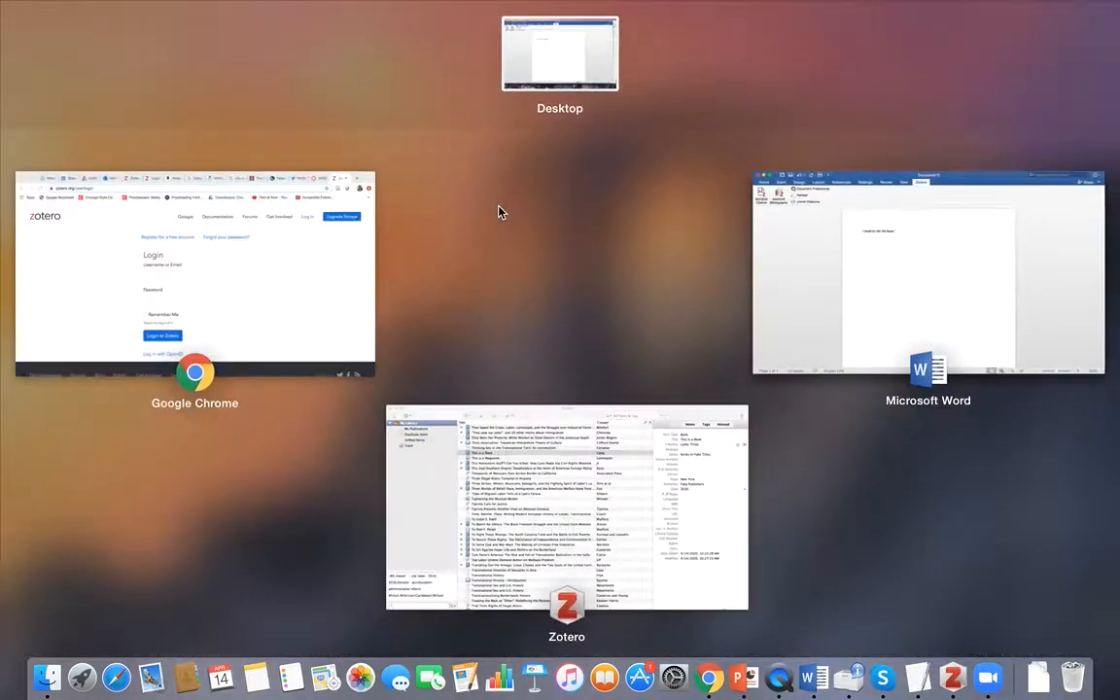
click(841, 325)
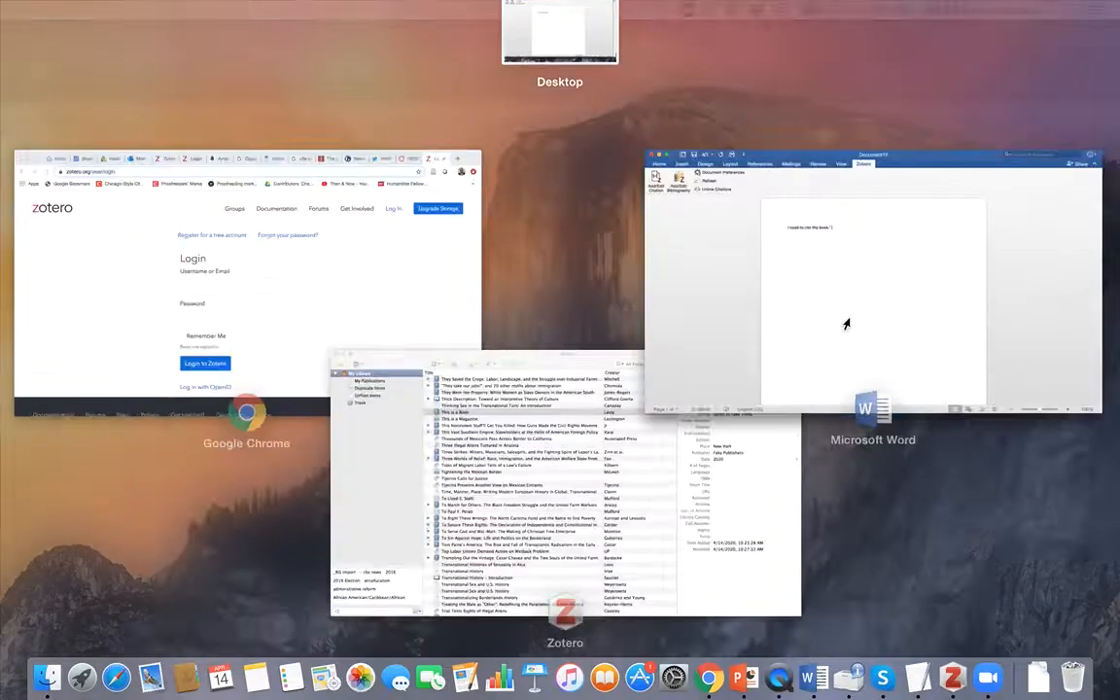
key(ctrl+Up)
click(503, 433)
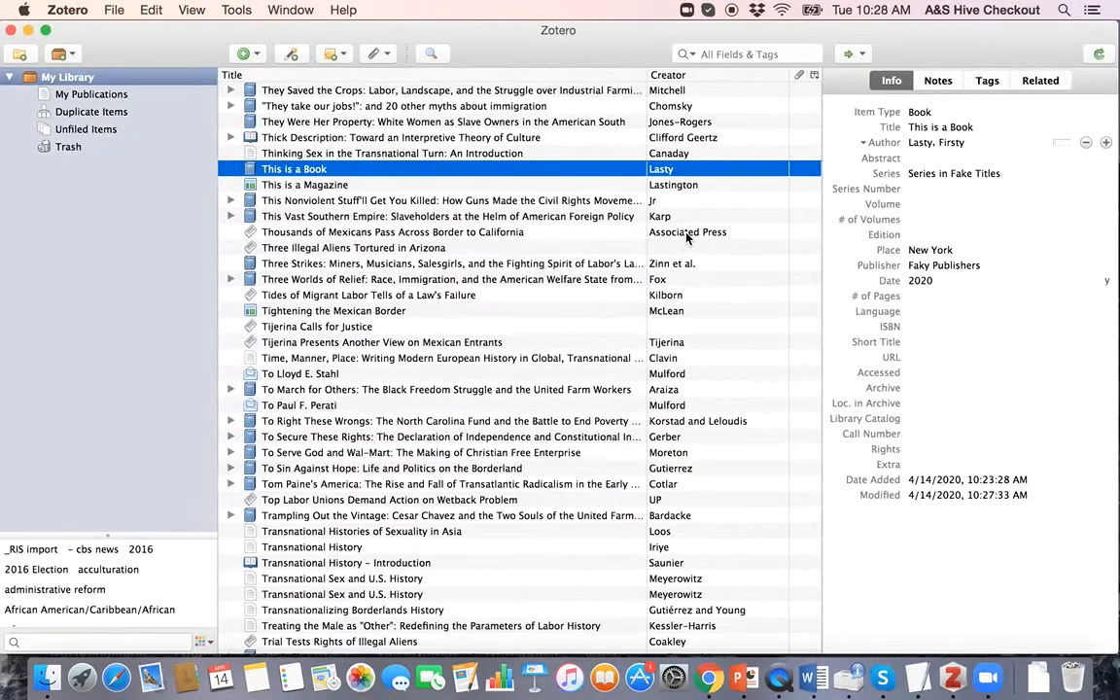
key(ctrl+Up)
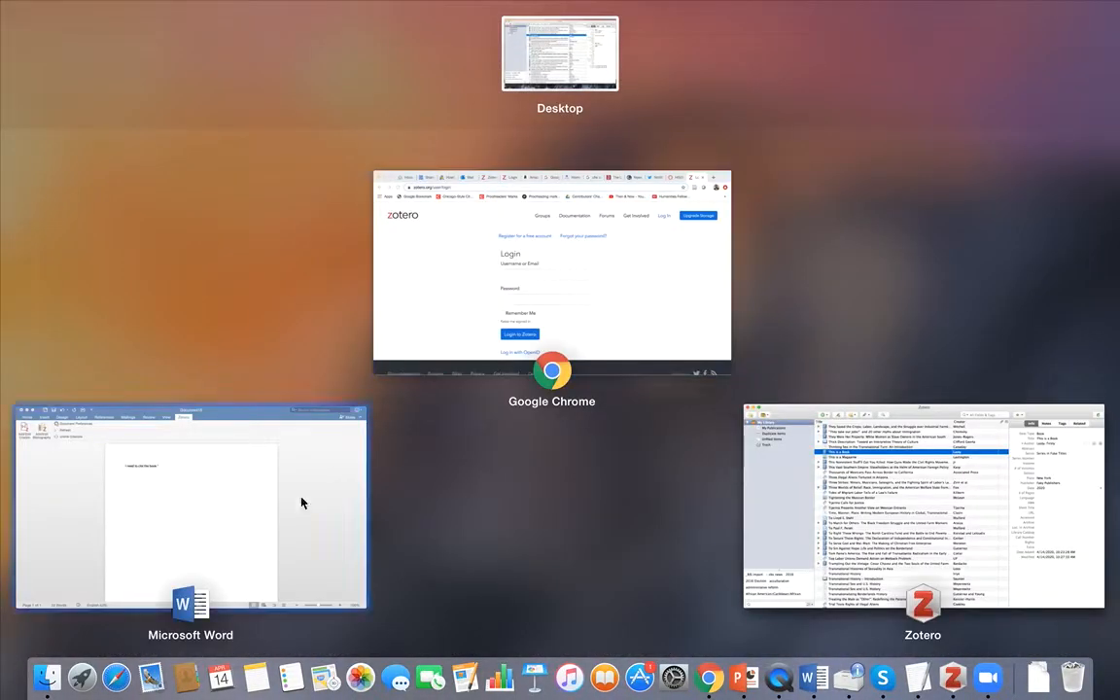
click(254, 533)
scroll(489, 333, down, 5)
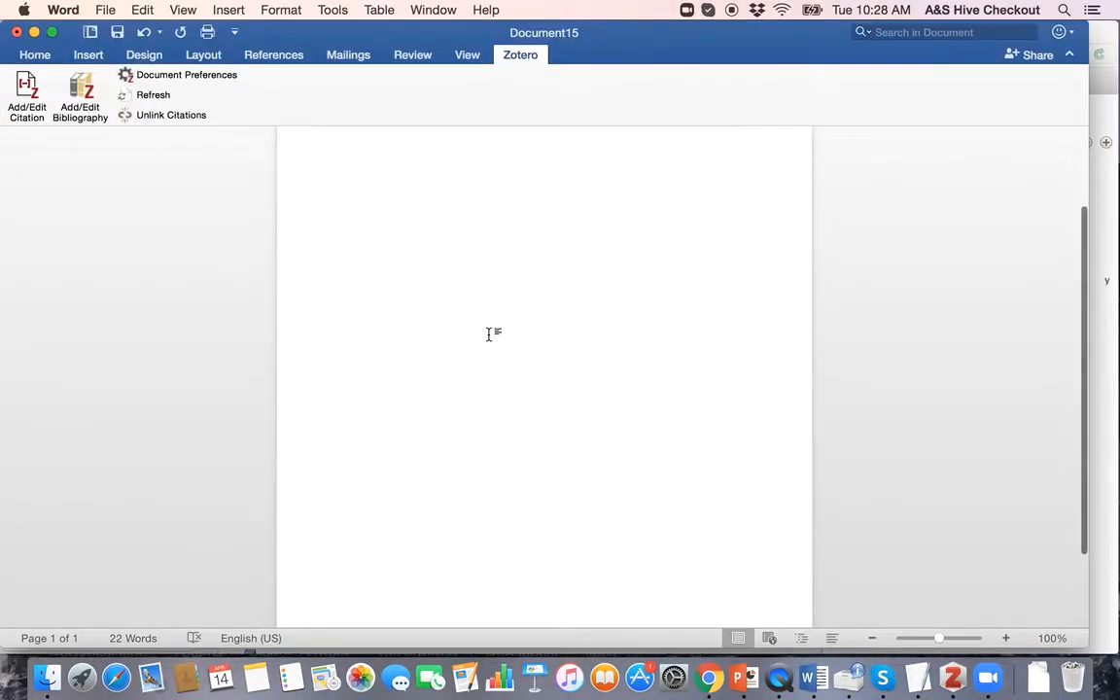
scroll(489, 333, up, 10)
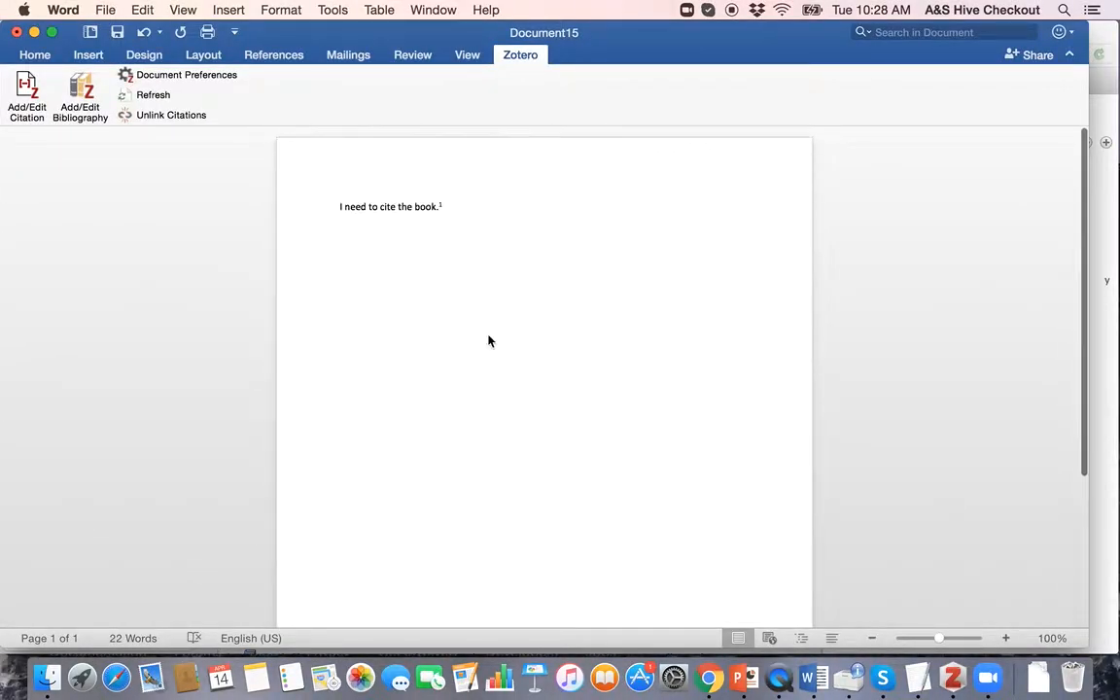
key(ctrl+Up)
click(459, 420)
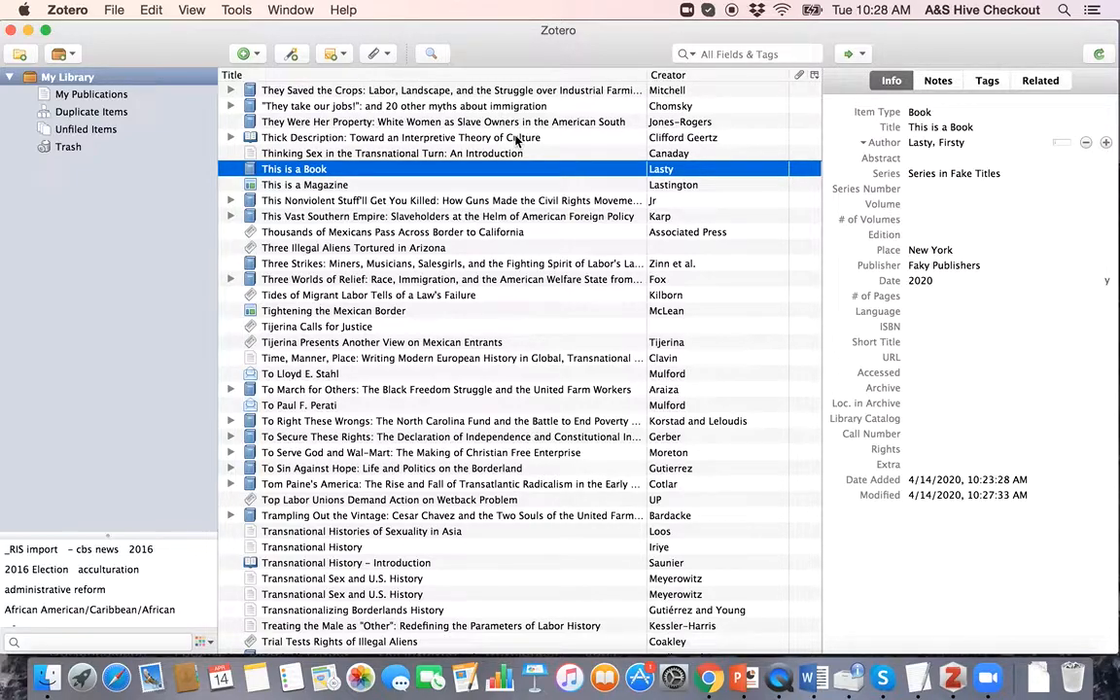
key(ctrl+Up)
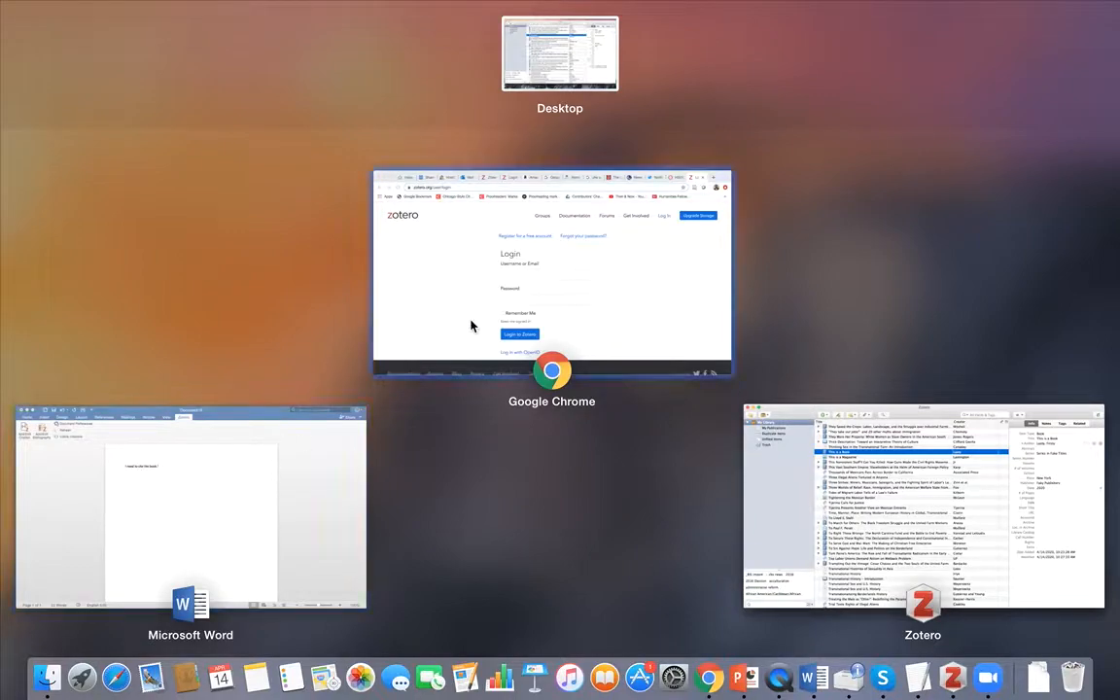
Step: Bring up Chrome and move to the Amazon tab
click(484, 312)
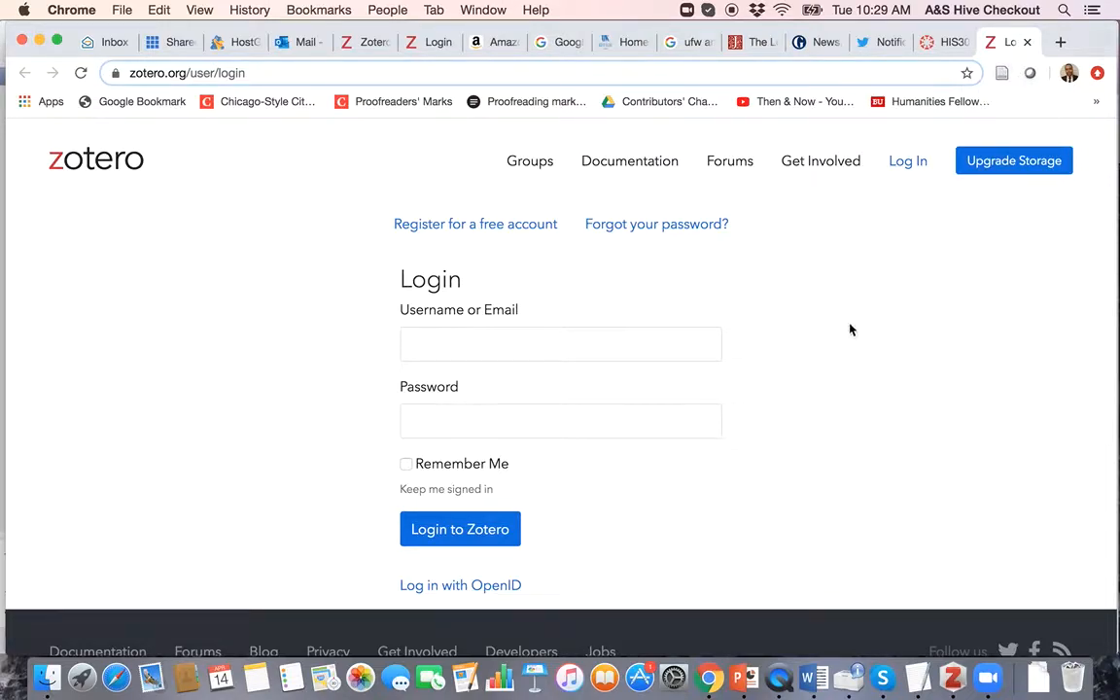
click(486, 42)
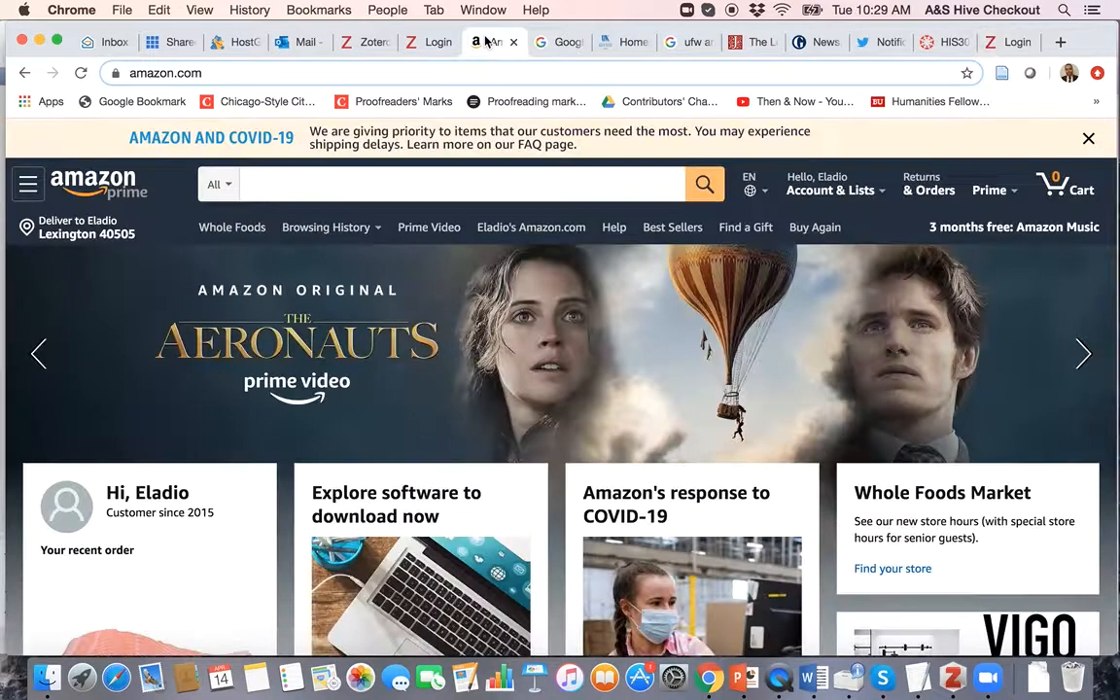
click(555, 42)
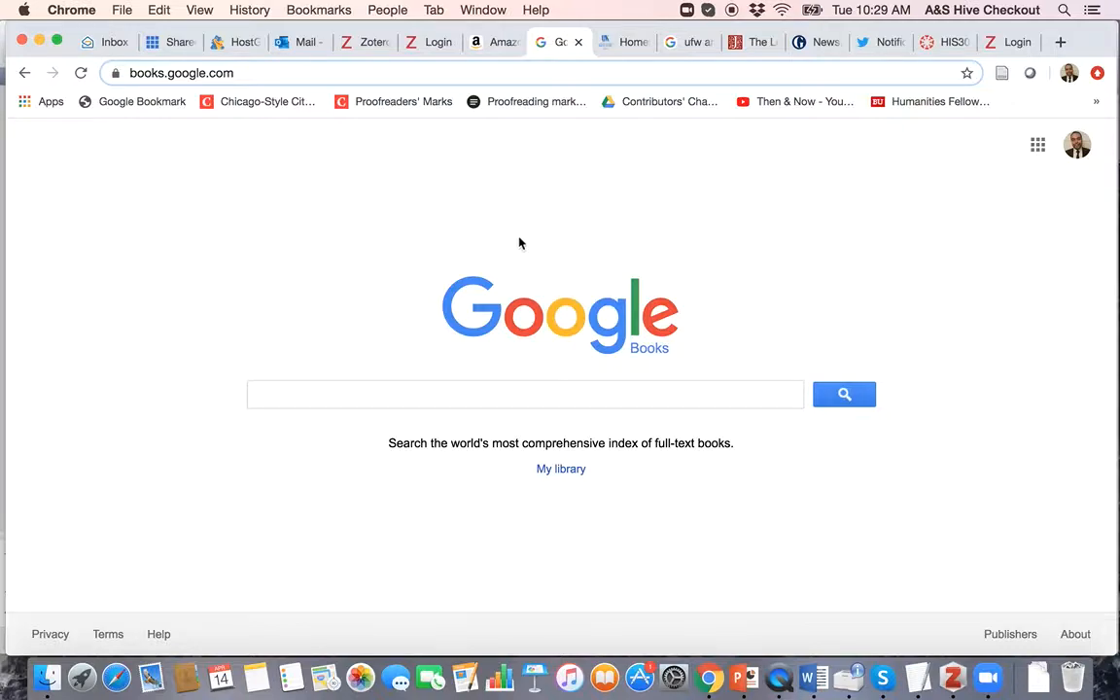
click(493, 42)
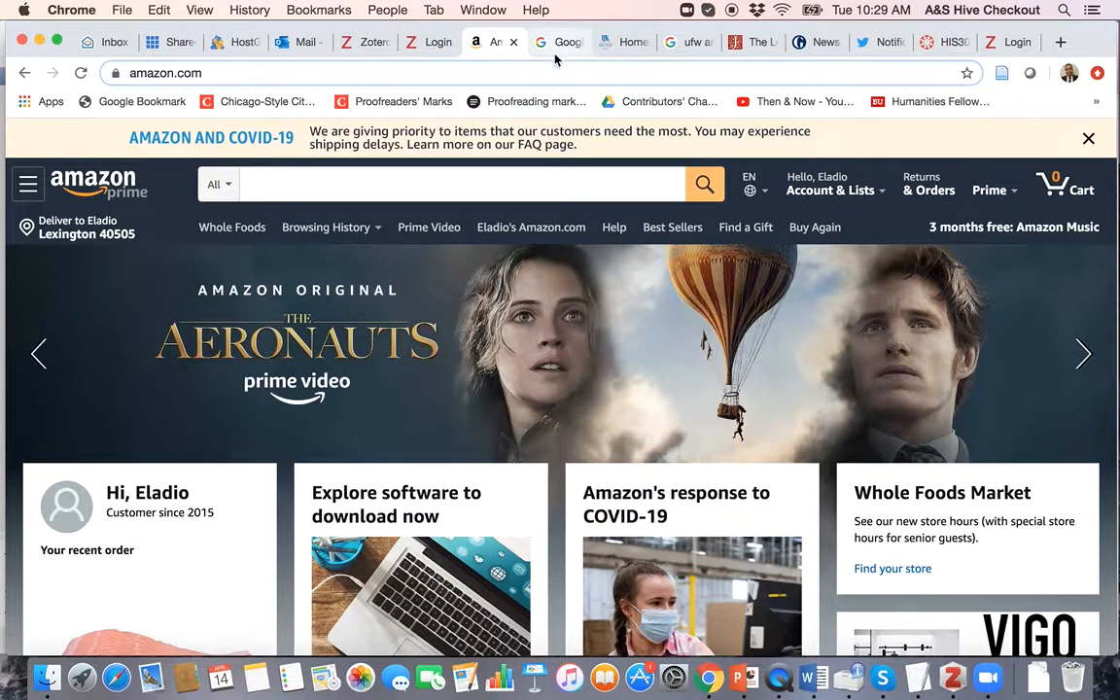
Step: Search Amazon for 'best of enemies' and open the Movie Edition product page
click(500, 187)
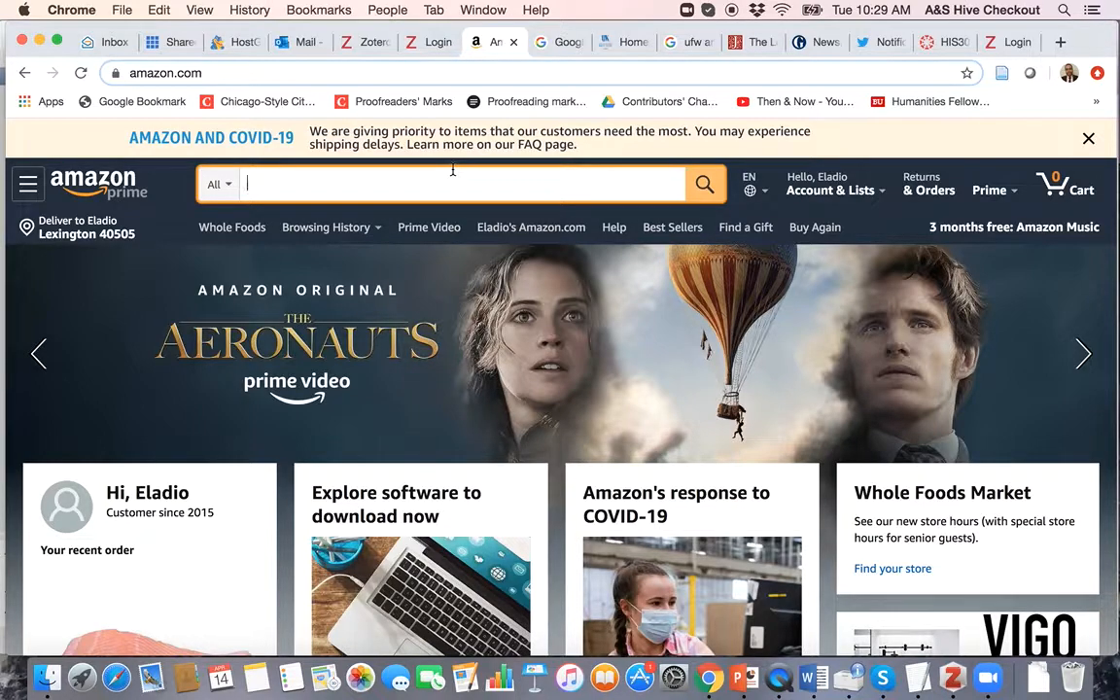
text(best of enemies)
key(Return)
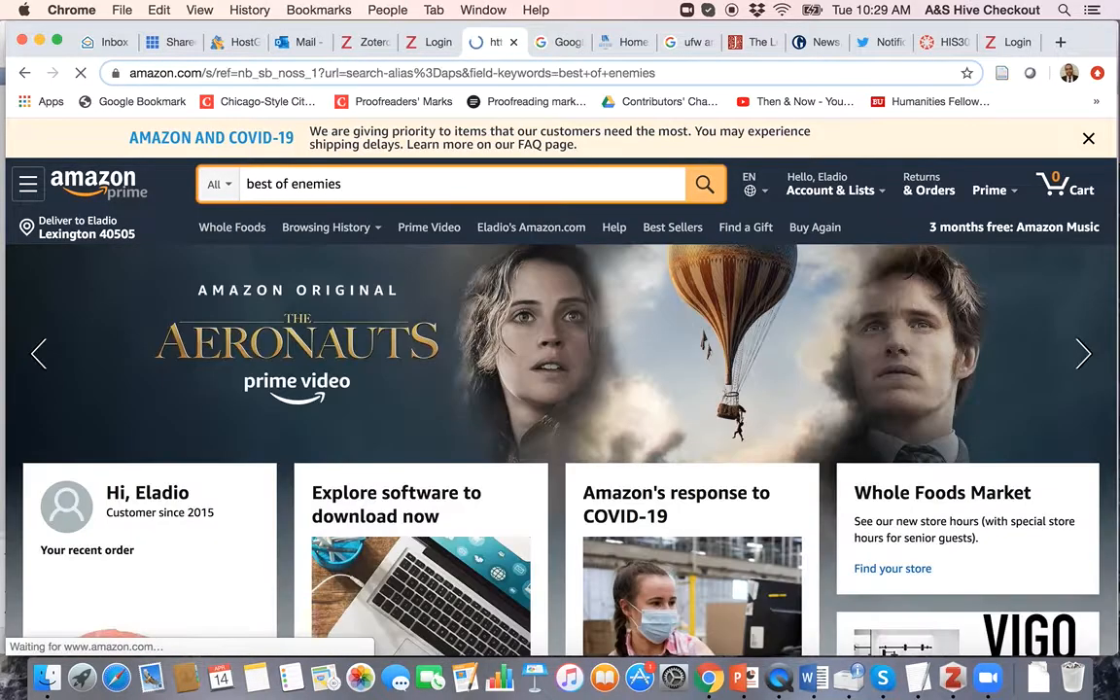
scroll(409, 413, down, 2)
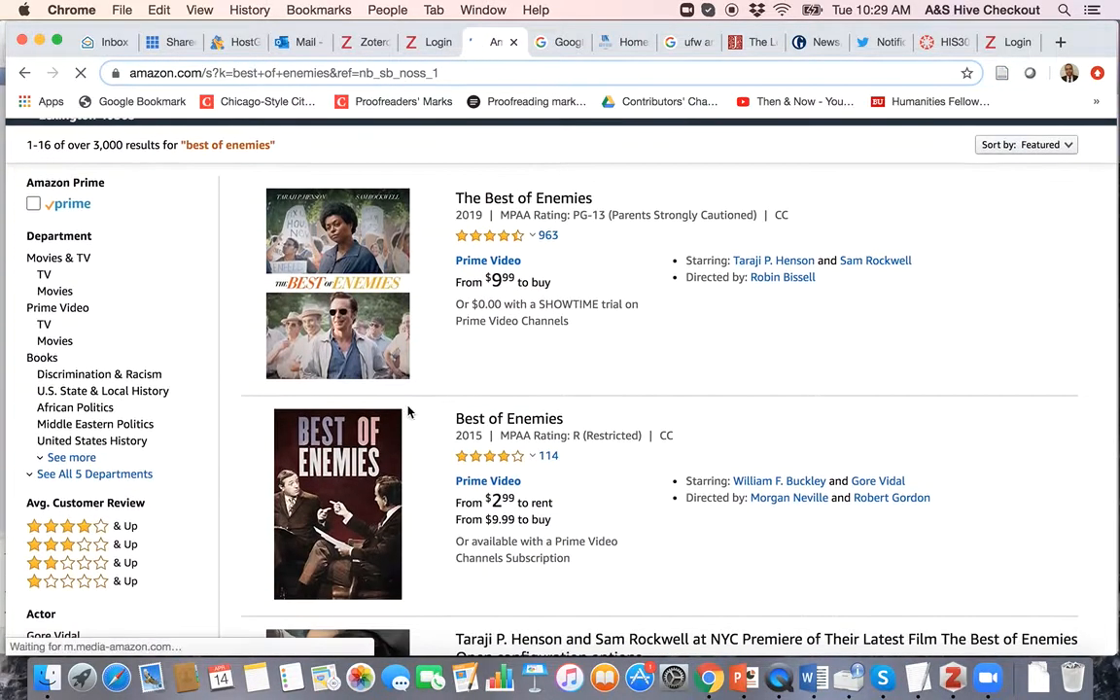
scroll(392, 328, down, 2)
scroll(392, 327, down, 2)
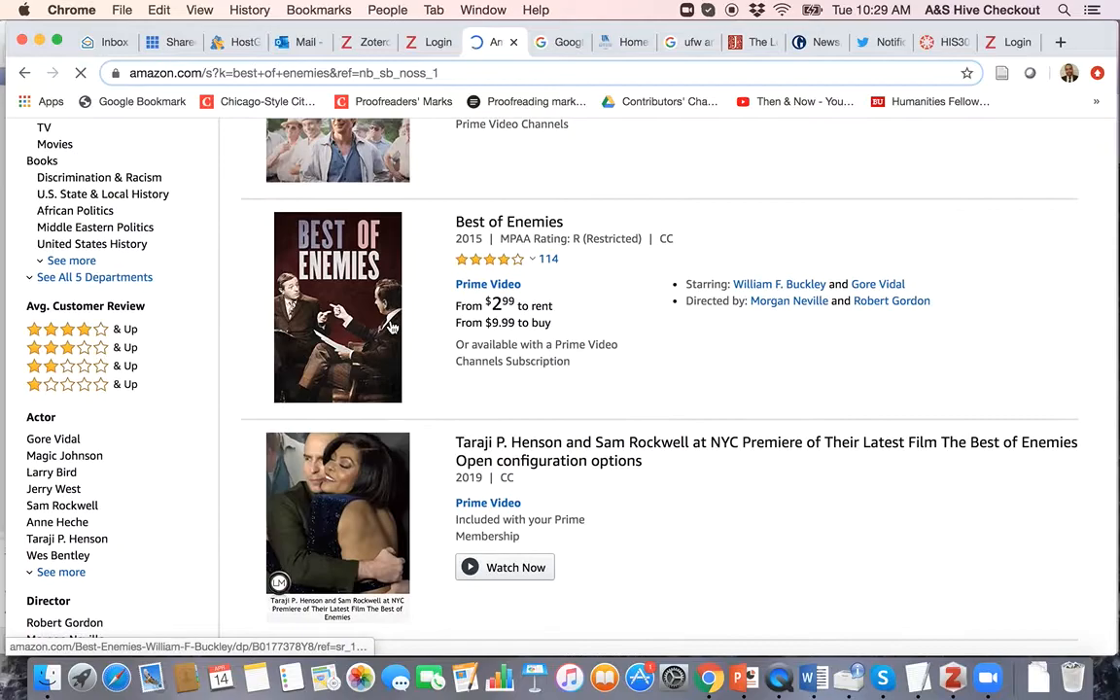
scroll(391, 328, down, 10)
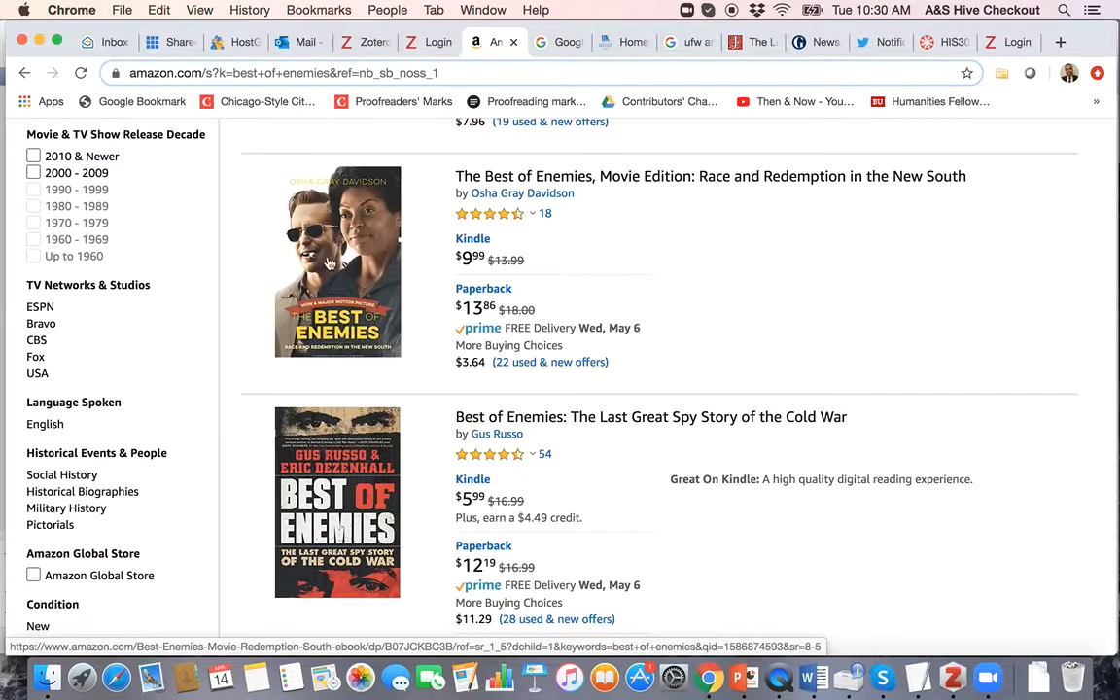
scroll(322, 257, up, 15)
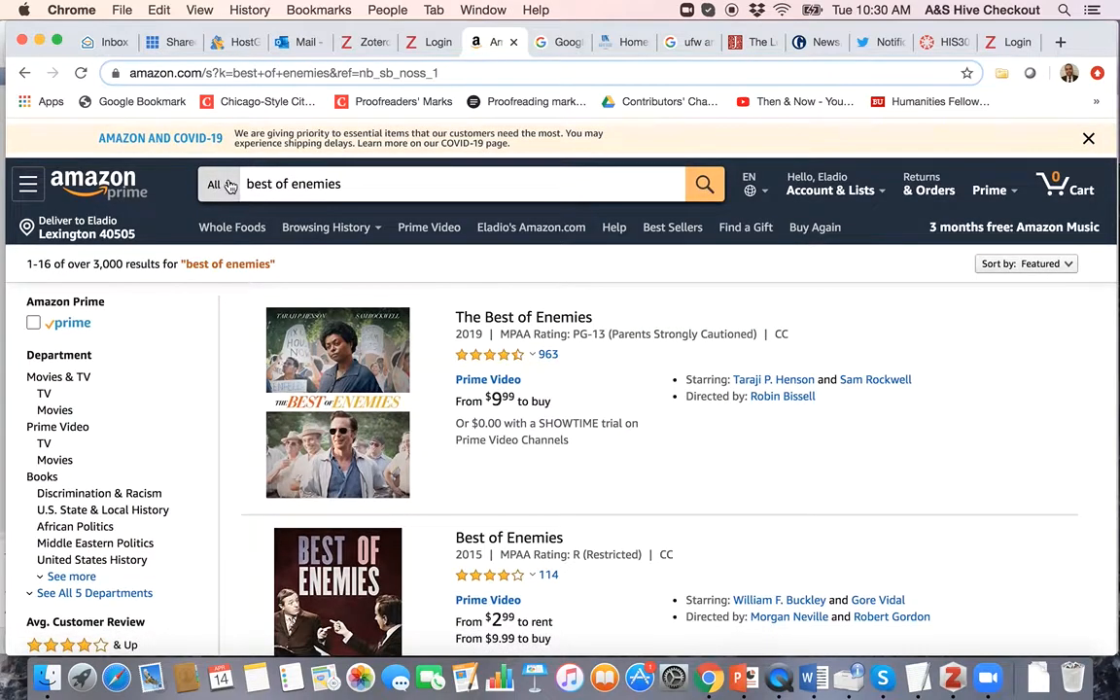
scroll(501, 373, down, 2)
scroll(501, 373, down, 10)
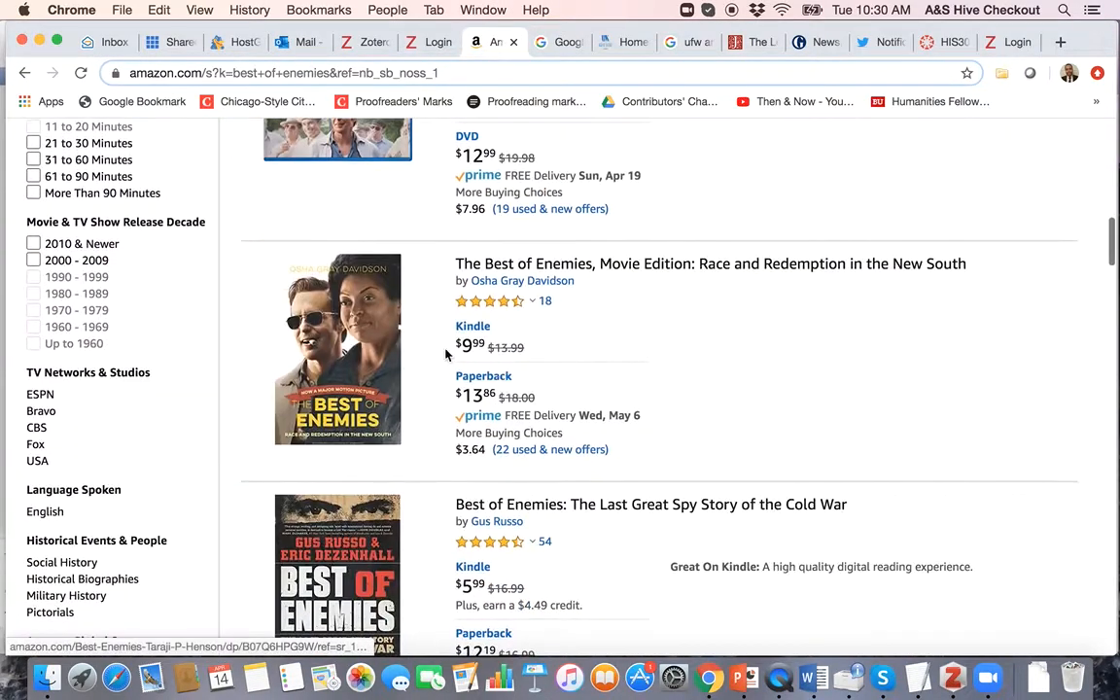
click(355, 363)
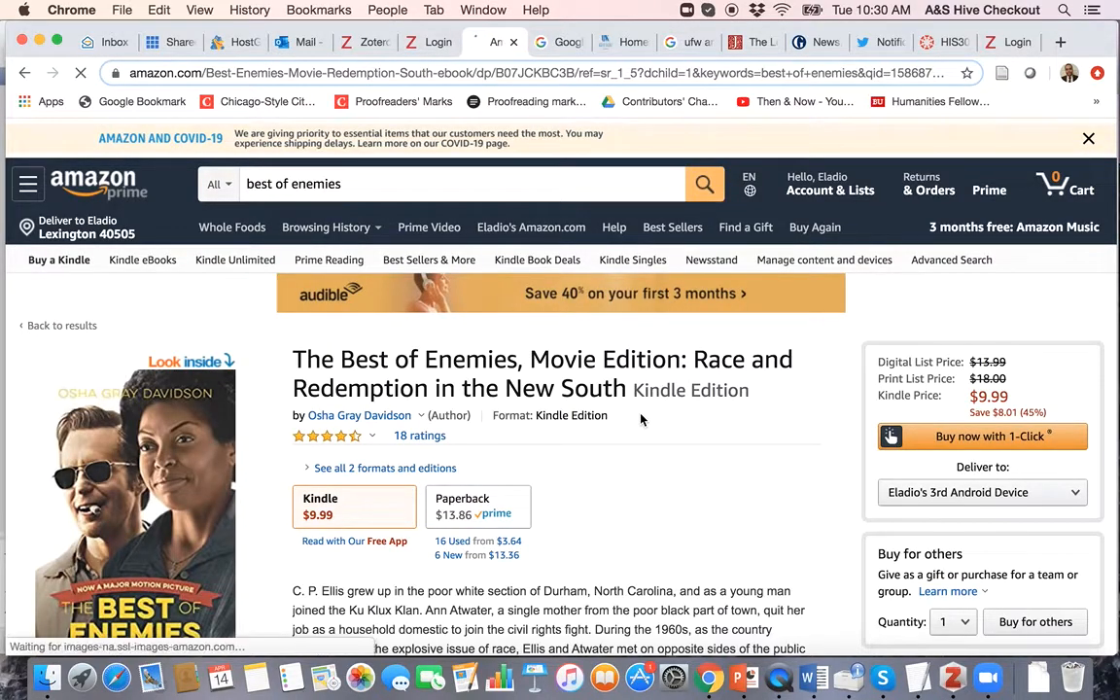
scroll(672, 504, down, 2)
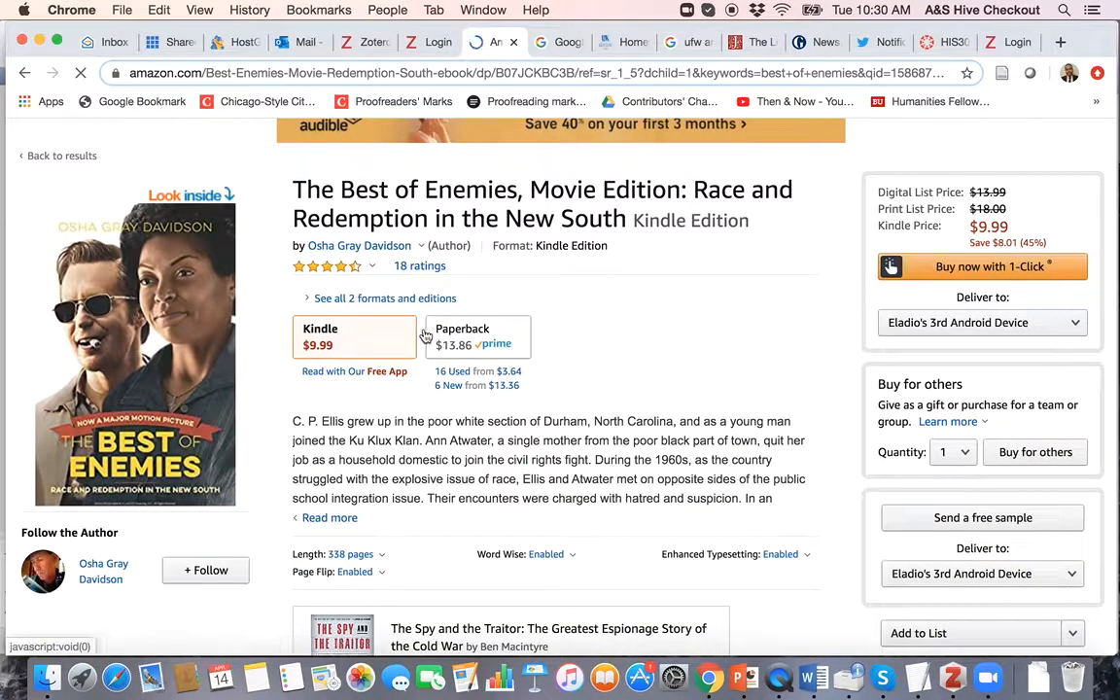
click(463, 344)
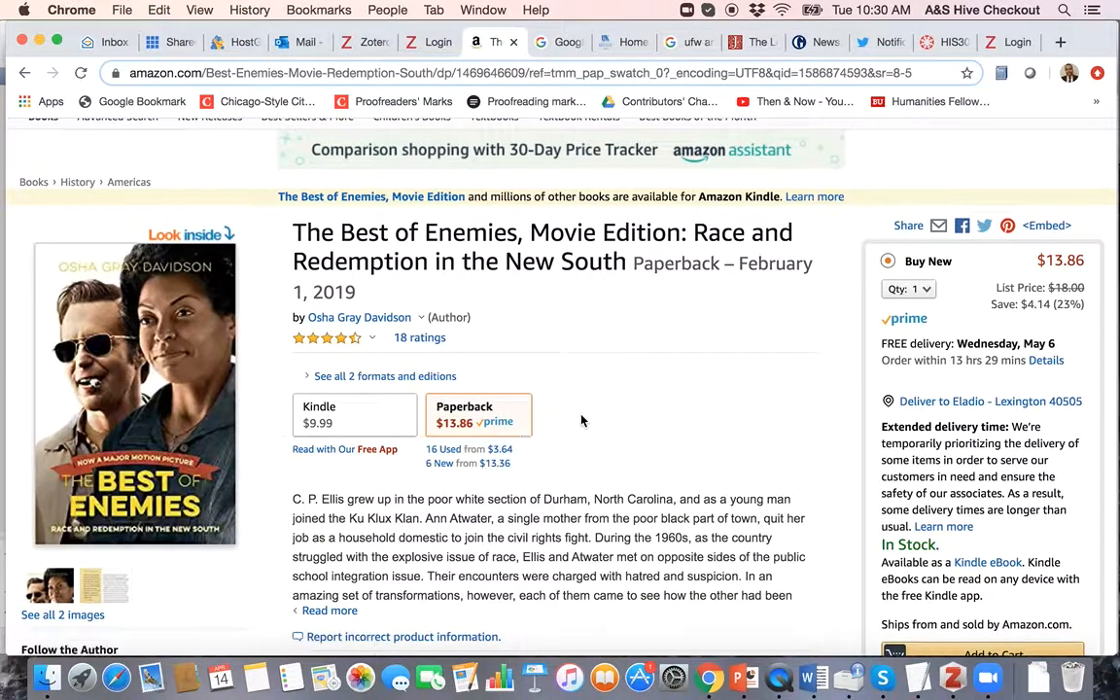
scroll(581, 420, down, 15)
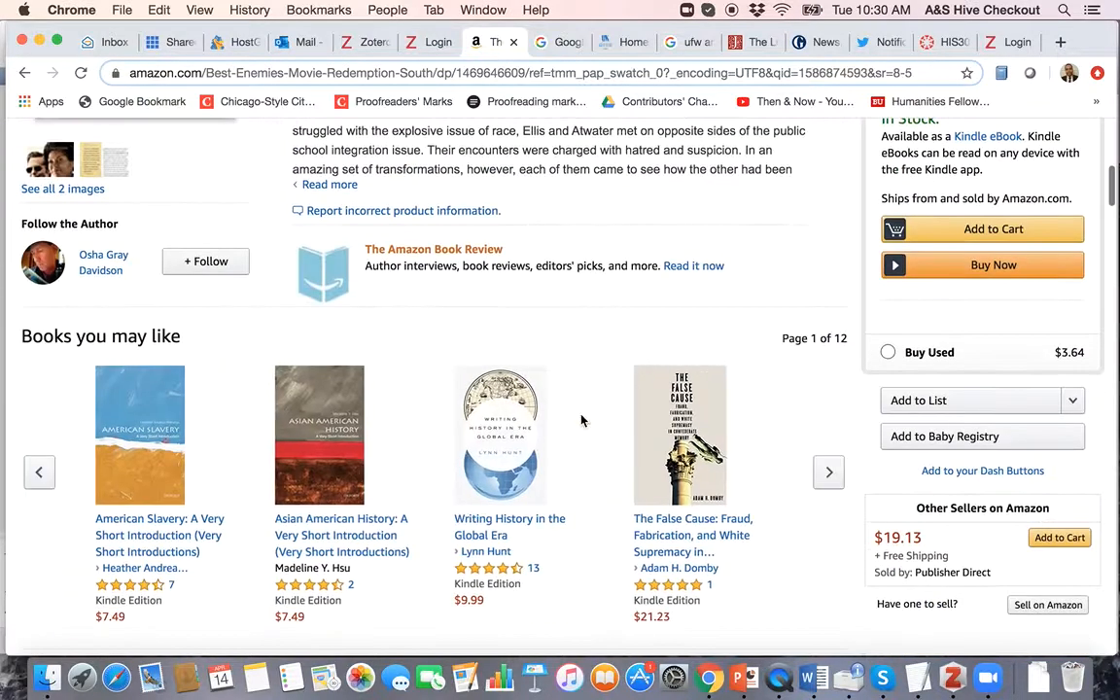
scroll(581, 420, down, 15)
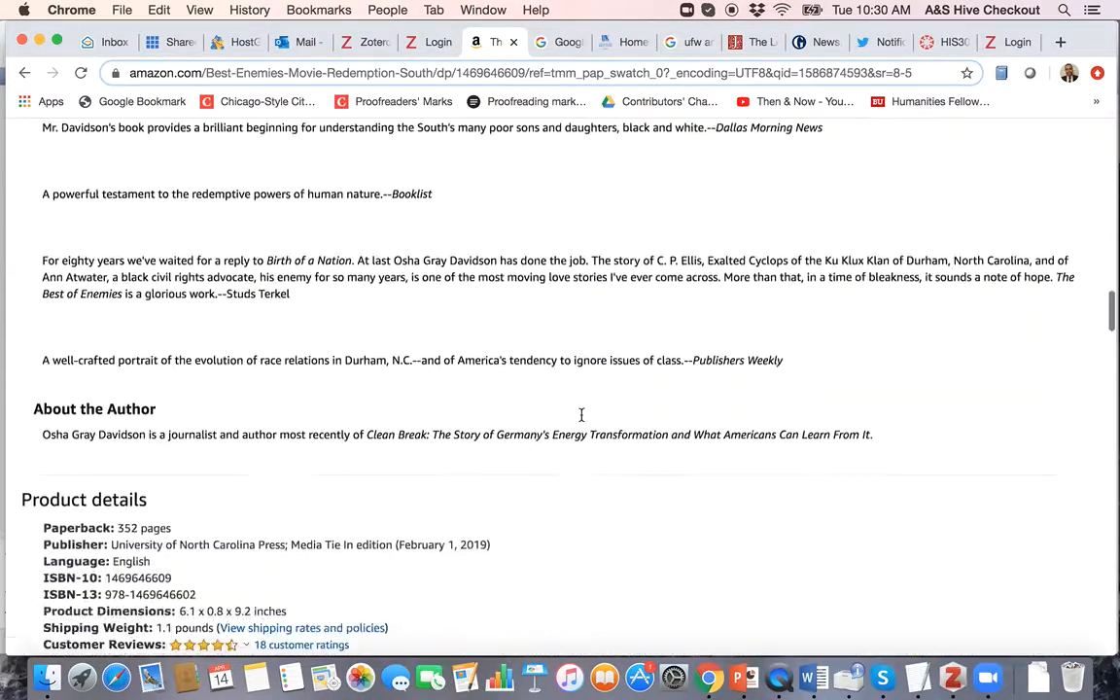
double_click(153, 378)
key(super+c)
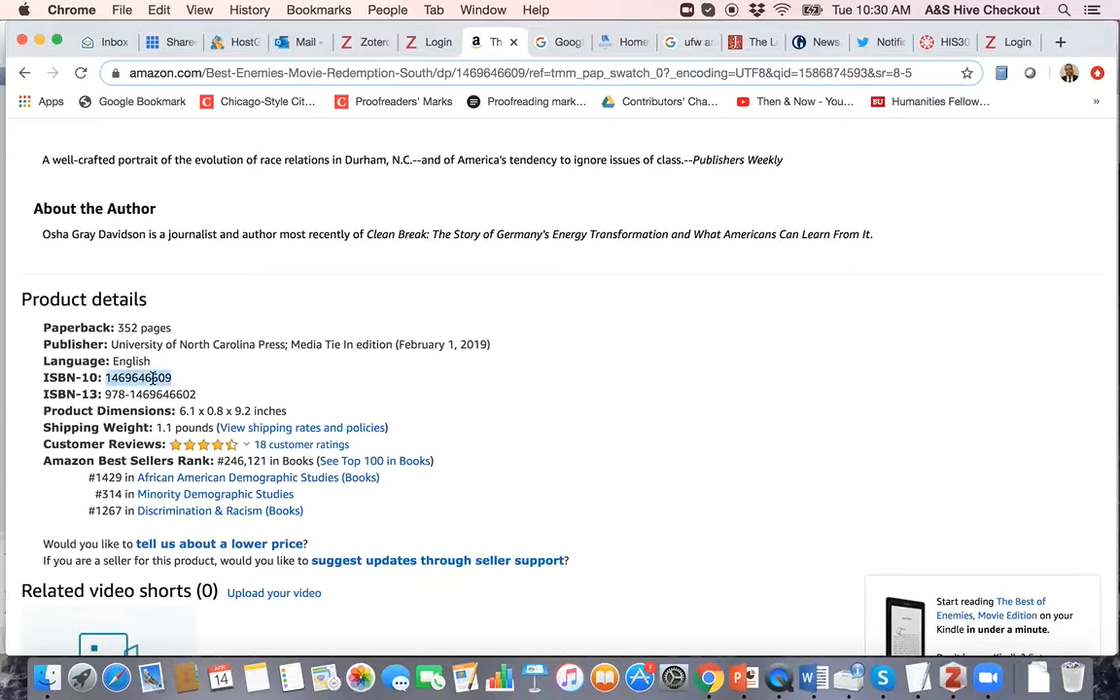
key(ctrl+Up)
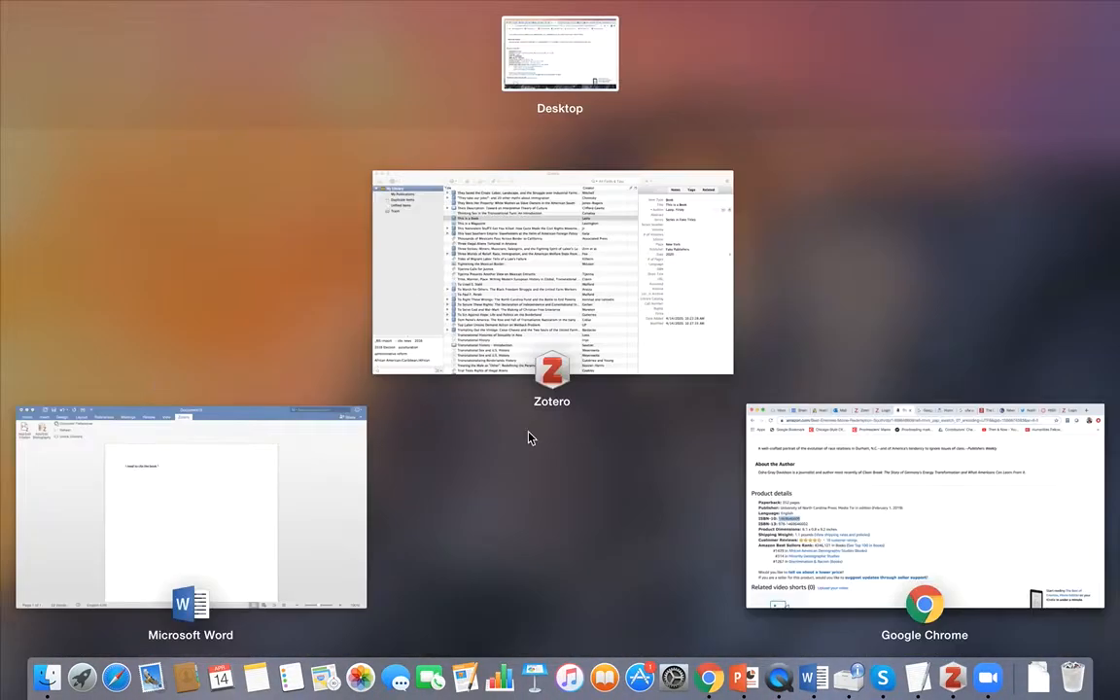
click(602, 237)
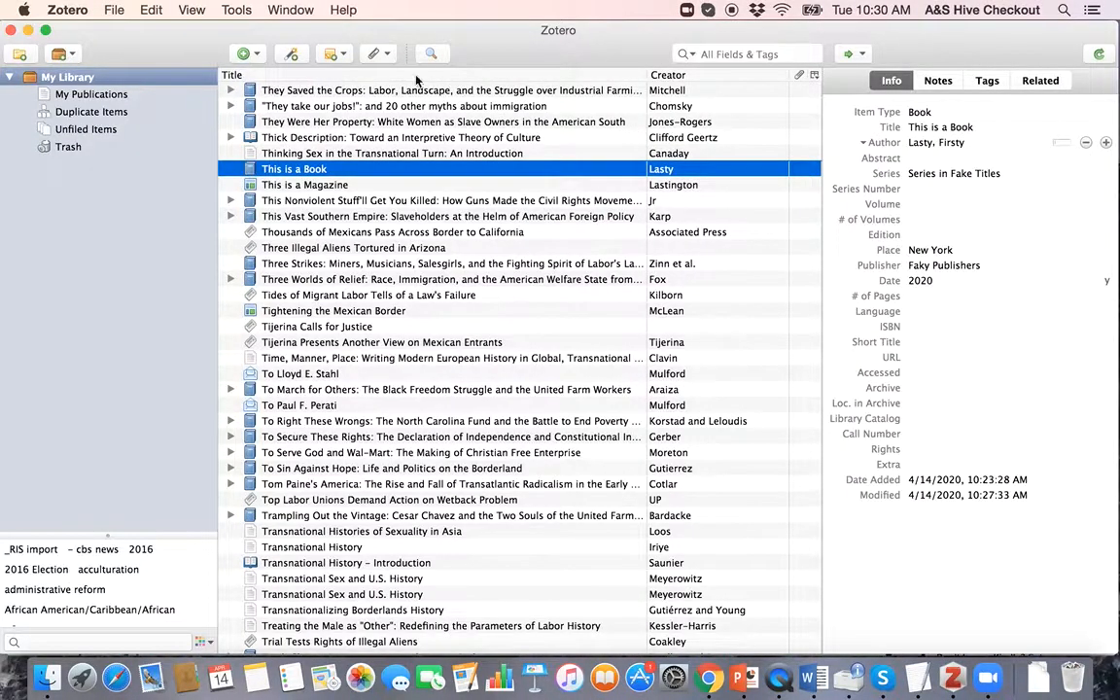
click(291, 55)
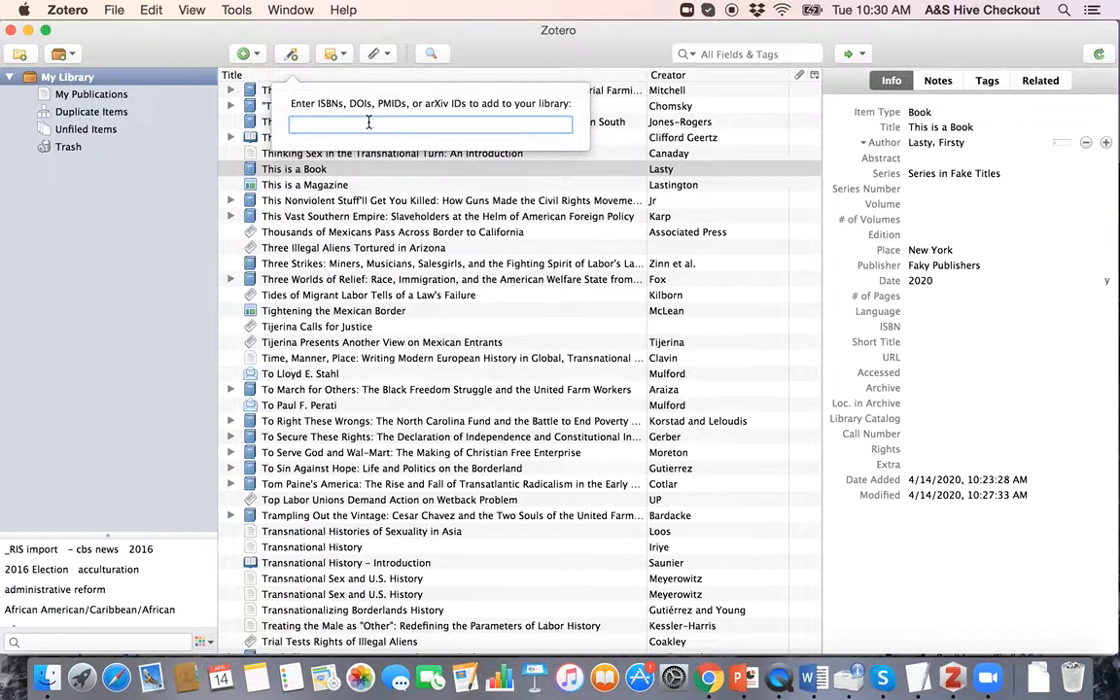
key(super+v)
key(Return)
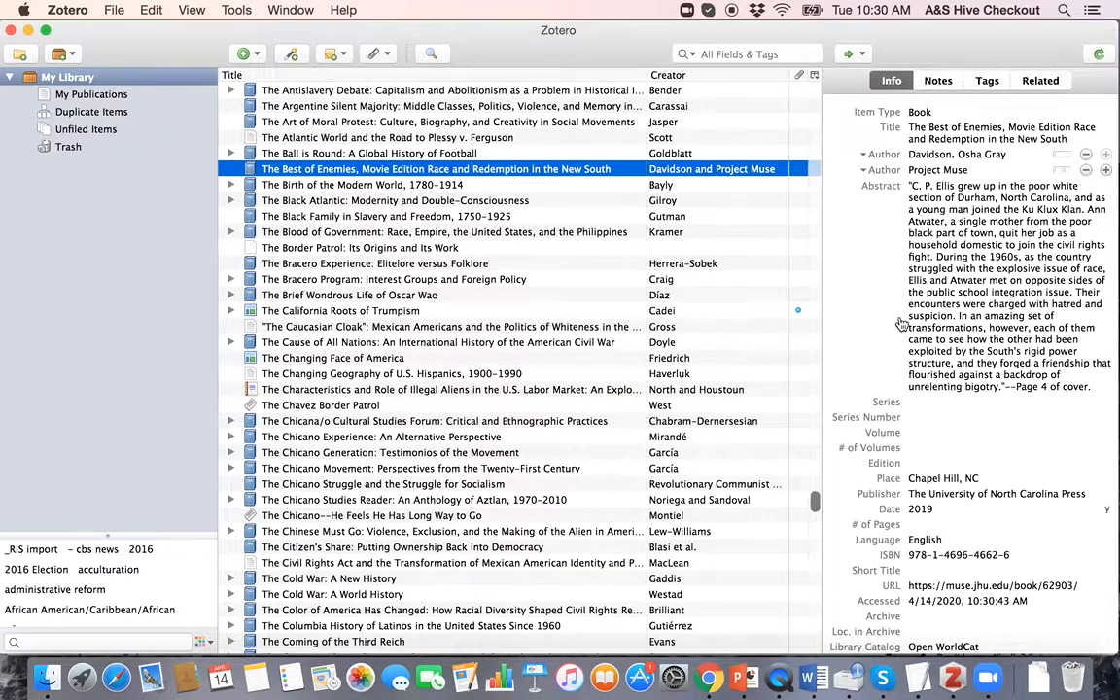
Step: Replace ', Movie Edition' in the title with ':' to read 'The Best of Enemies: Race and Redemption…'
click(941, 197)
click(937, 127)
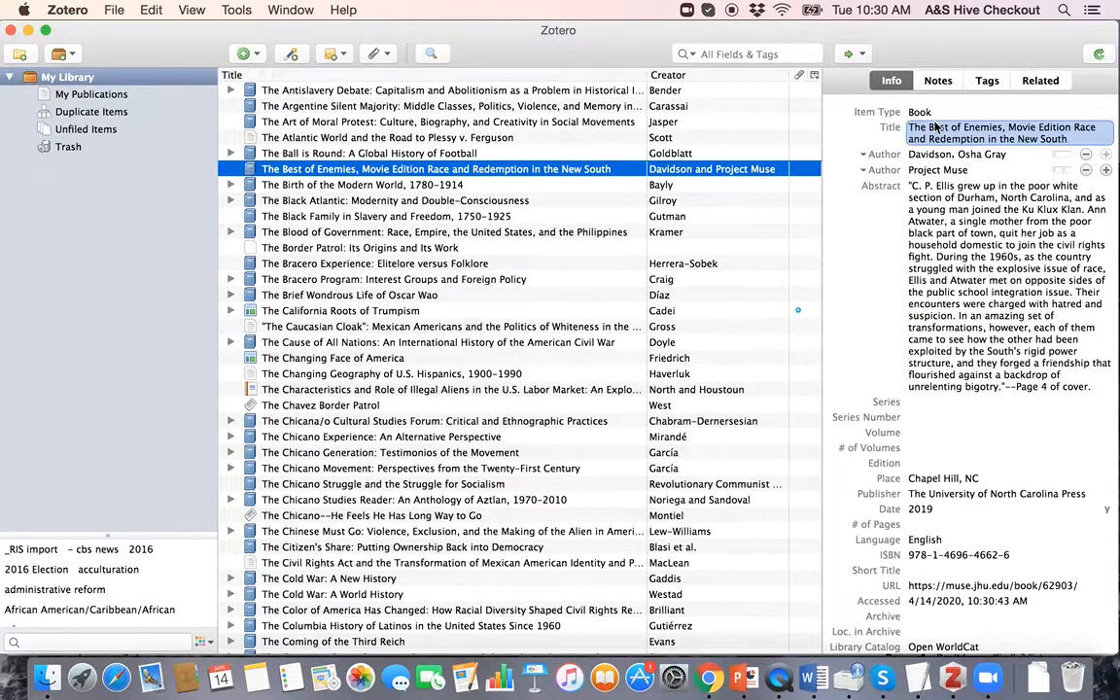
click(943, 114)
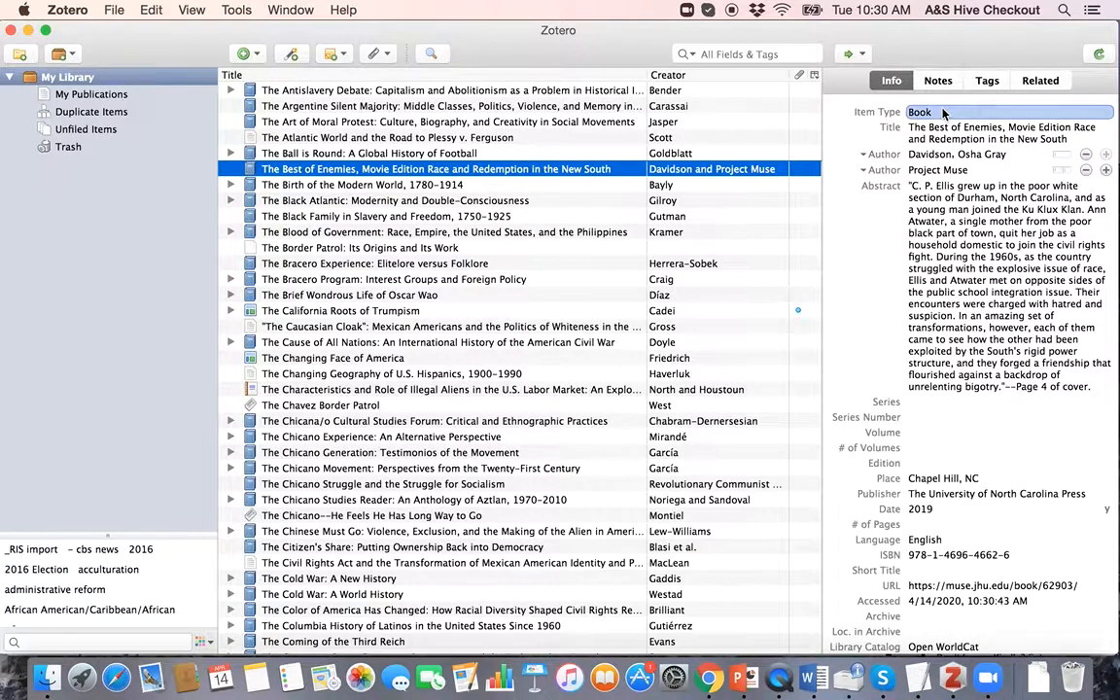
click(920, 137)
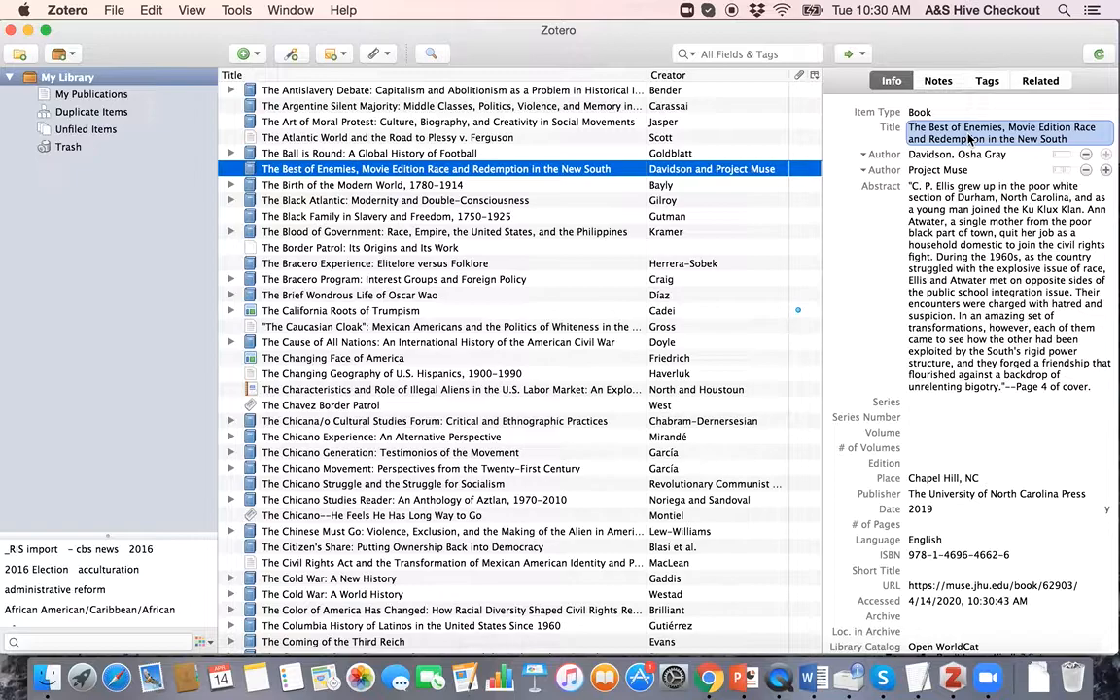
click(1019, 137)
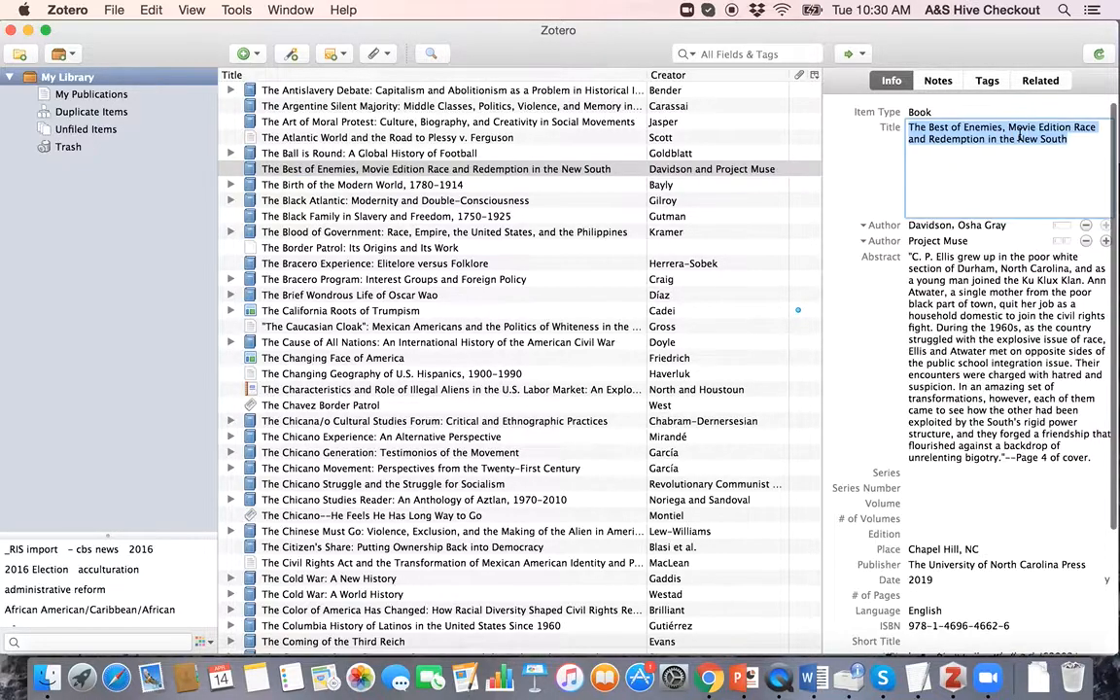
click(1011, 128)
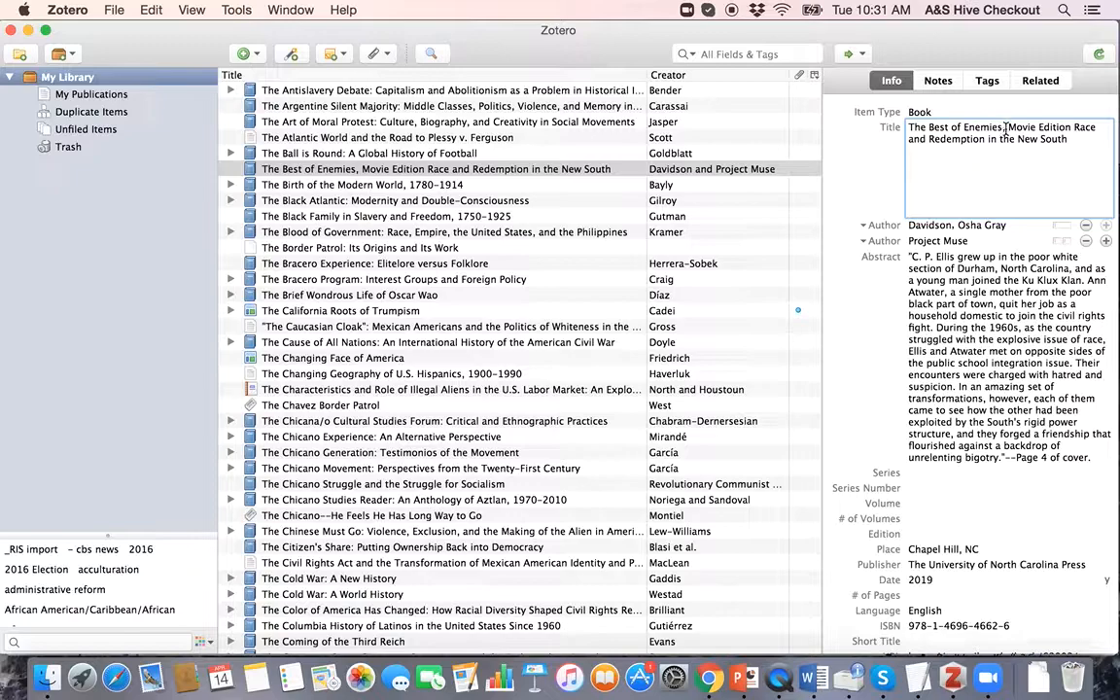
drag(1013, 127, 1076, 121)
key(BackSpace)
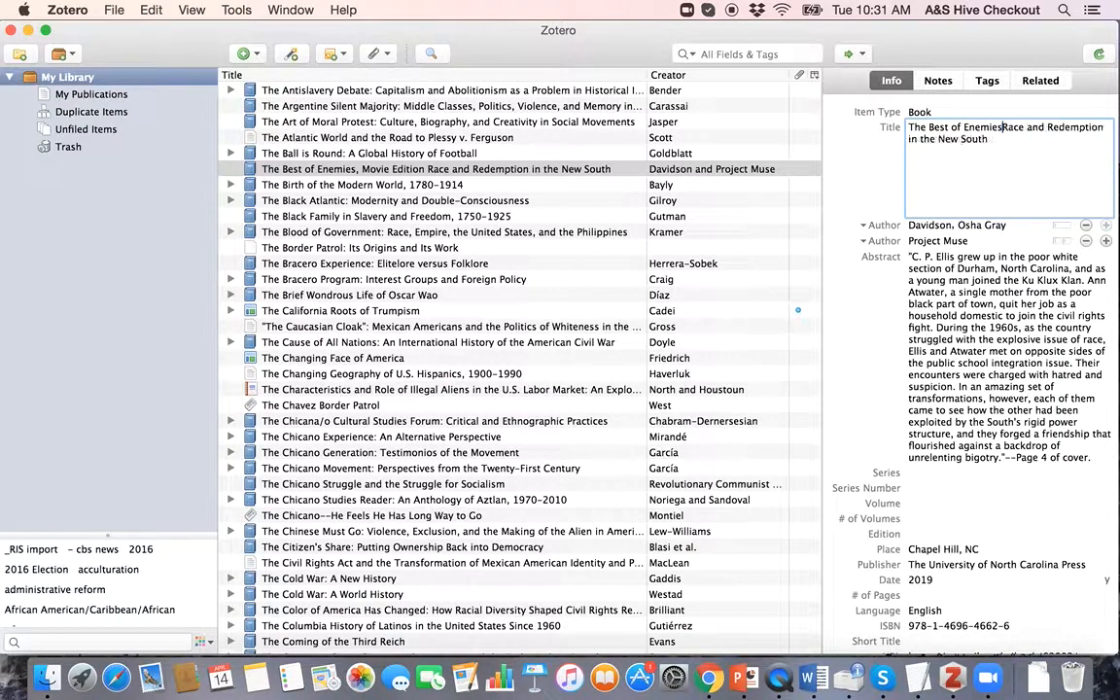
text(:)
Step: Remove Project Muse from the book's authors and recheck the revised title
click(950, 227)
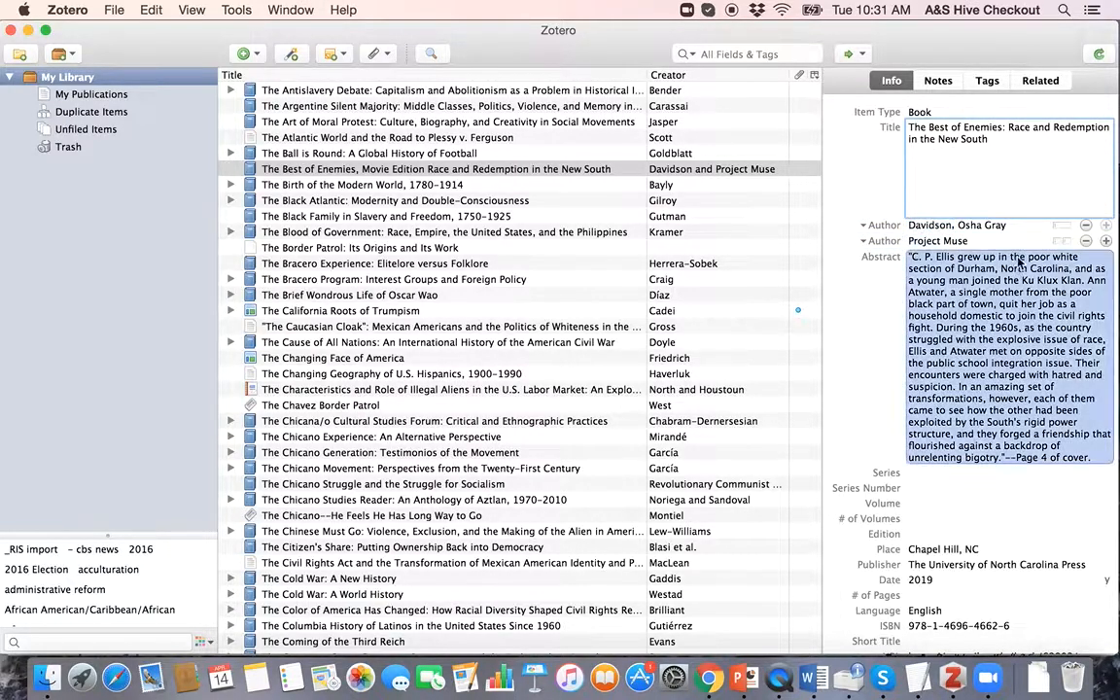
click(1086, 241)
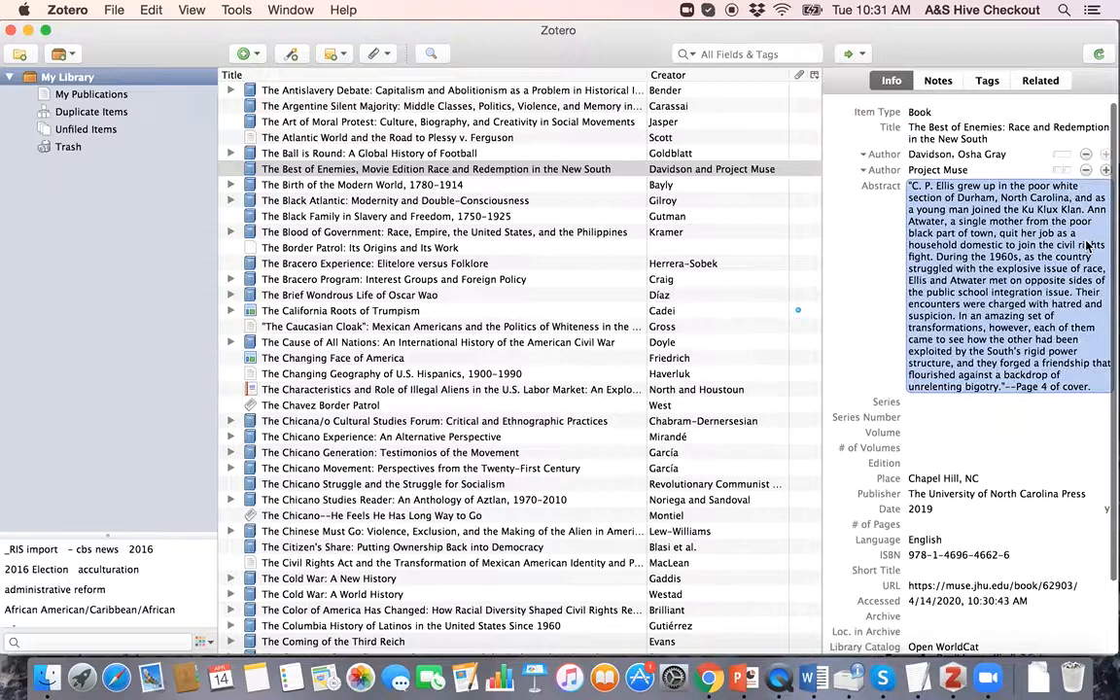
click(985, 420)
scroll(985, 427, down, 2)
click(982, 413)
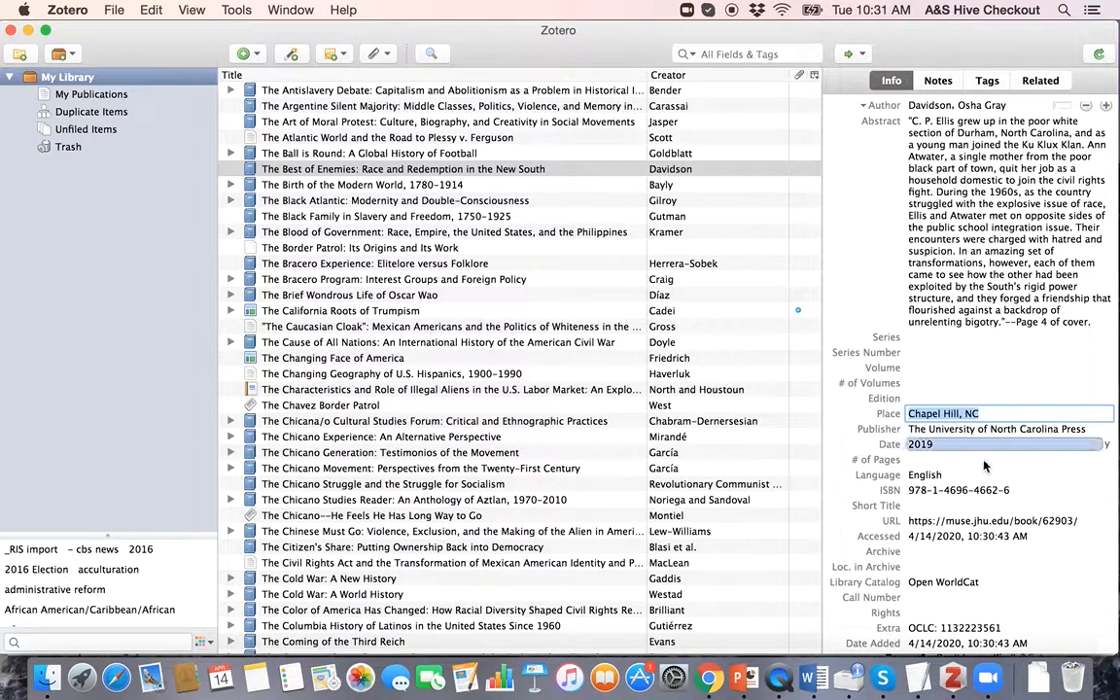
scroll(972, 457, up, 3)
click(1001, 253)
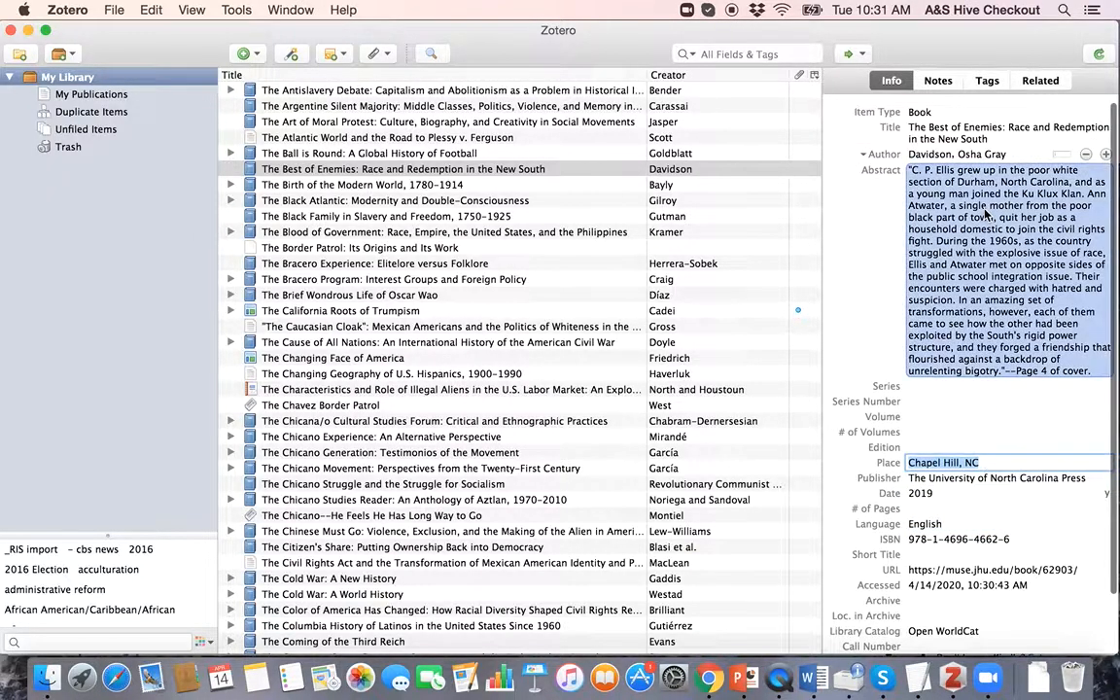
click(948, 132)
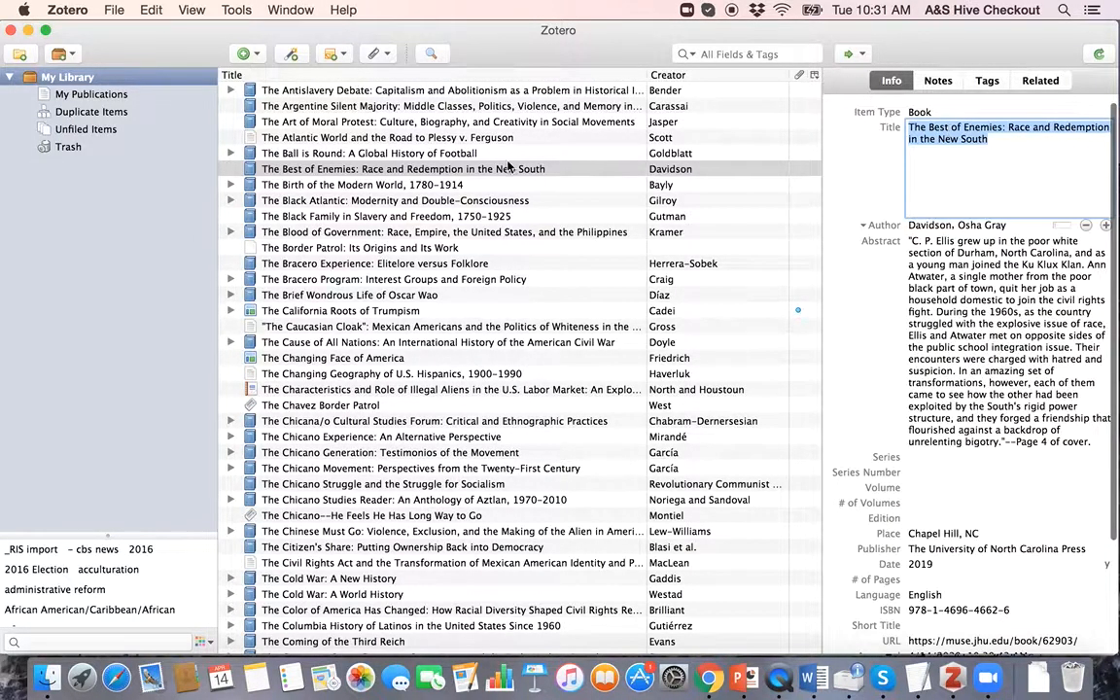
click(450, 168)
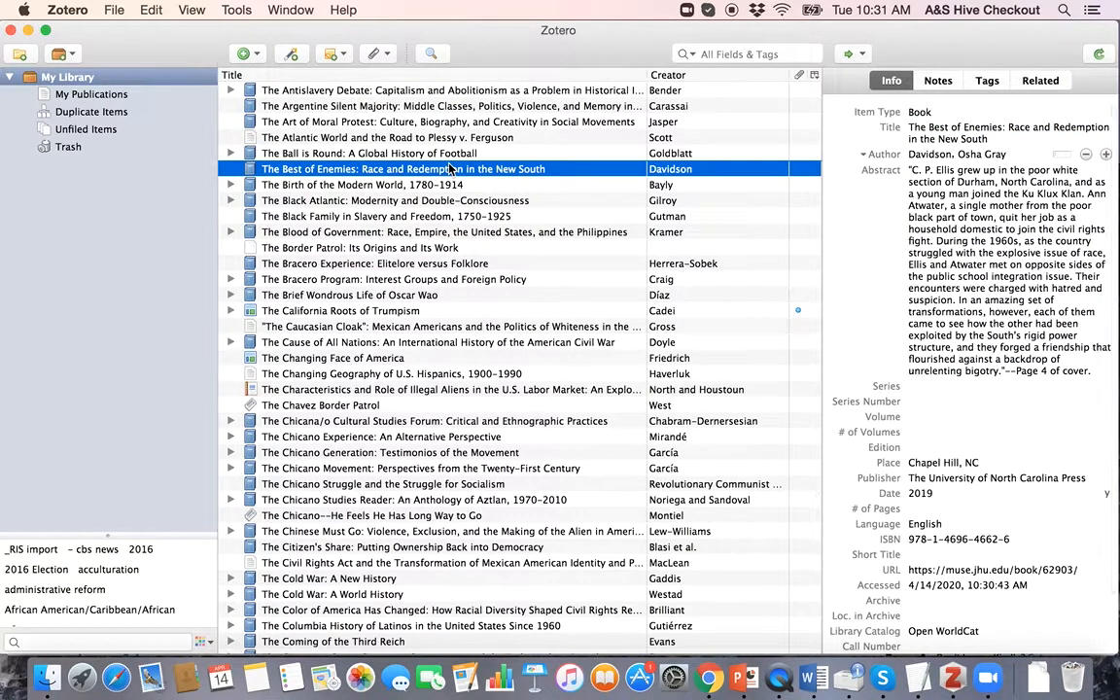
key(BackSpace)
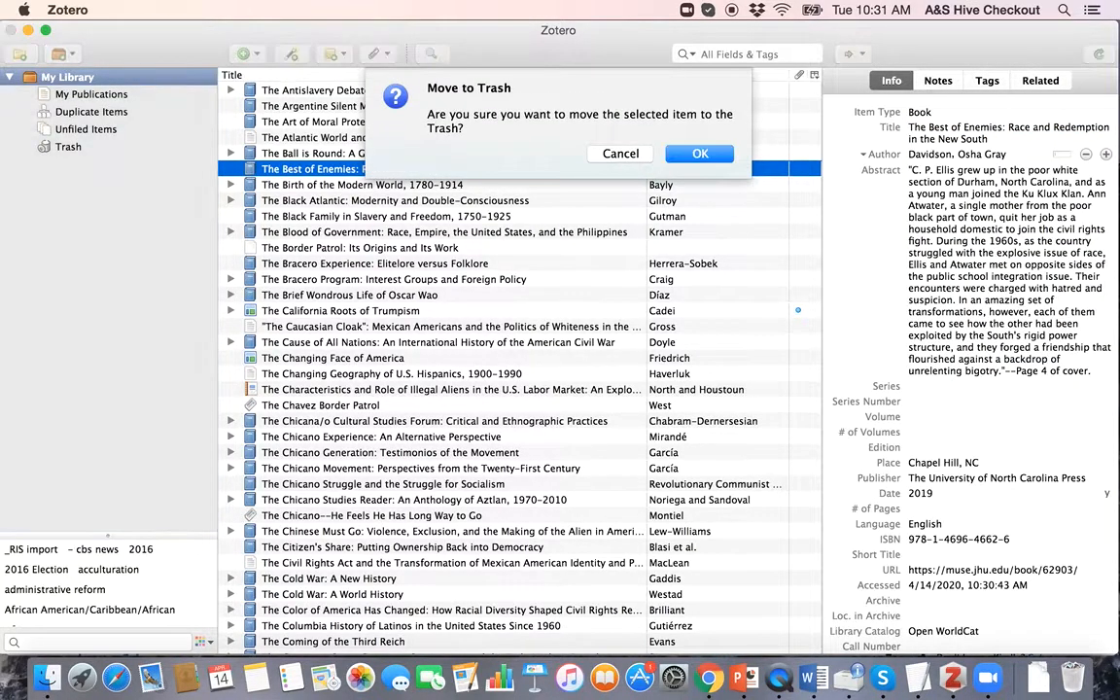
Step: Confirm trashing The Best of Enemies entry and return to its Amazon paperback page in Chrome
key(Return)
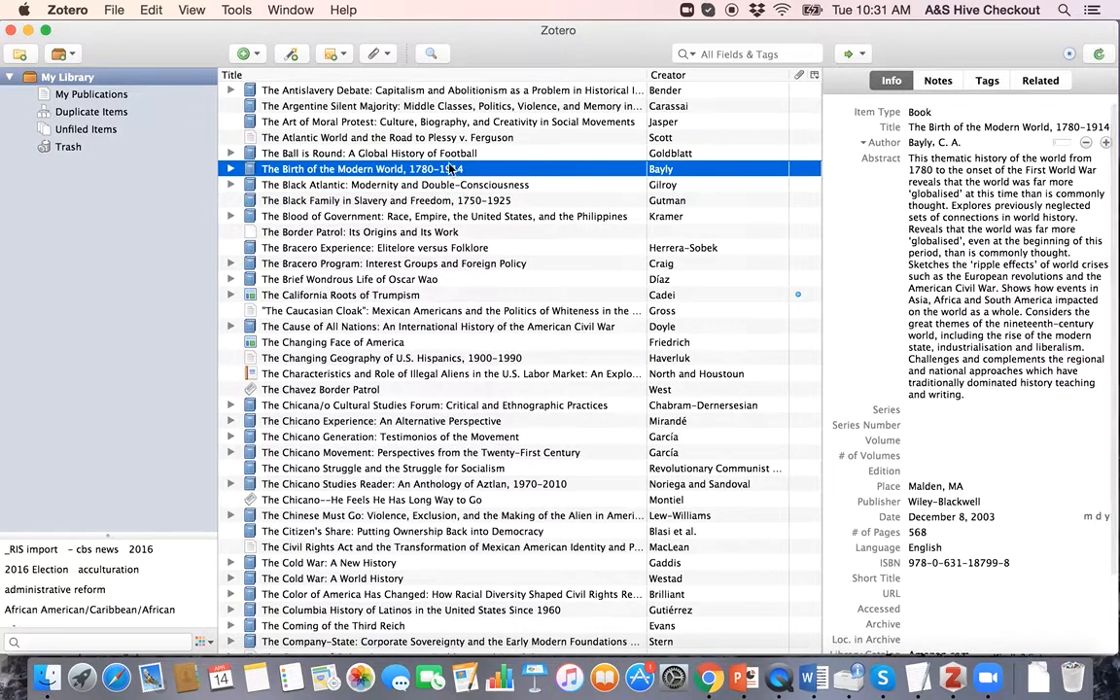
key(ctrl+Up)
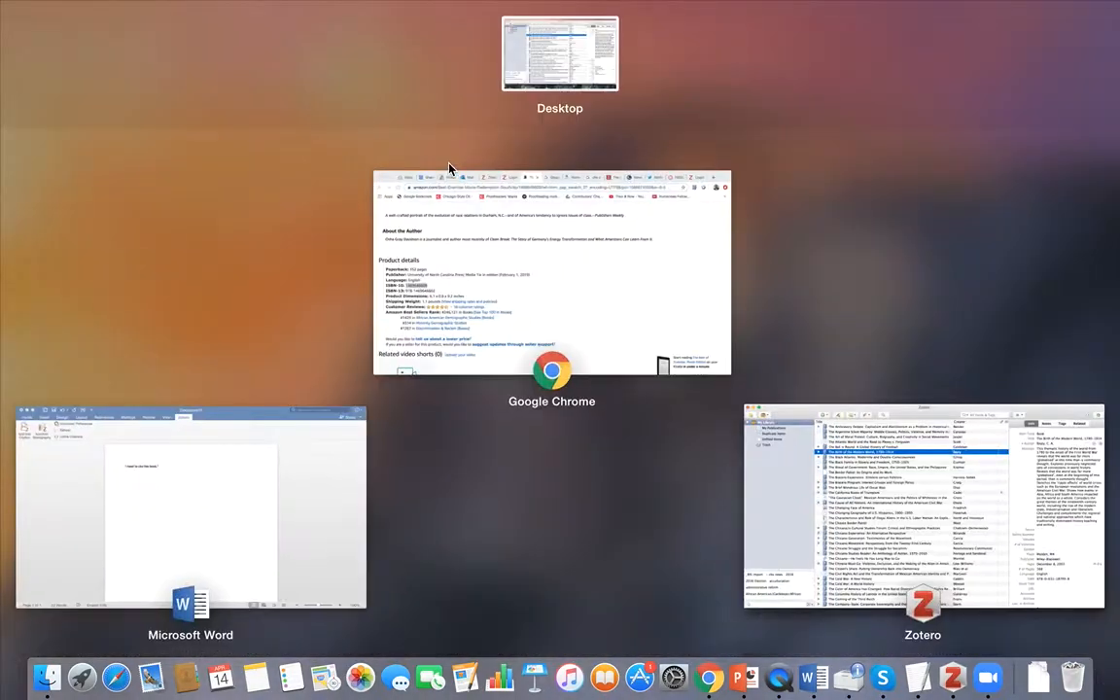
click(465, 319)
scroll(560, 353, up, 20)
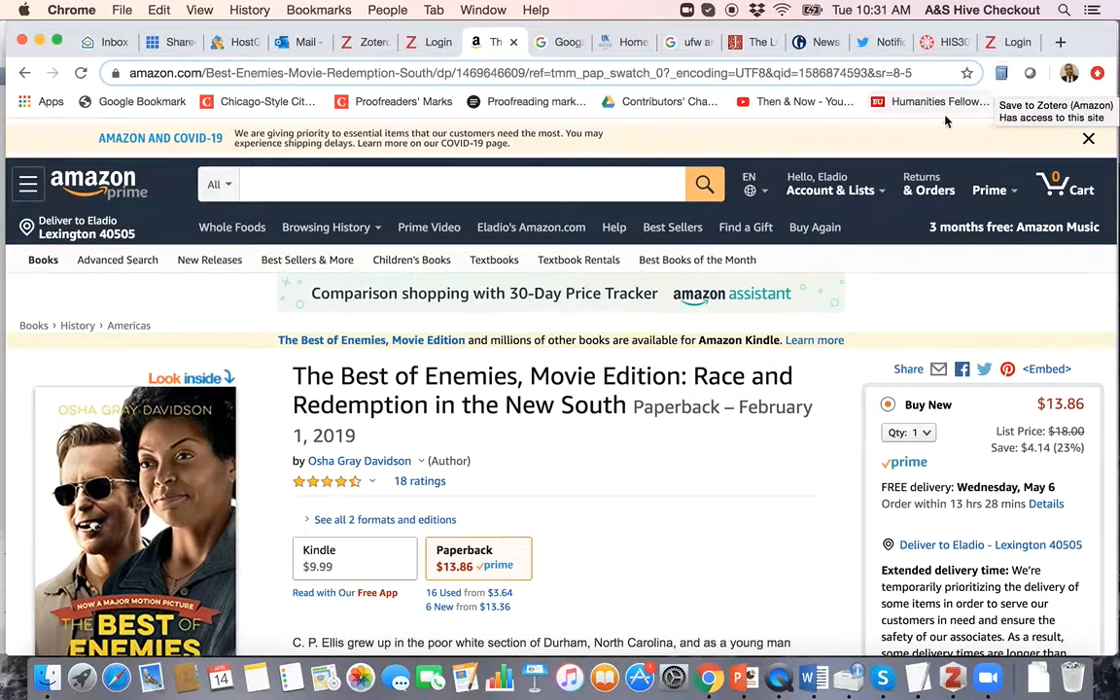
Step: Save the Amazon Movie Edition listing to My Library with the Zotero Connector and view it in Zotero
scroll(671, 448, down, 1)
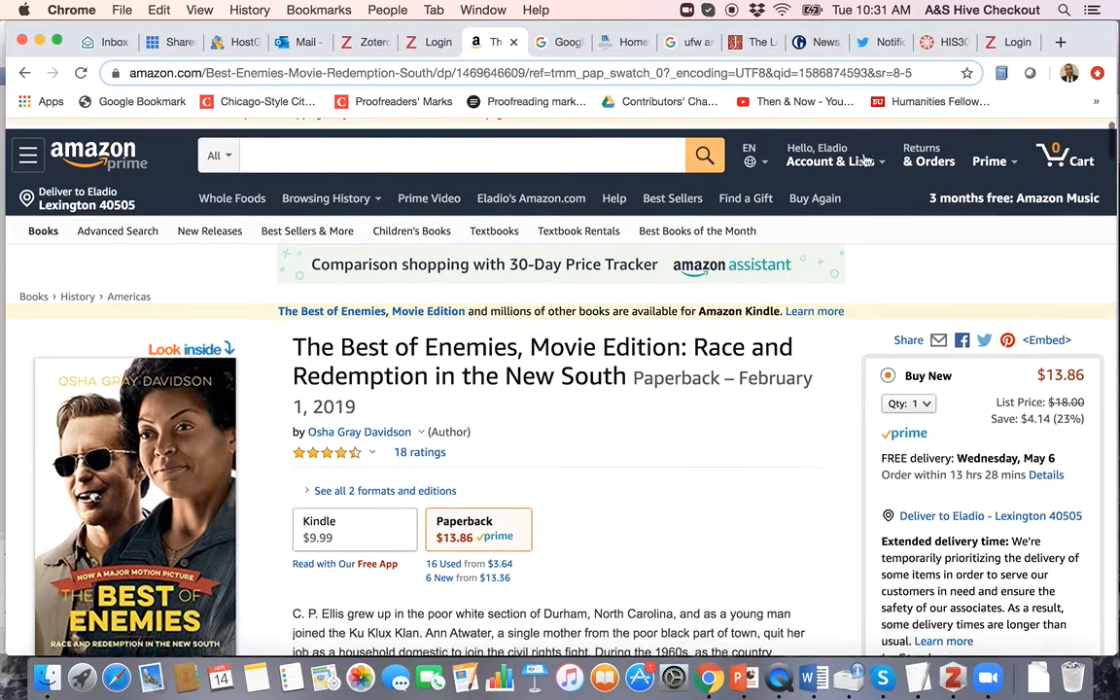
scroll(874, 238, up, 1)
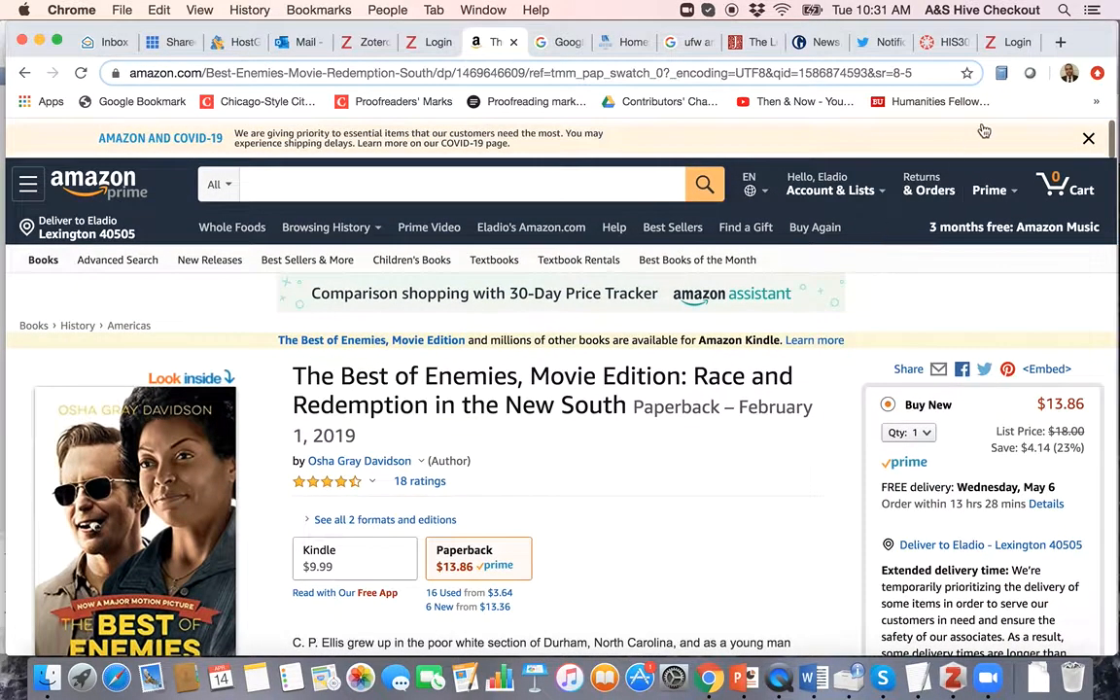
click(1001, 75)
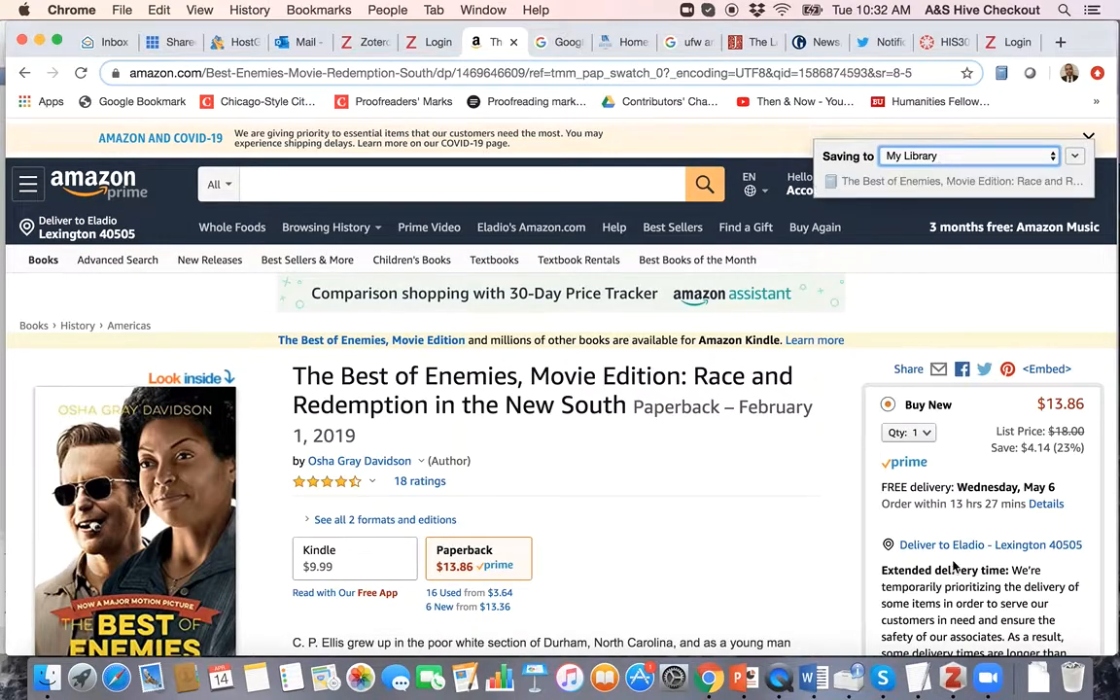
click(954, 676)
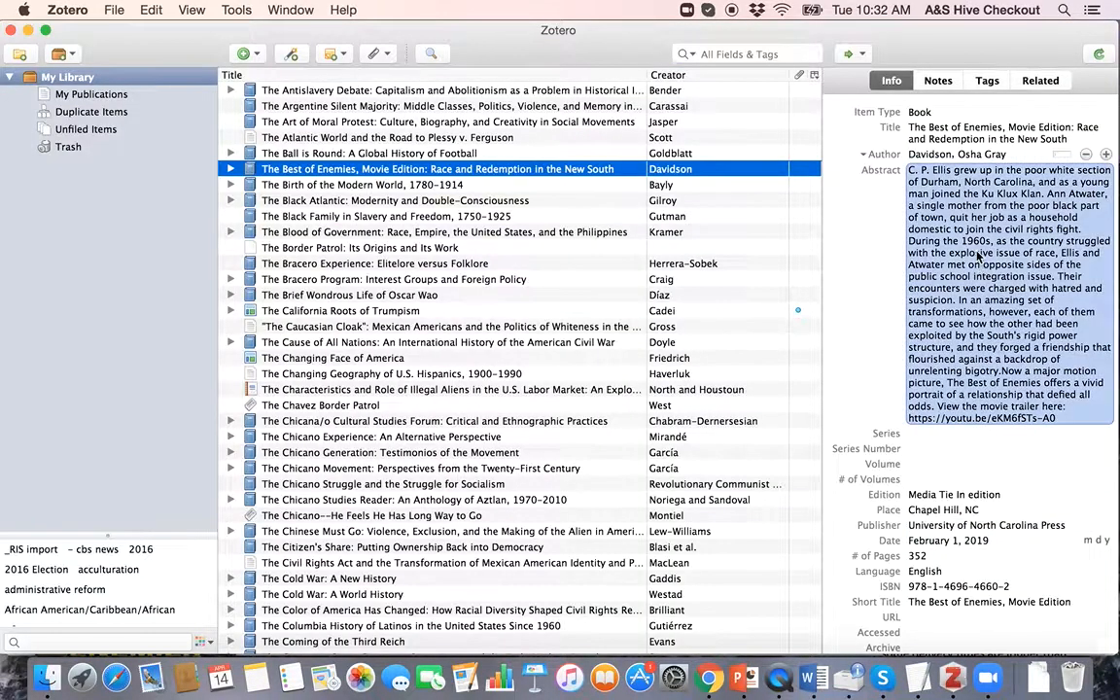
Step: Review the Amazon-saved Movie Edition entry's details, then move it to the trash
scroll(1010, 476, down, 5)
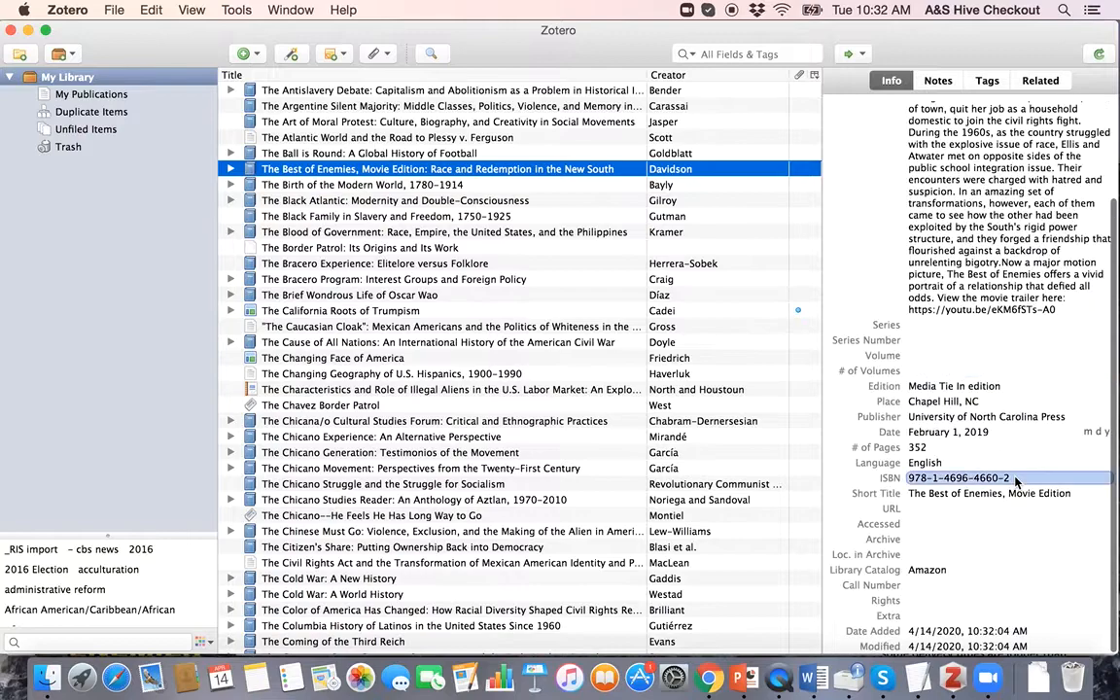
scroll(1015, 481, up, 5)
click(1043, 137)
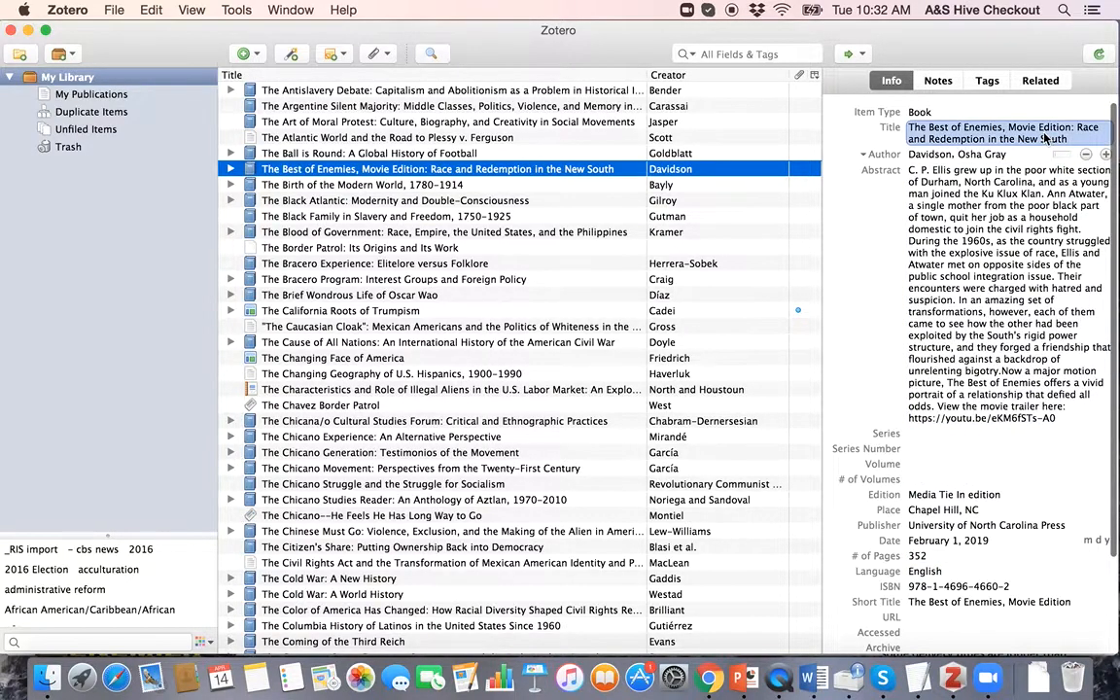
click(526, 170)
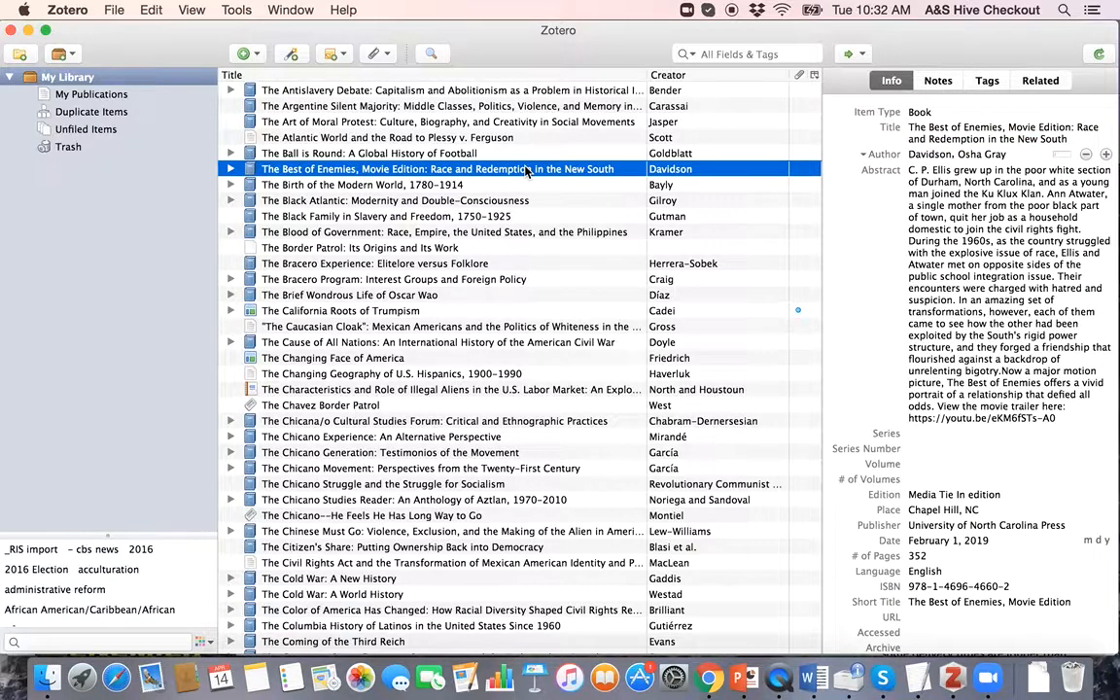
key(Delete)
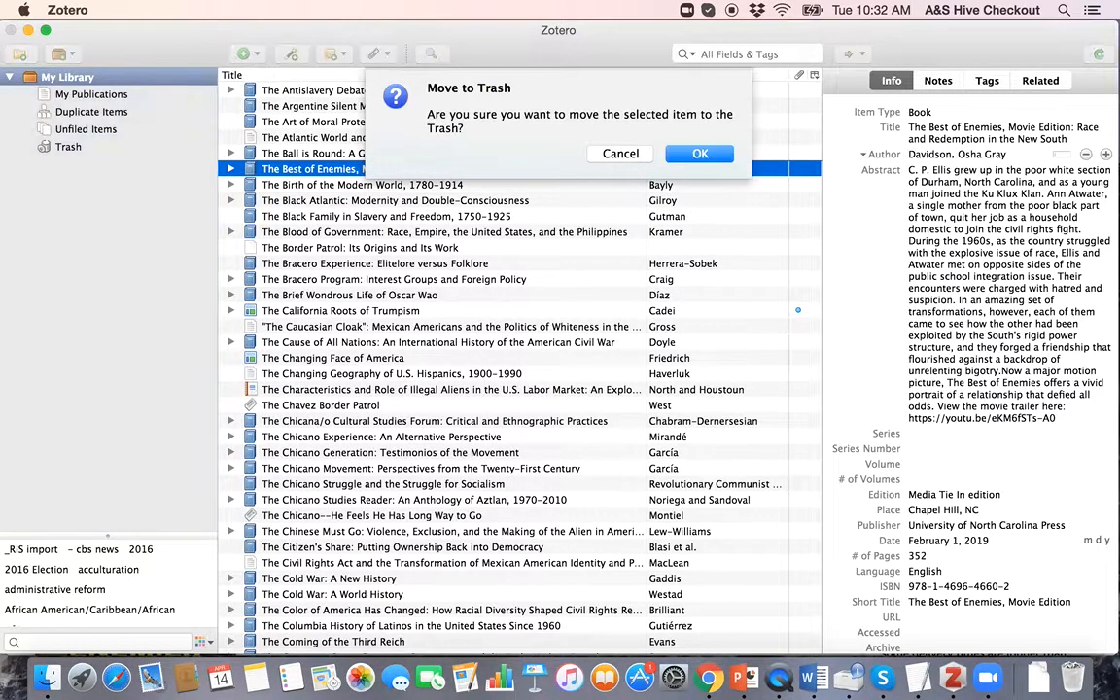
key(Return)
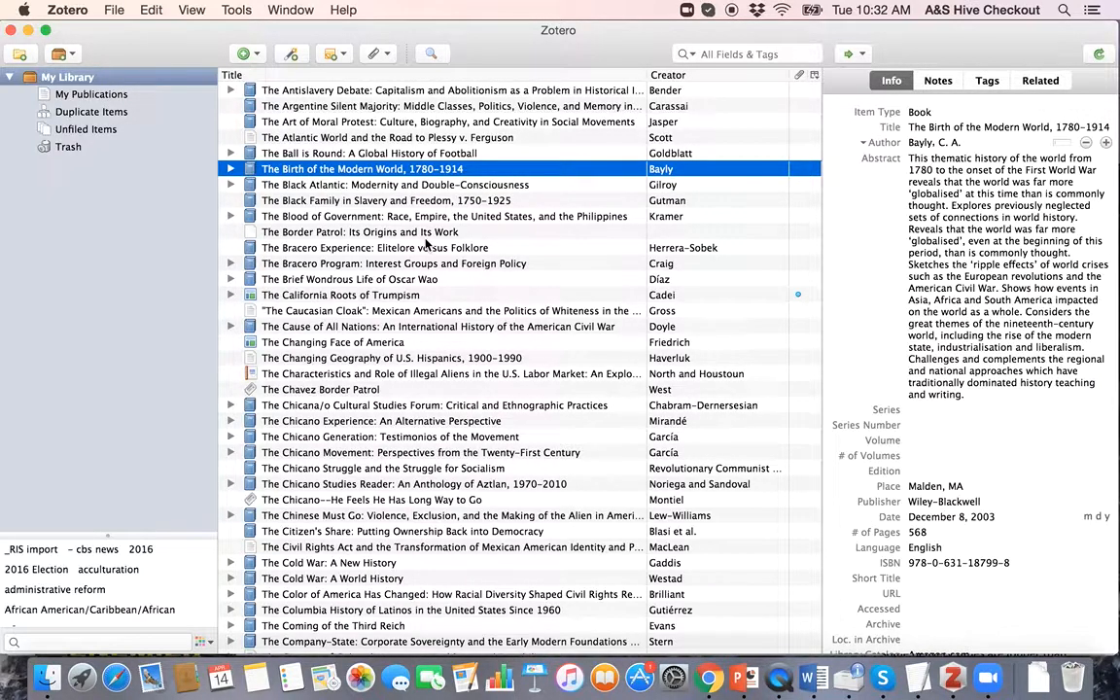
key(ctrl+Up)
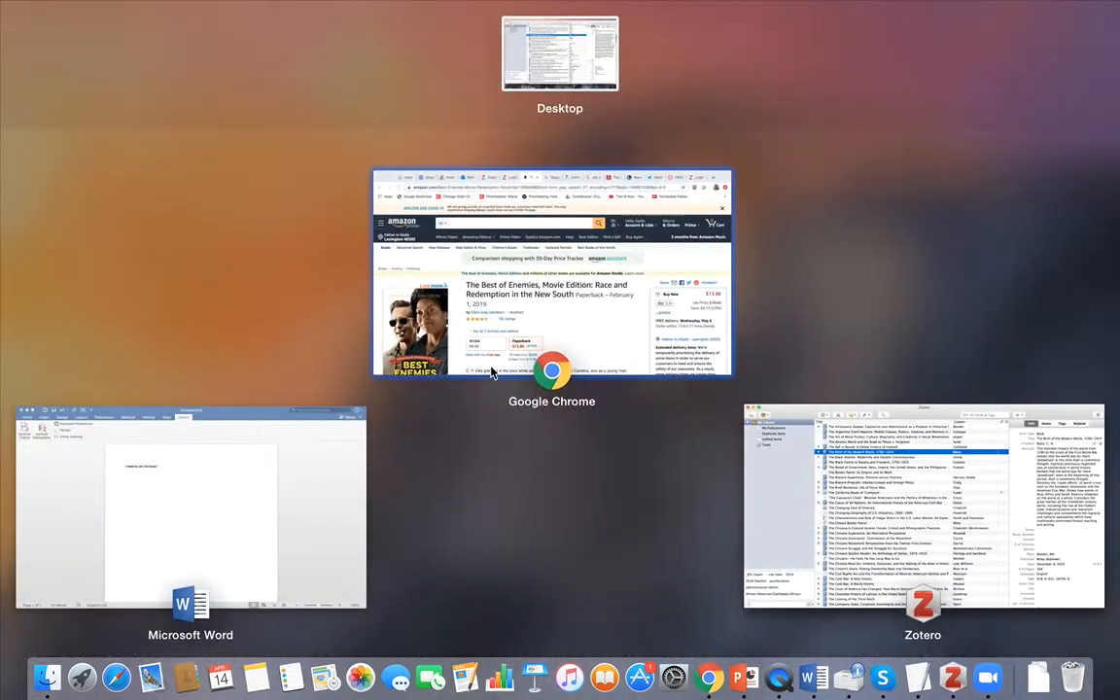
Step: Search Amazon by author name and 'undocumented', and open the Undocumented Lives result
click(476, 311)
click(355, 181)
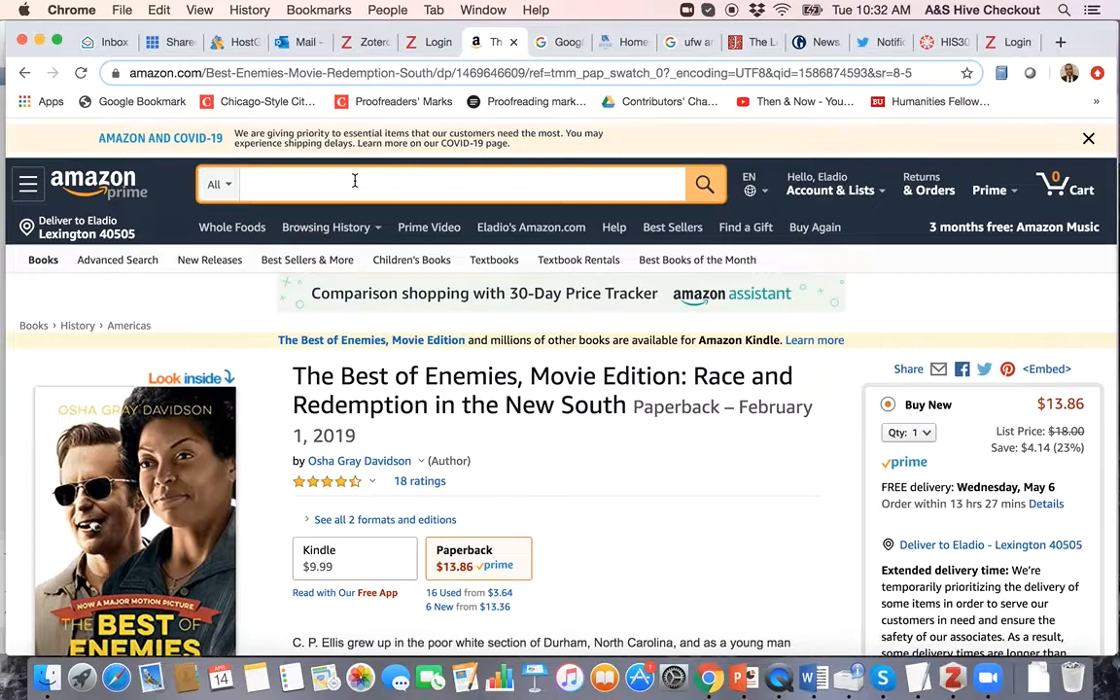
text(ana minian)
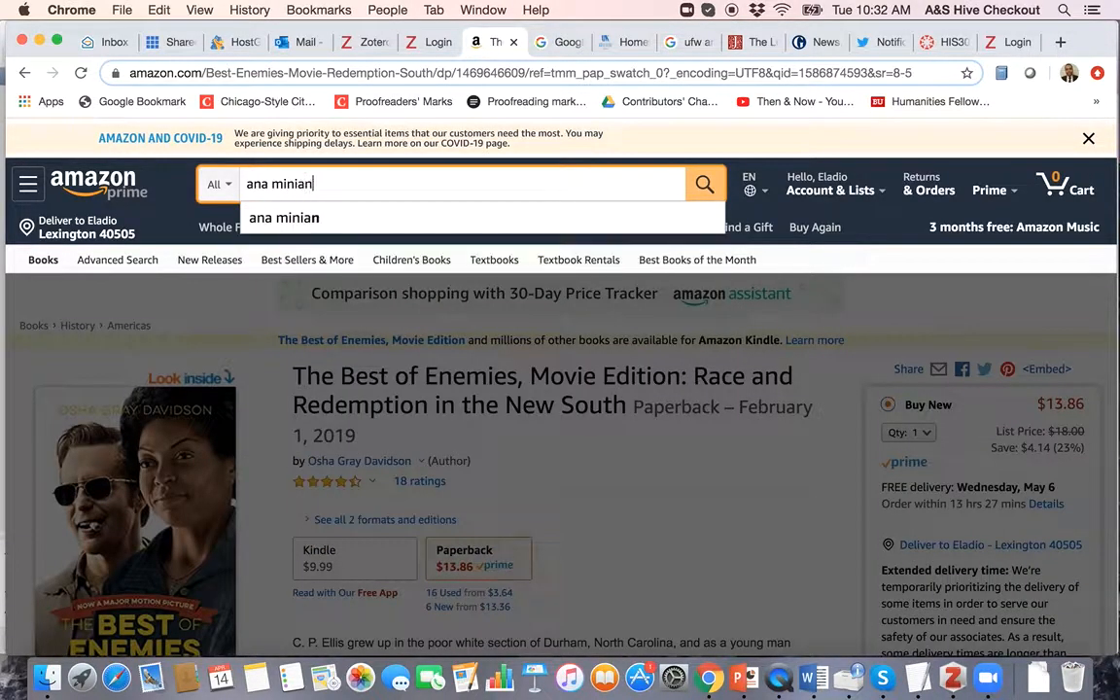
text( undocumented)
key(Return)
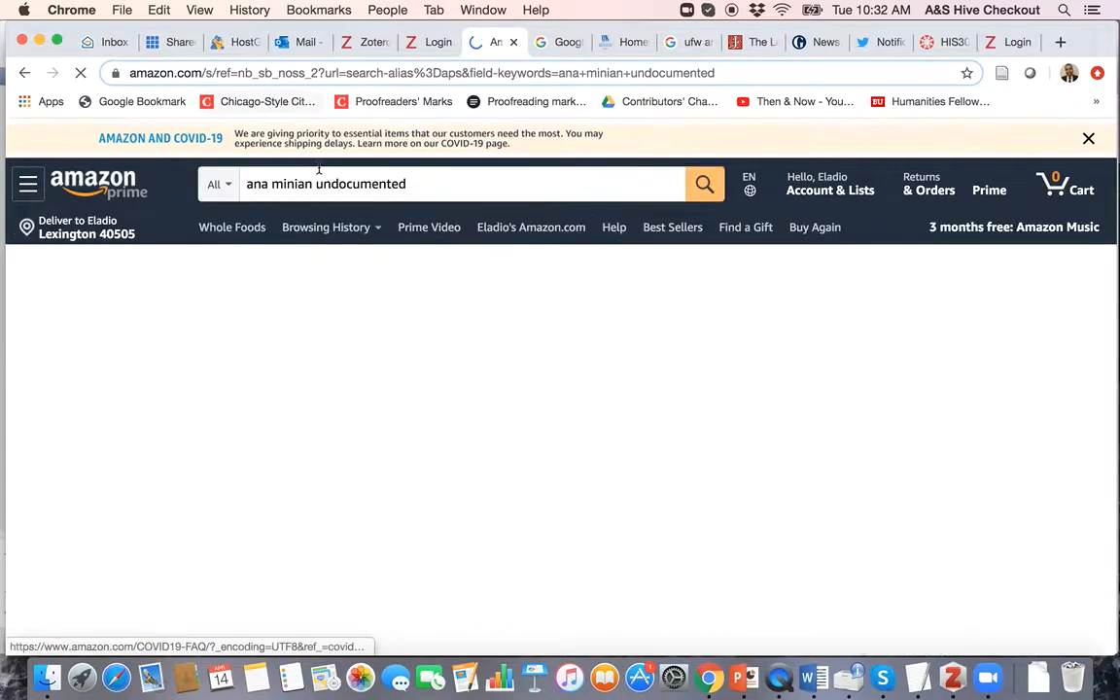
scroll(570, 350, down, 5)
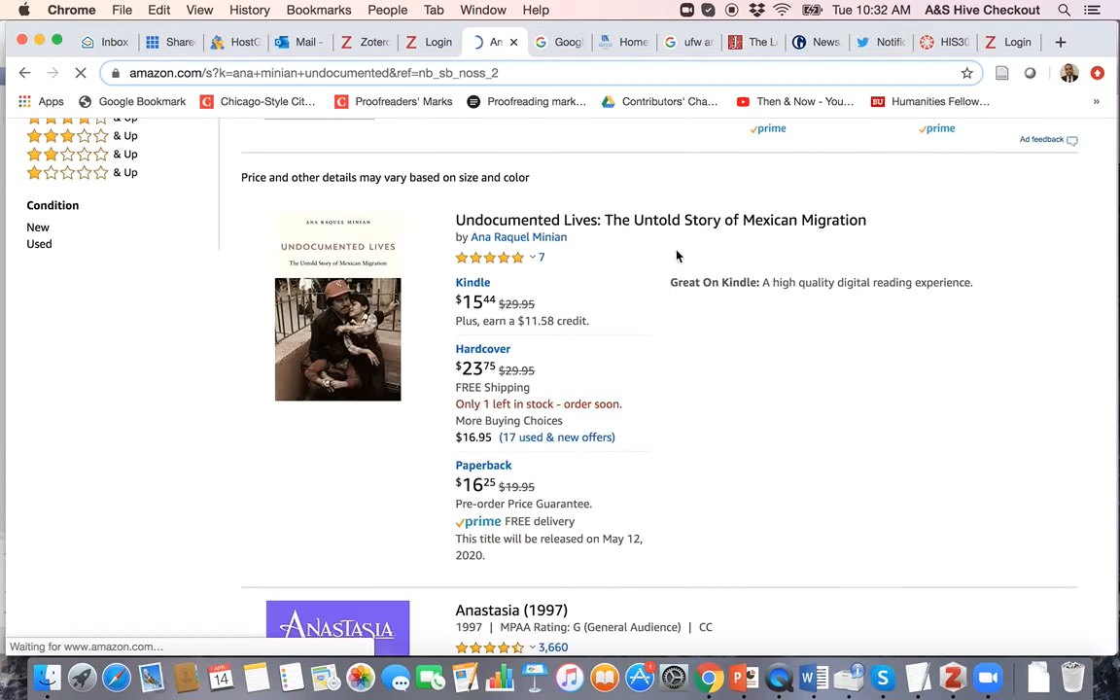
click(608, 219)
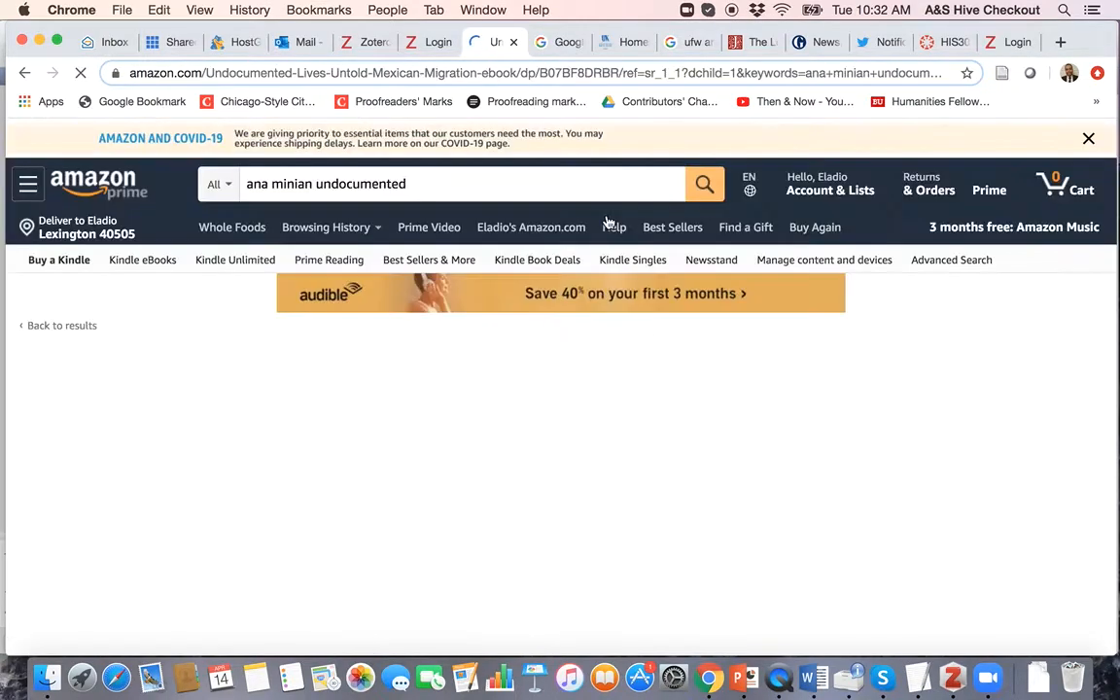
scroll(544, 388, down, 3)
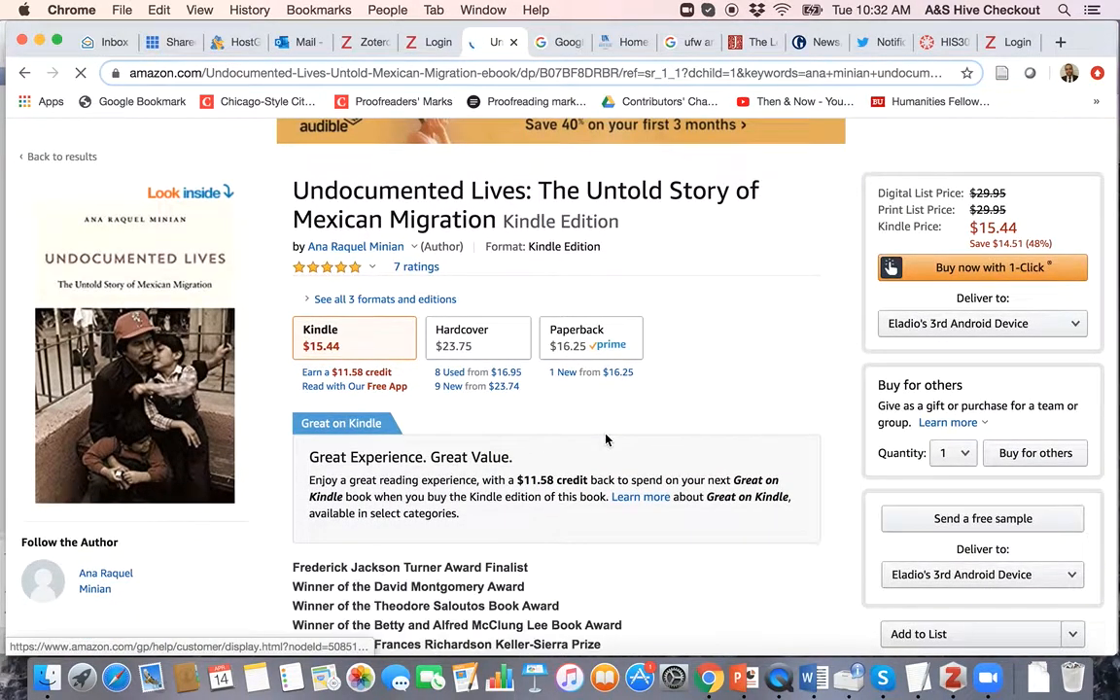
click(480, 347)
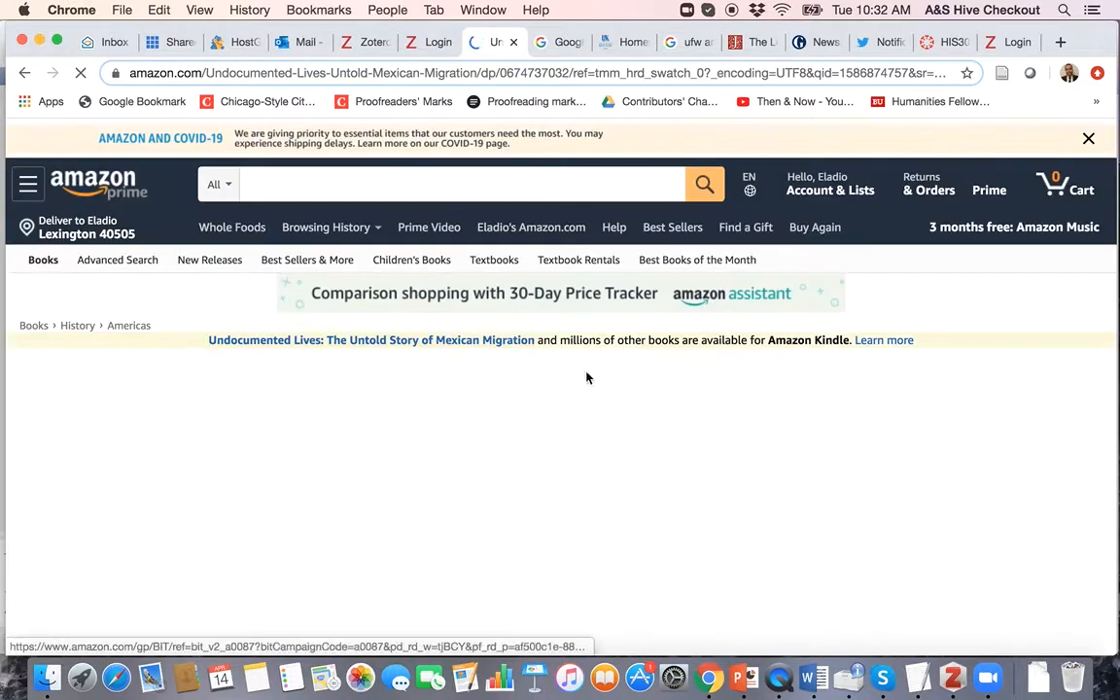
scroll(619, 430, down, 3)
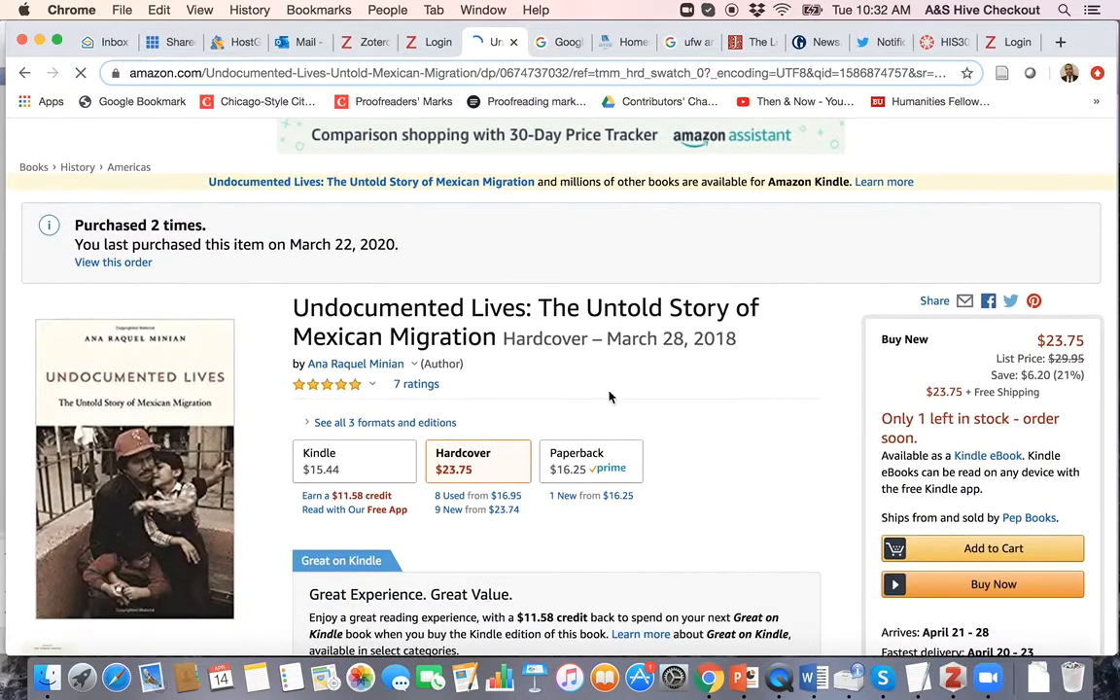
scroll(763, 439, down, 5)
scroll(764, 442, down, 1)
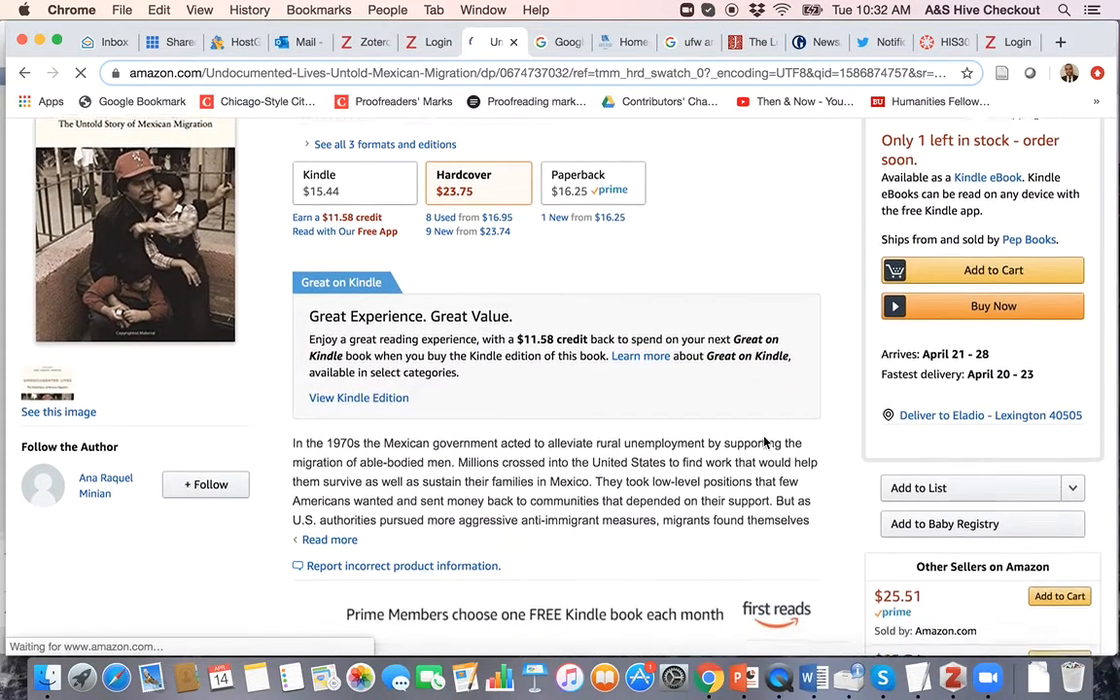
scroll(764, 442, down, 7)
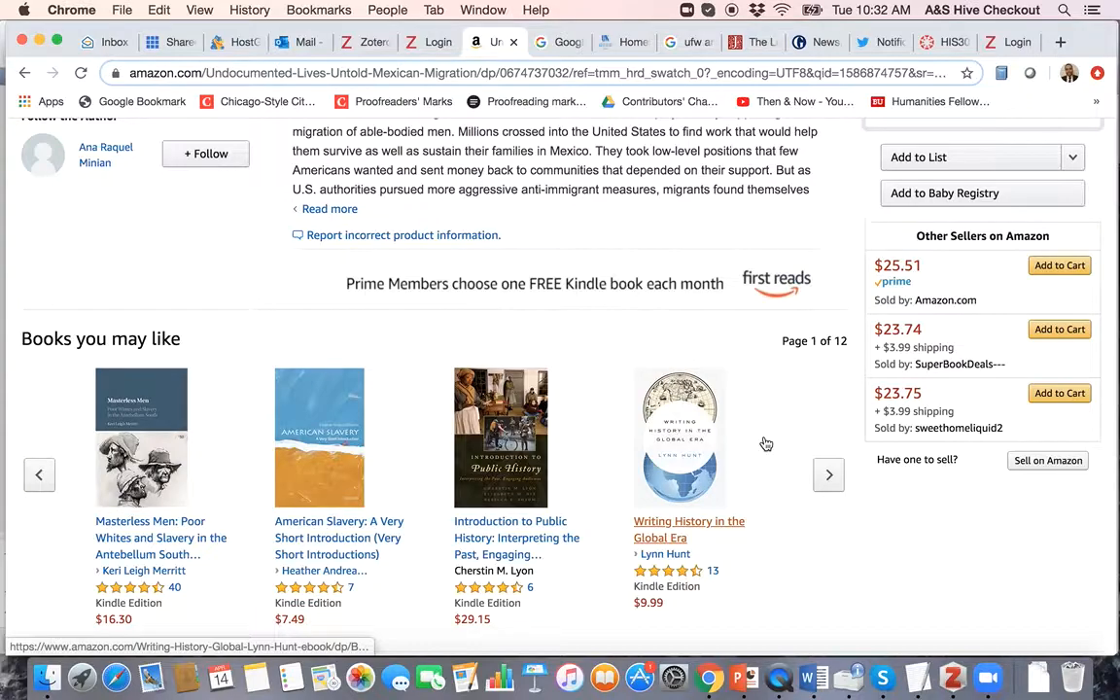
key(ctrl+Up)
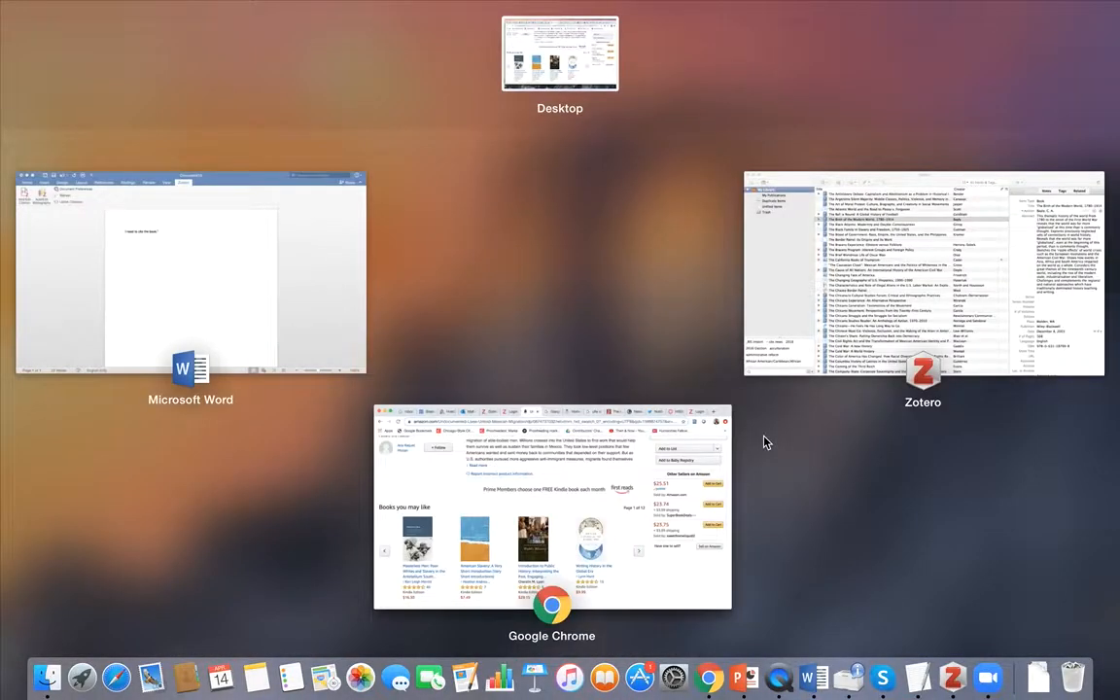
key(ctrl+Up)
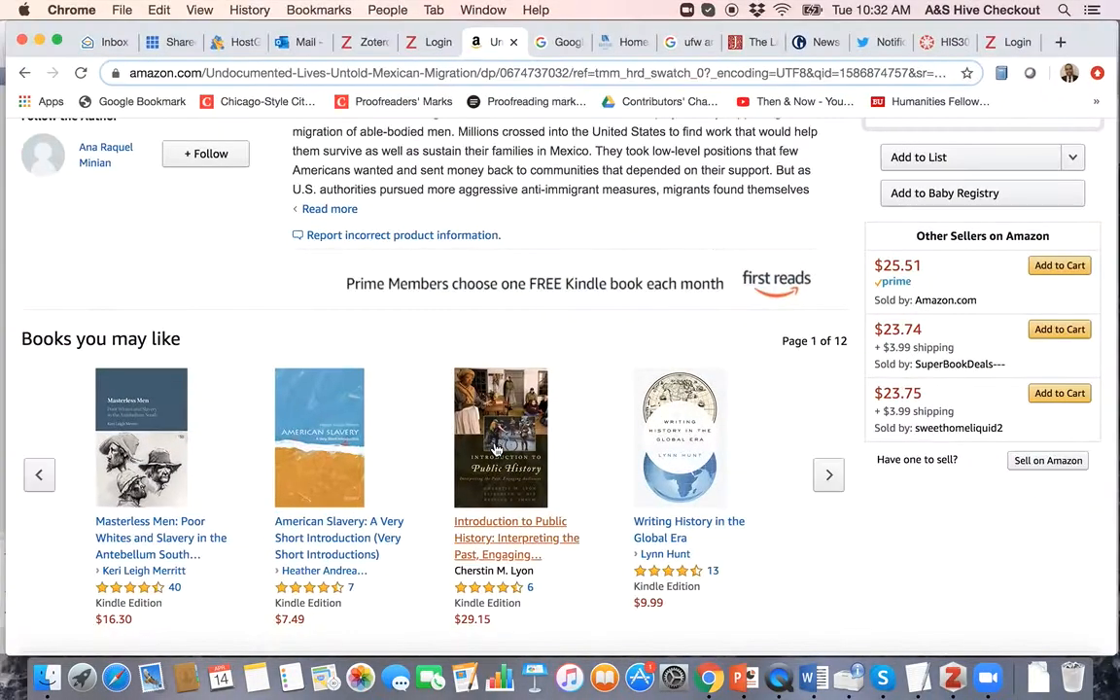
scroll(528, 279, down, 8)
scroll(527, 279, down, 20)
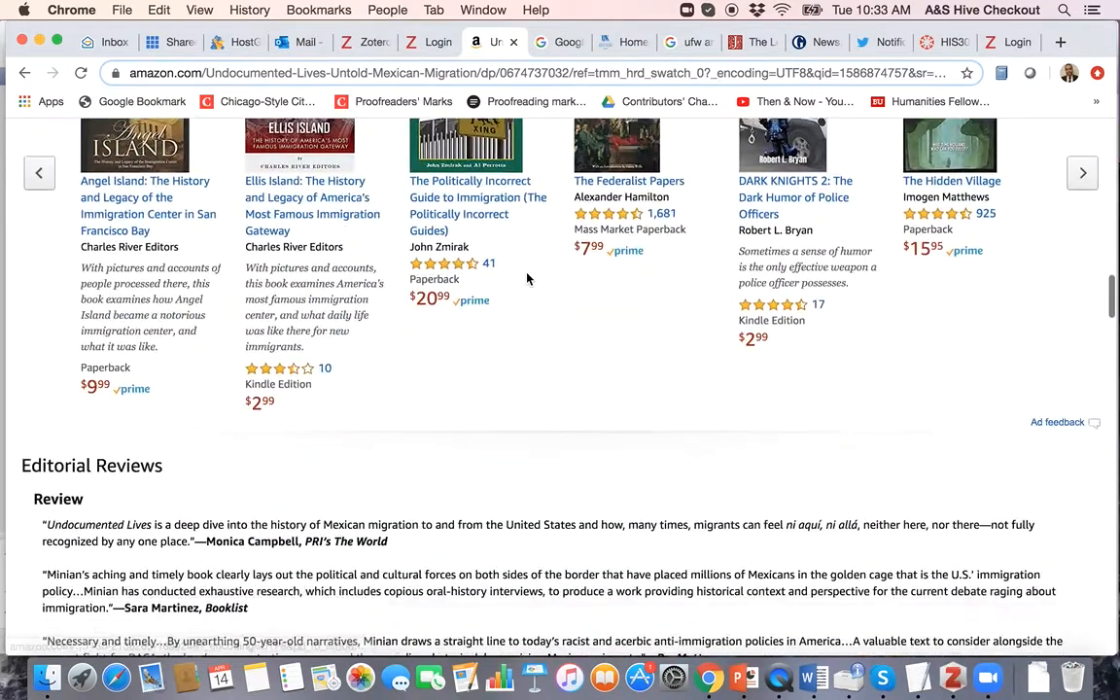
scroll(525, 274, down, 4)
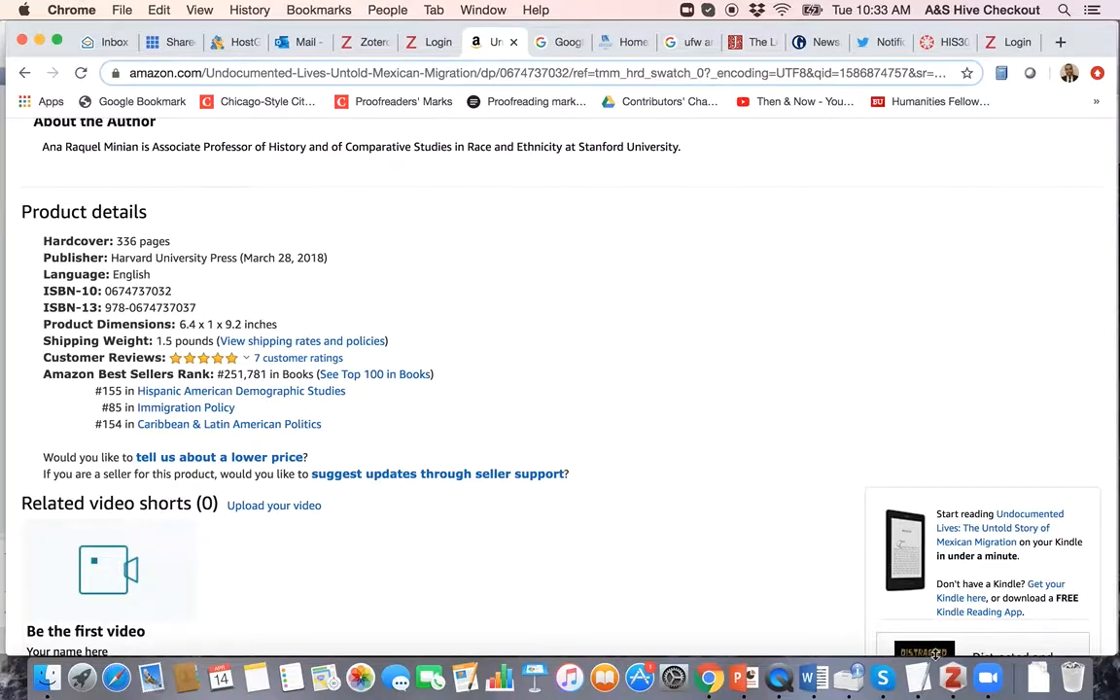
scroll(549, 337, up, 20)
scroll(547, 338, up, 5)
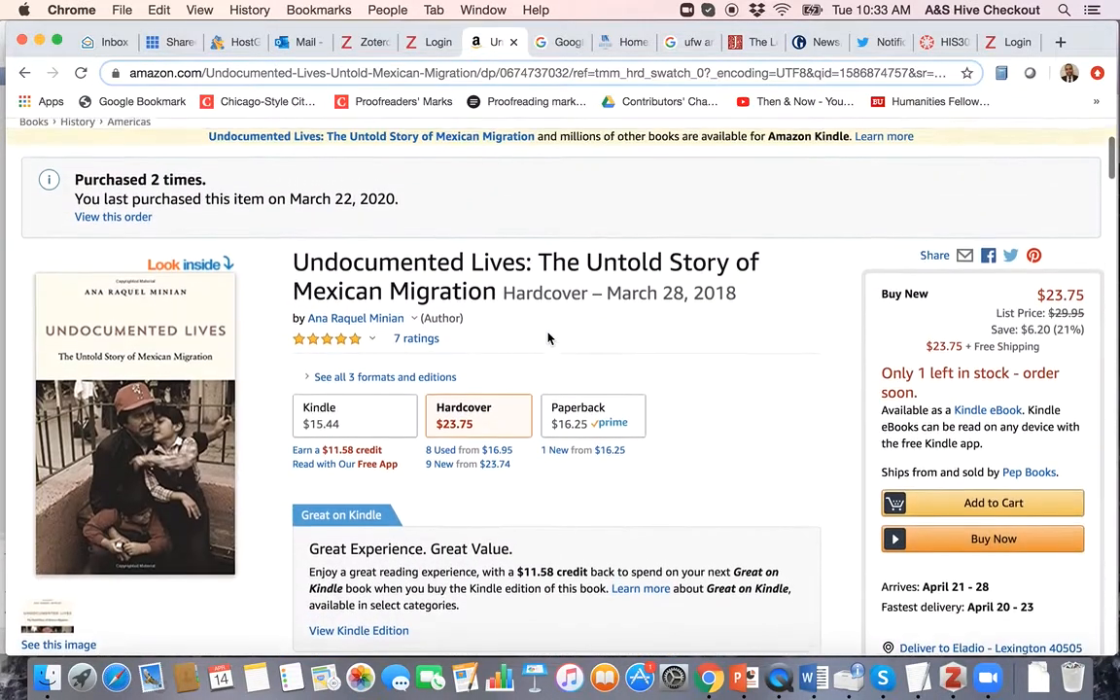
Step: Save the Undocumented Lives hardcover page via the Zotero Connector and view the new Book entry
click(1001, 75)
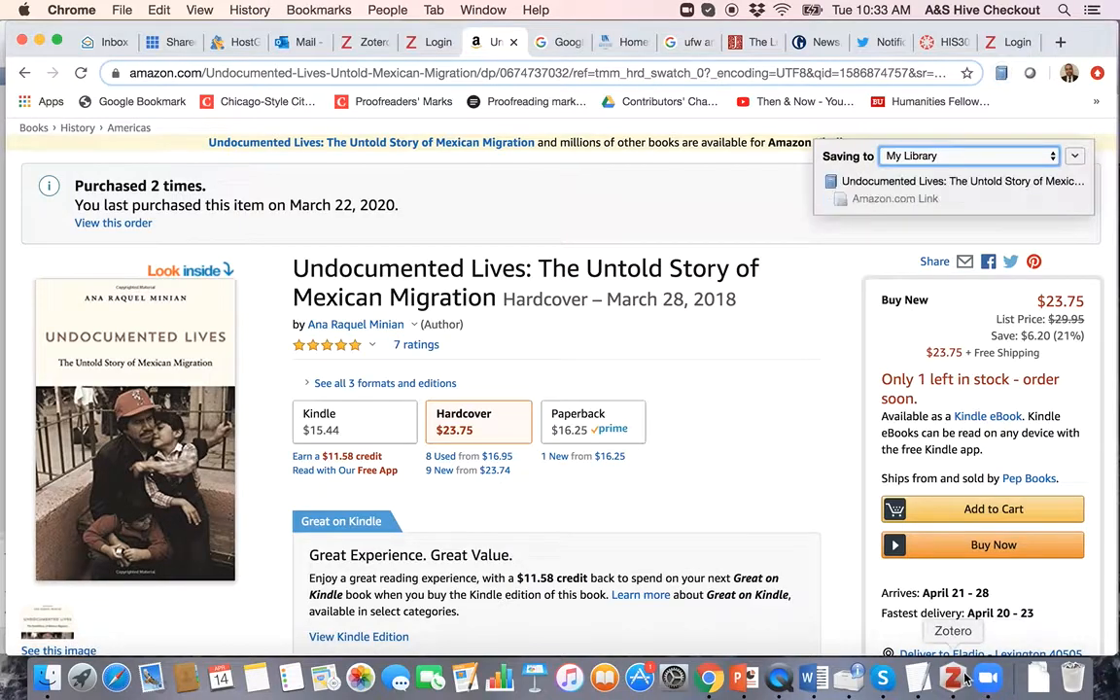
click(952, 683)
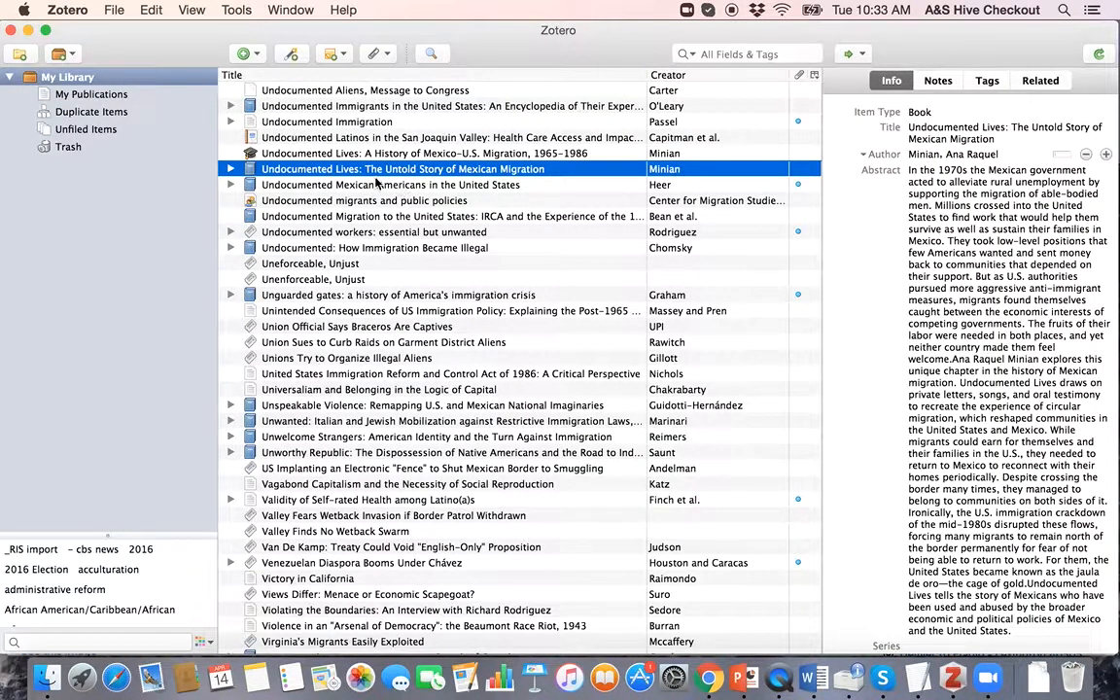
Step: Select the Undocumented Lives book and set its Place field to 'Cambridge, MA'
click(314, 156)
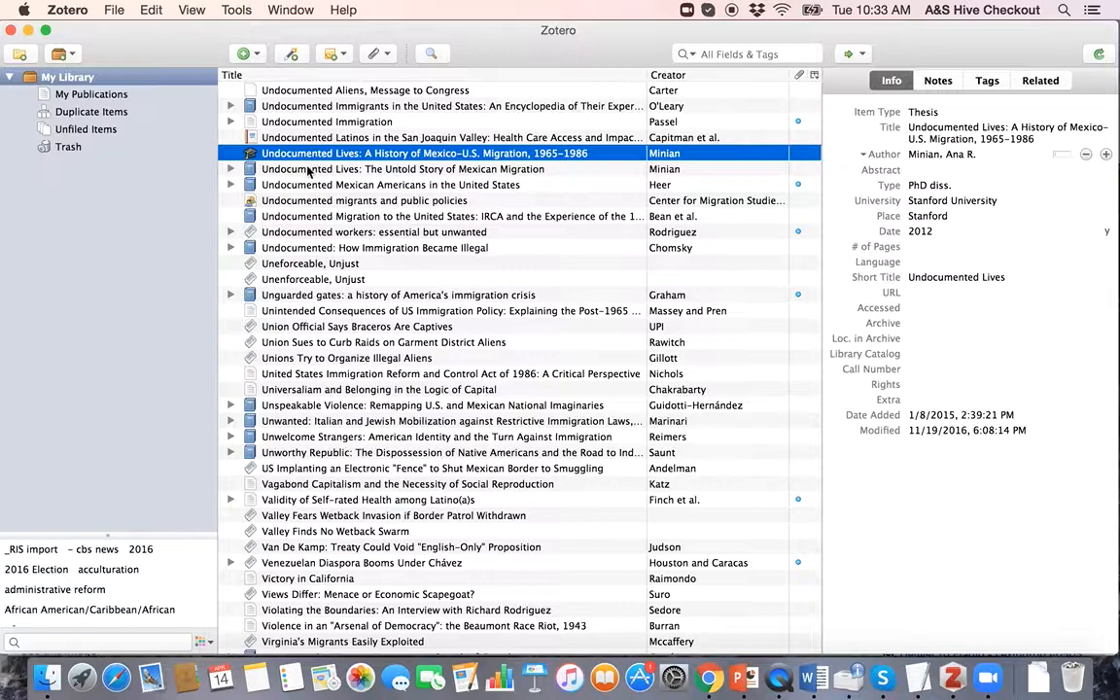
click(280, 167)
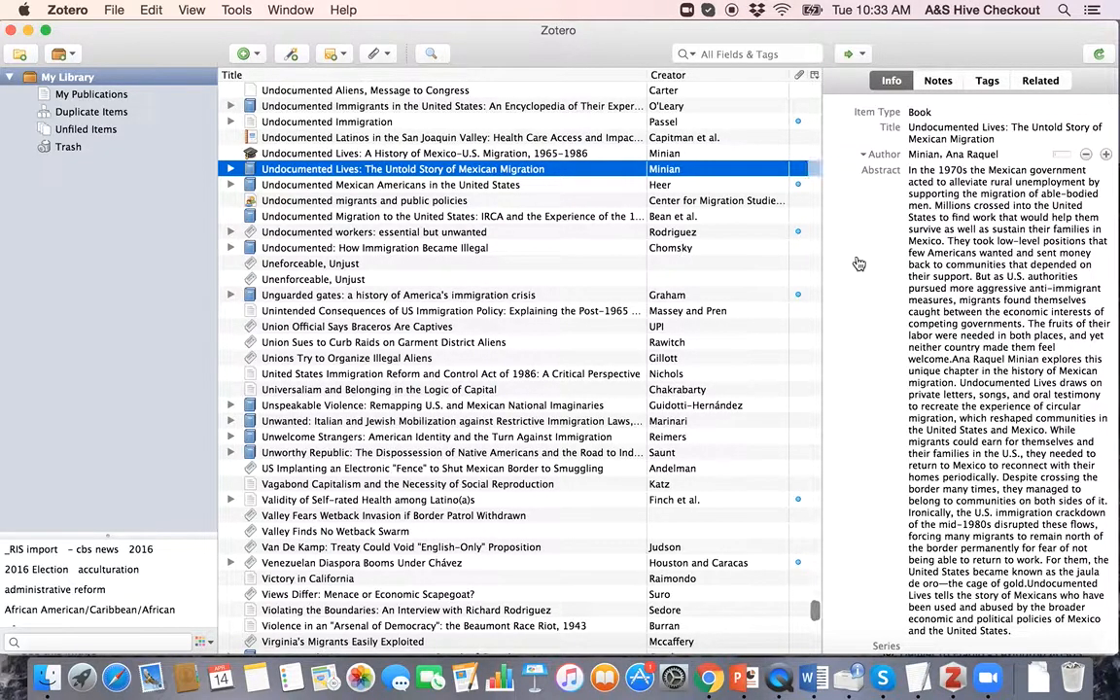
click(941, 134)
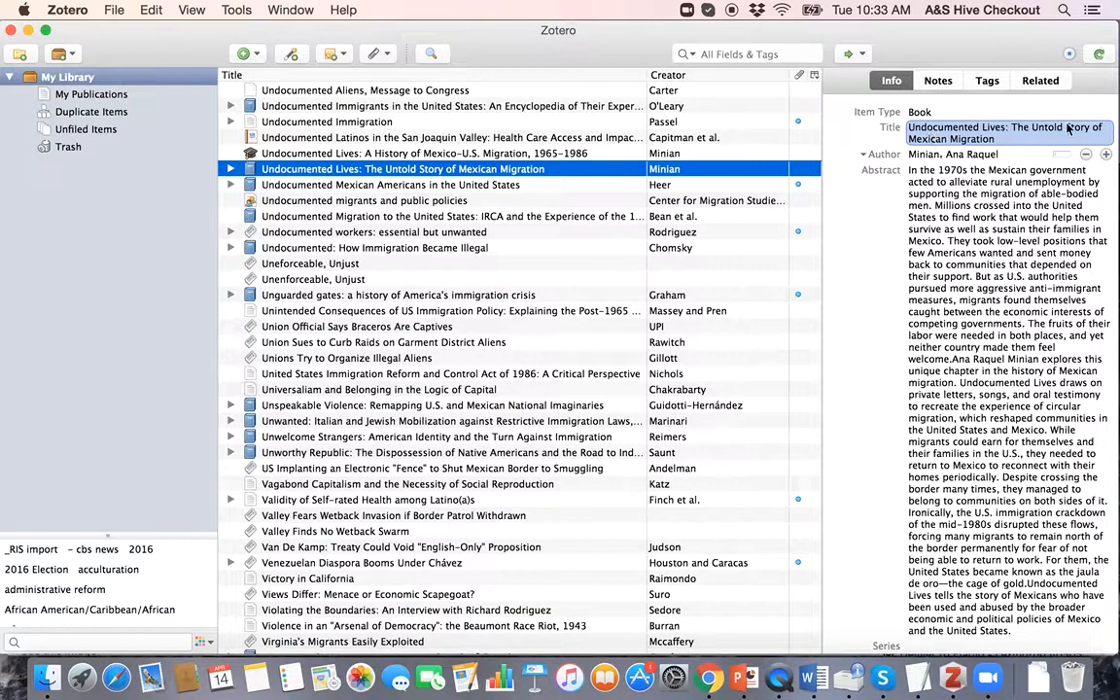
click(1011, 182)
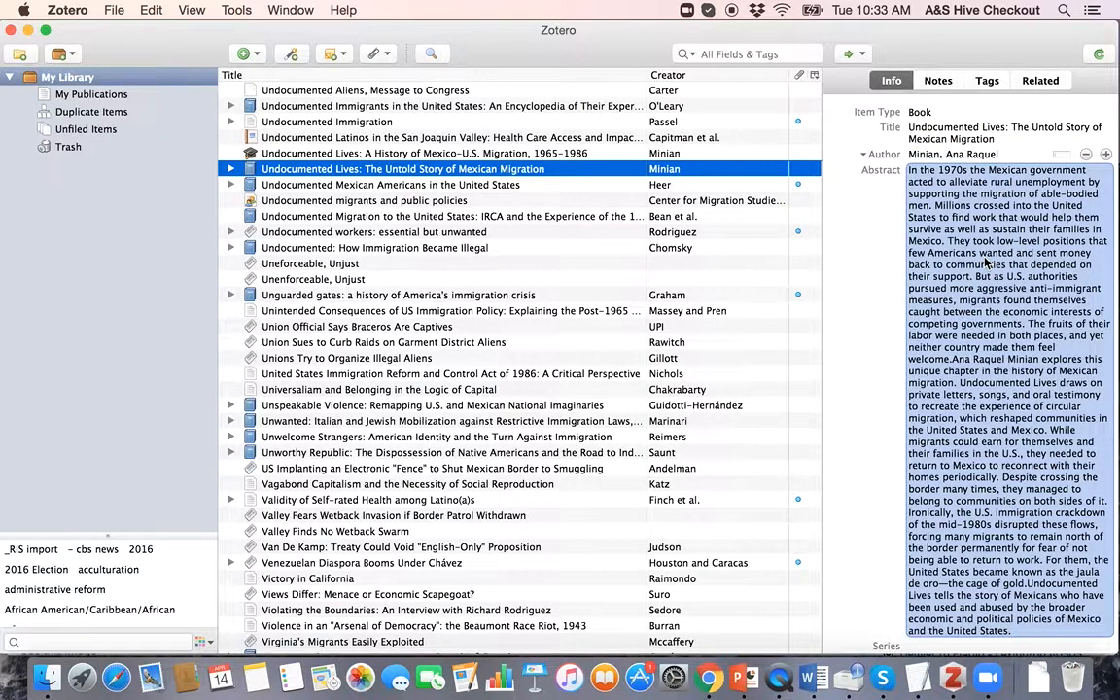
scroll(985, 260, down, 8)
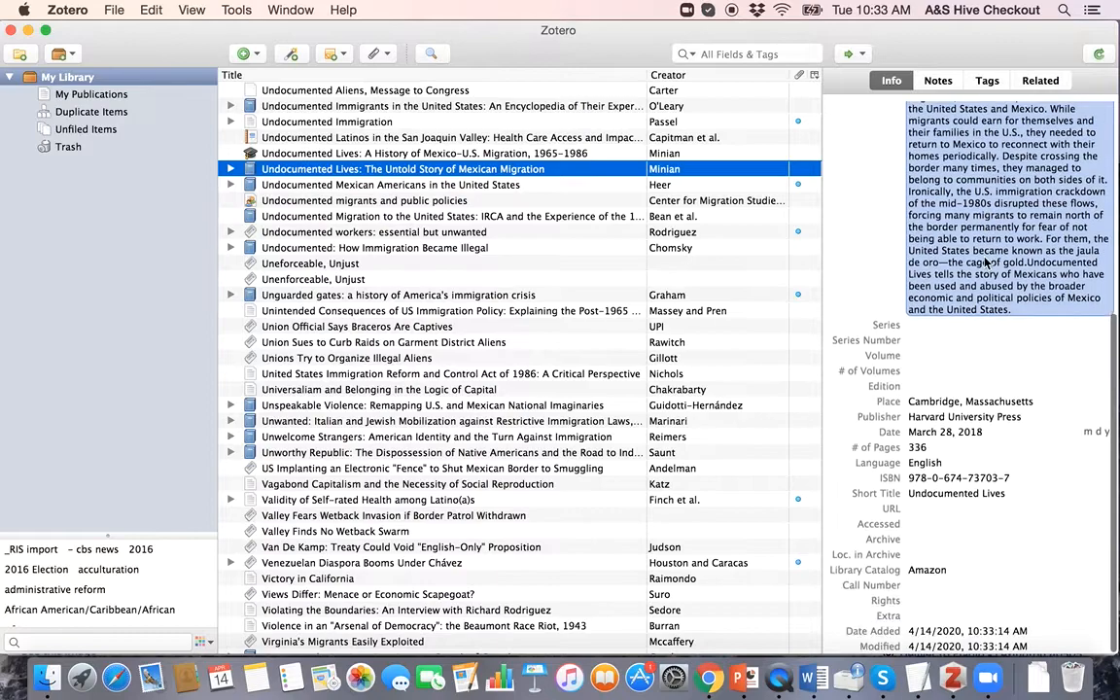
click(942, 405)
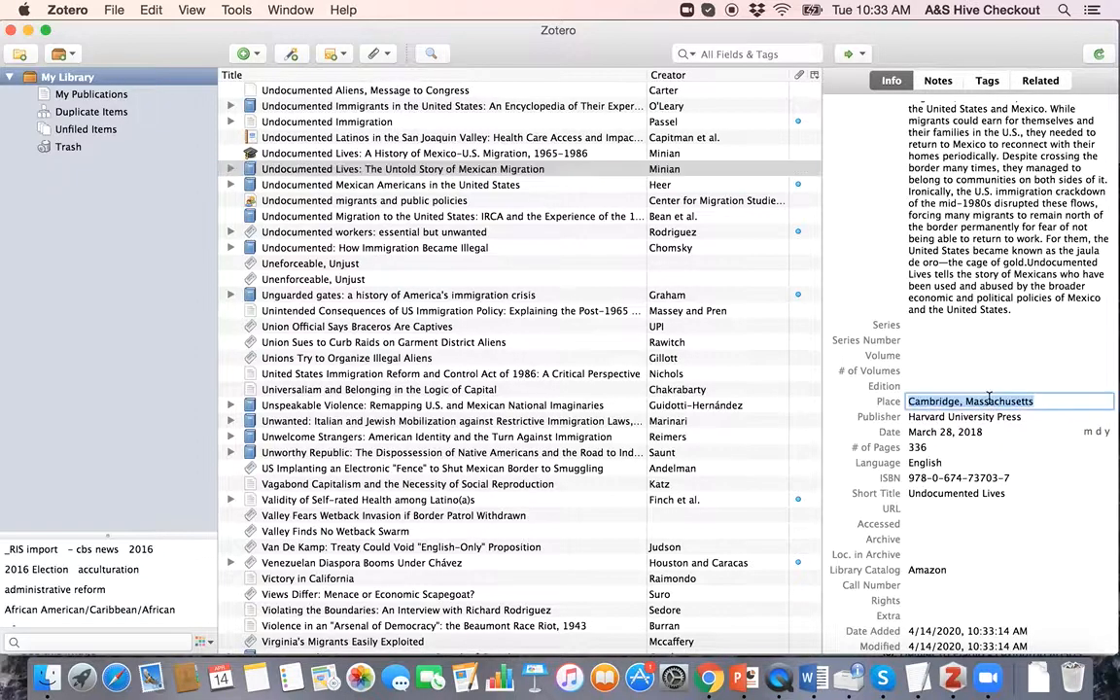
text(Cambridge, MA)
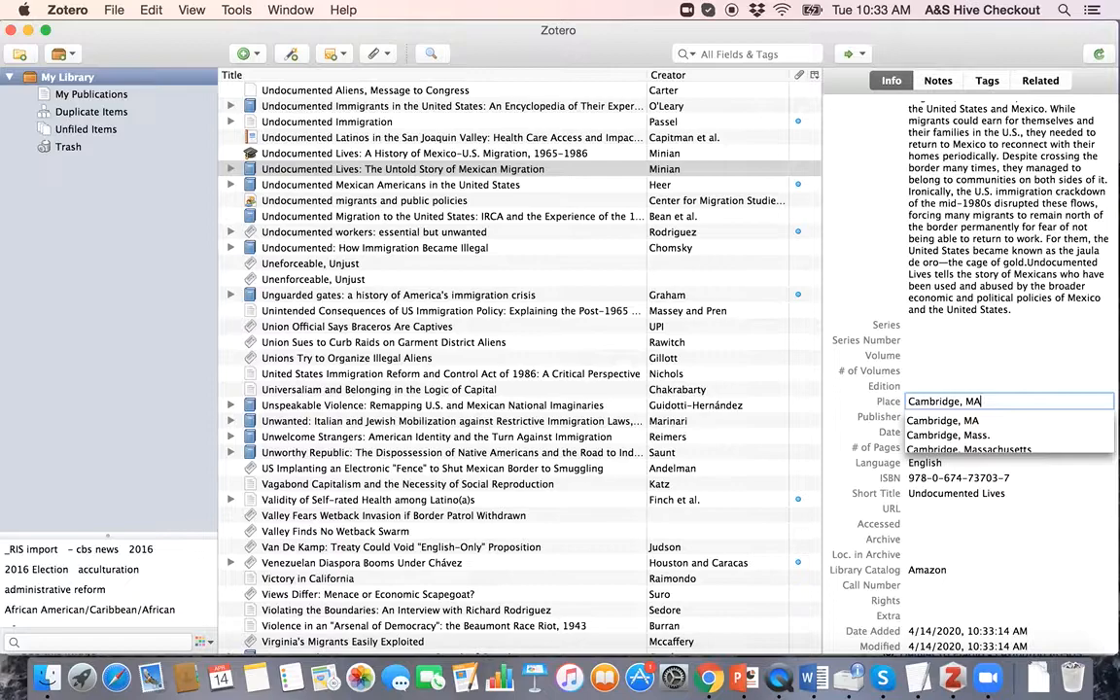
key(Return)
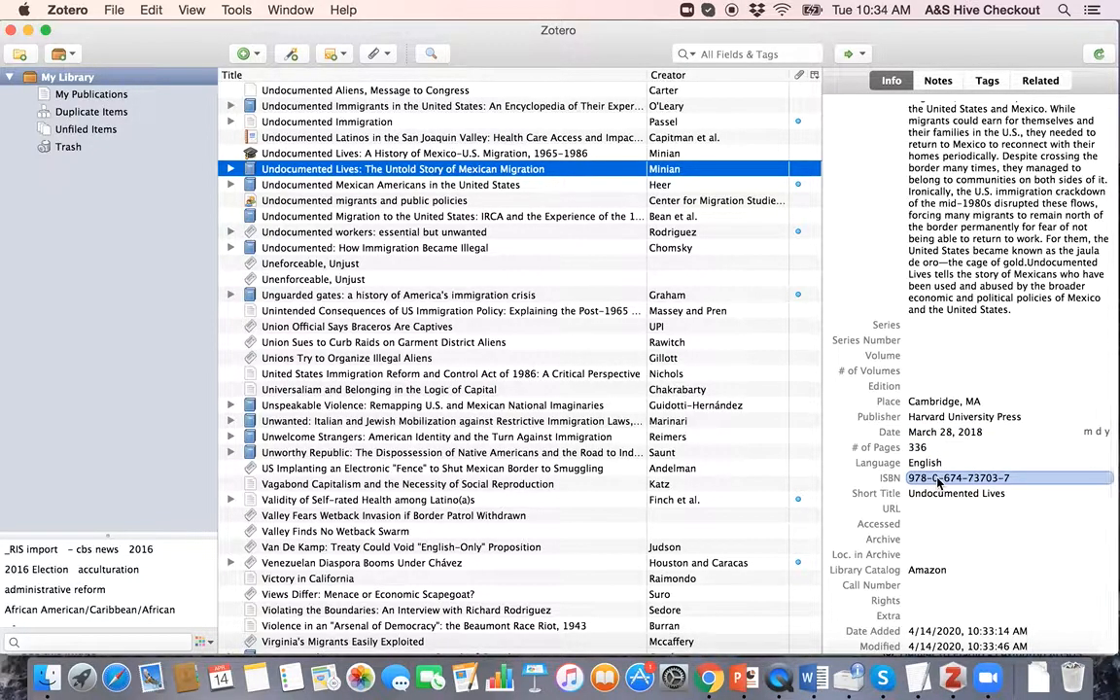
scroll(938, 483, up, 5)
click(943, 371)
scroll(942, 372, down, 5)
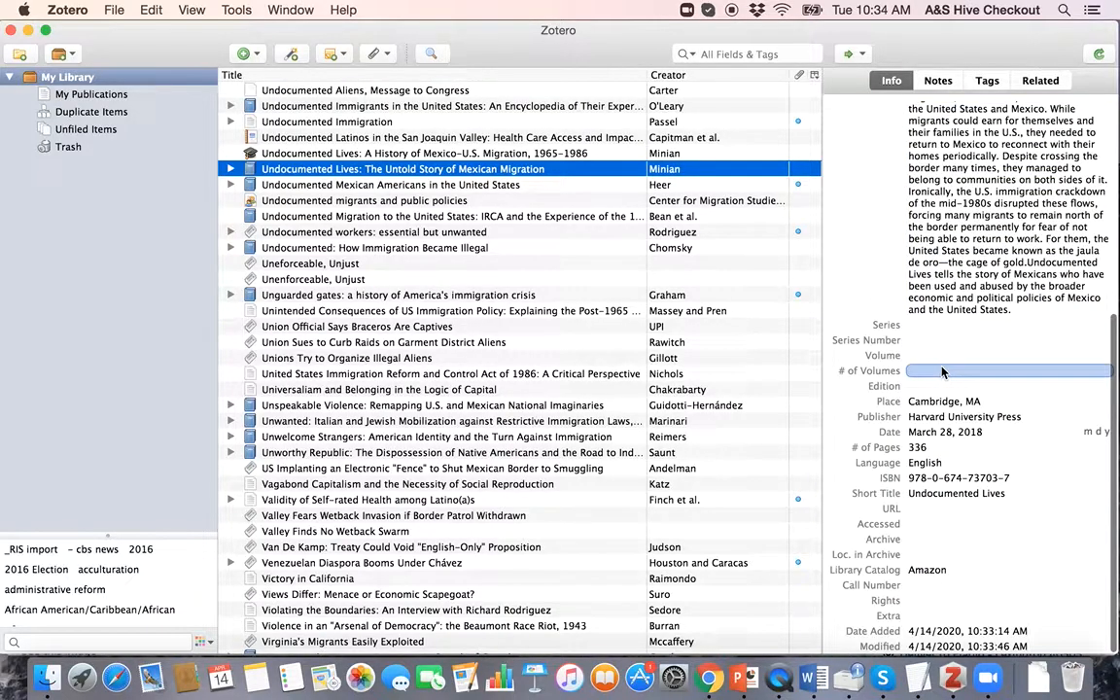
key(ctrl+Up)
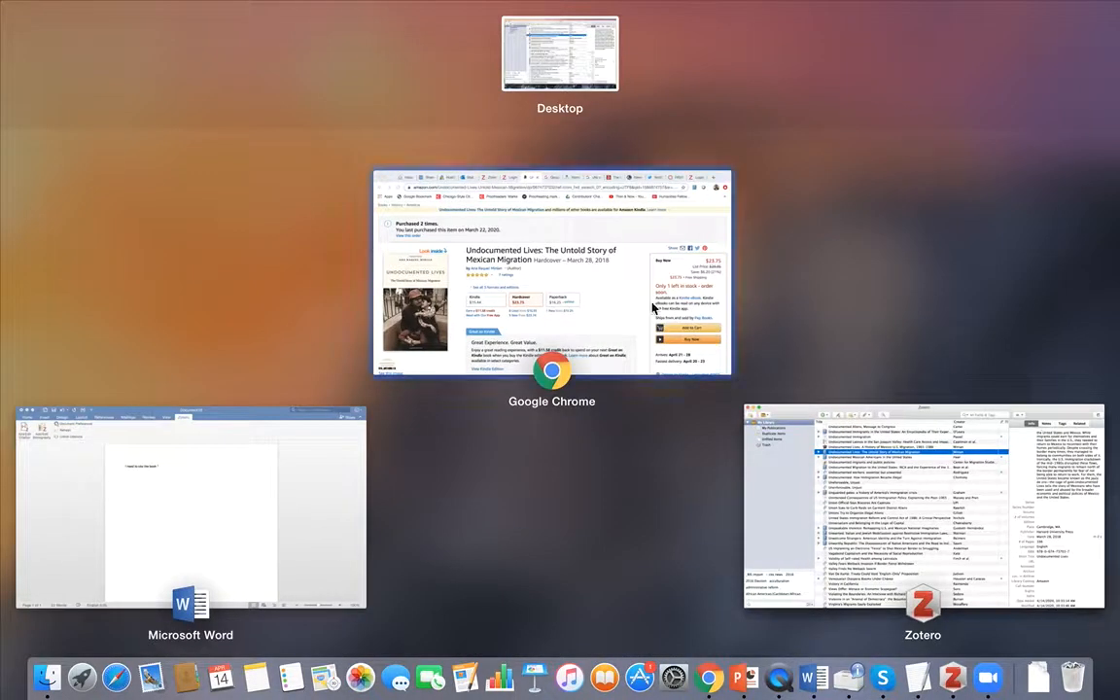
Step: In the Word document, type 'another book.' to complete the sentence 'Citing another book.'
click(586, 271)
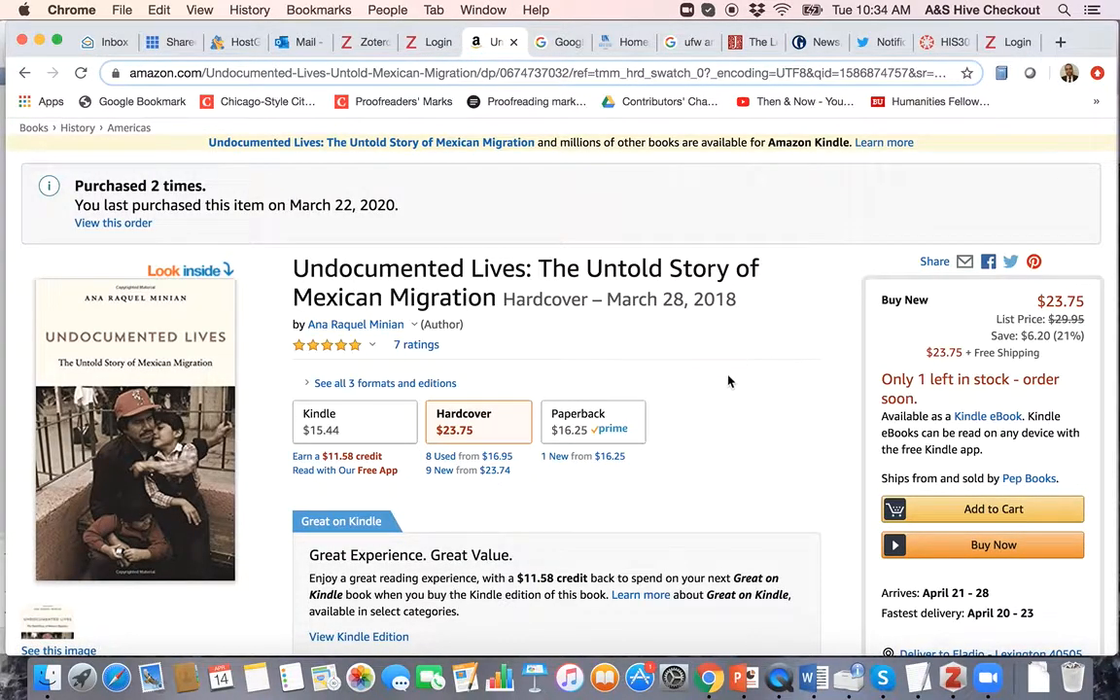
click(809, 681)
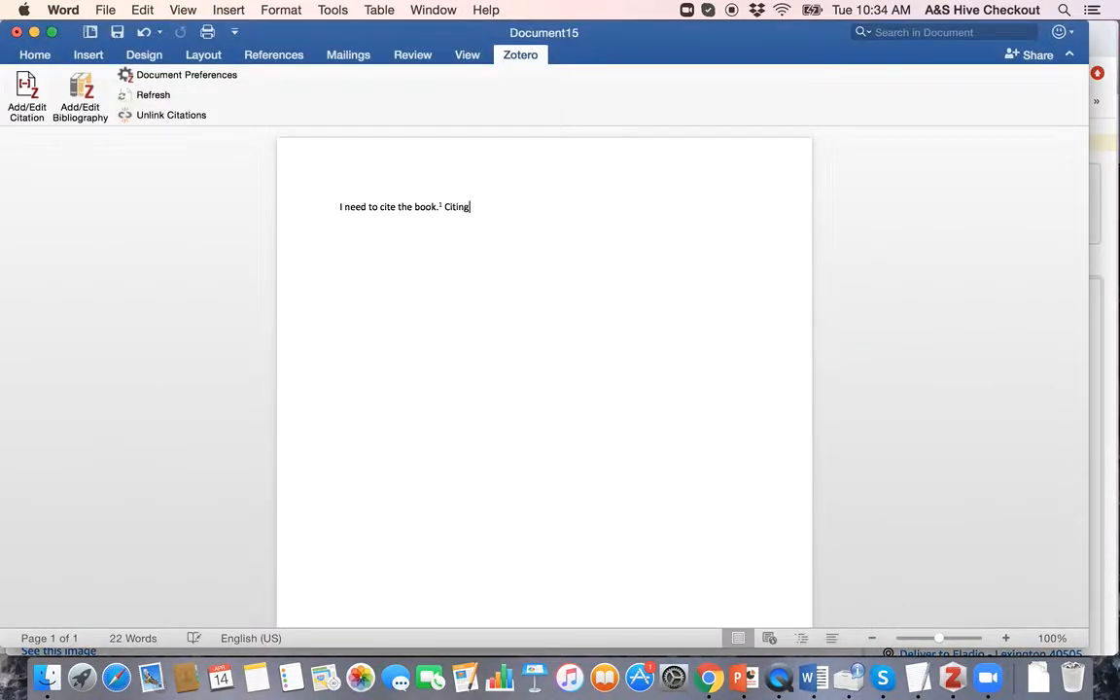
text(another book.)
Step: Insert footnote 2 citing the 2018 Undocumented Lives book at page 5 via Add/Edit Citation
click(27, 87)
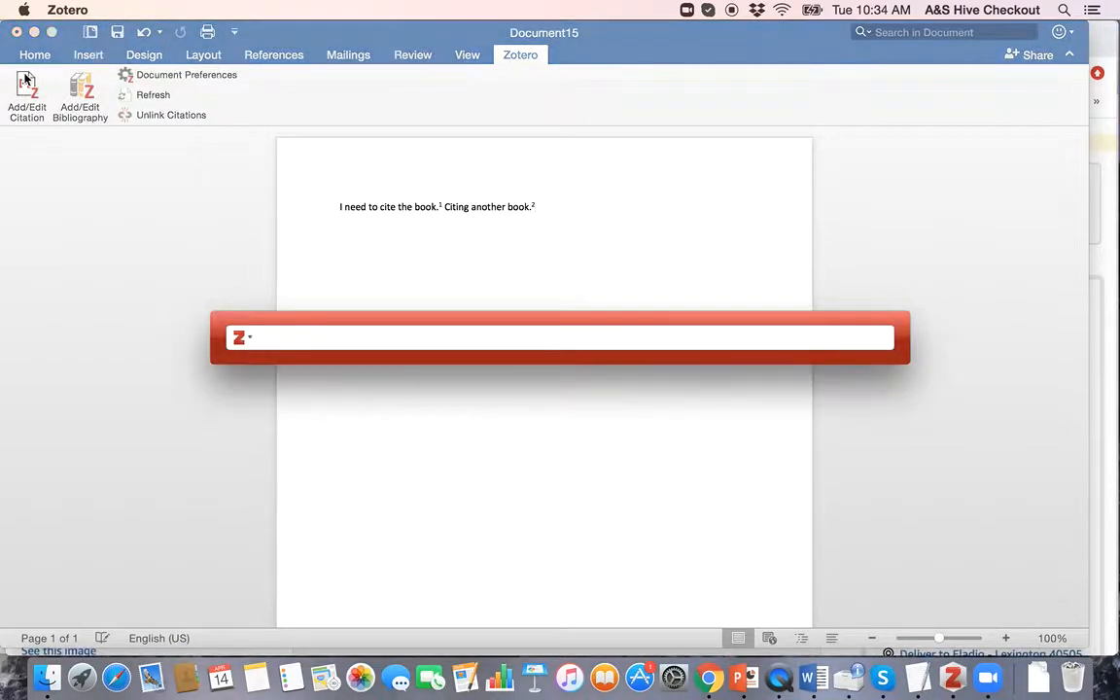
text(minian)
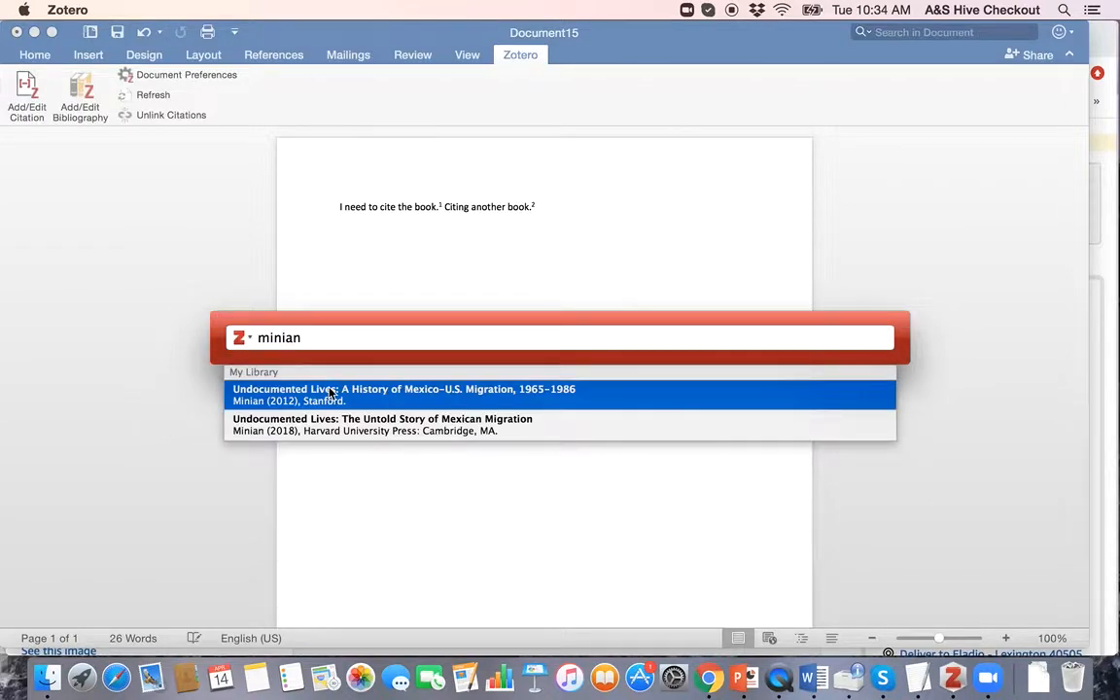
click(284, 431)
click(314, 337)
click(385, 427)
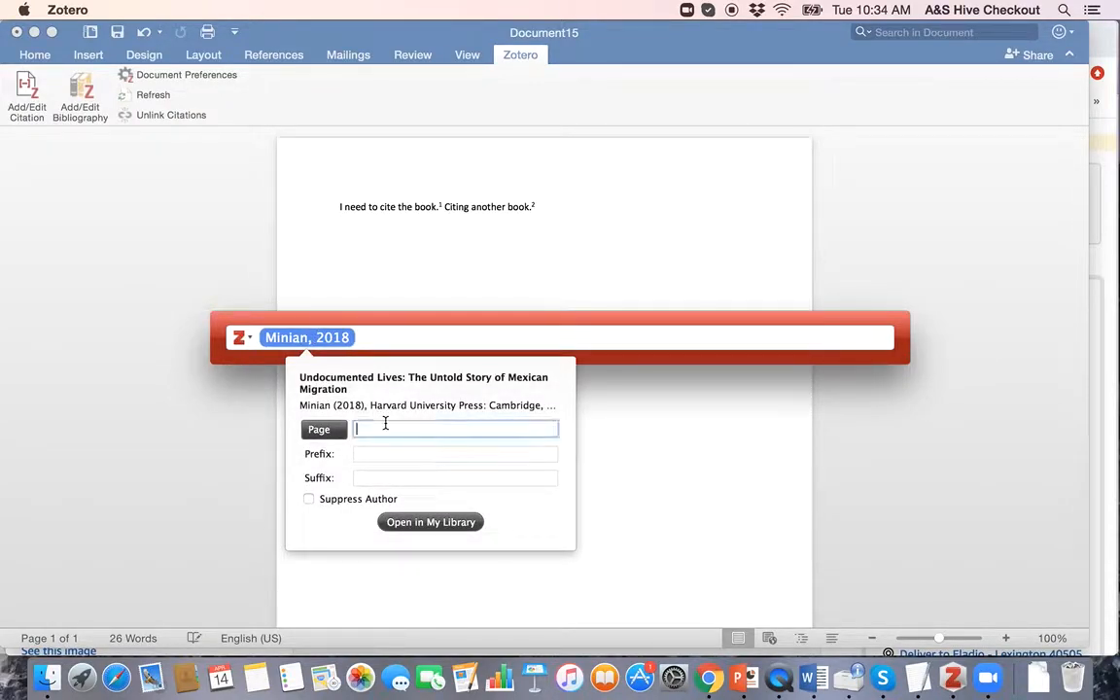
text(5)
key(Return)
key(Return)
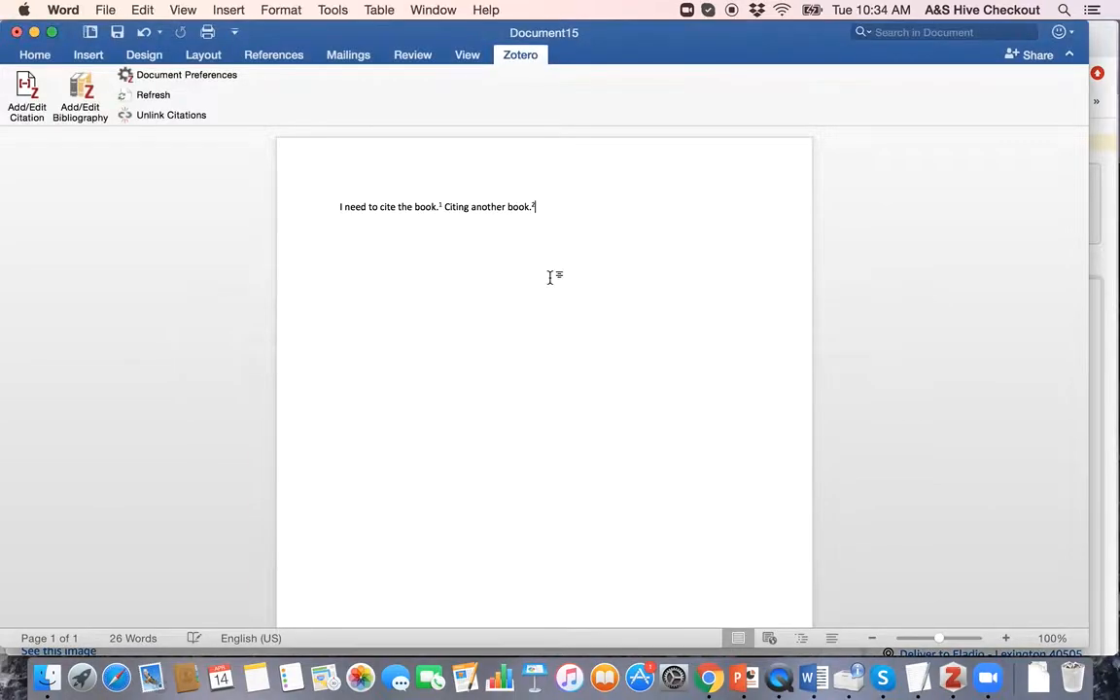
scroll(551, 231, down, 10)
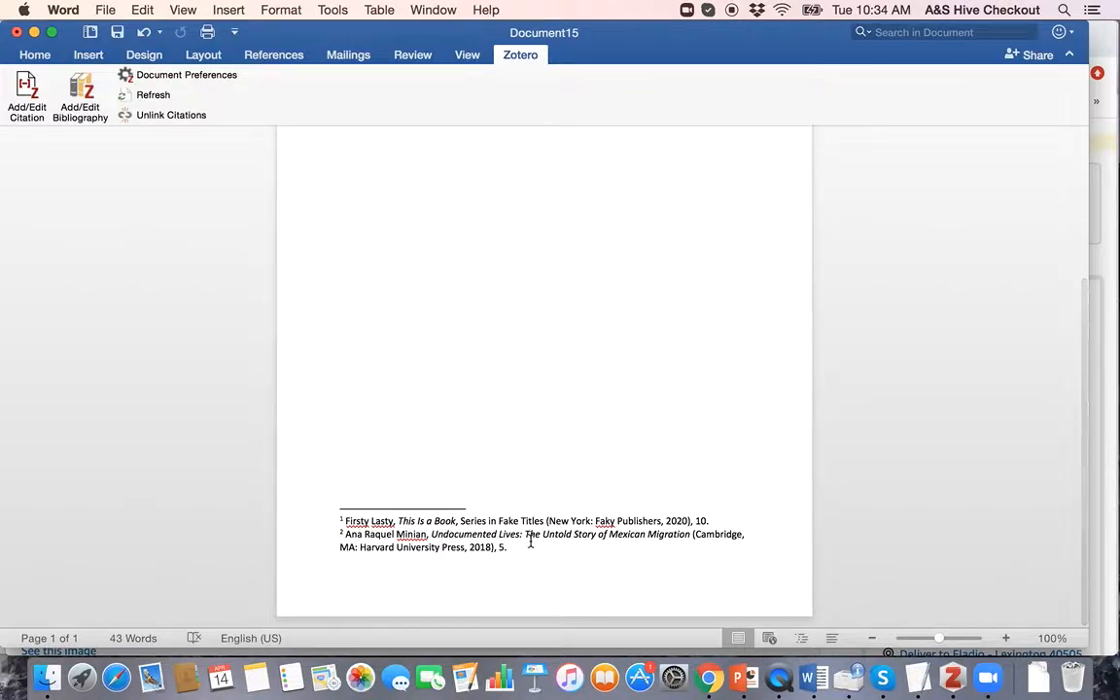
scroll(530, 542, up, 1)
scroll(532, 539, up, 12)
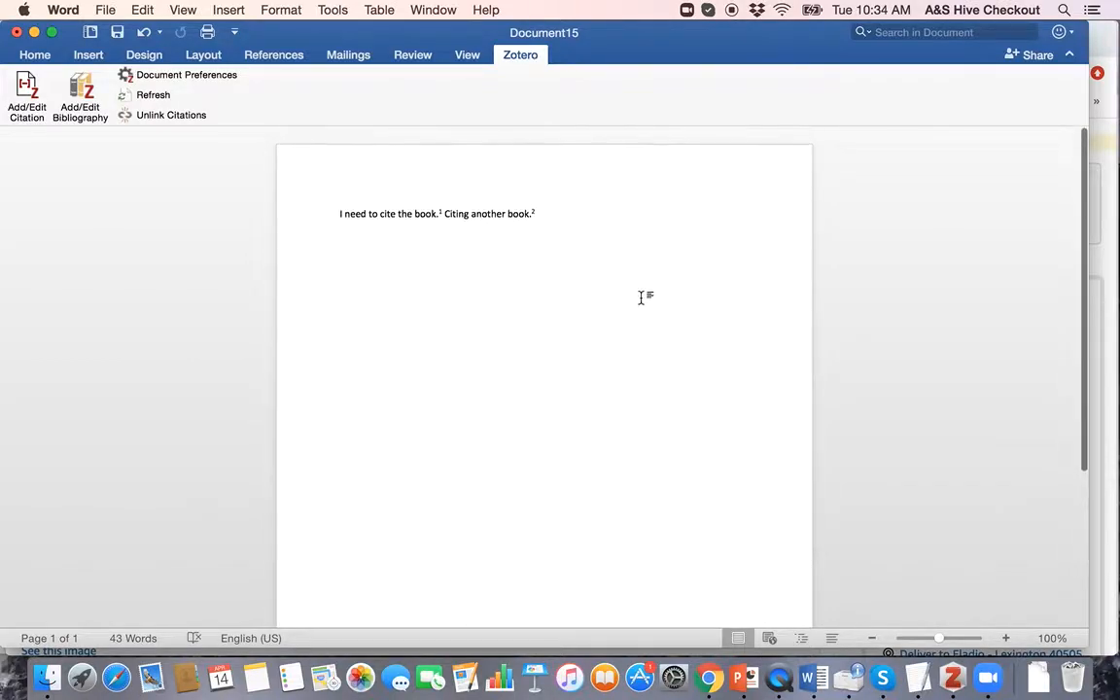
key(ctrl+Up)
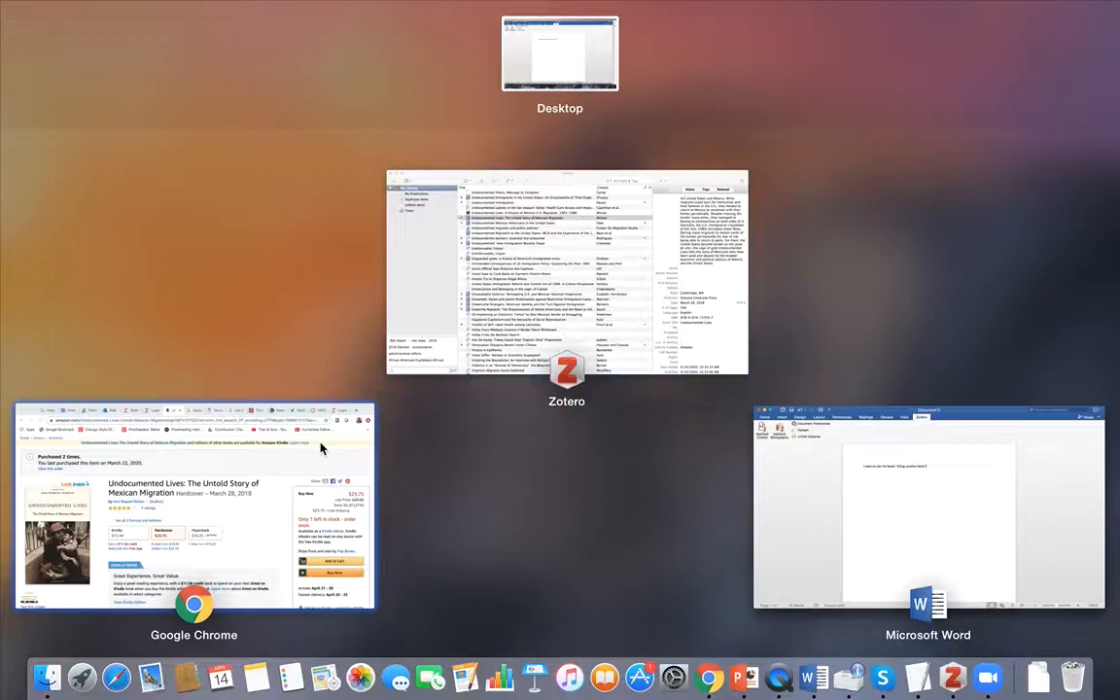
Step: Search Google Books for 'undocumented lives' and open the book's preview page
click(287, 400)
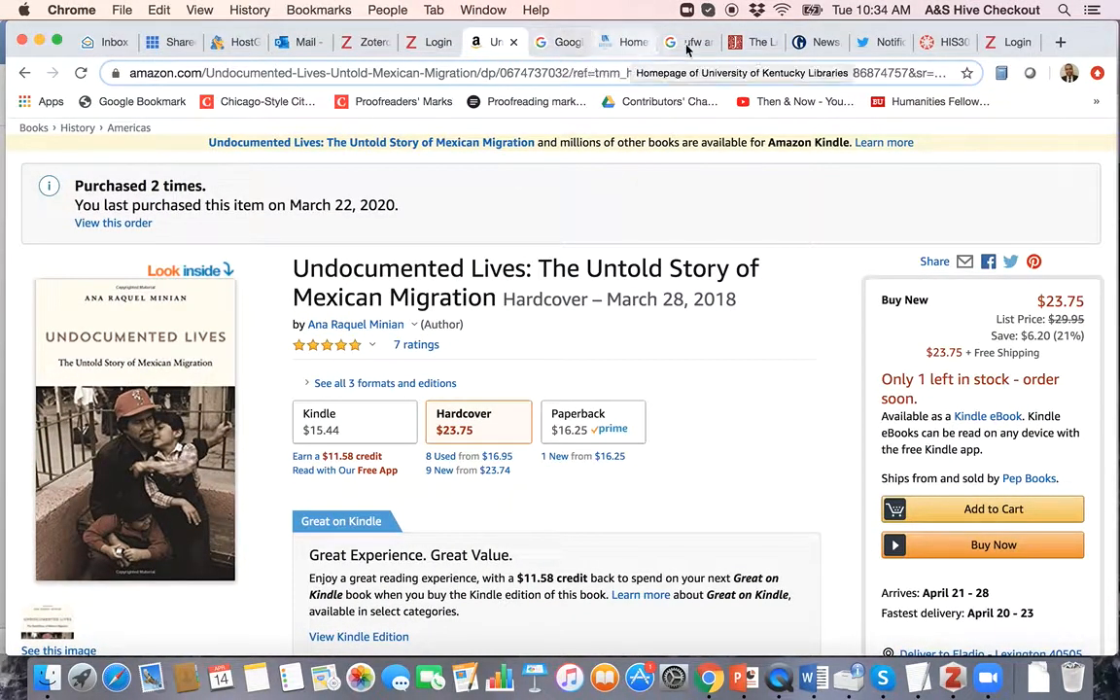
click(547, 43)
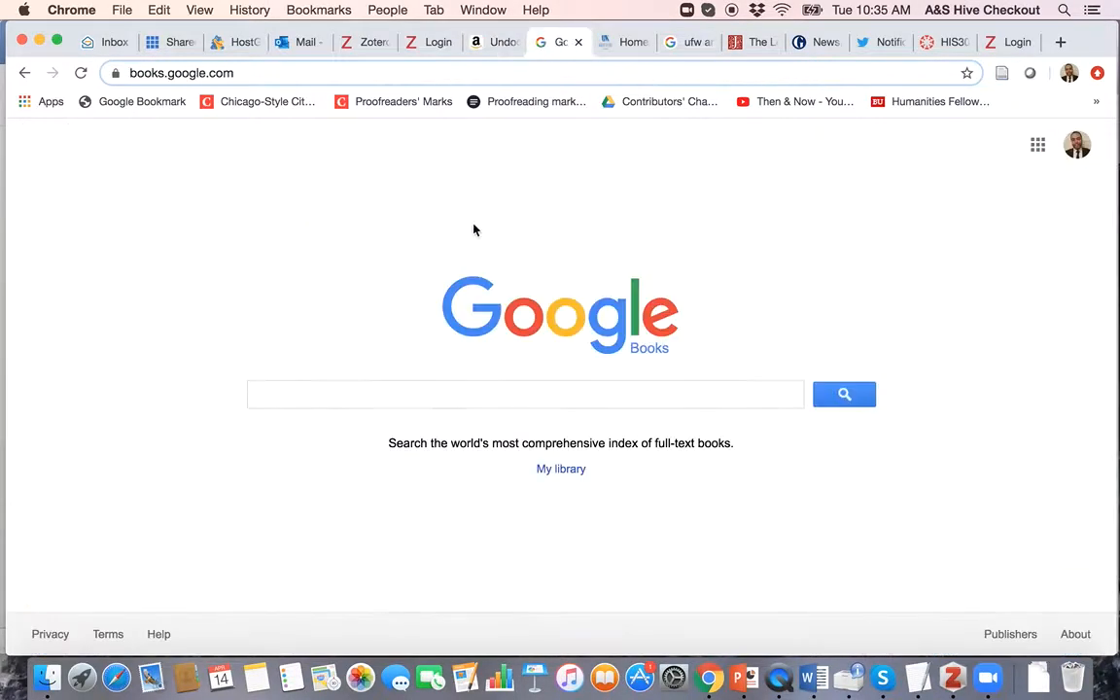
text(und)
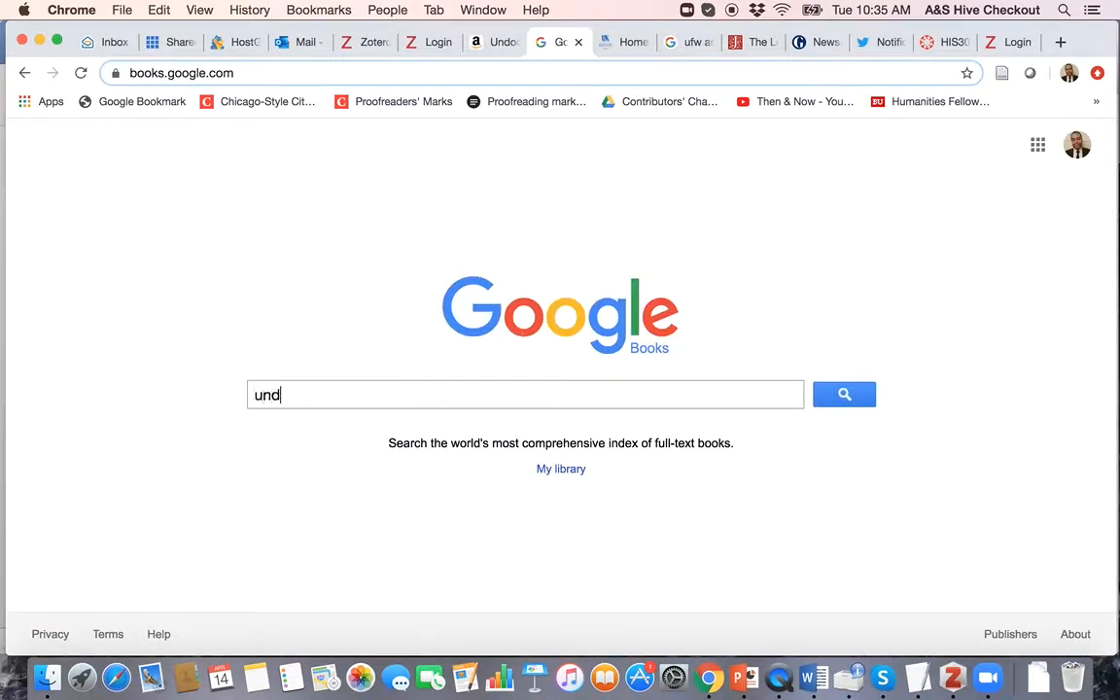
text(ocumented lives)
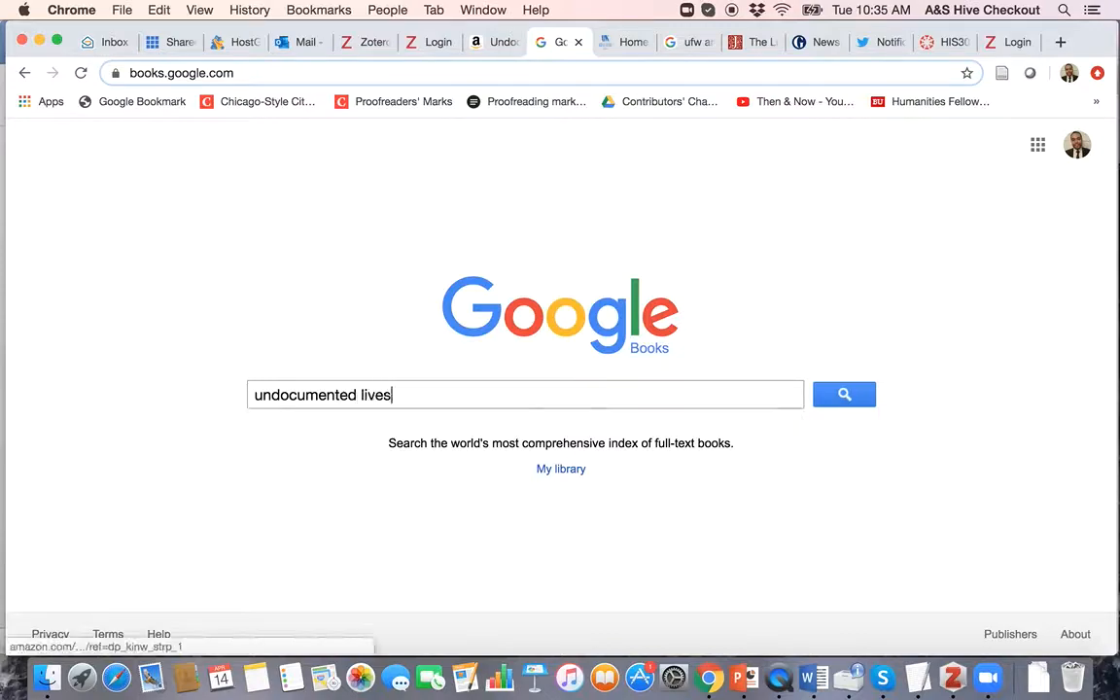
key(Return)
click(369, 385)
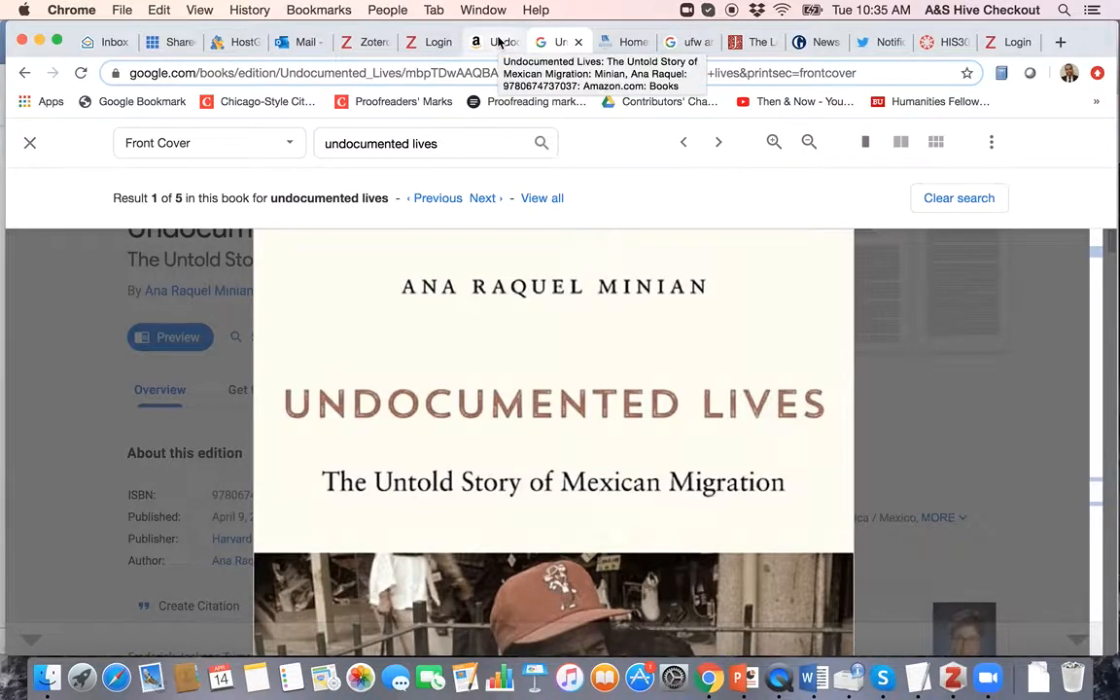
Step: Close the Google Books tab and open the first cambridge.org result, 'The UFW and the Undocumented'
click(578, 42)
click(355, 432)
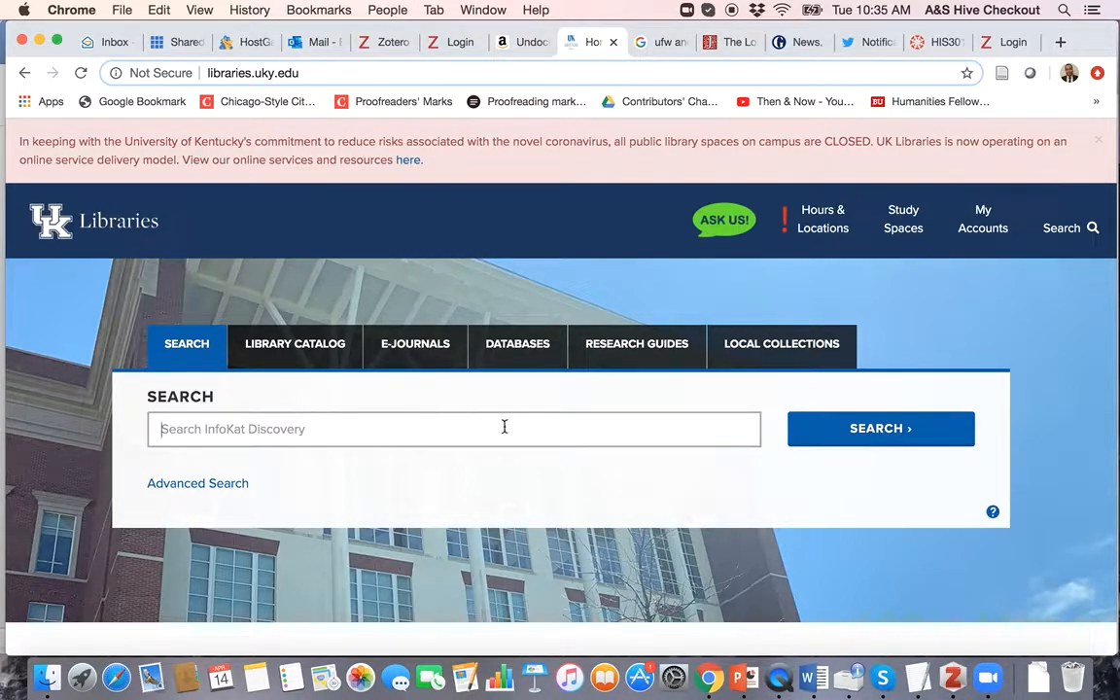
click(659, 42)
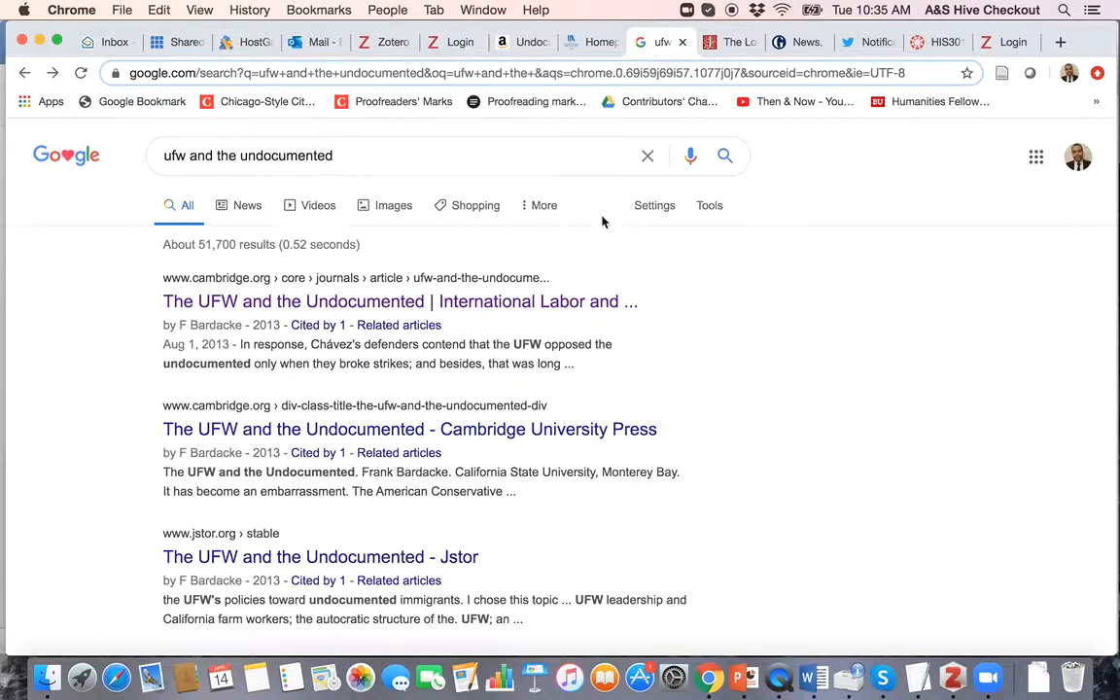
click(470, 303)
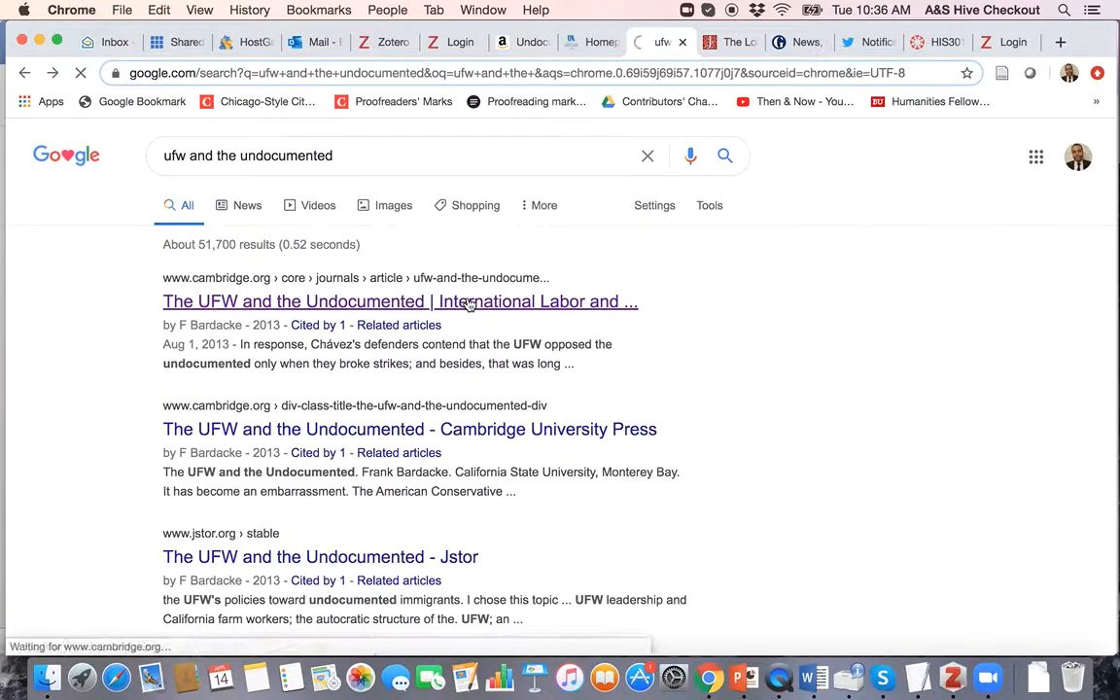
click(588, 44)
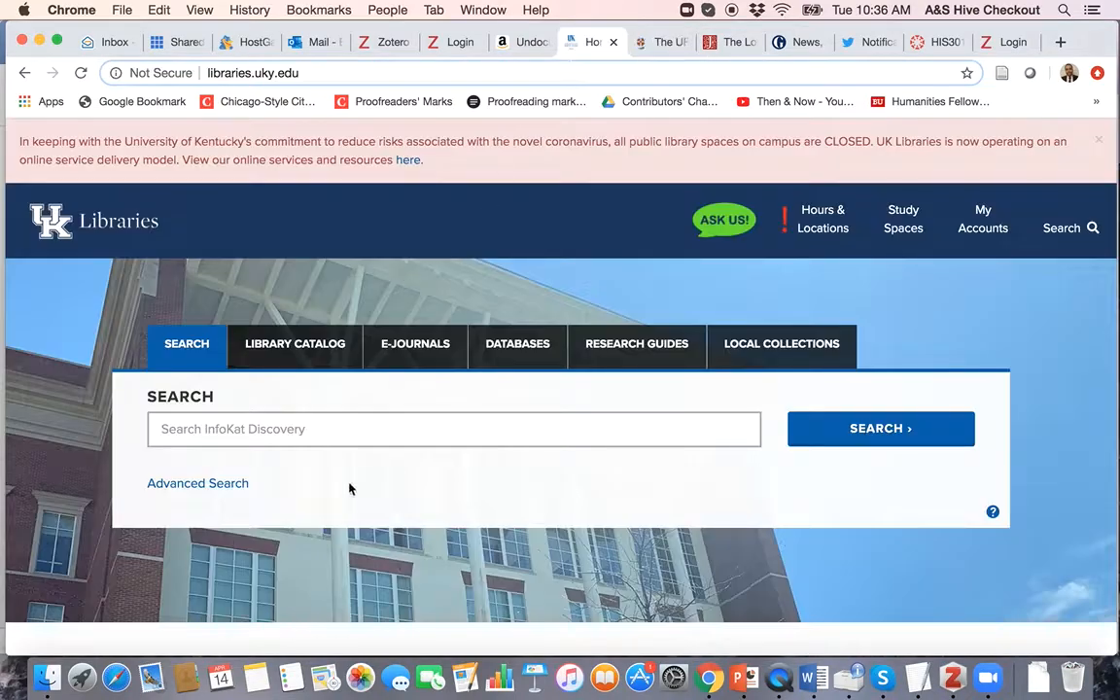
Step: Show the loaded Cambridge Core article page, scrolled back to its Extract
click(636, 46)
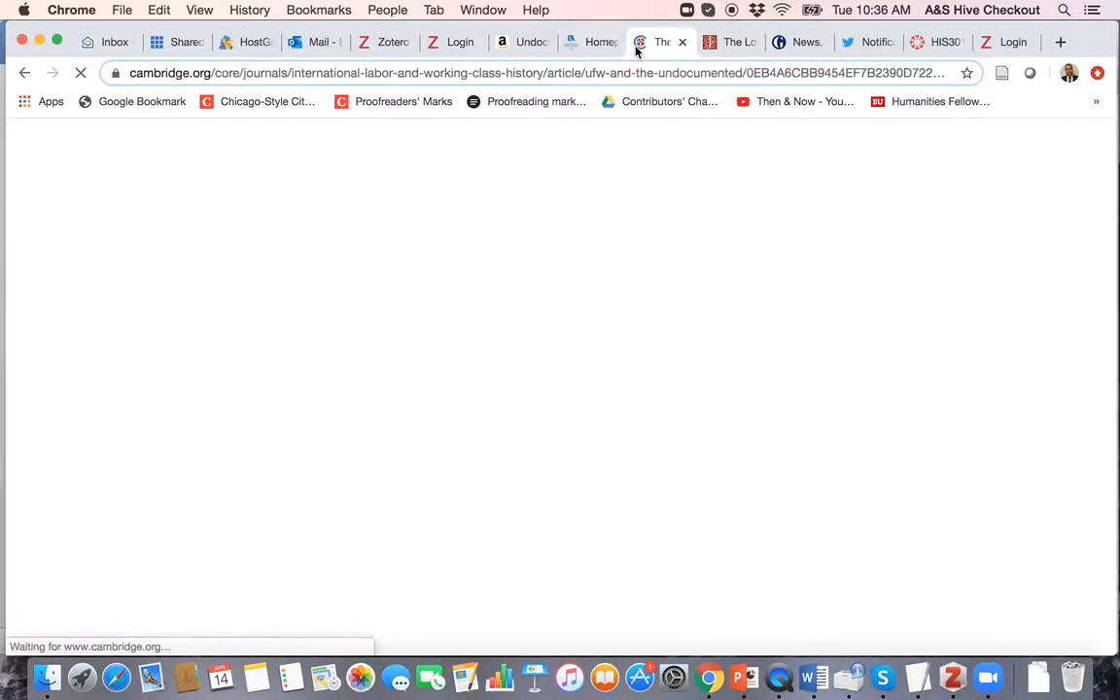
scroll(465, 590, down, 3)
scroll(467, 595, up, 1)
scroll(466, 595, up, 2)
scroll(555, 380, down, 1)
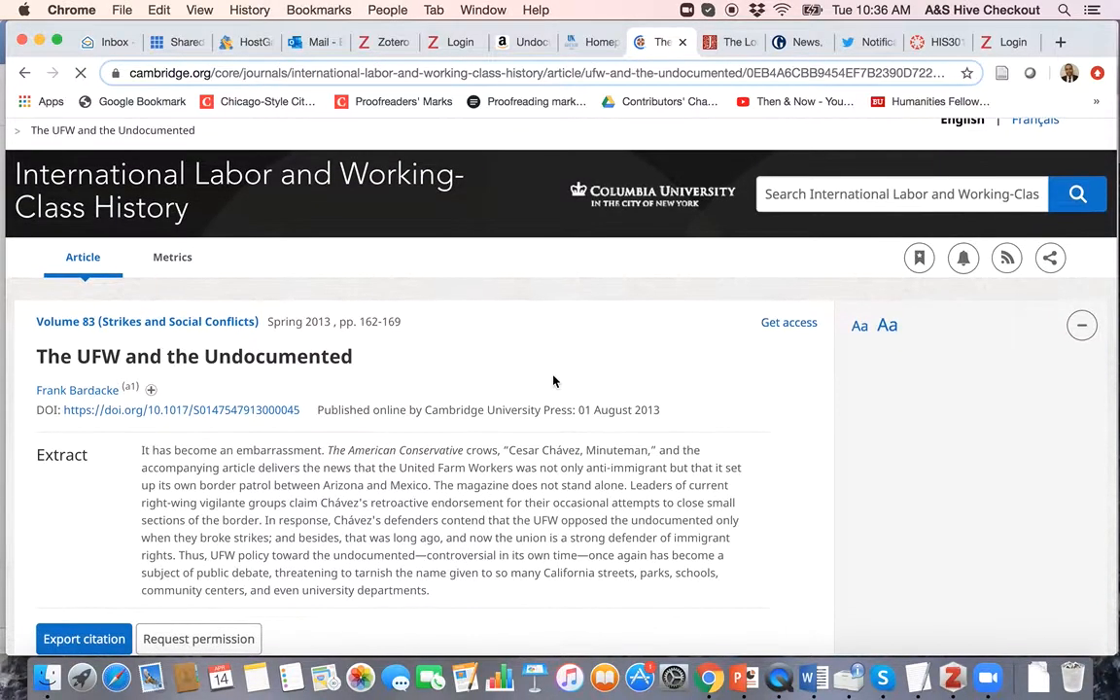
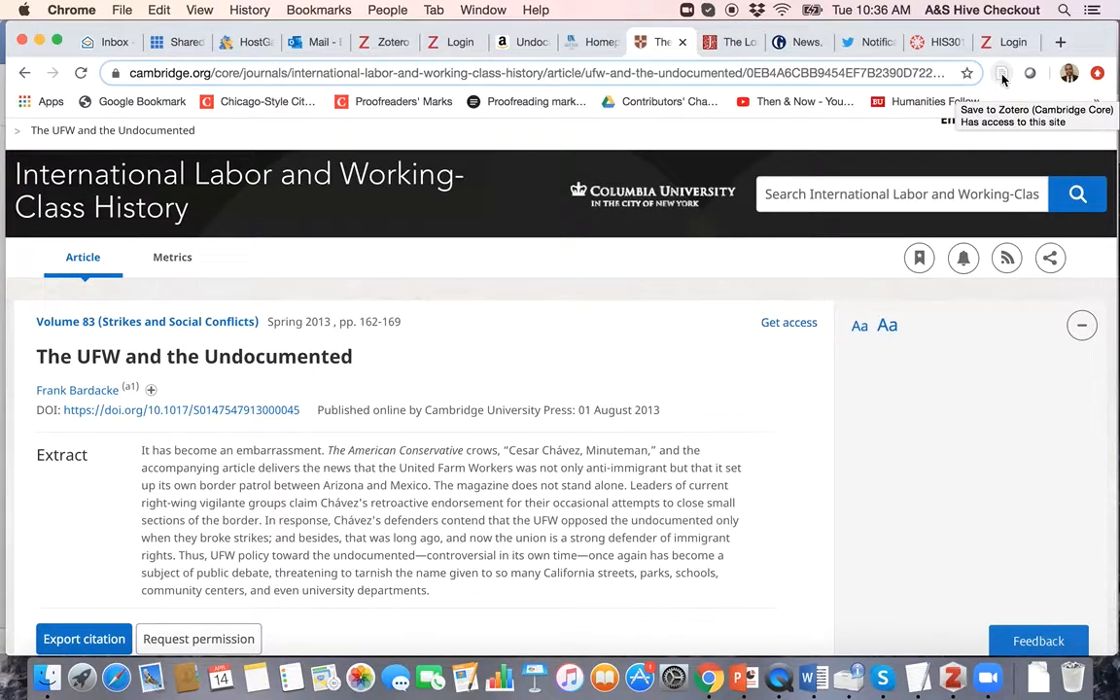
Step: Save the Cambridge Core article to My Library with the Zotero Connector and switch to Zotero
click(1002, 78)
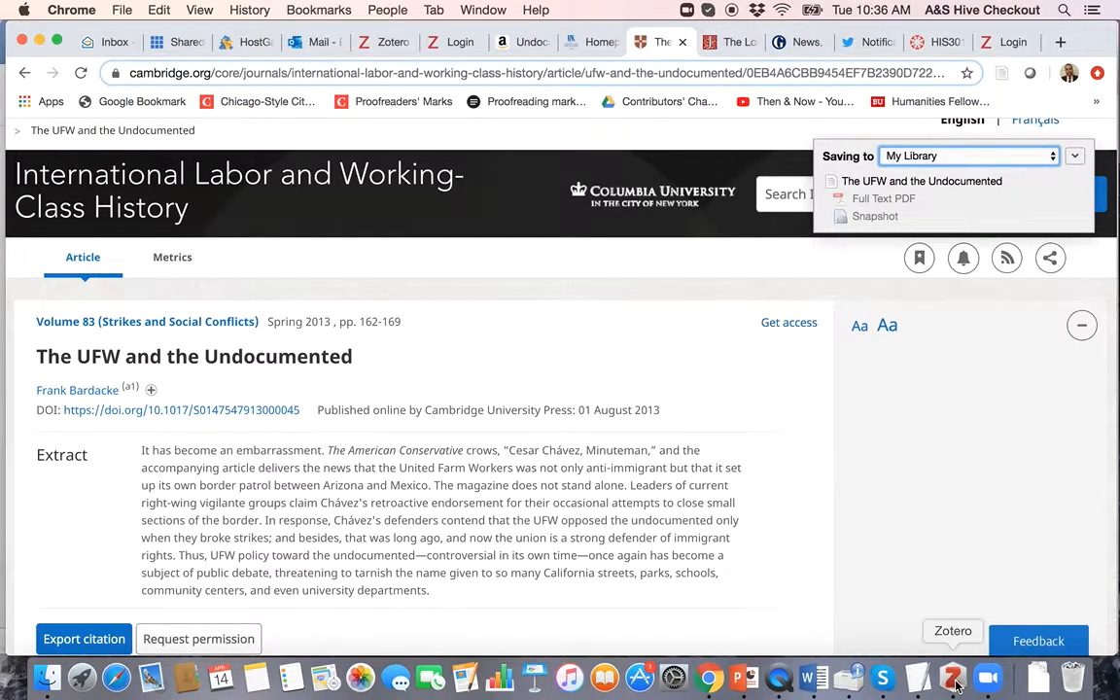
click(954, 680)
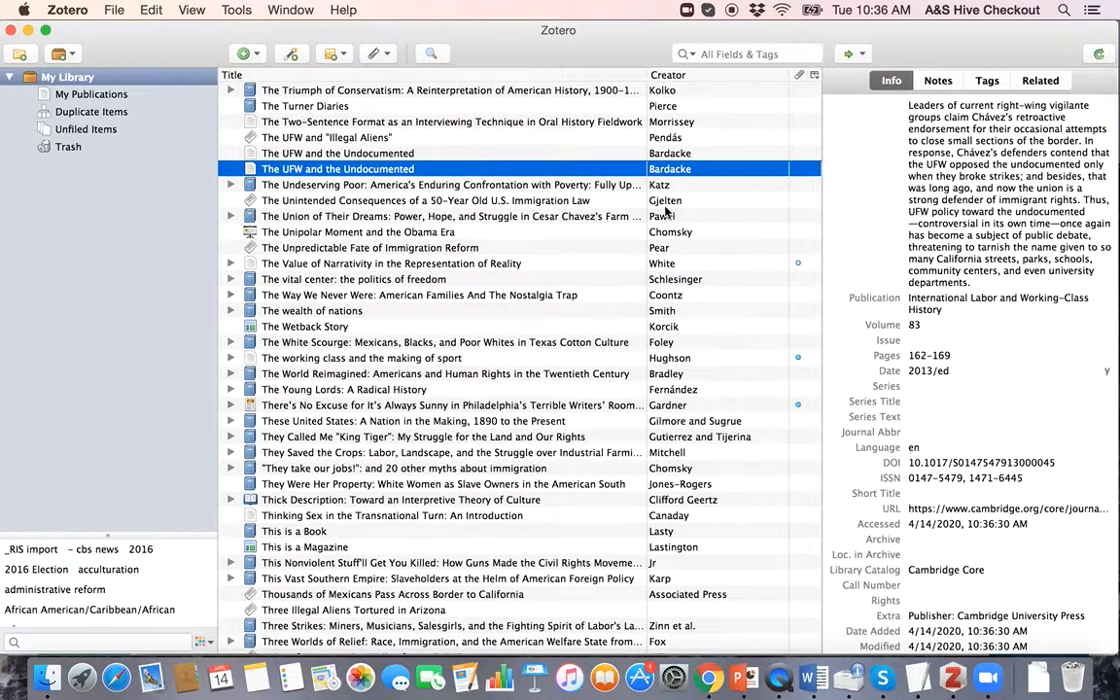
Step: Review the new item's Info fields: author, Publication, Volume and Issue
scroll(495, 175, up, 5)
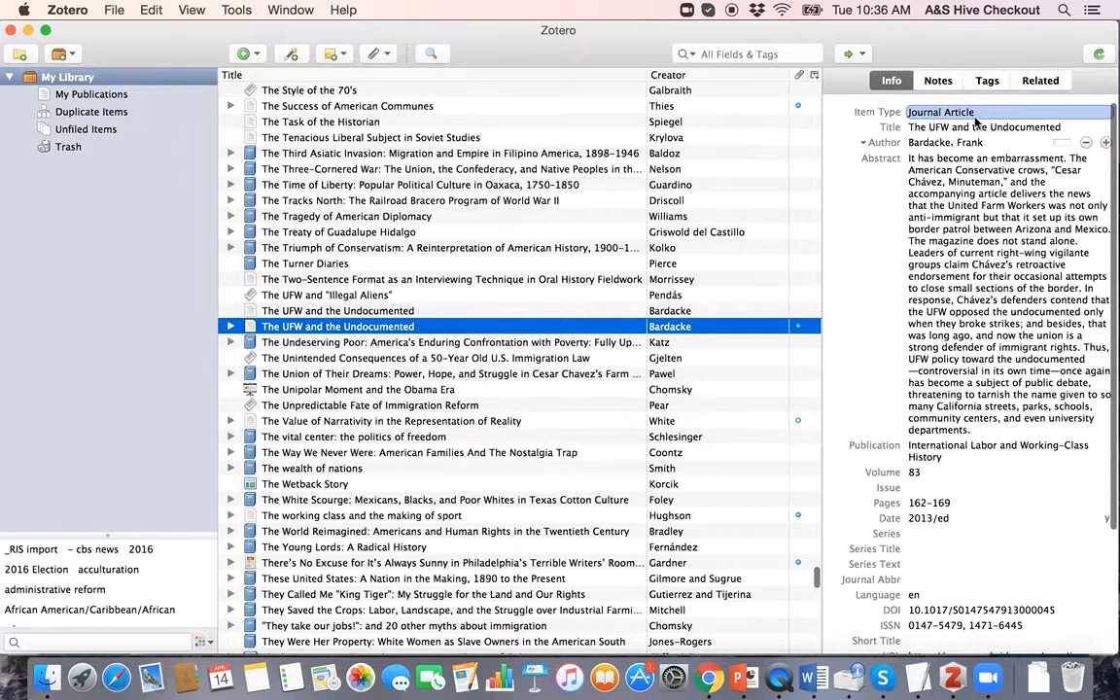
key(Tab)
key(Tab)
key(Tab)
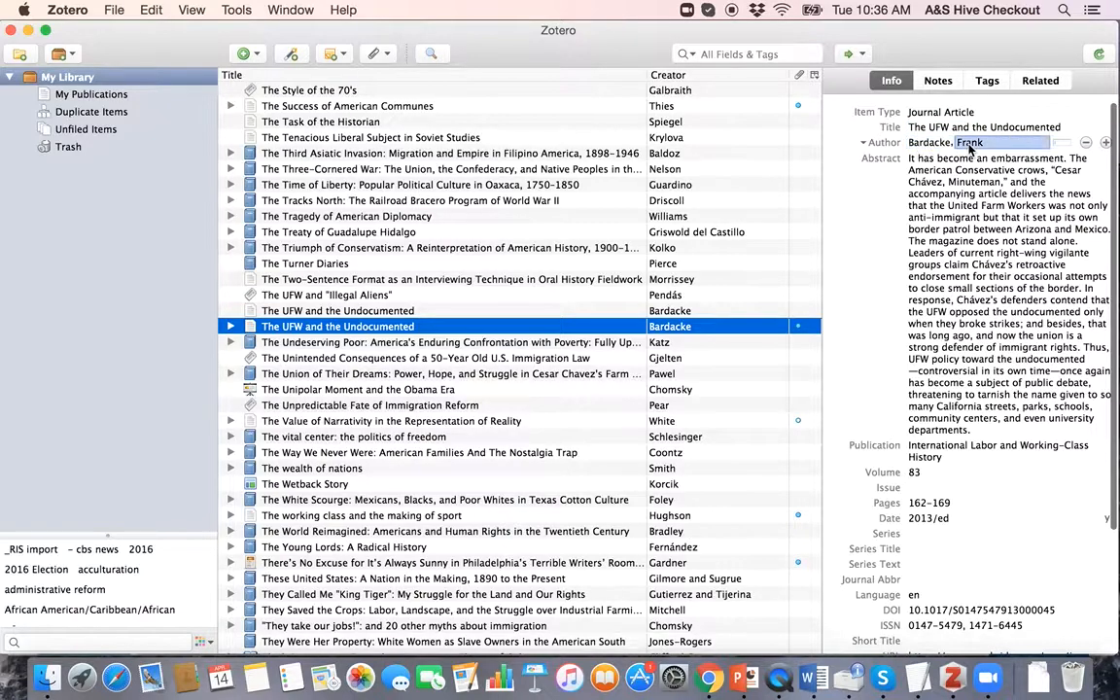
key(Tab)
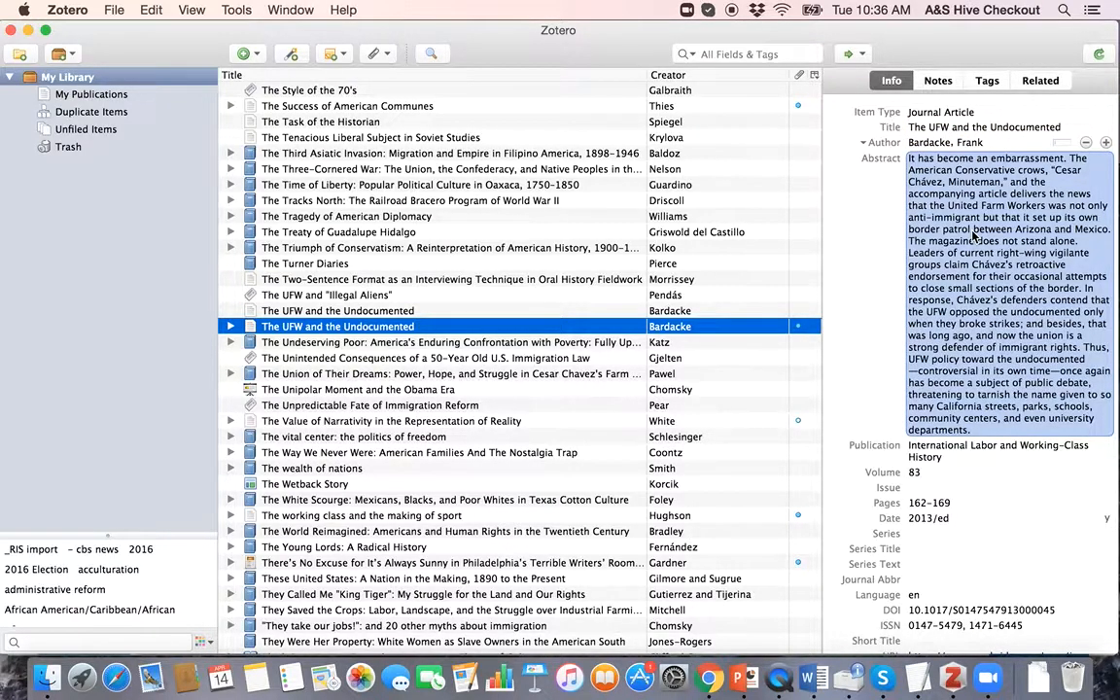
scroll(972, 236, down, 5)
click(939, 307)
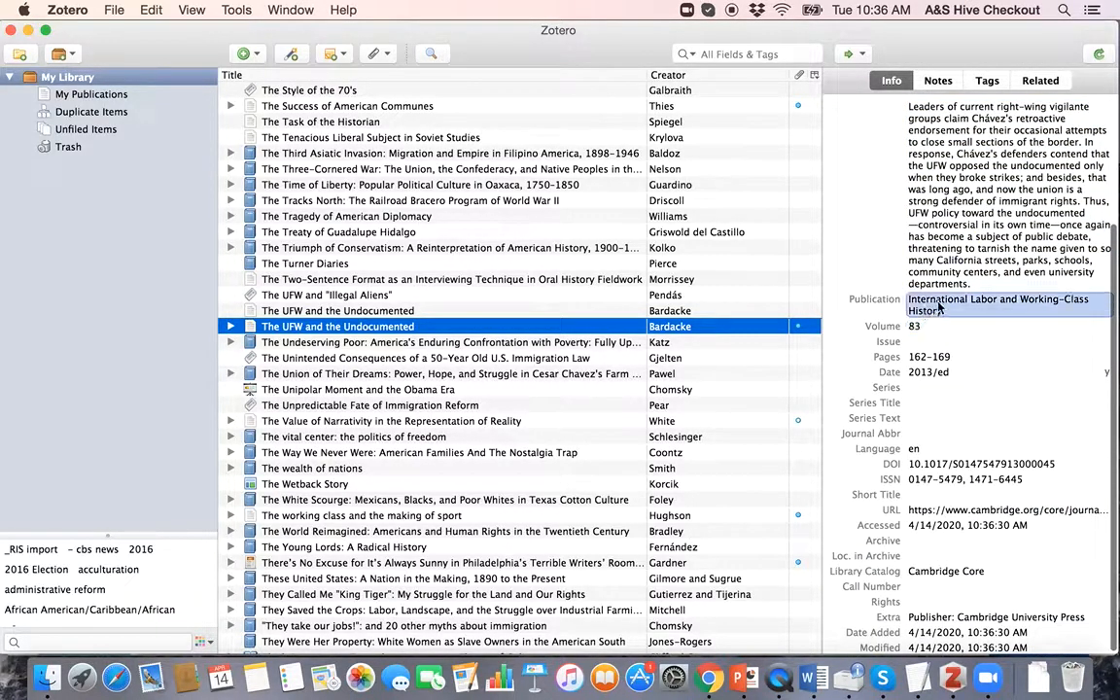
click(913, 326)
click(918, 342)
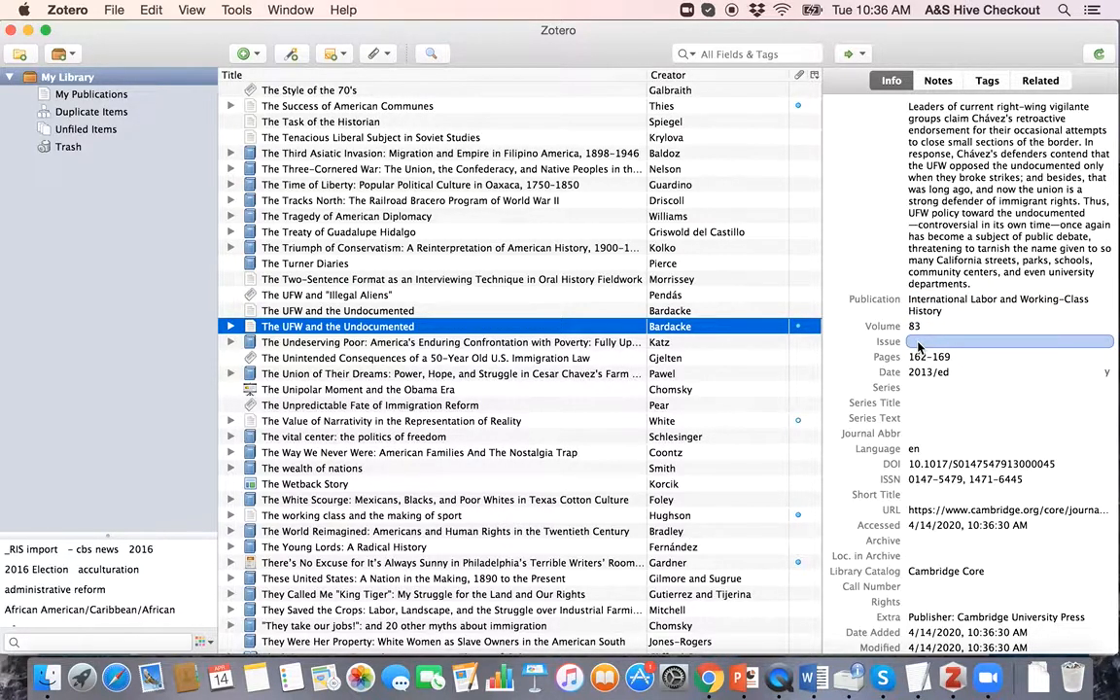
Step: Move the older 2014 duplicate of 'The UFW and the Undocumented' to the Trash and return to Chrome
click(504, 313)
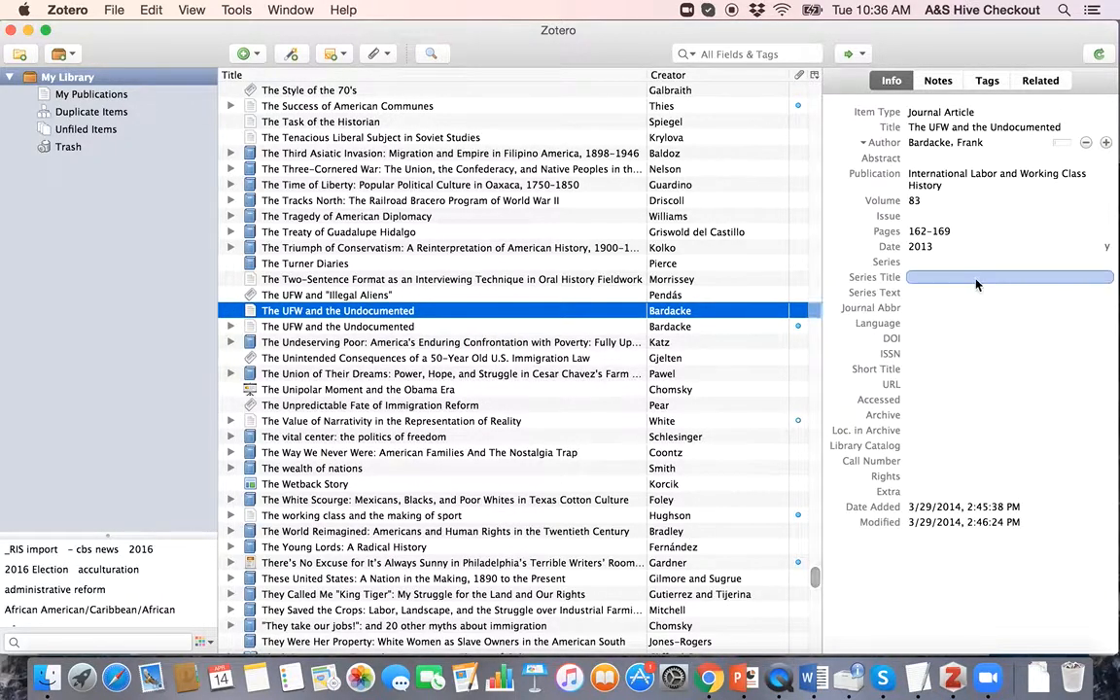
click(961, 201)
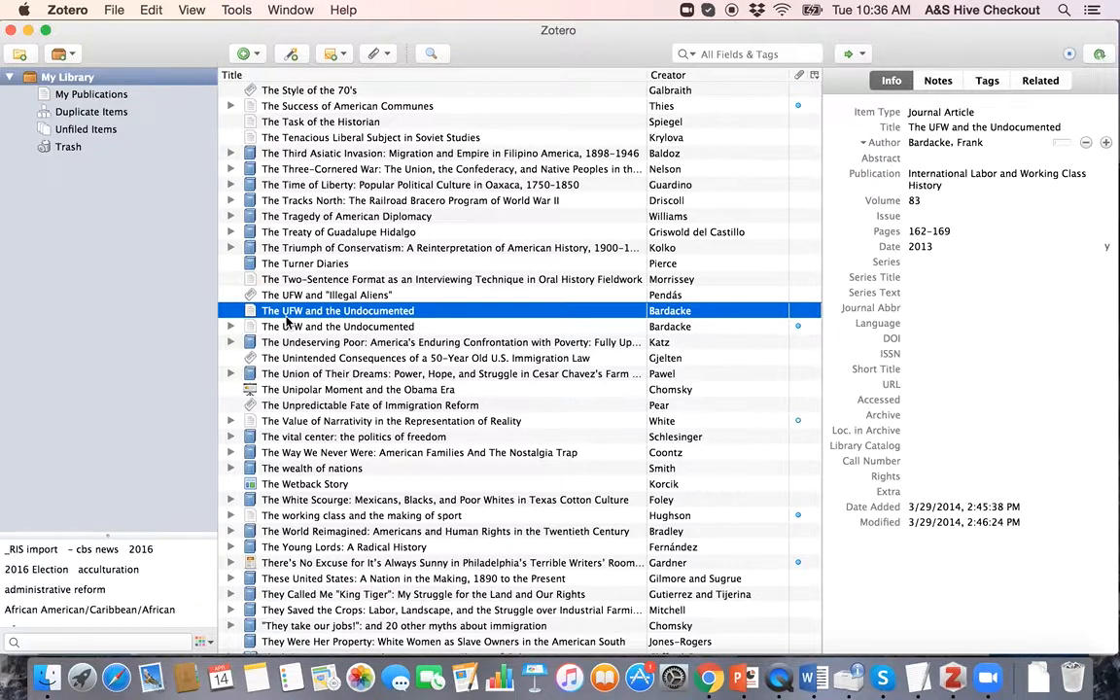
key(Delete)
key(Return)
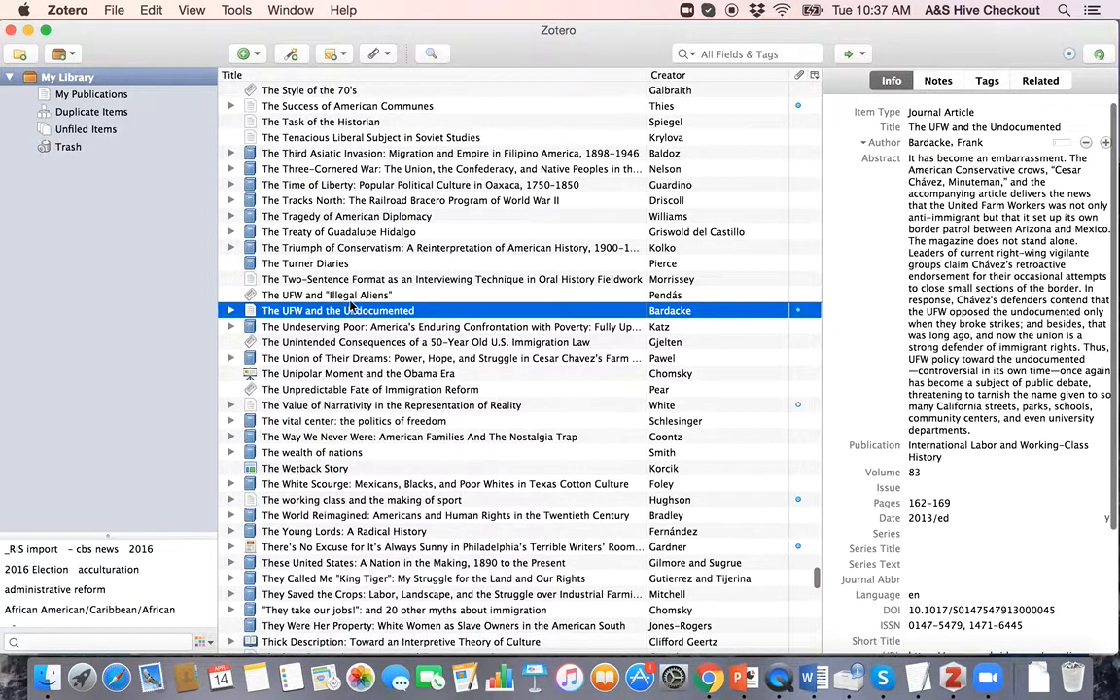
key(ctrl+Up)
click(455, 324)
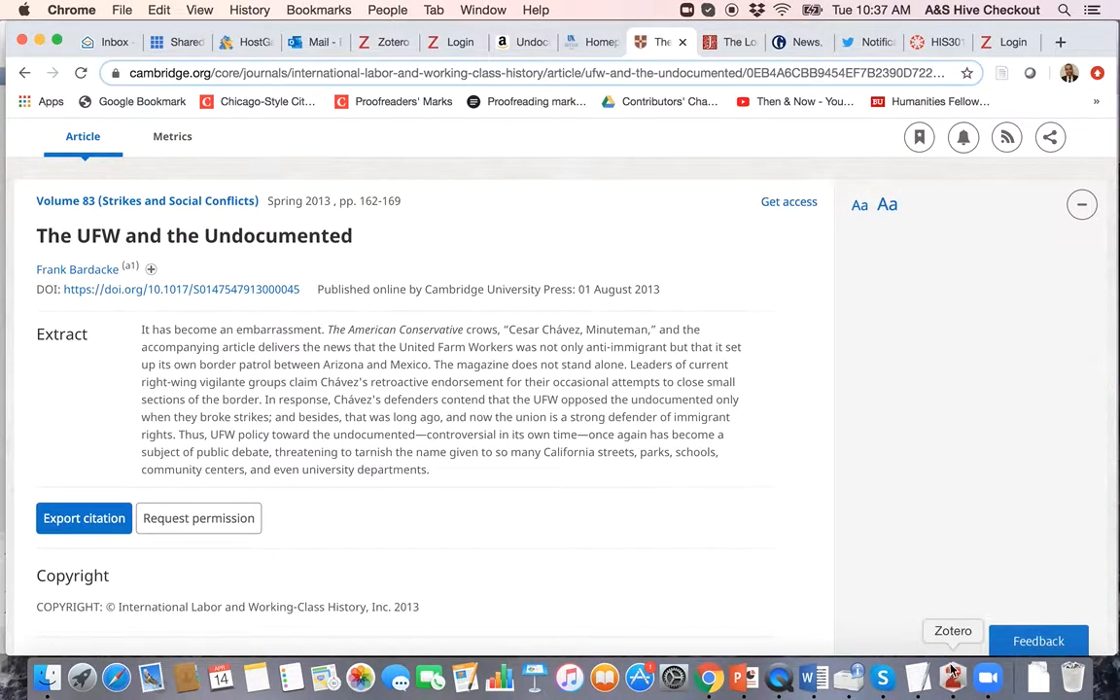
Step: Check the saved item's abstract in Zotero, then go back to Chrome
click(953, 671)
click(950, 413)
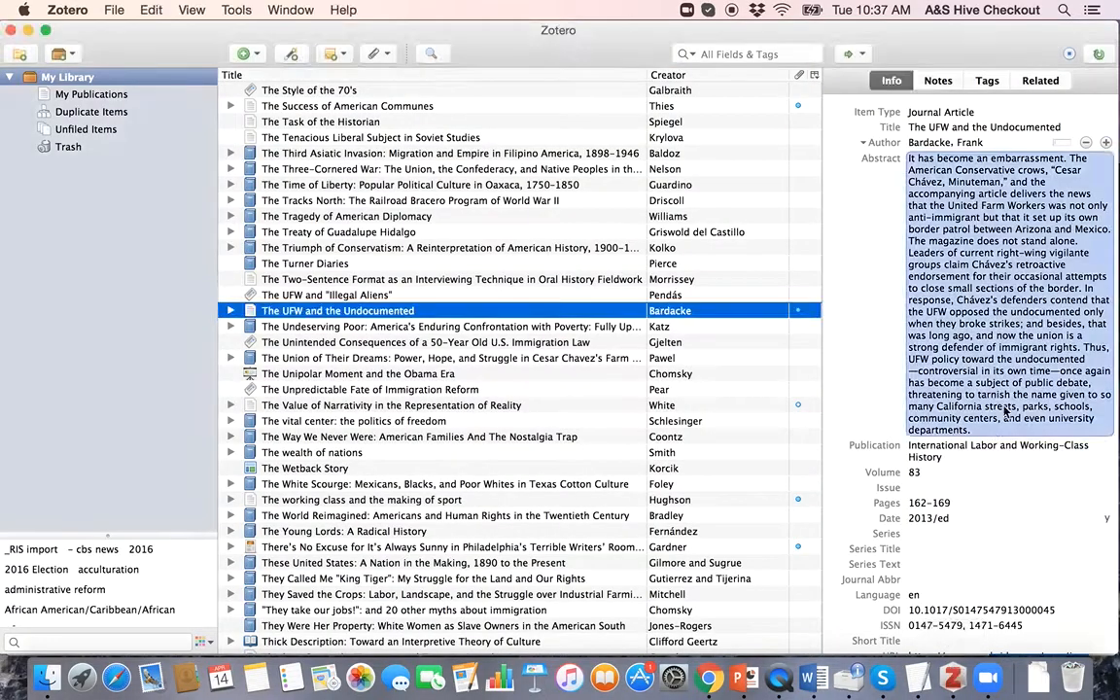
key(ctrl+Up)
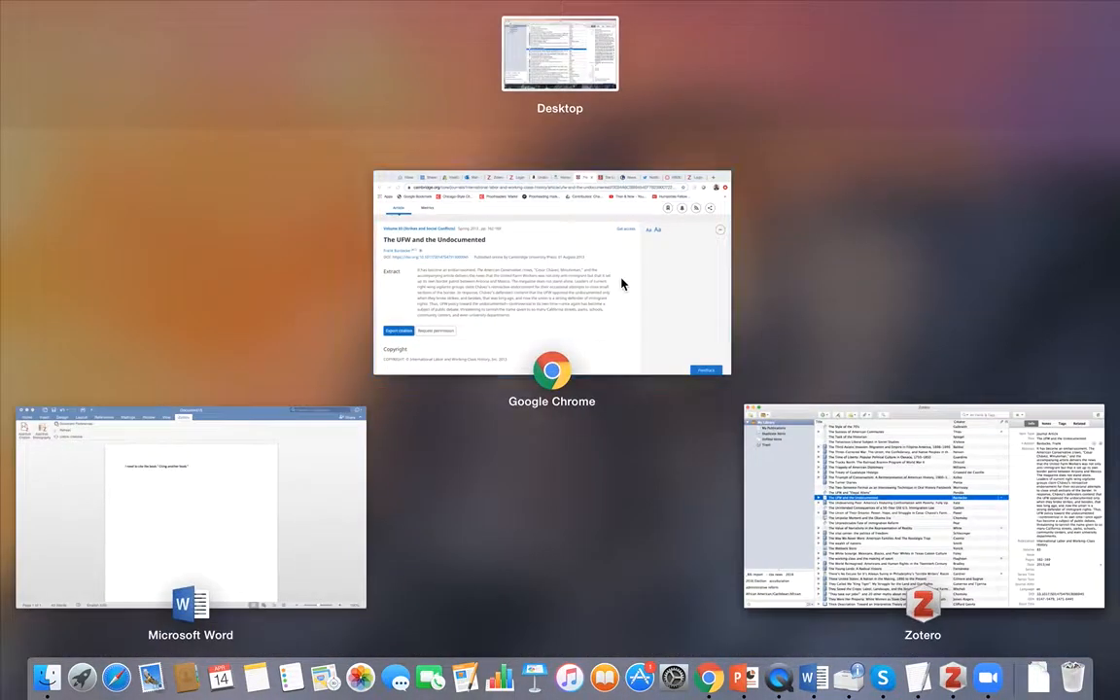
click(625, 282)
Step: Save the JSTOR article 'The Long Civil Rights Movement and the Political Uses of the Past' to My Library
click(731, 42)
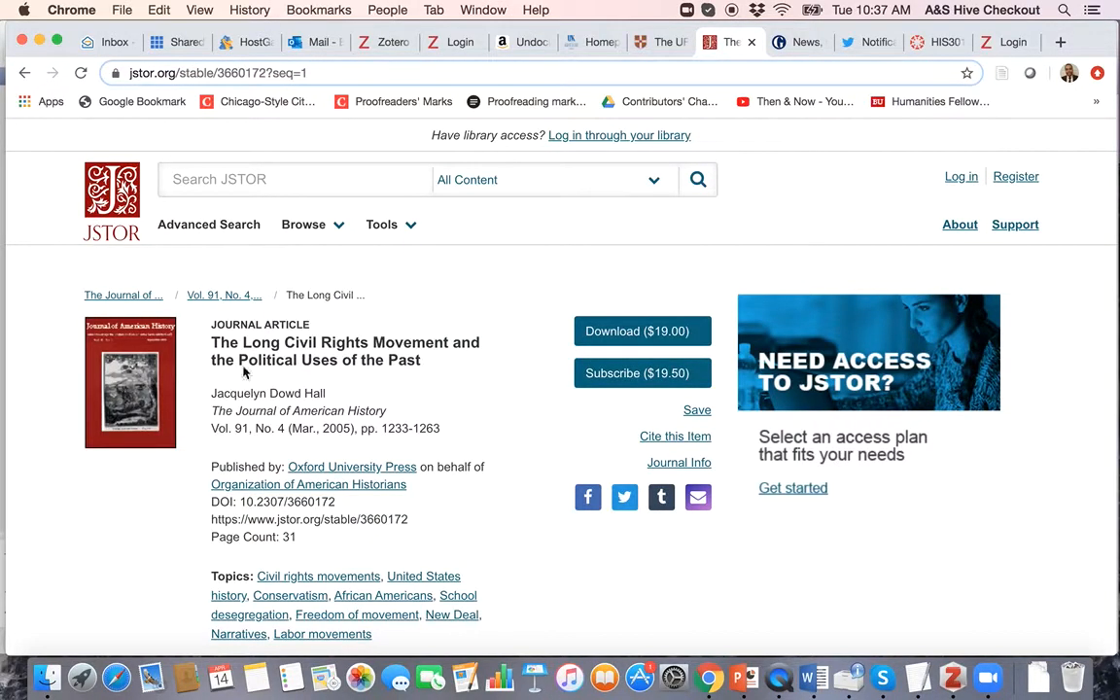
drag(212, 340, 436, 361)
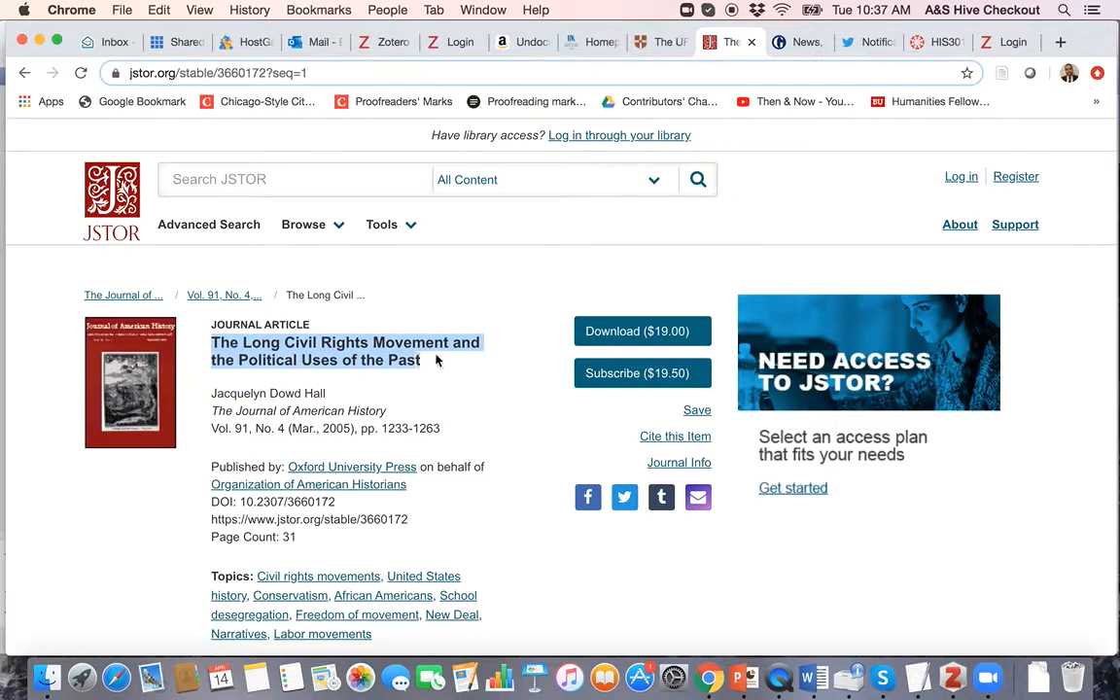
click(442, 370)
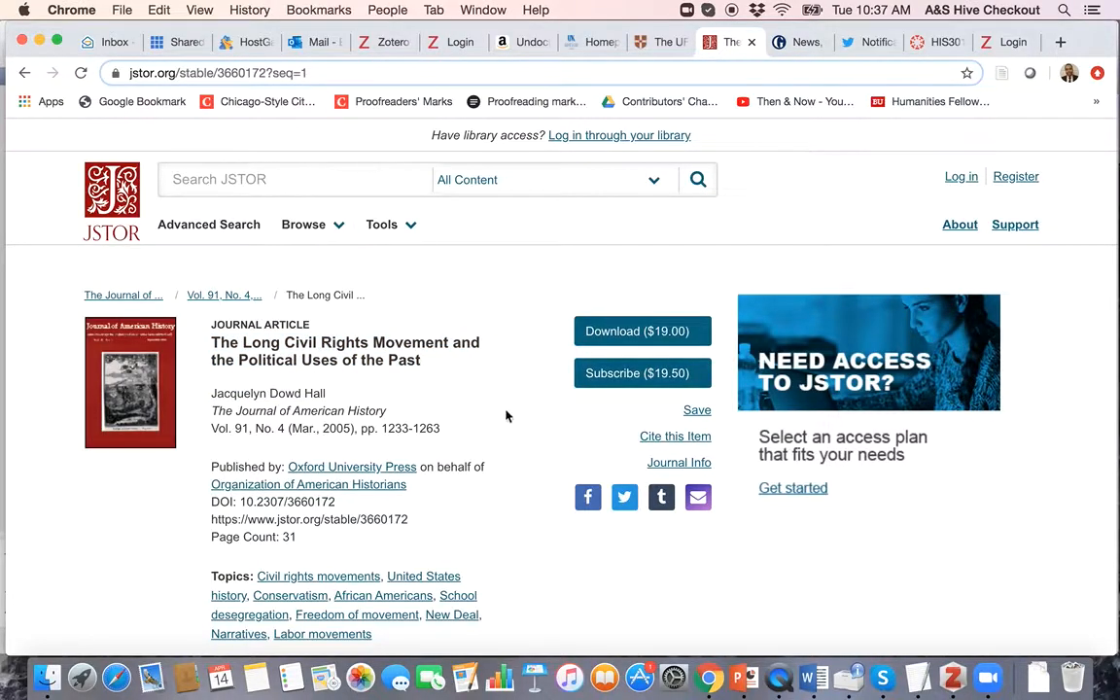
scroll(410, 390, down, 1)
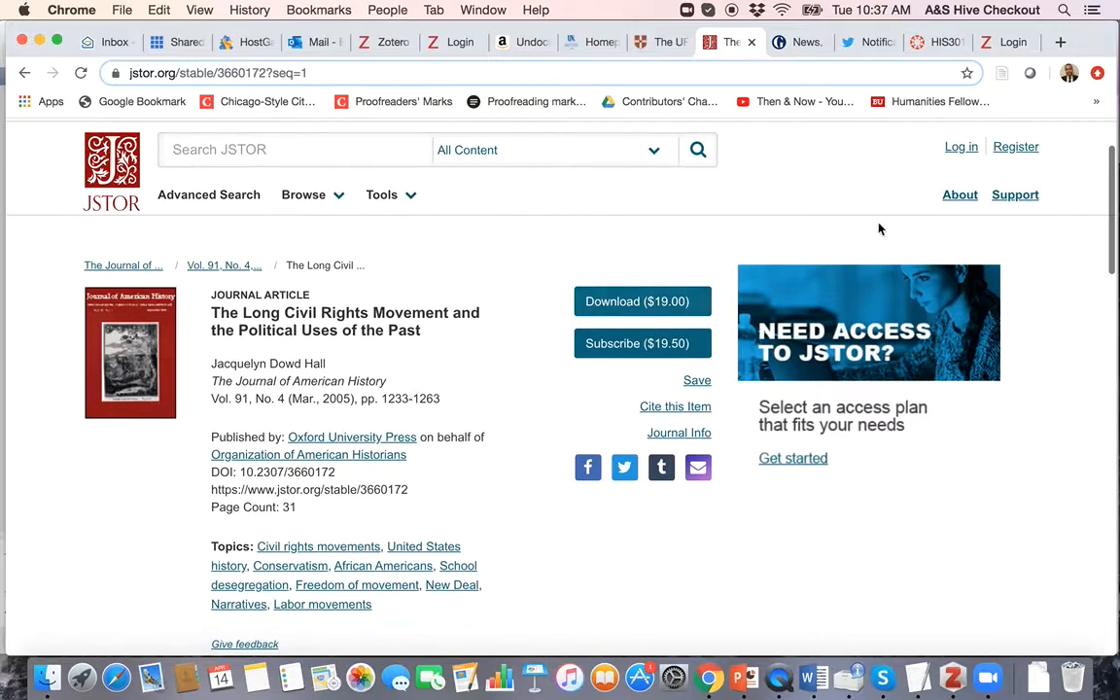
click(862, 73)
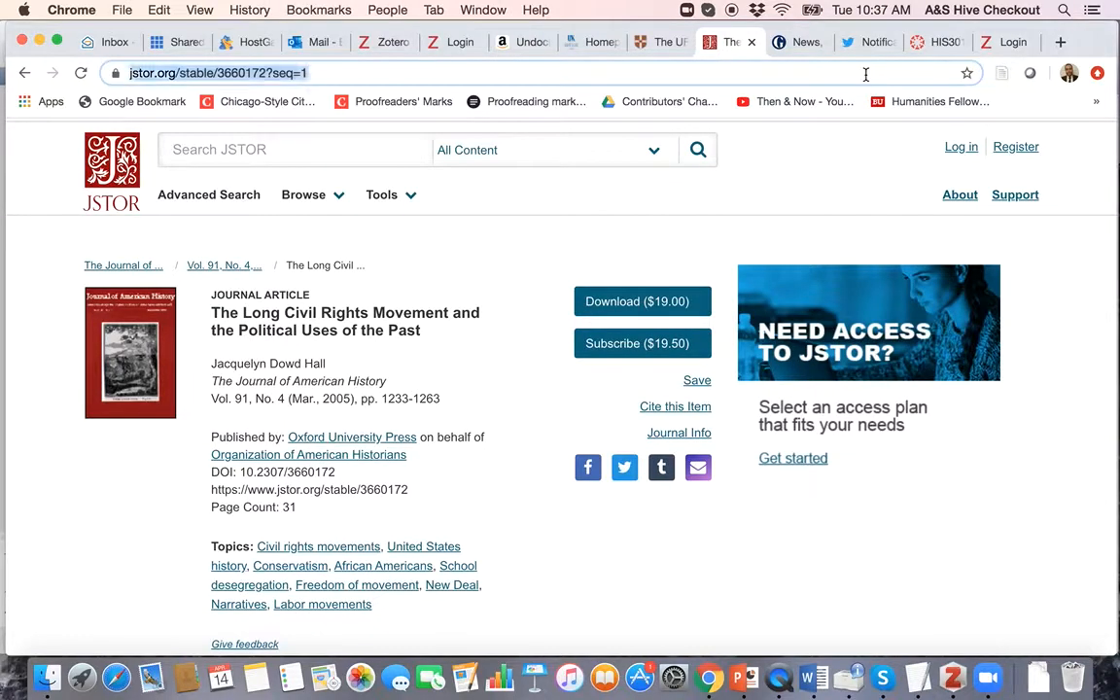
click(1064, 287)
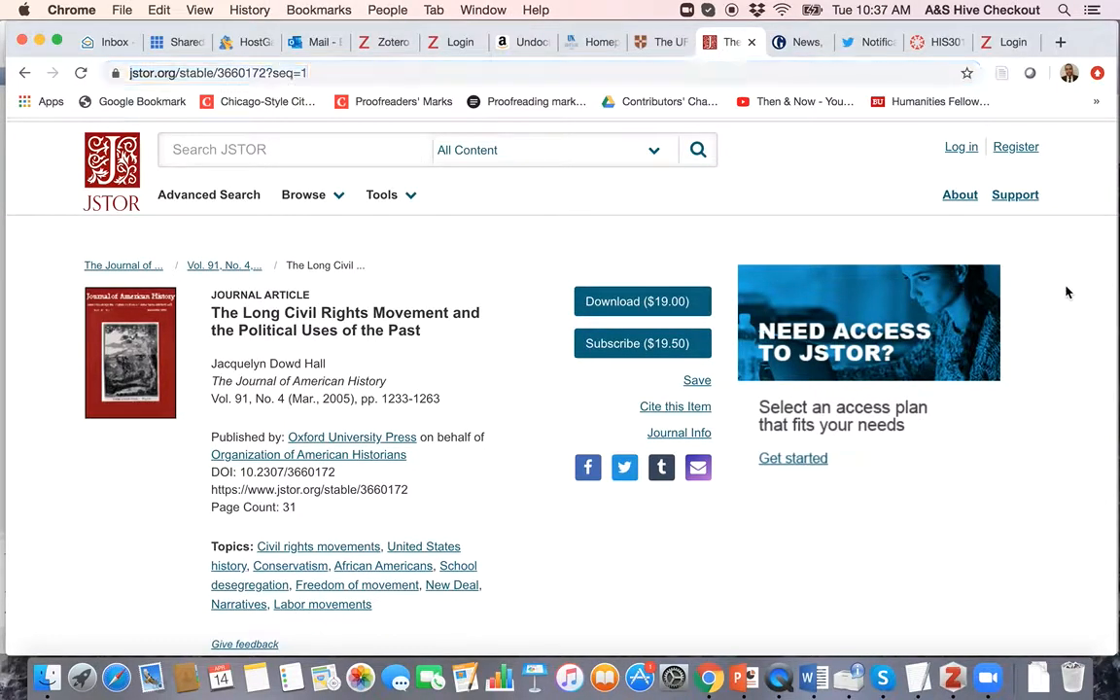
click(1001, 75)
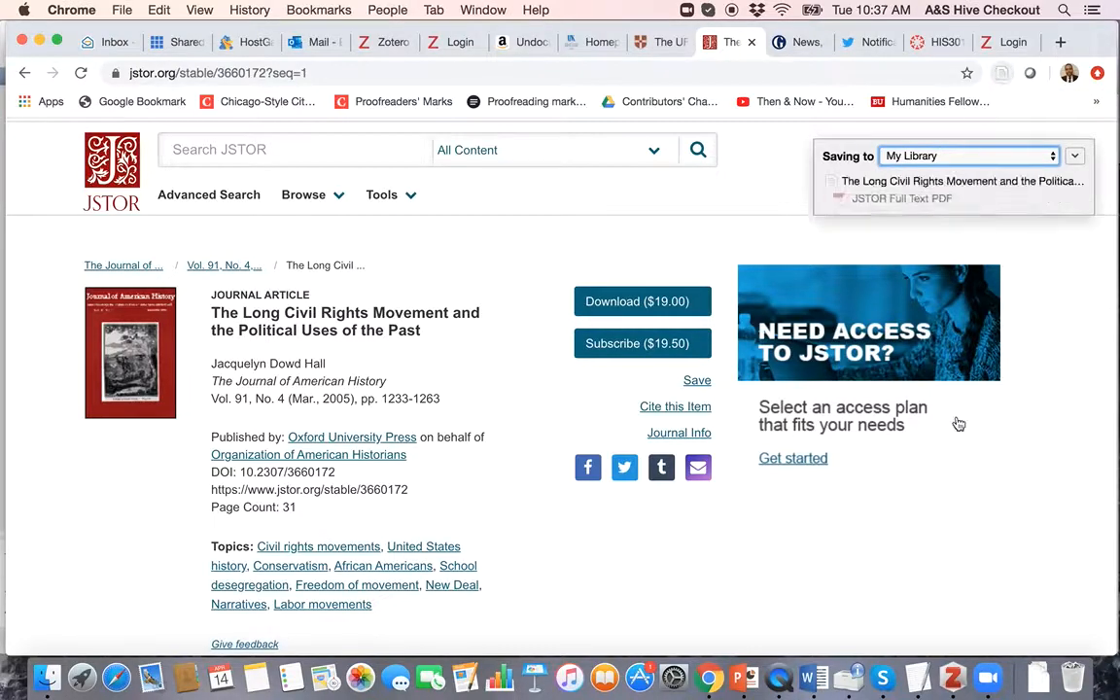
click(952, 678)
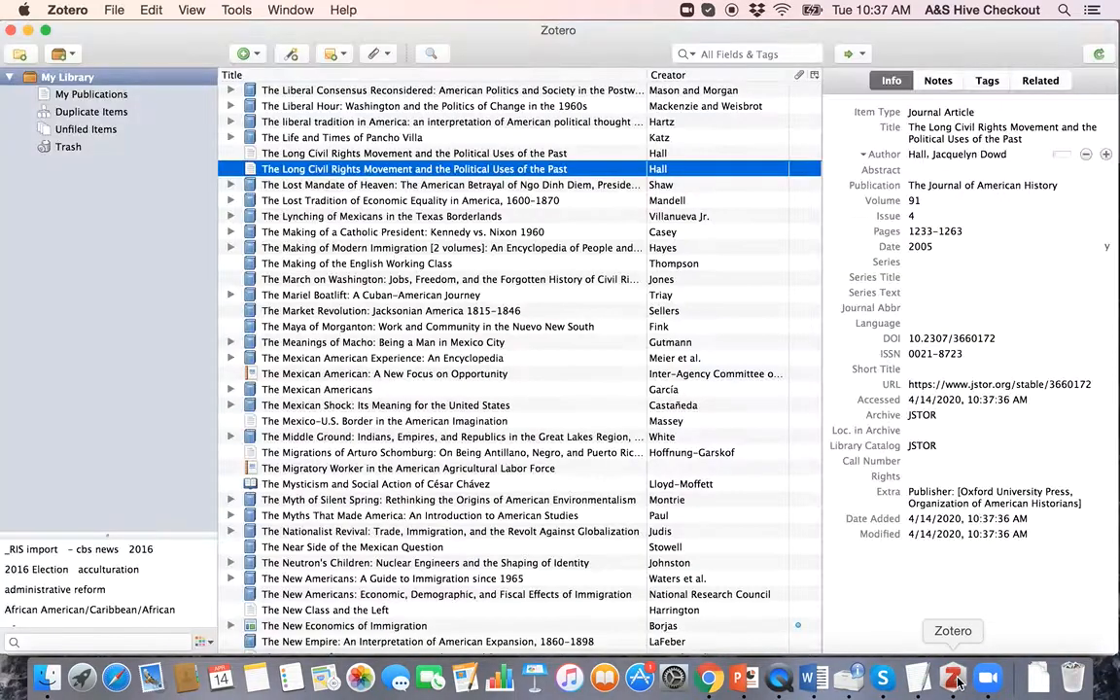
Step: Move the older duplicate Long Civil Rights Movement entry to the Trash
click(435, 153)
key(Delete)
key(Return)
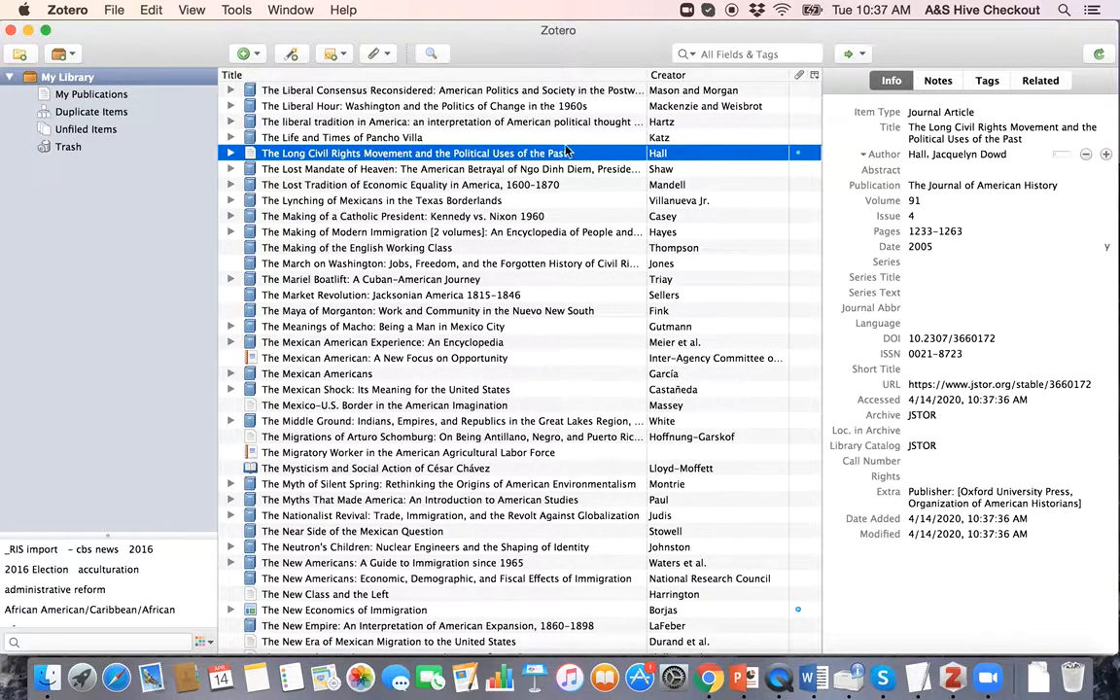
Step: Look over the new JSTOR item's Item Type and author fields, then return to Chrome
click(959, 114)
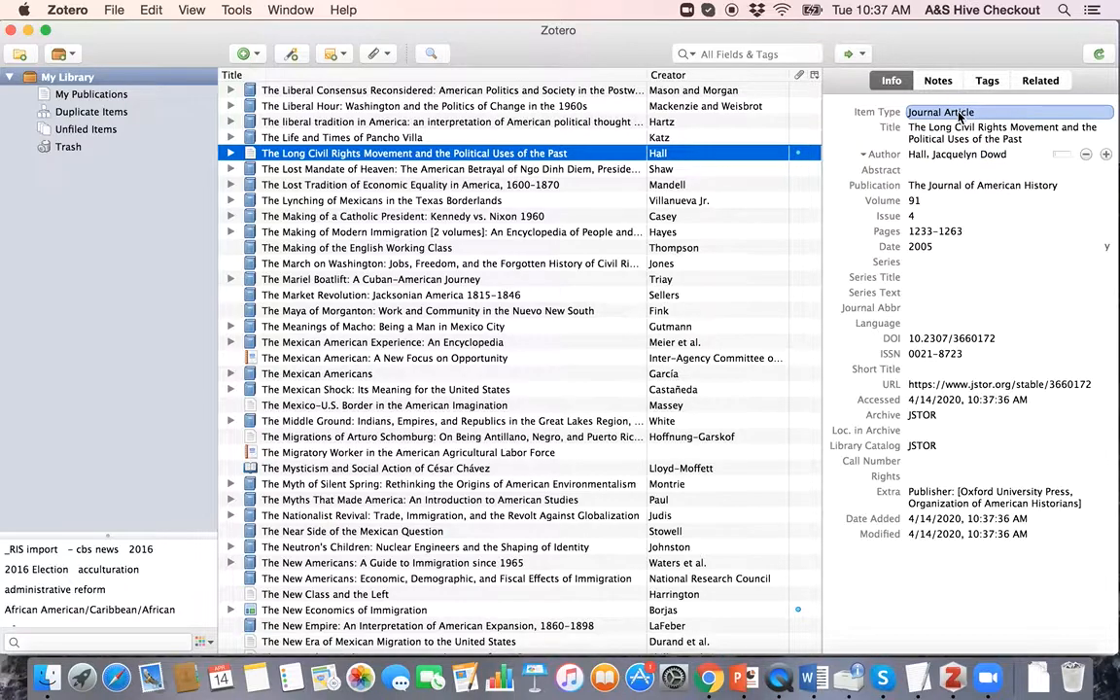
key(Tab)
key(Tab)
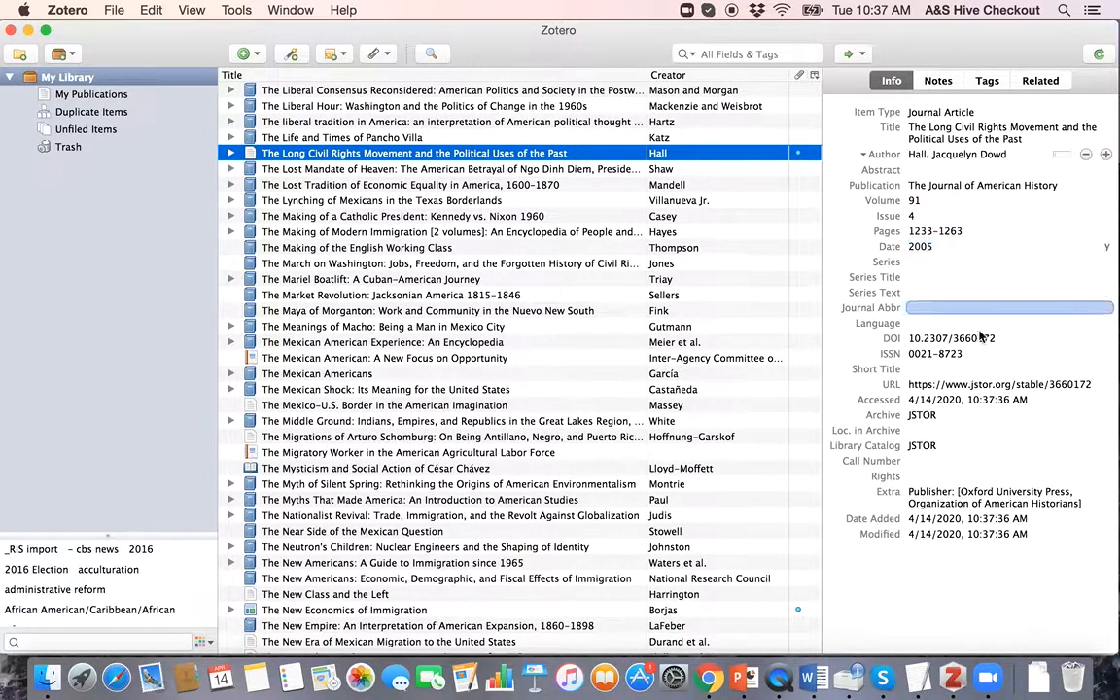
key(ctrl+Up)
click(657, 270)
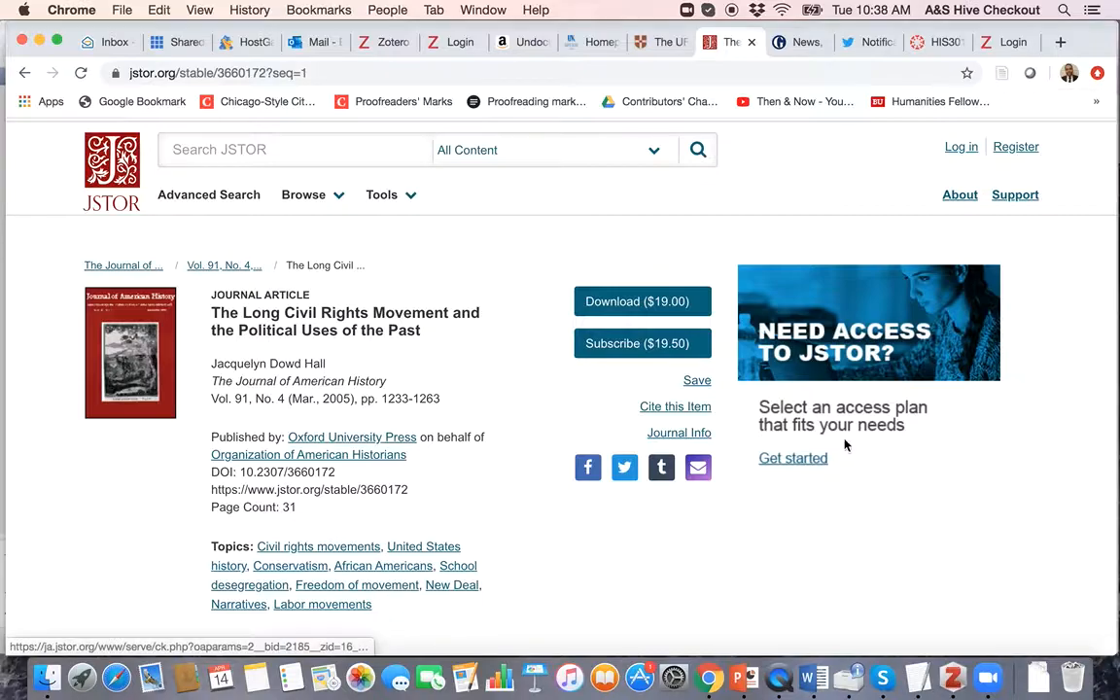
Step: Switch to the Word document and place the cursor after footnote 2
key(ctrl+Up)
click(387, 365)
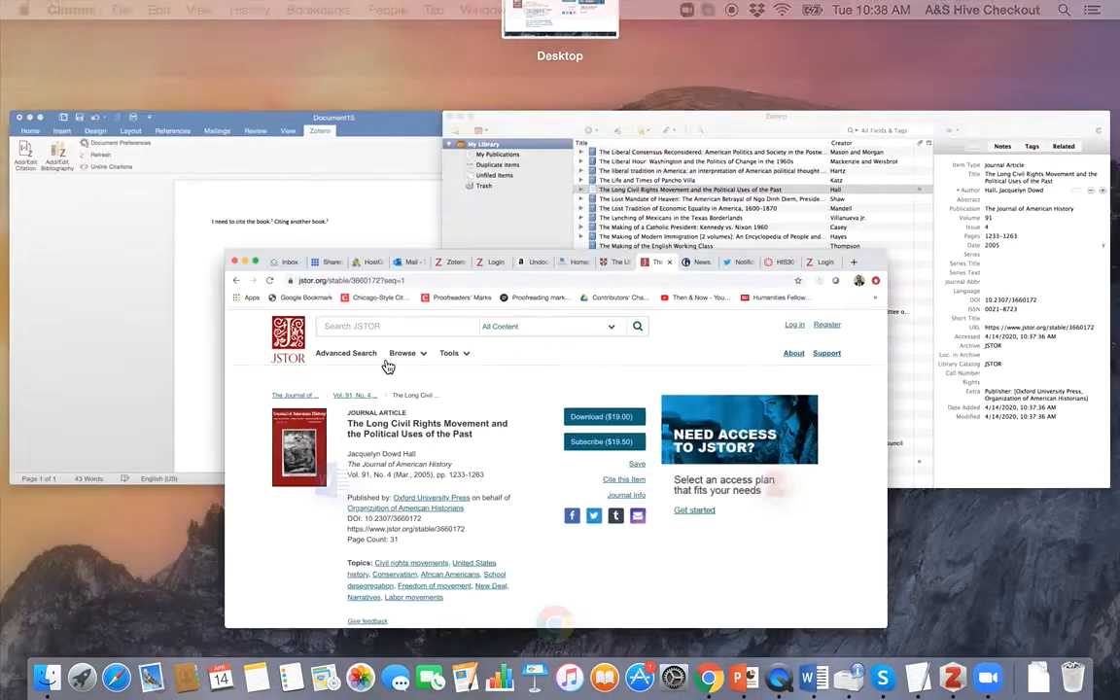
key(ctrl+Up)
click(270, 500)
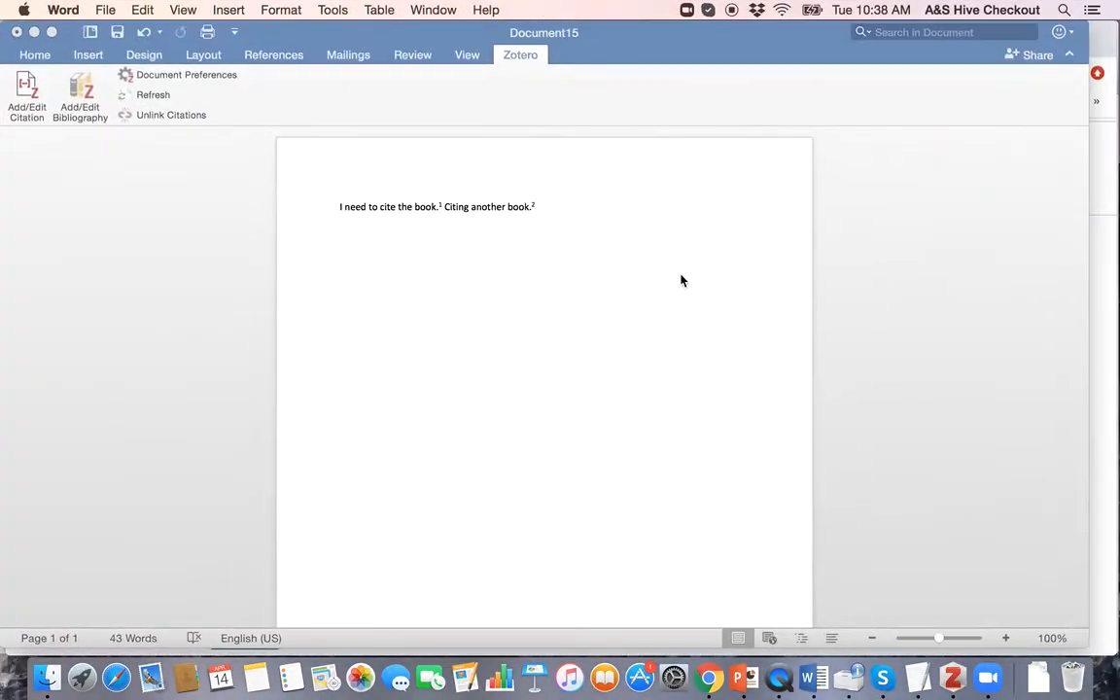
click(673, 204)
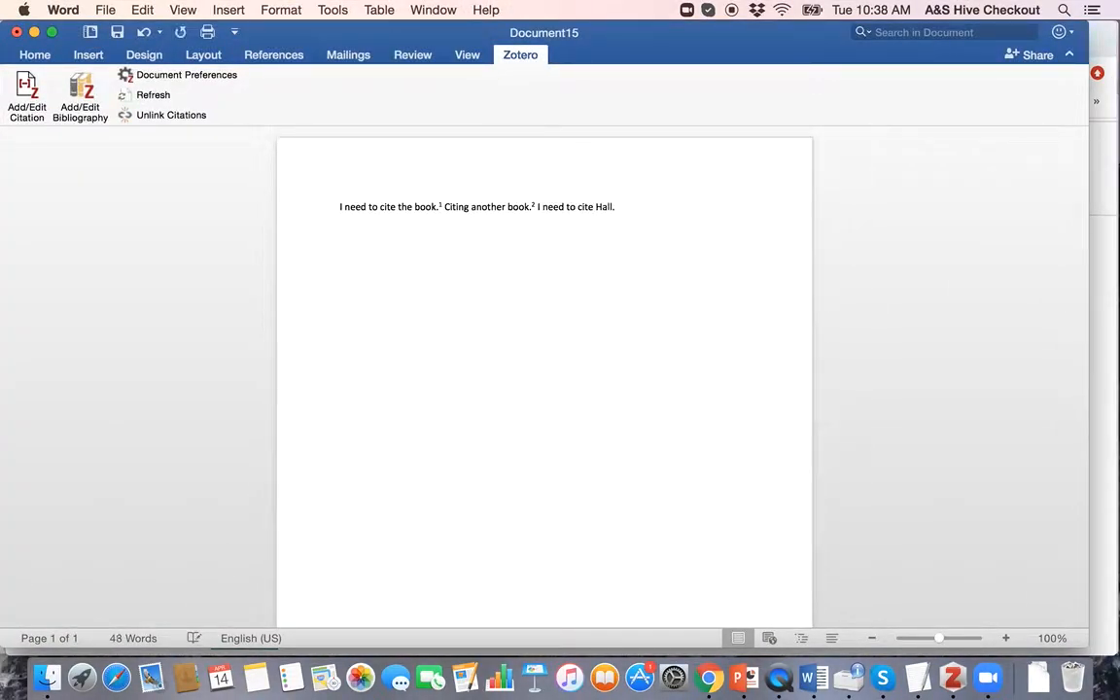
Step: Insert a Zotero citation by searching 'uses of the past' and picking Hall, 2005
click(25, 90)
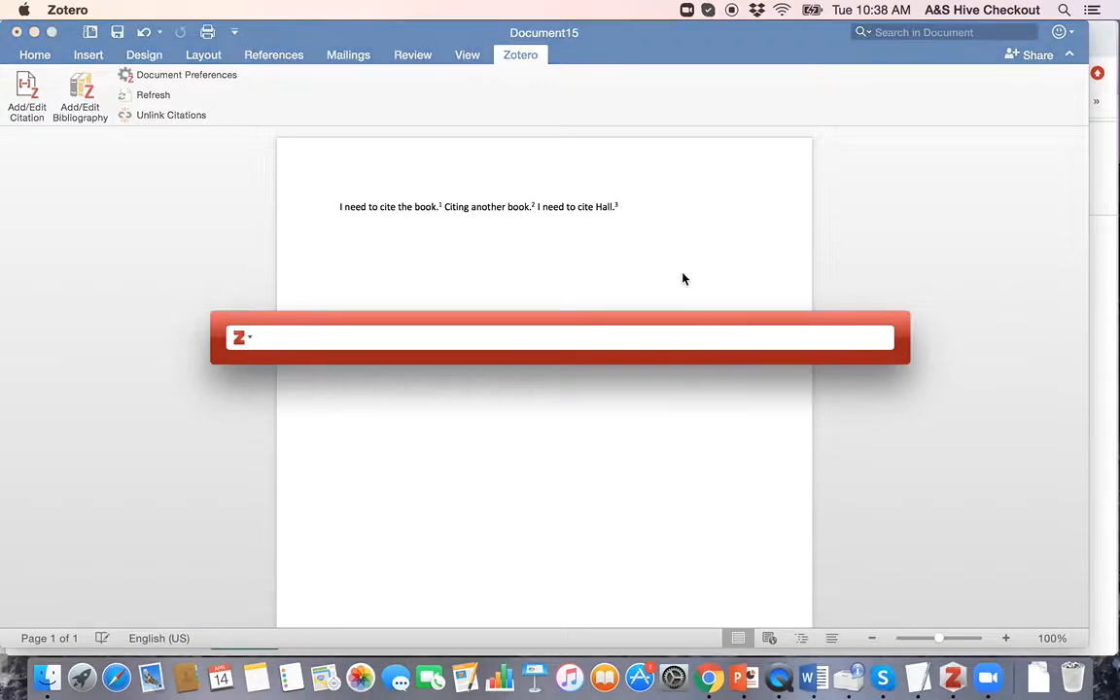
text(Hall)
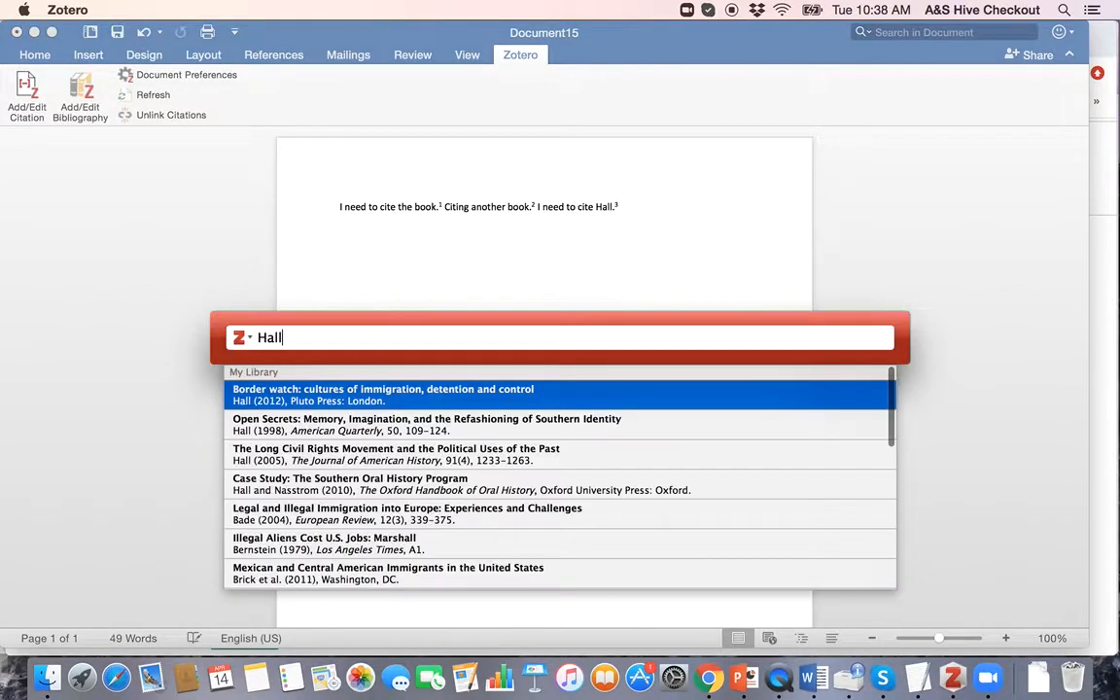
key(super+a)
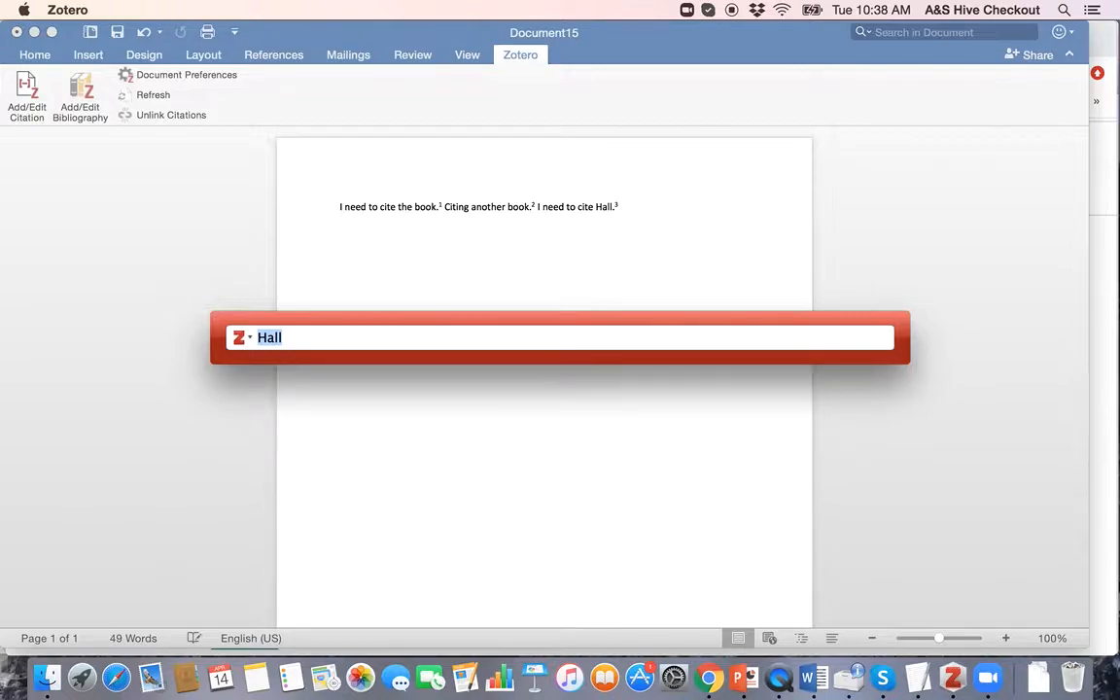
key(BackSpace)
text(uses of the past)
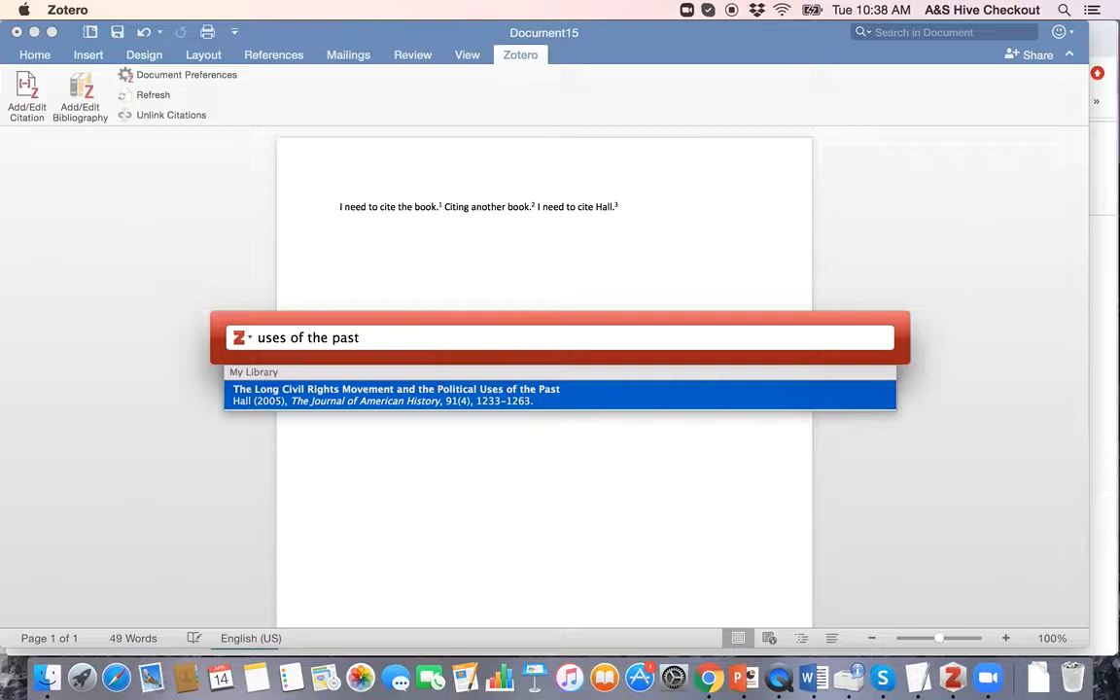
key(Return)
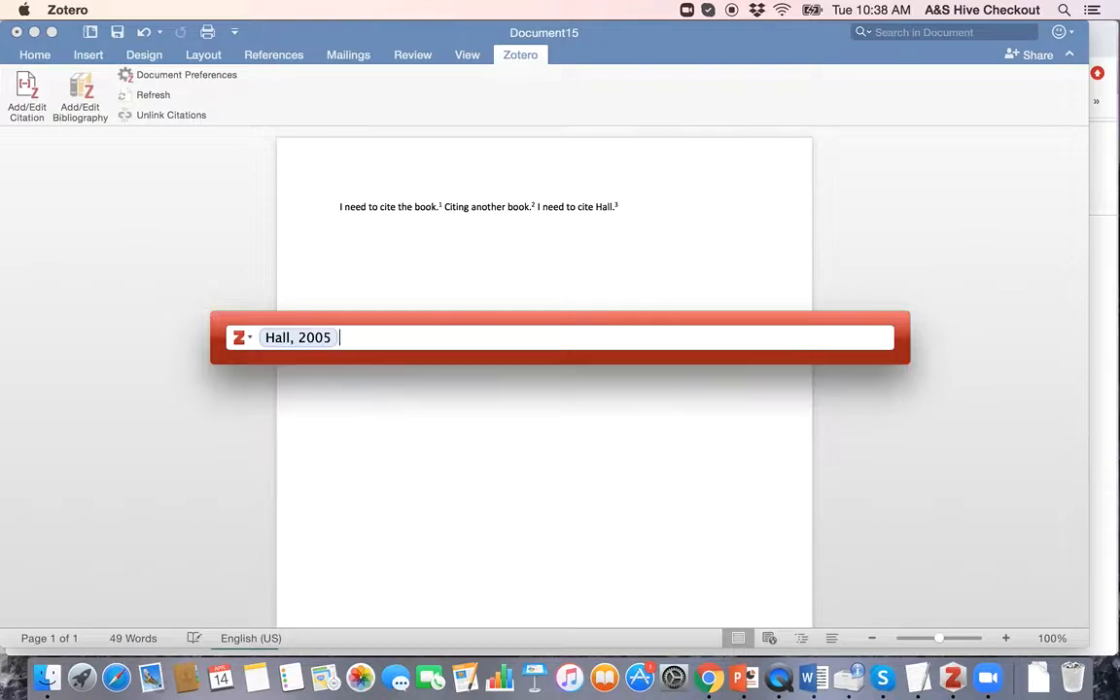
click(296, 340)
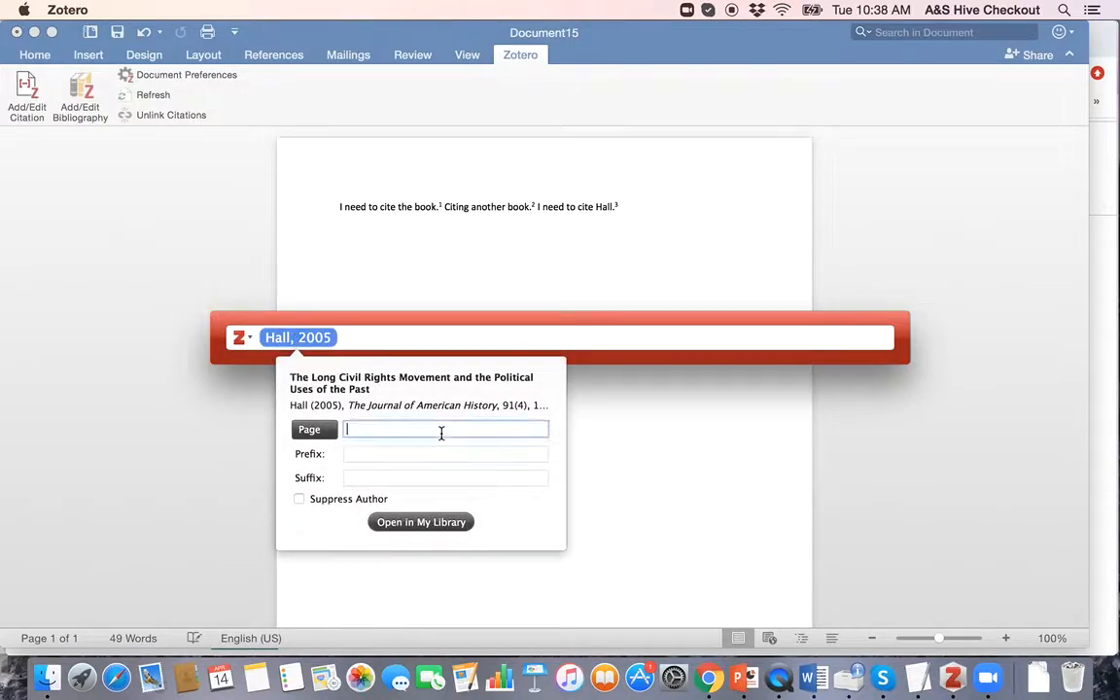
key(ctrl+Up)
Step: Confirm the article's page range 1233–1263 in Zotero, then return to the citation search
click(785, 295)
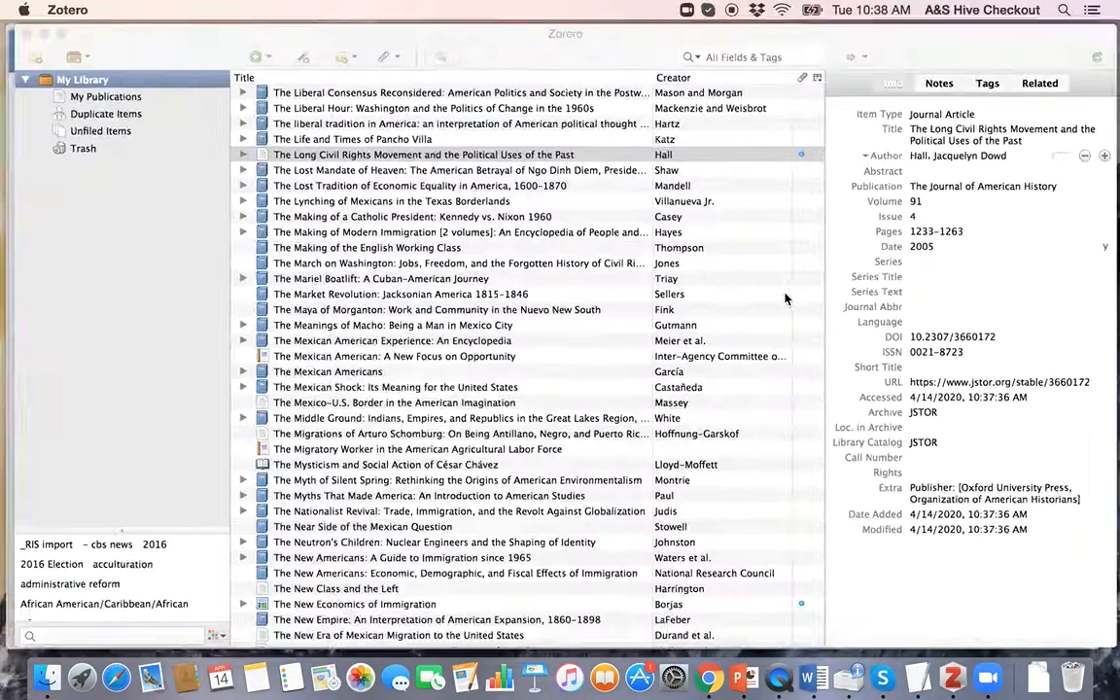
click(928, 234)
key(ctrl+Up)
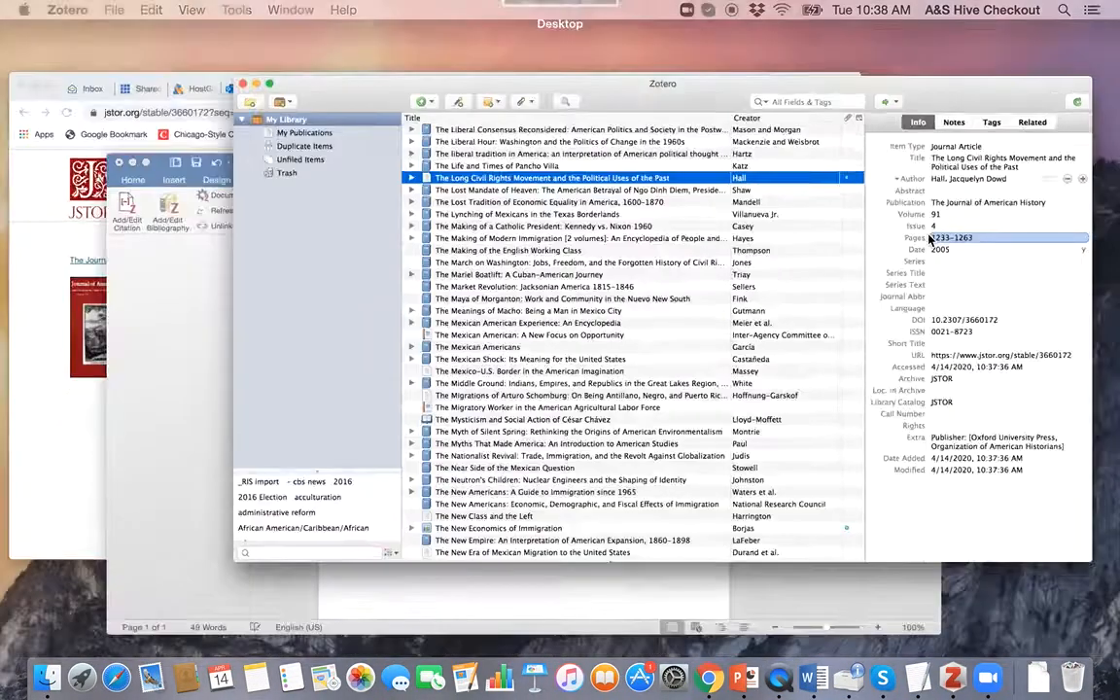
click(425, 544)
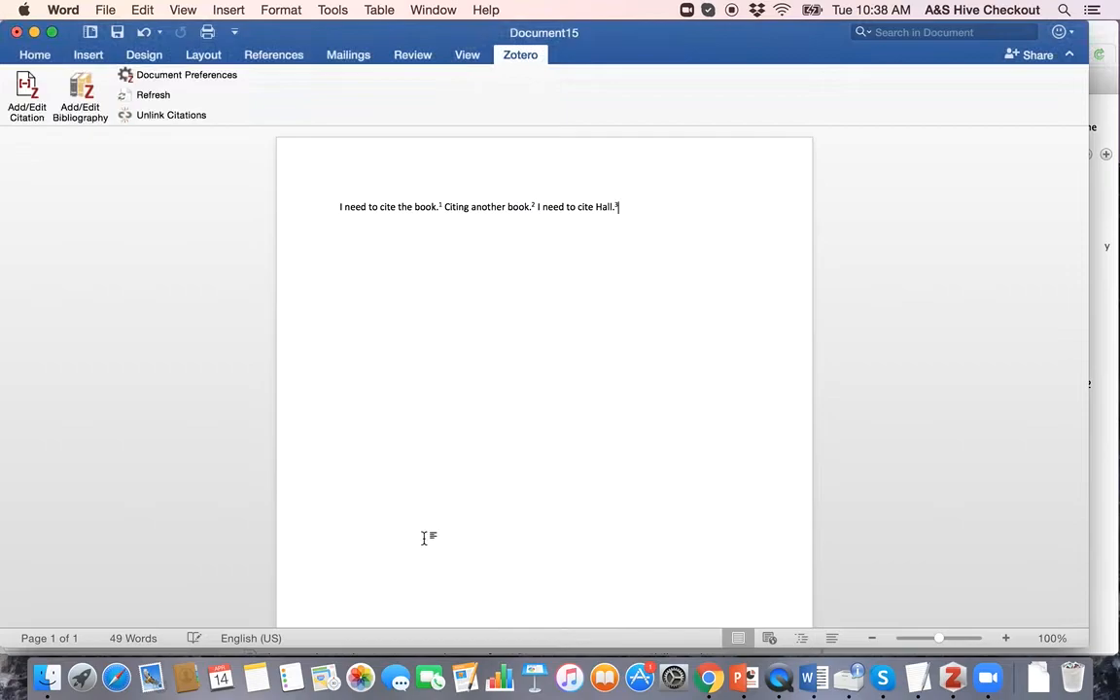
key(ctrl+Up)
click(789, 178)
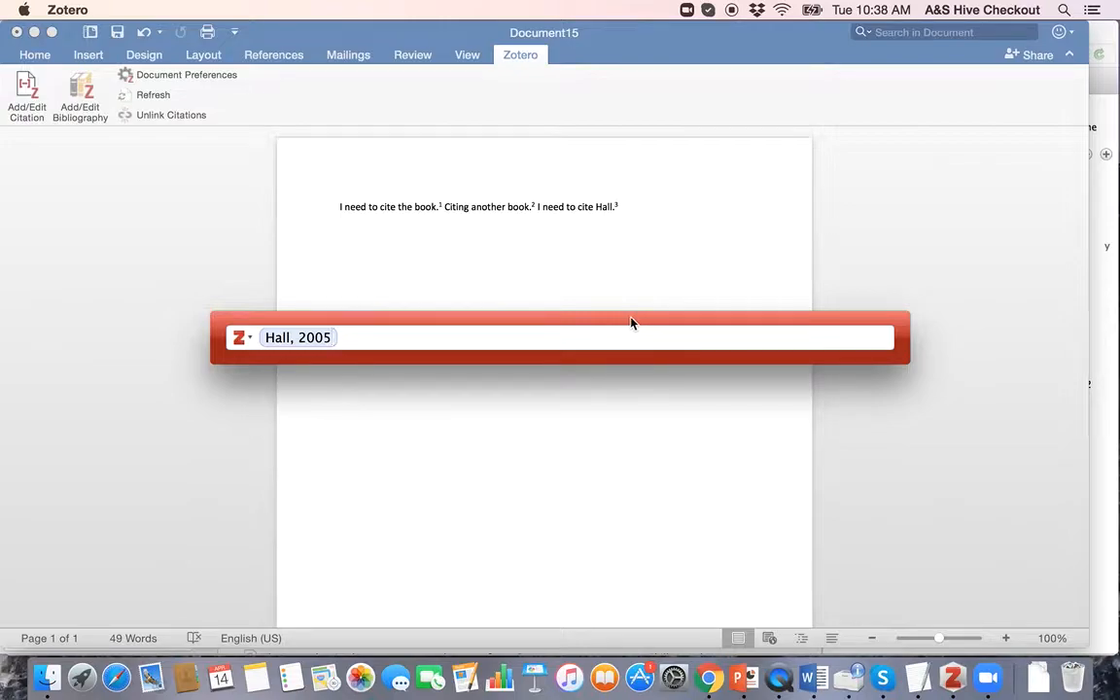
Step: Enter page 1233 in the Hall, 2005 citation details and insert it
click(292, 338)
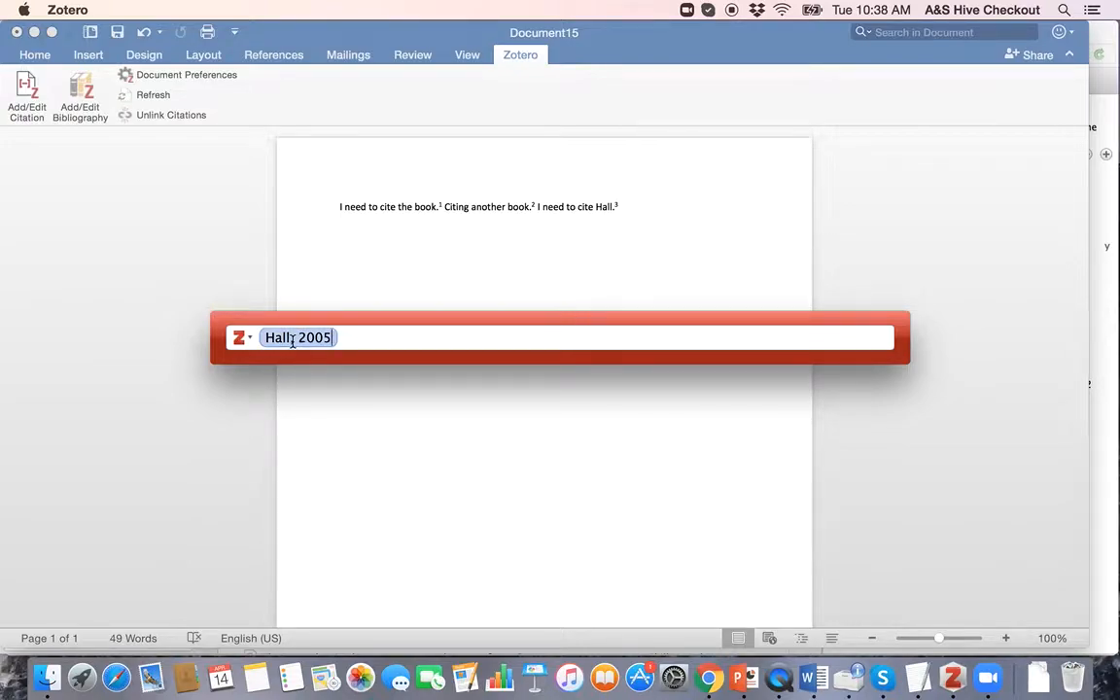
click(292, 338)
click(362, 430)
key(ctrl+Up)
click(857, 268)
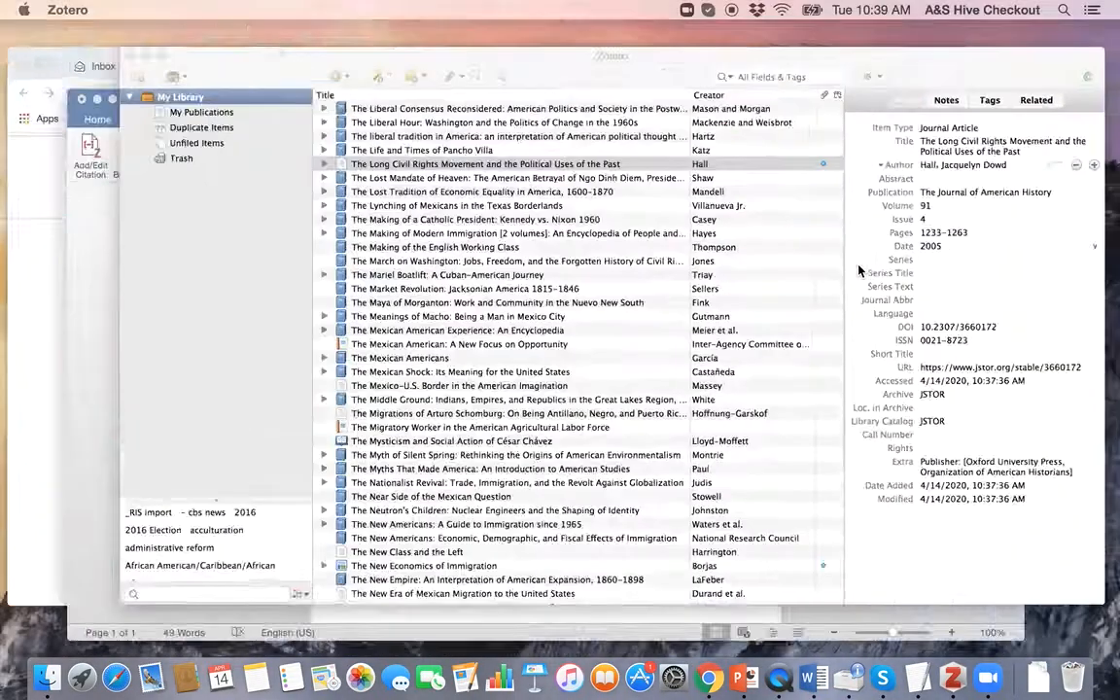
key(ctrl+Up)
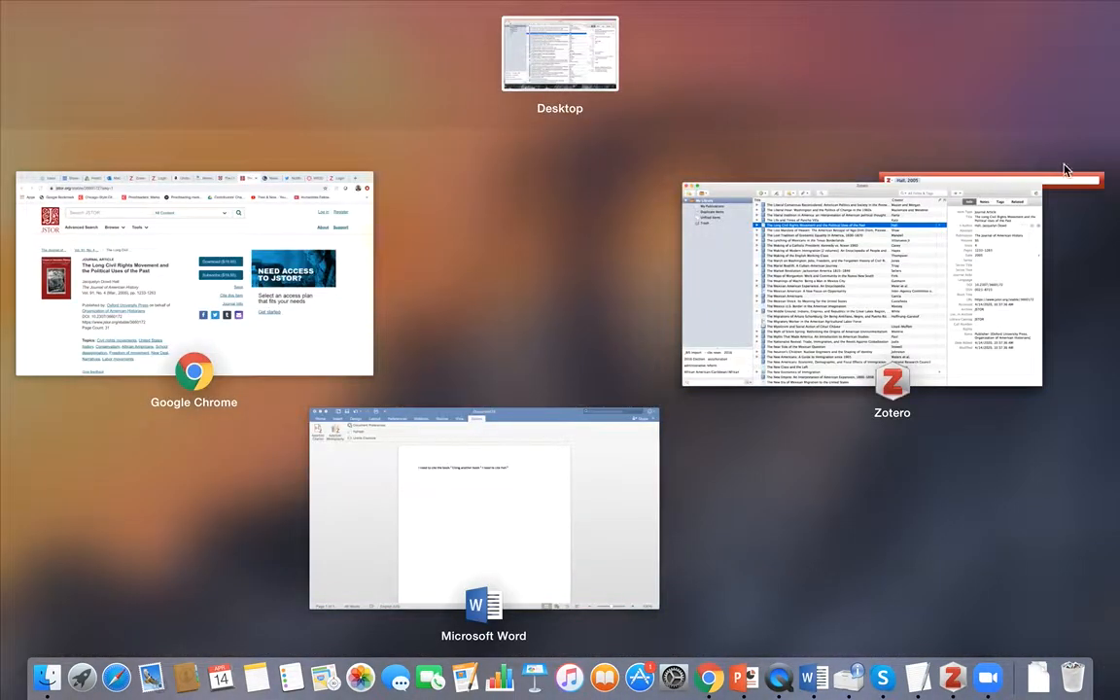
click(1067, 175)
click(292, 338)
click(382, 431)
text(1233)
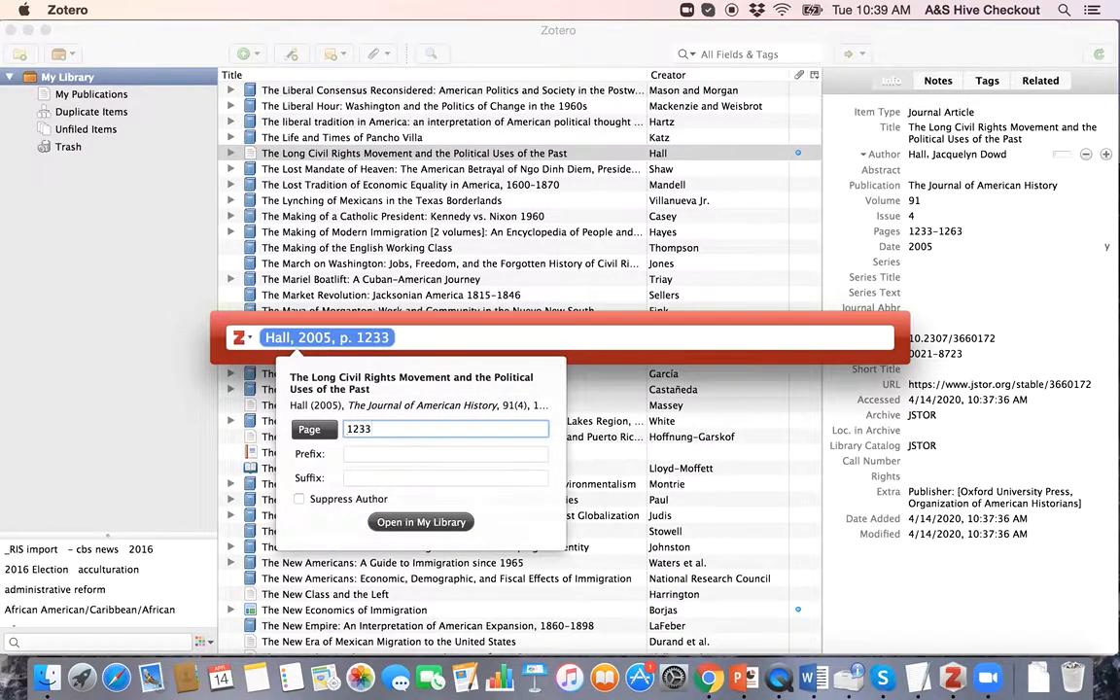
key(Return)
key(Return)
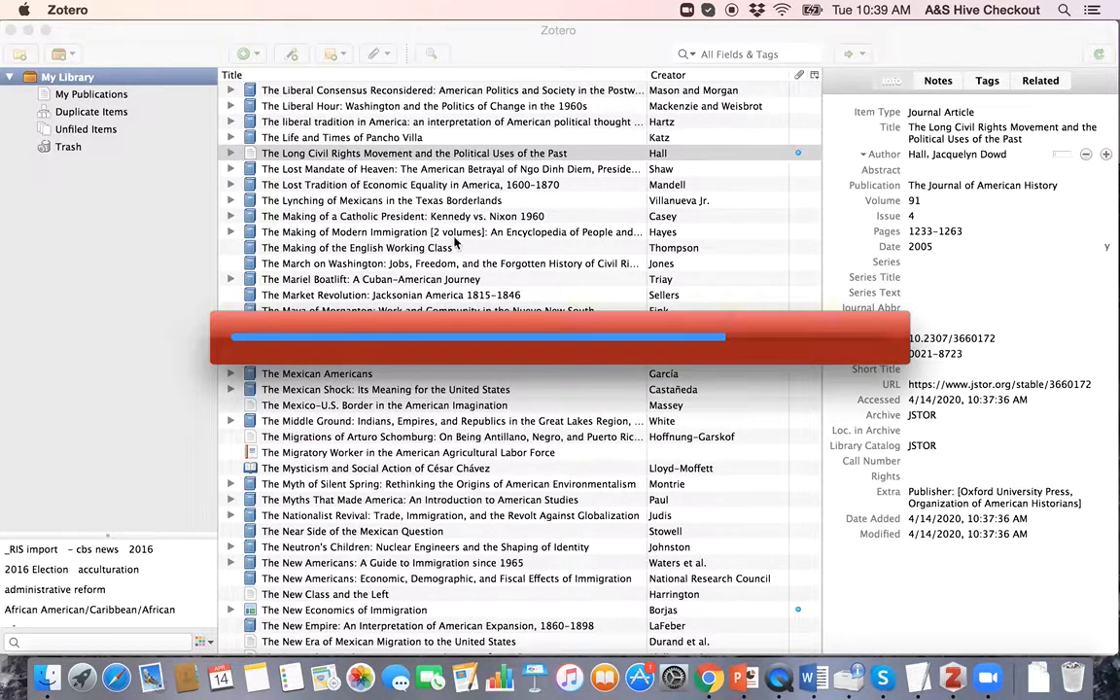
Step: Scroll to the footnotes and select footnote 3, citing Hall 2005 at page 1233
scroll(565, 328, down, 5)
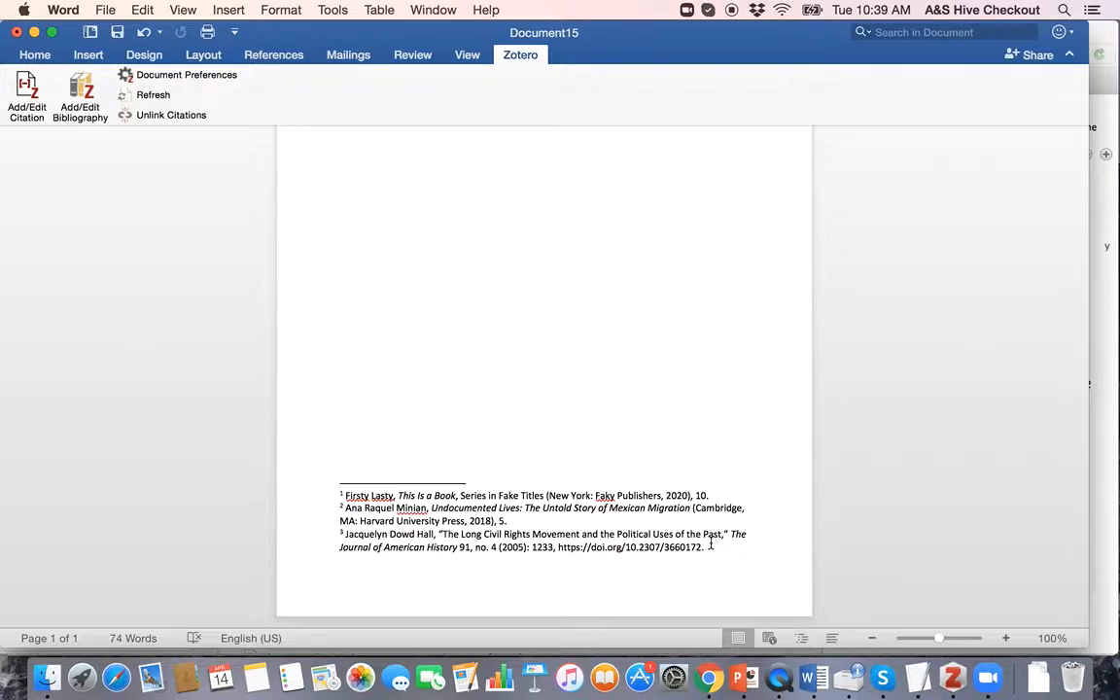
scroll(680, 551, up, 1)
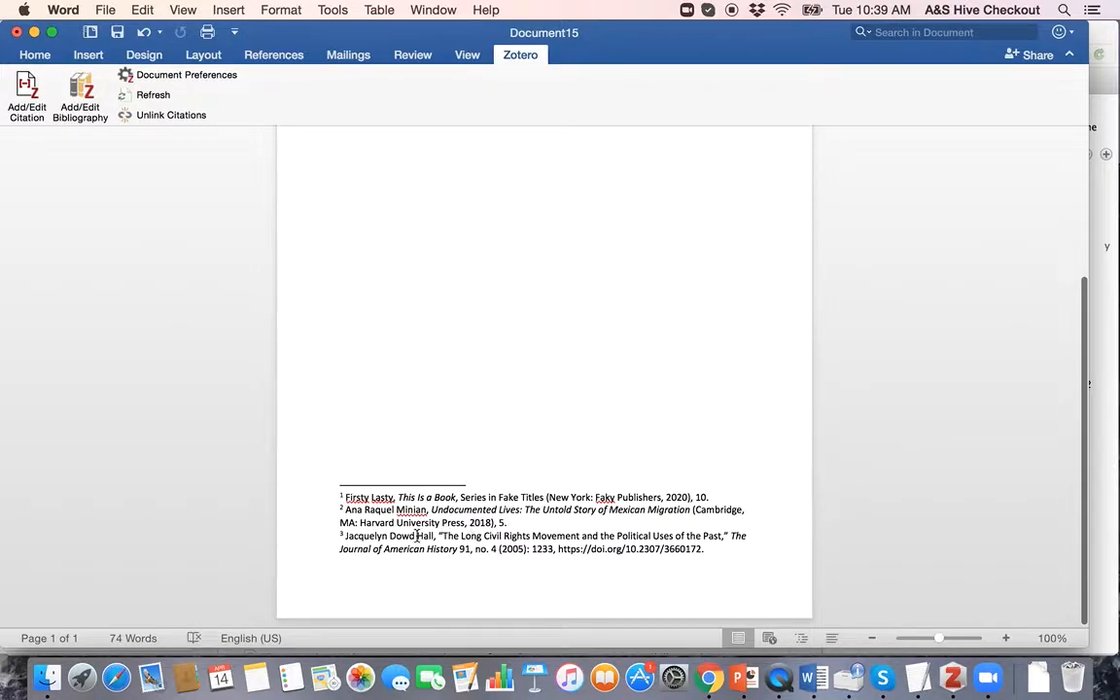
triple_click(539, 548)
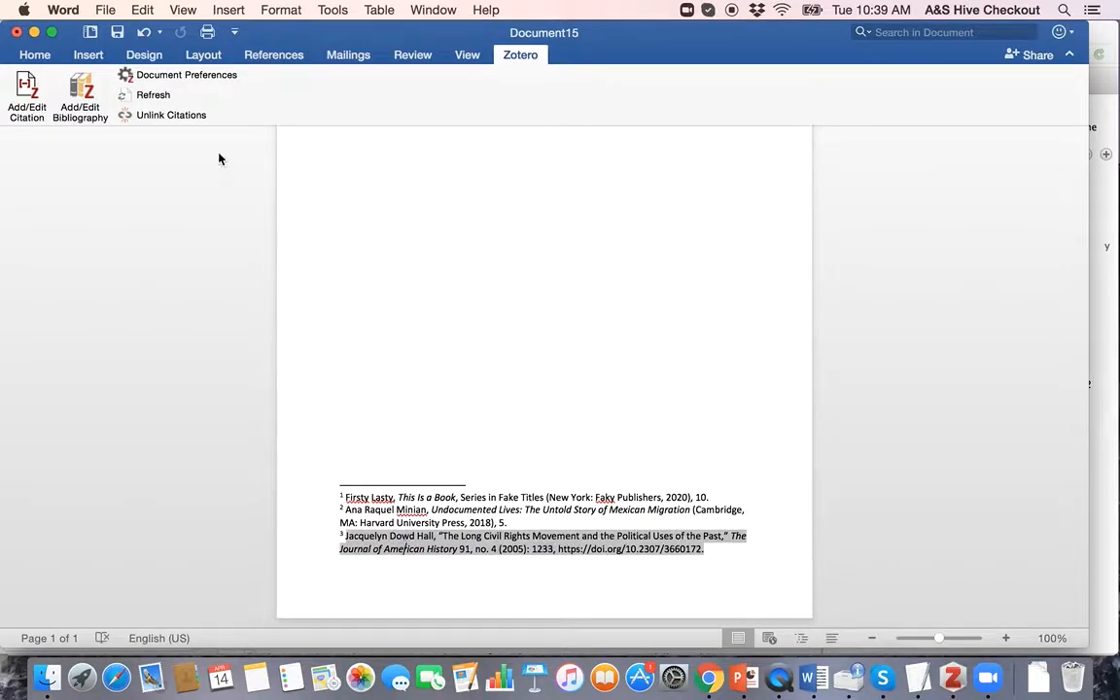
click(75, 92)
Step: Edit footnote 3's Hall citation to change its page from 1233 to 1250
click(22, 92)
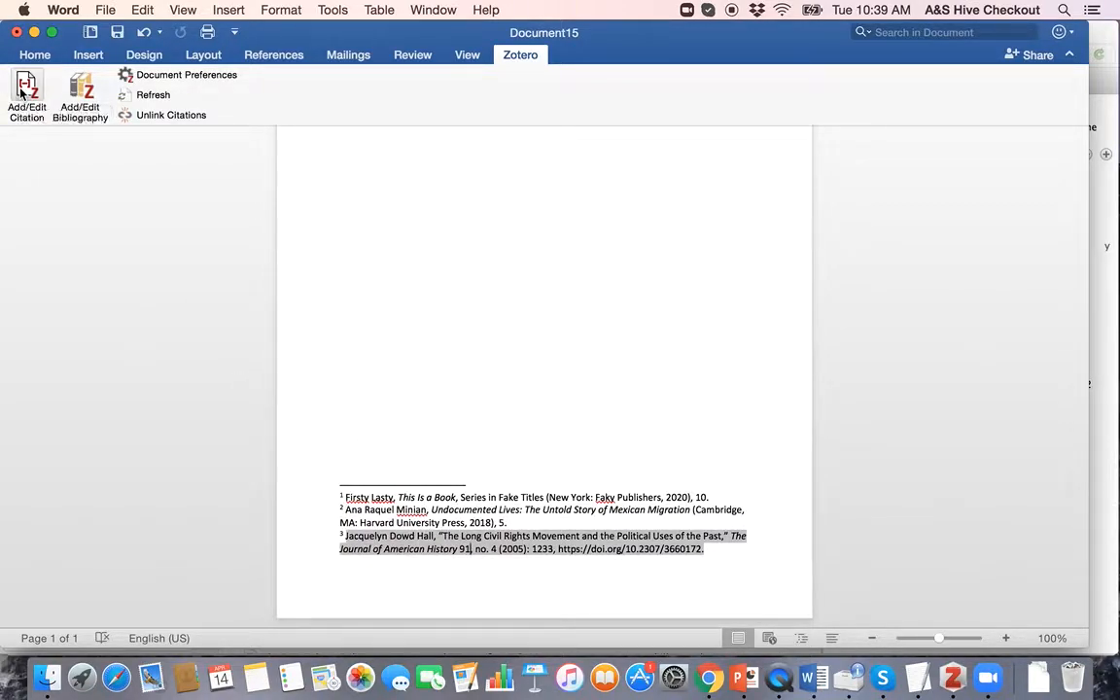
click(326, 338)
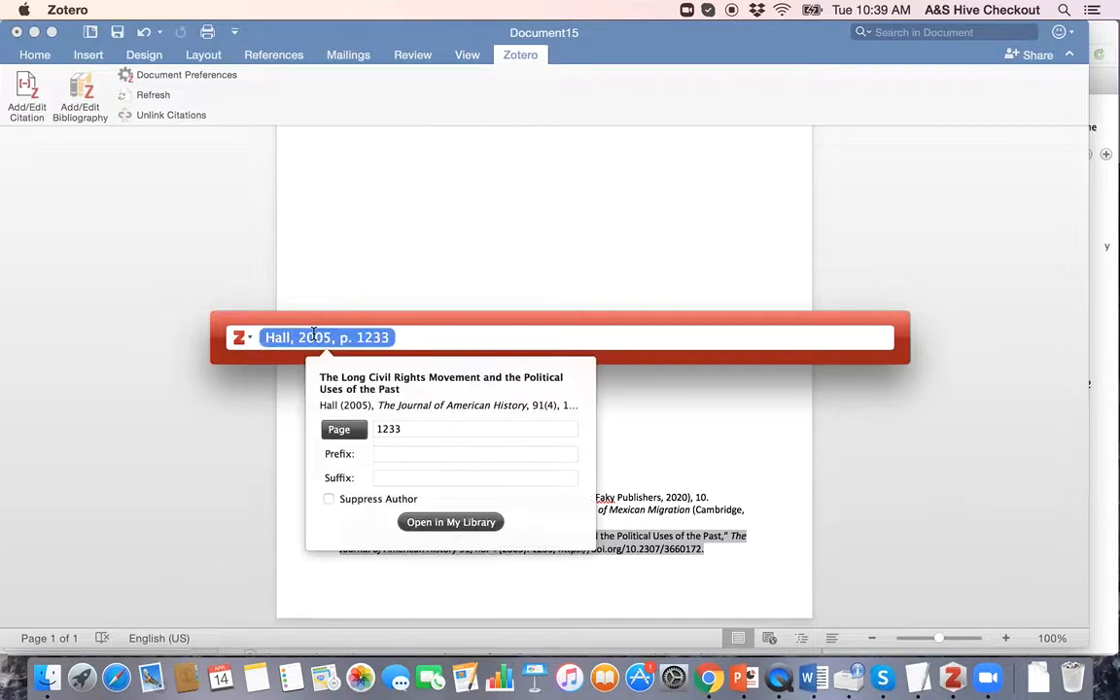
double_click(421, 429)
text(1250)
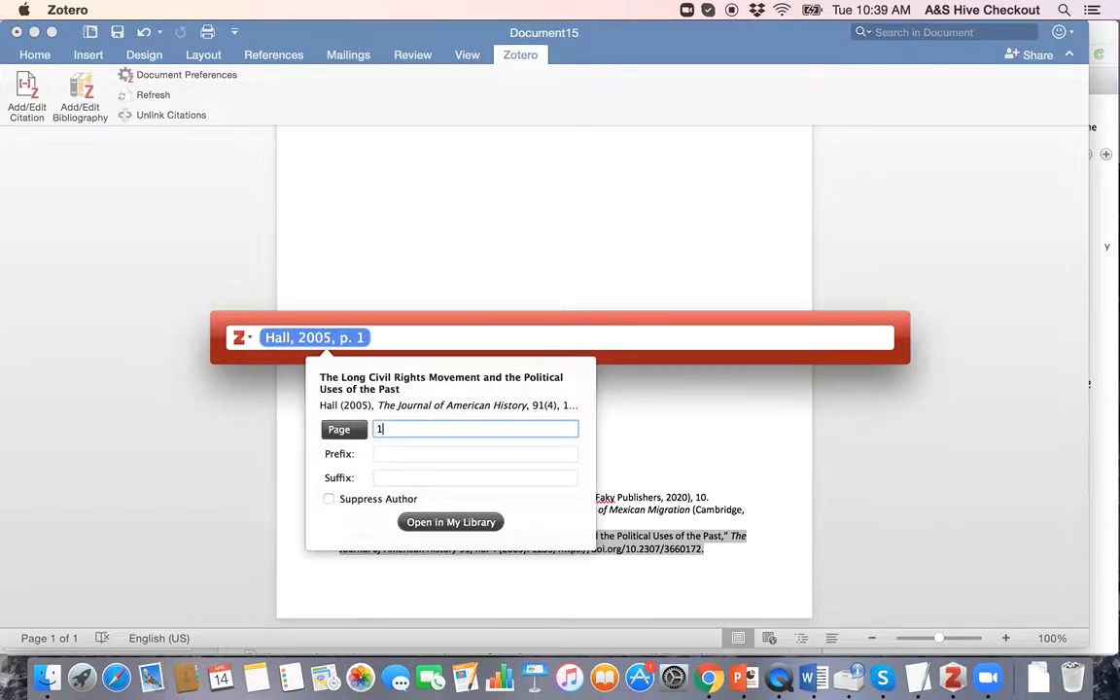
key(Return)
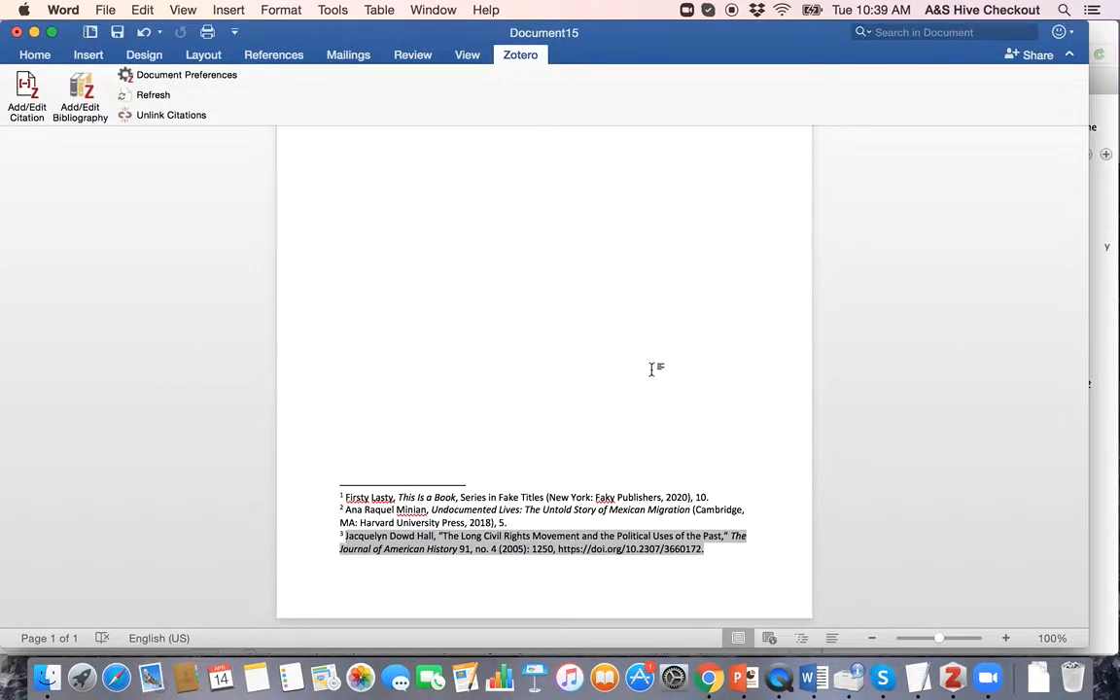
scroll(651, 369, up, 10)
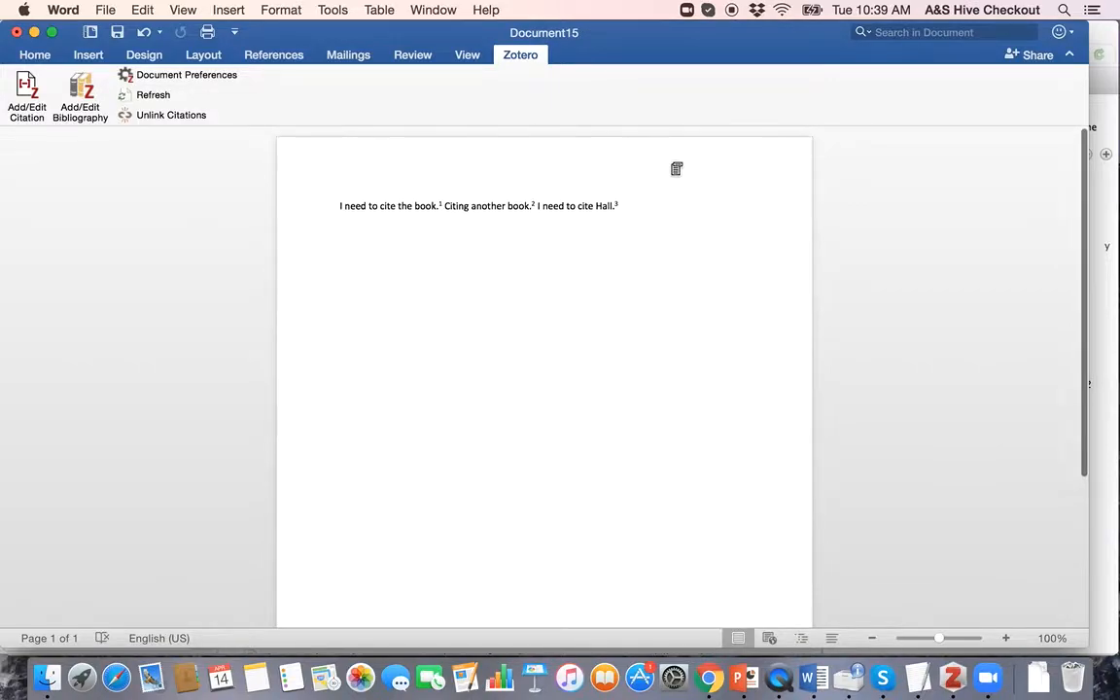
key(ctrl+Up)
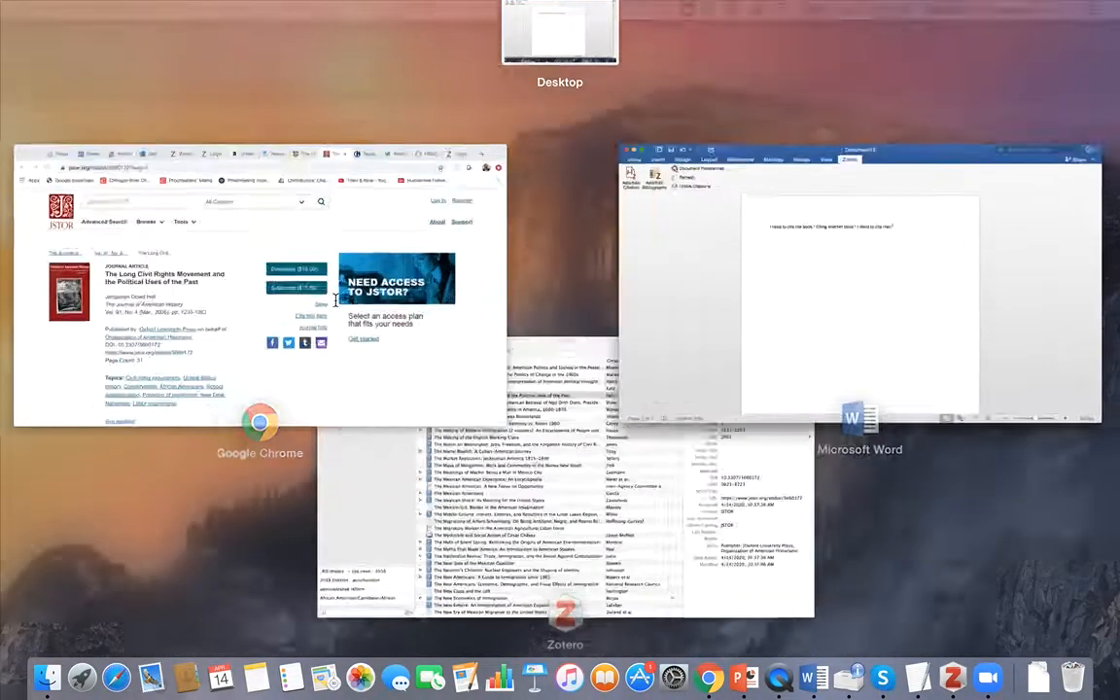
Step: Look over the JSTOR page and the Guardian news tab, then switch back to Zotero
click(335, 302)
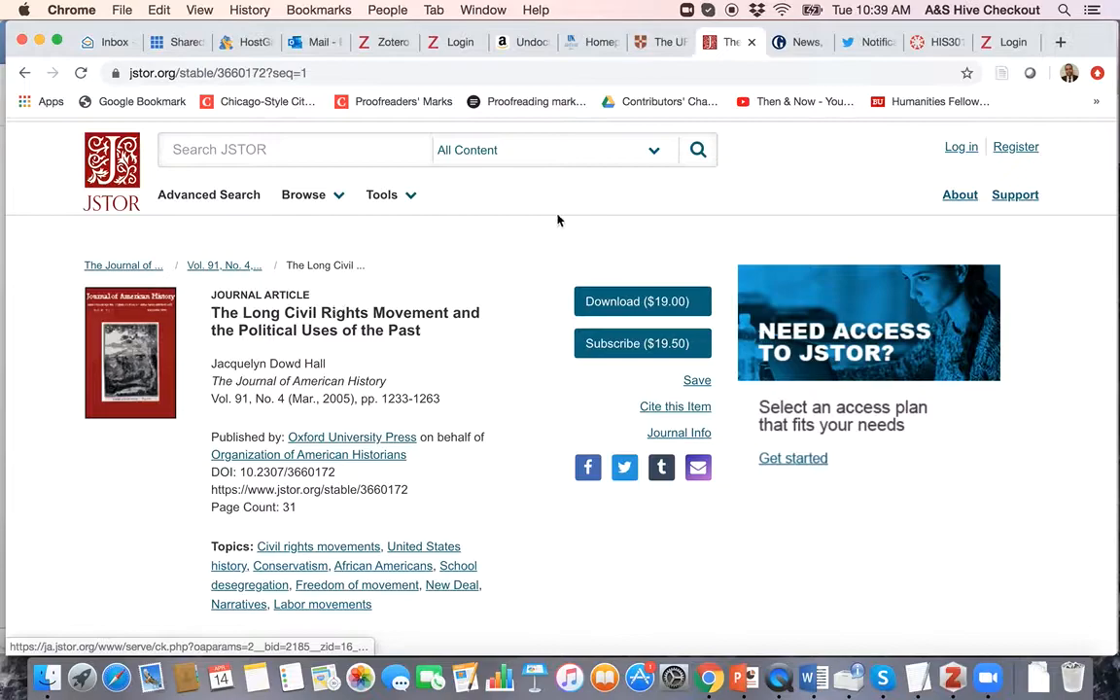
click(788, 43)
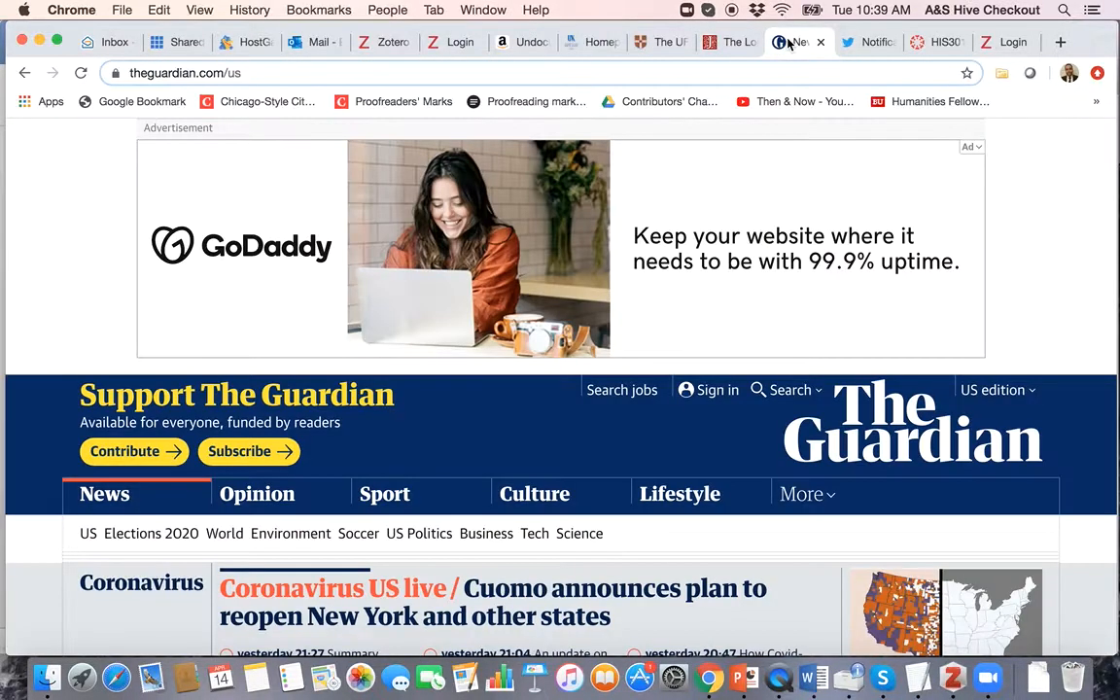
scroll(670, 325, down, 5)
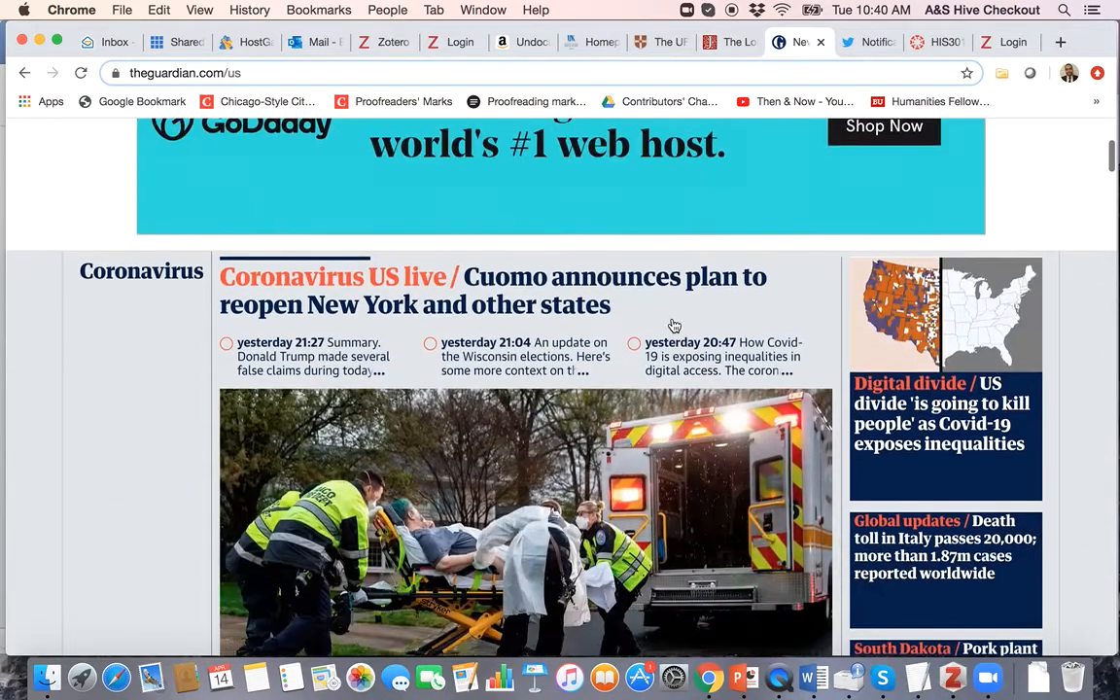
click(951, 676)
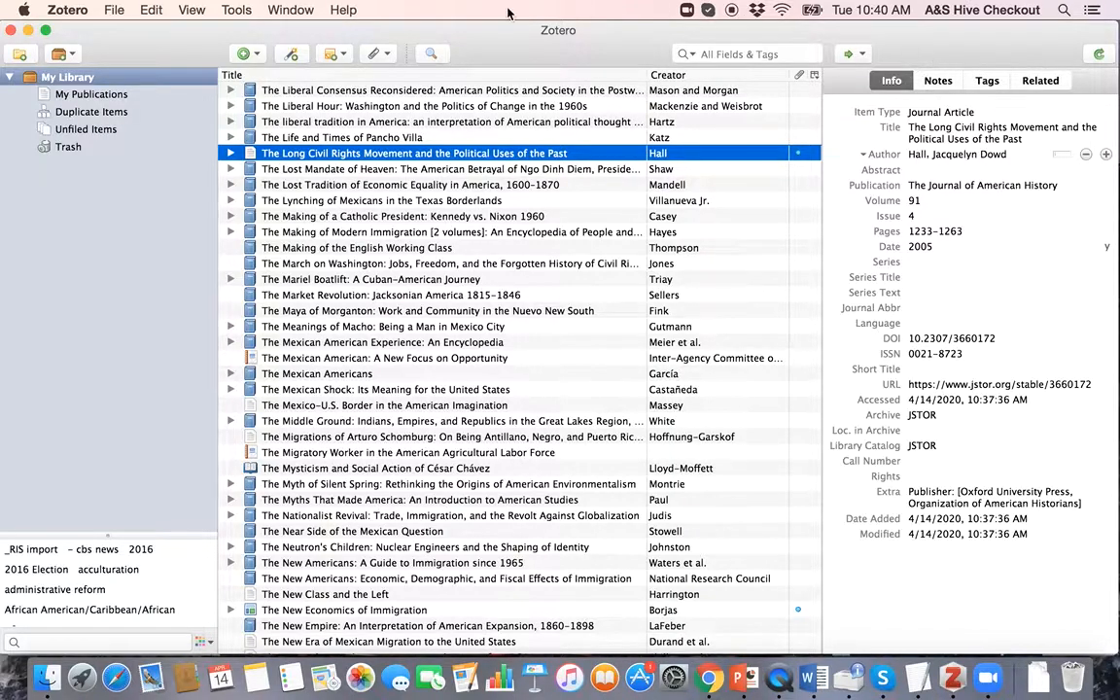
Step: Create a new Newspaper Article item in the library
click(259, 54)
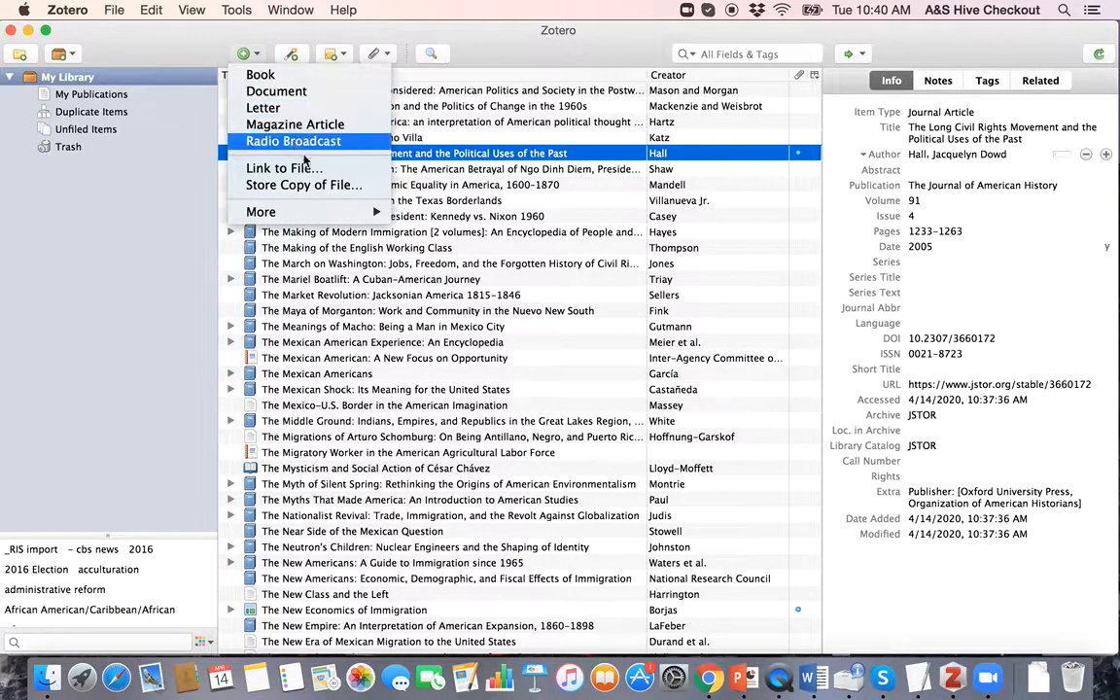
mouse_move(294, 213)
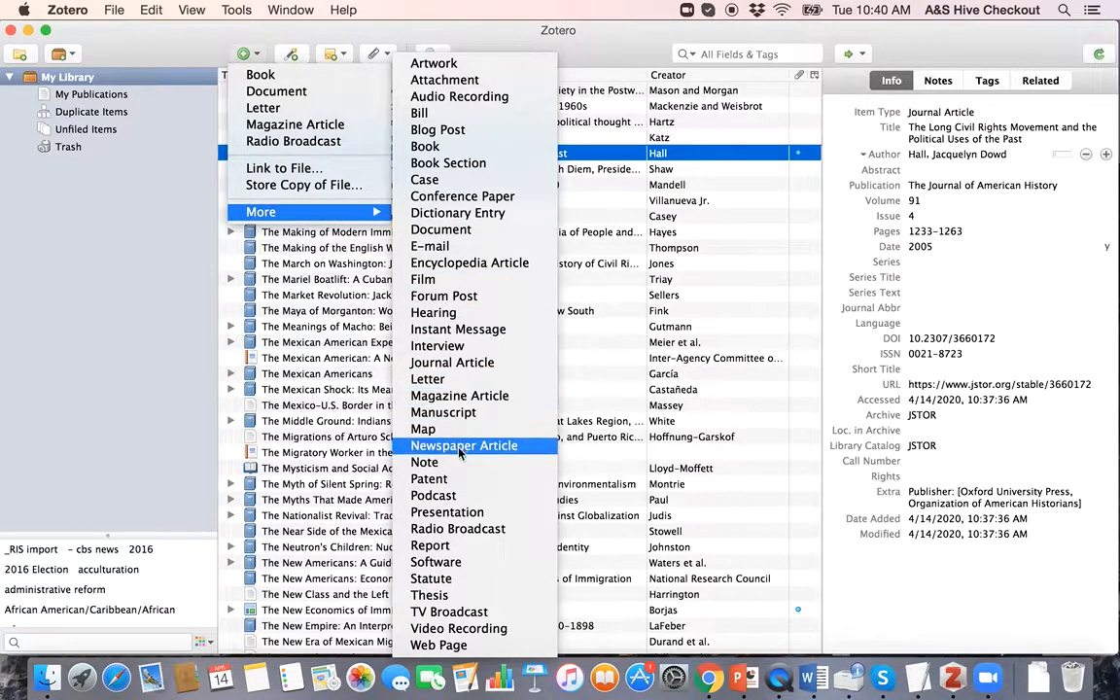
click(460, 446)
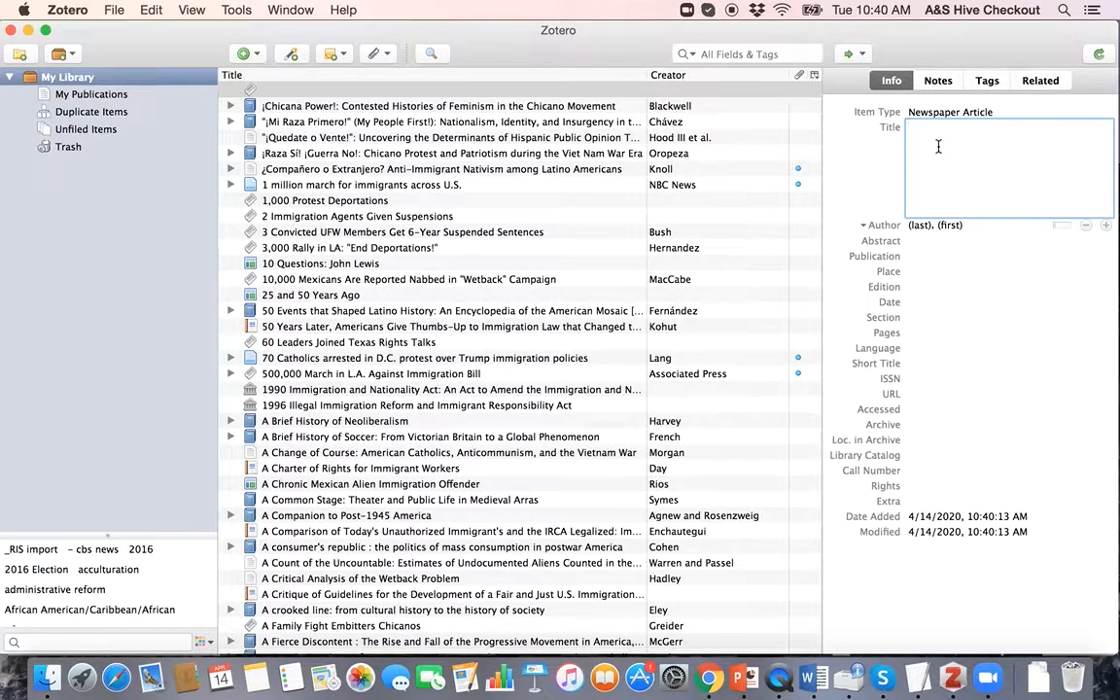
Step: Try to delete the empty Newspaper Article item, then show all open windows
click(398, 92)
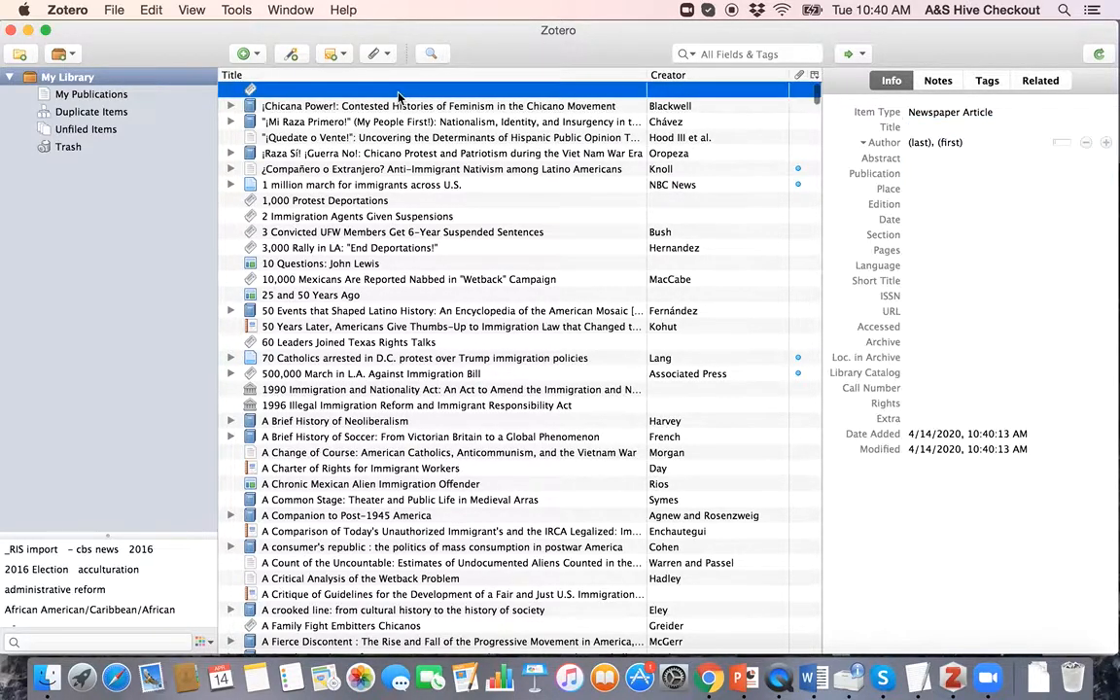
key(BackSpace)
key(Escape)
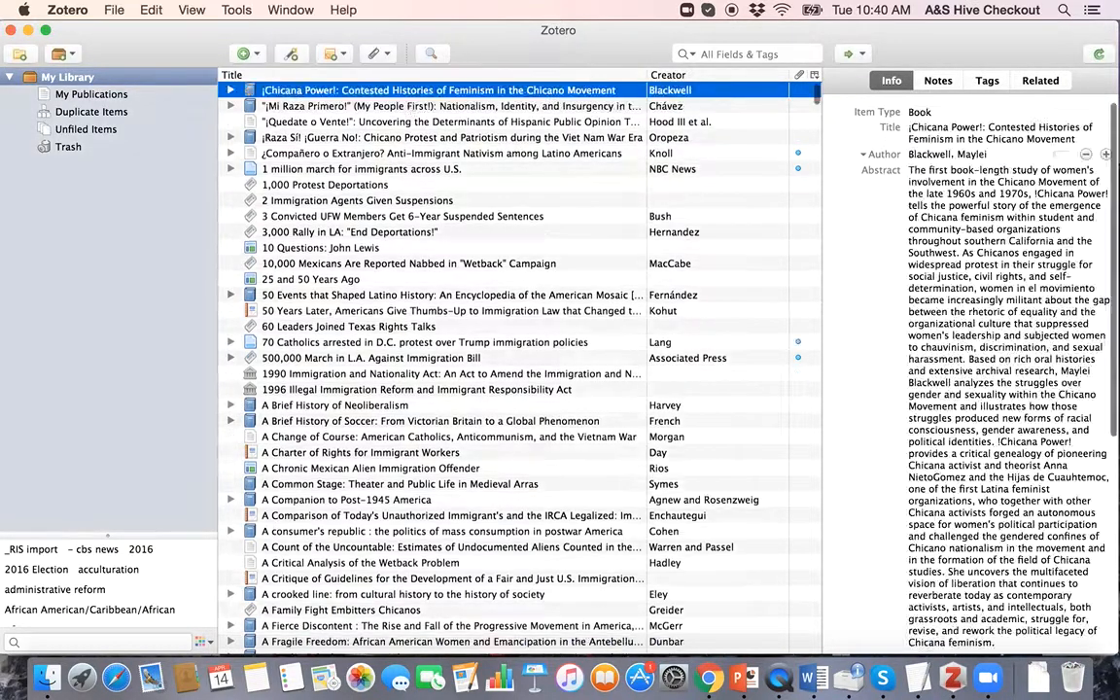
key(ctrl+Up)
Step: In Chrome, open the Guardian's Coronavirus US live blog story
click(476, 254)
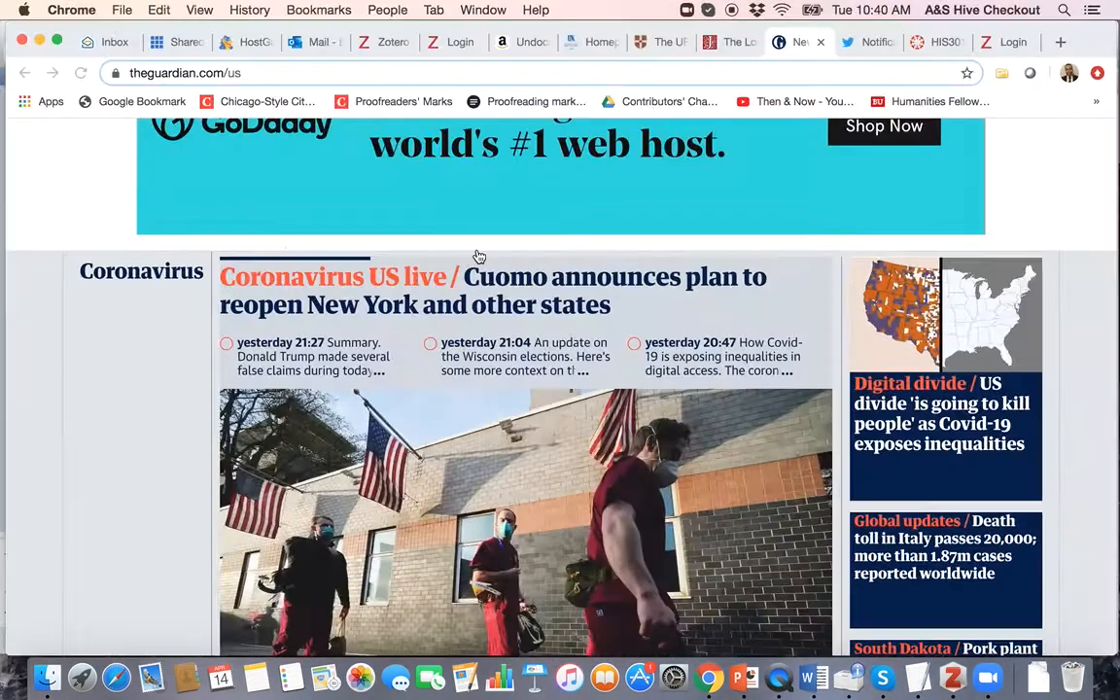
scroll(642, 437, down, 5)
scroll(644, 440, down, 4)
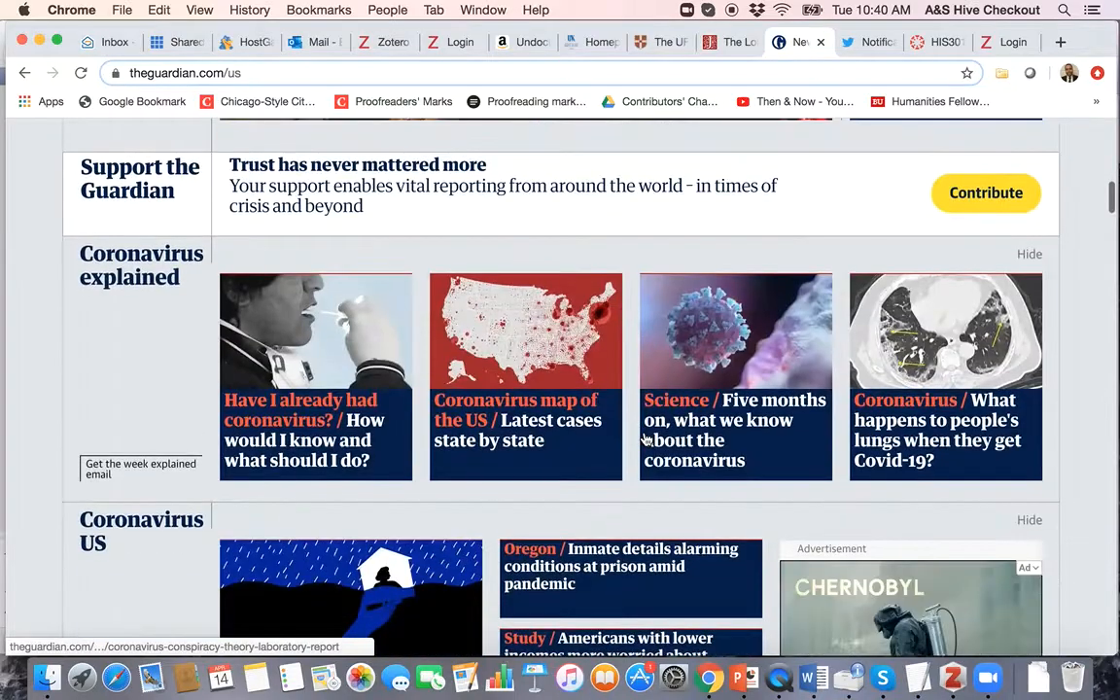
scroll(555, 565, down, 6)
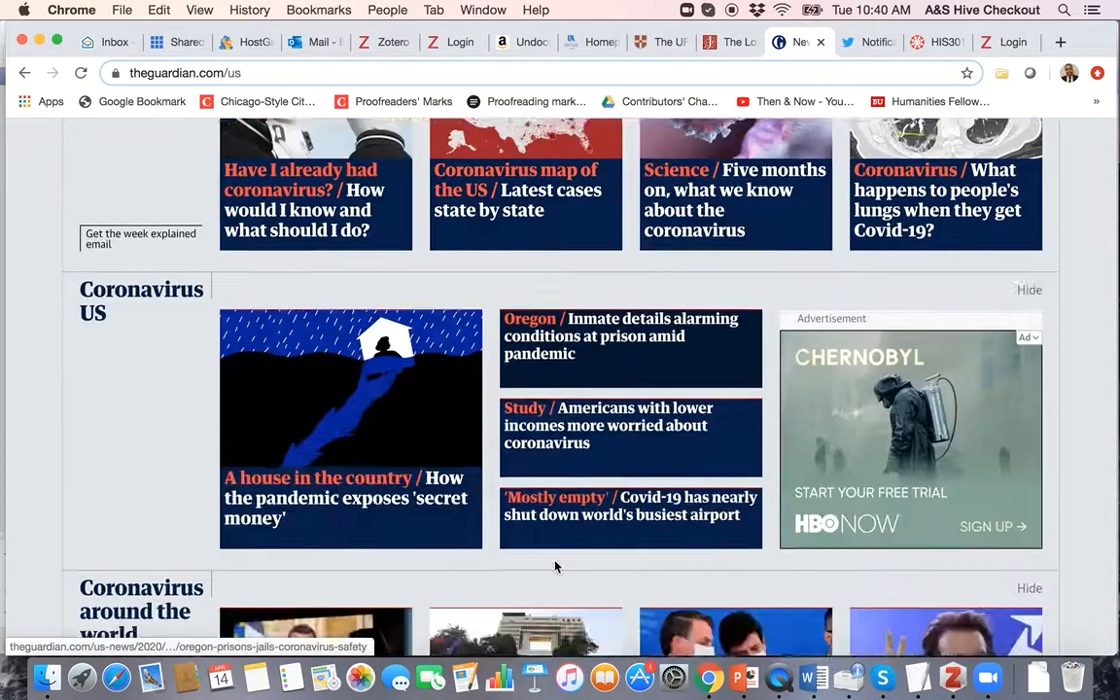
scroll(557, 566, up, 15)
scroll(468, 464, up, 2)
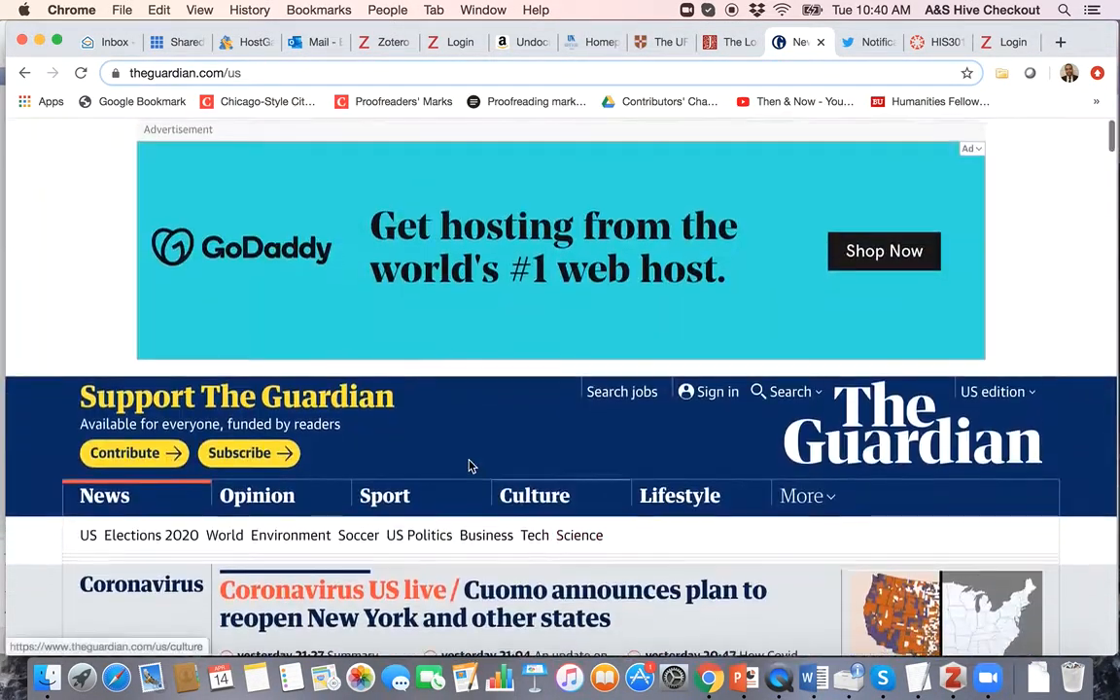
scroll(450, 593, down, 4)
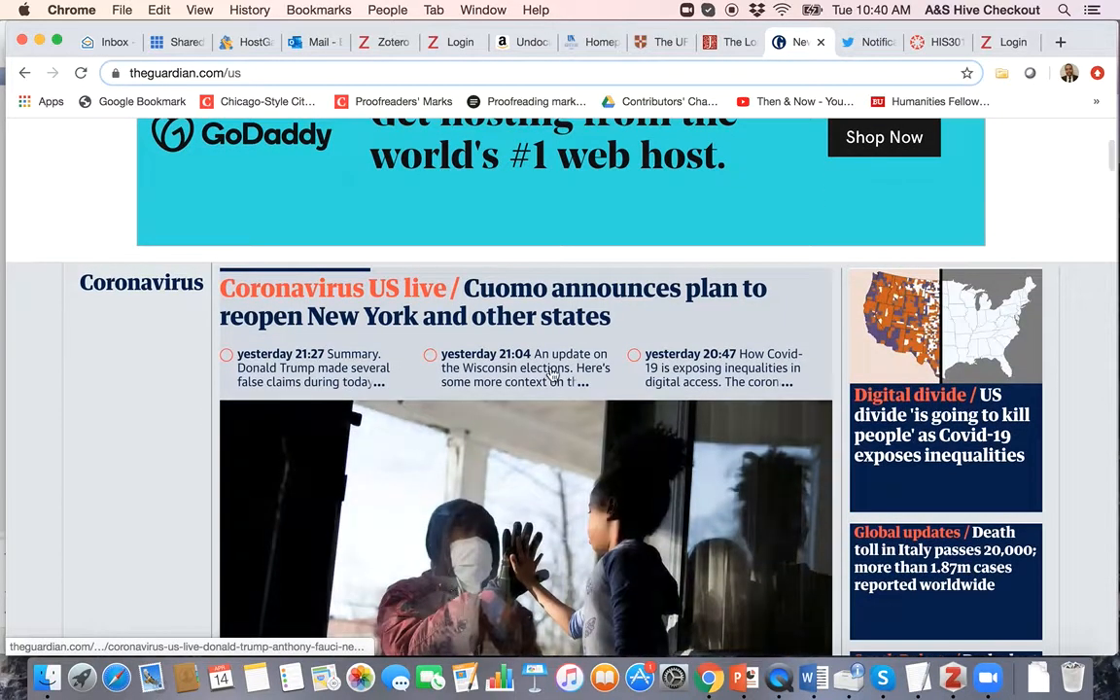
click(536, 298)
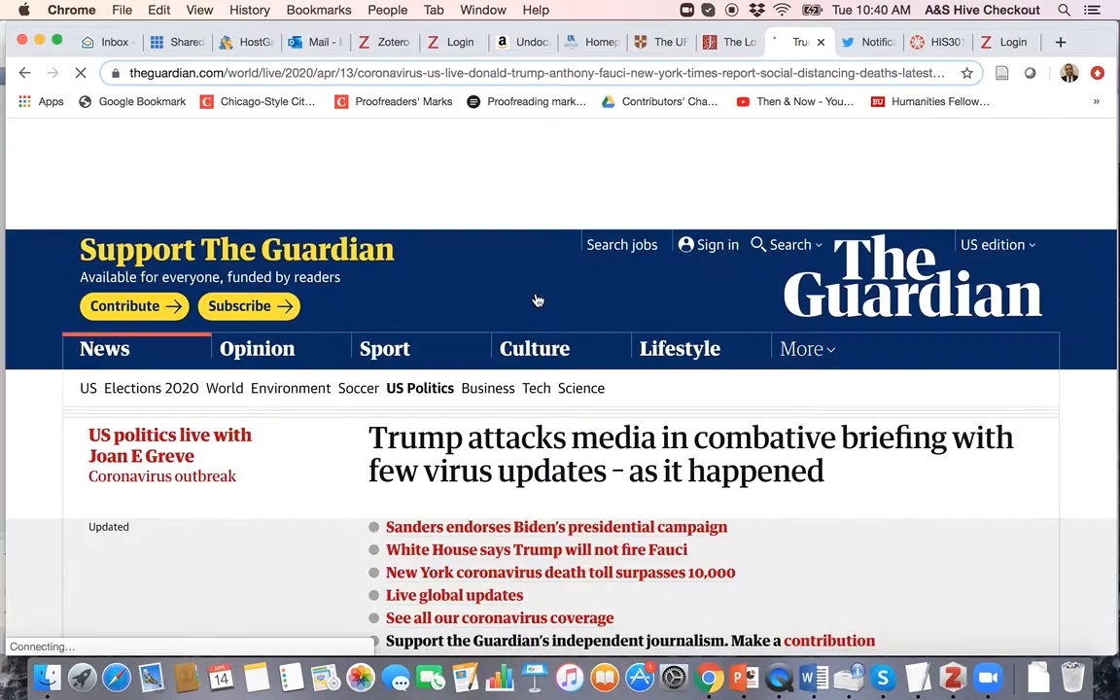
Step: Return to the US news front page and open the England and Wales death rate story
scroll(534, 413, down, 1)
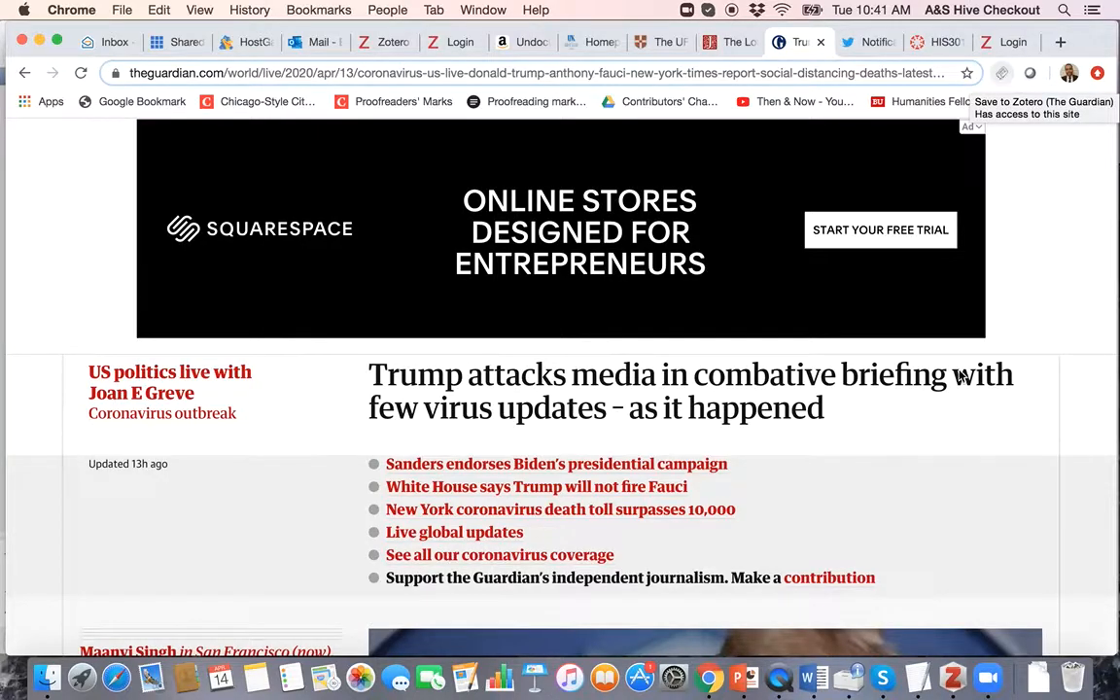
scroll(959, 375, down, 10)
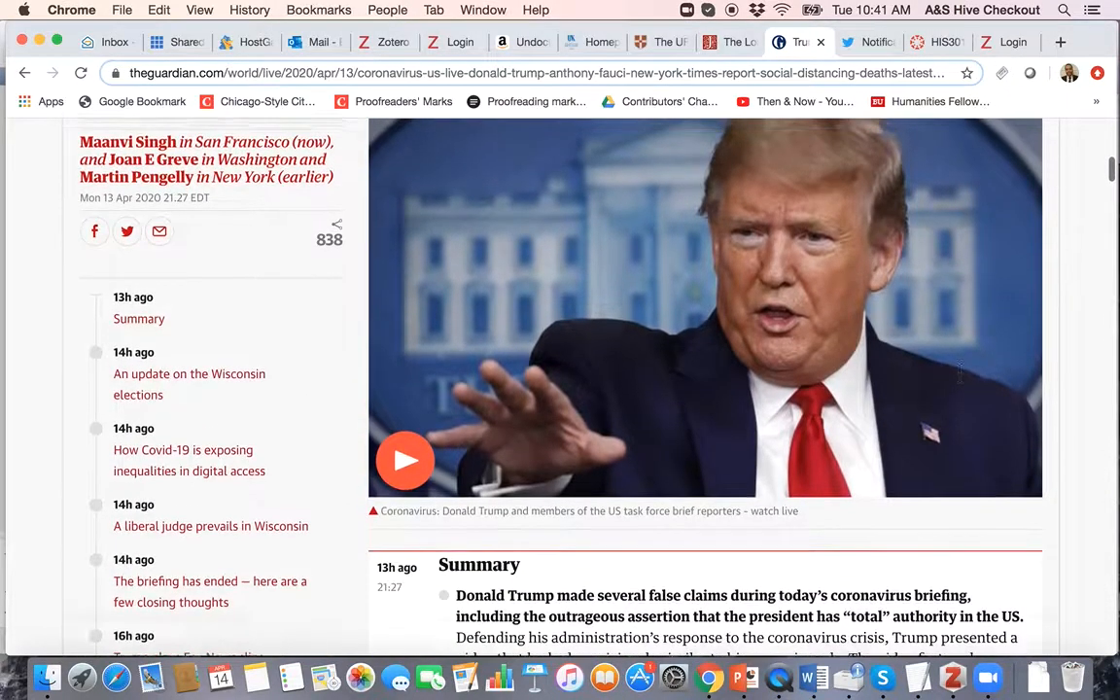
scroll(958, 375, up, 10)
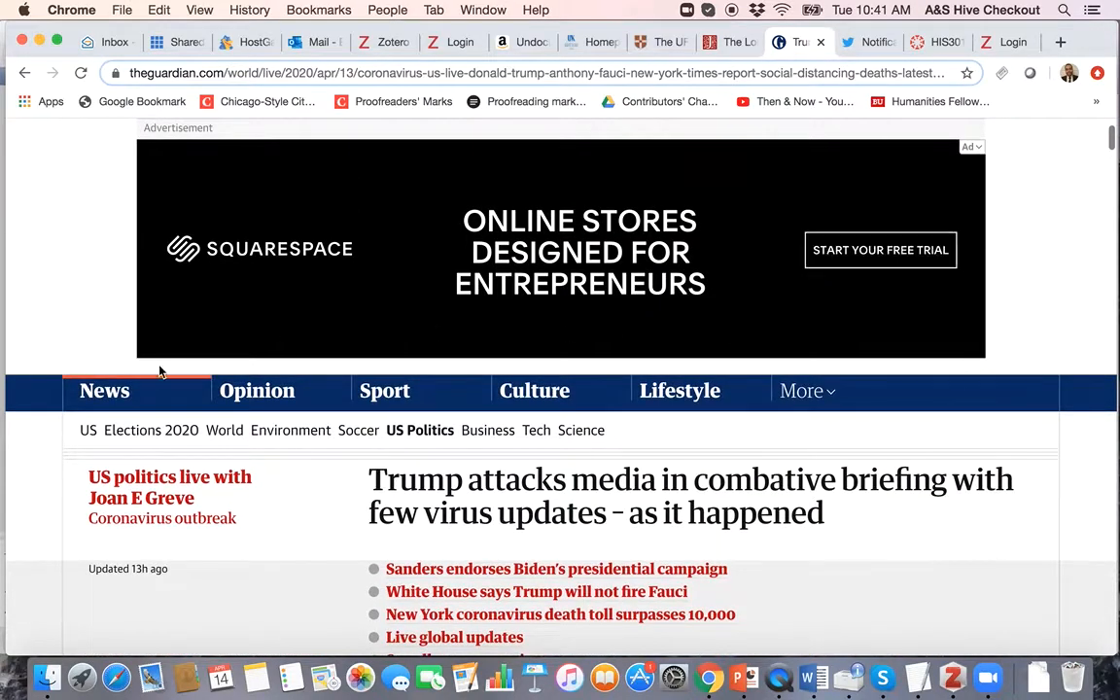
scroll(430, 547, down, 15)
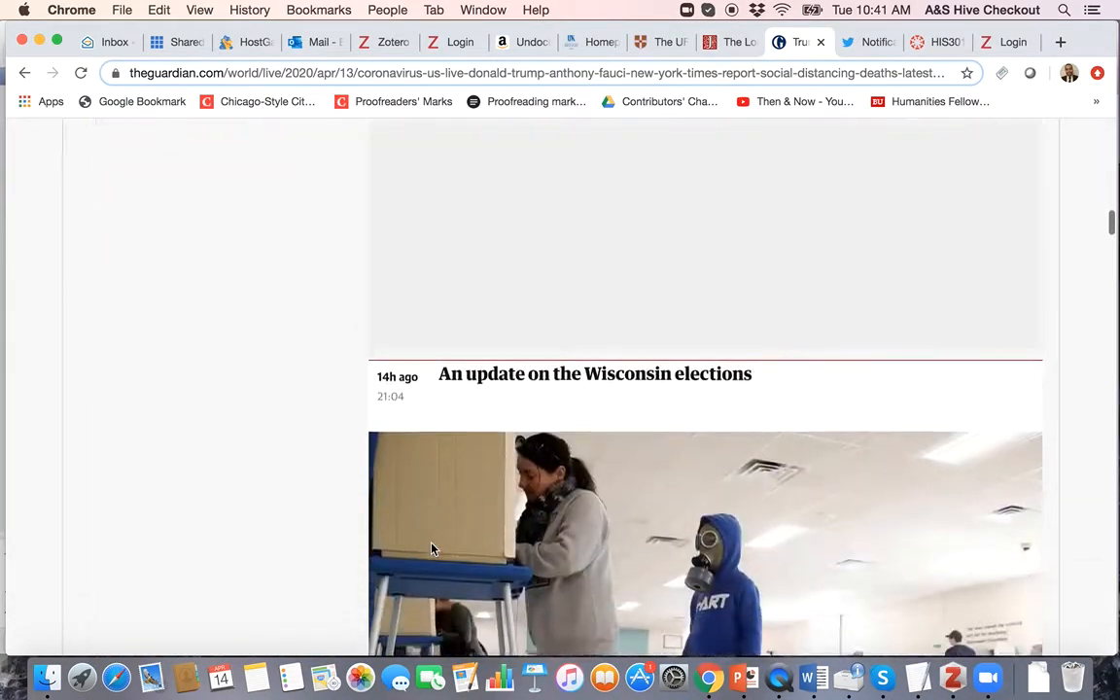
scroll(431, 546, up, 15)
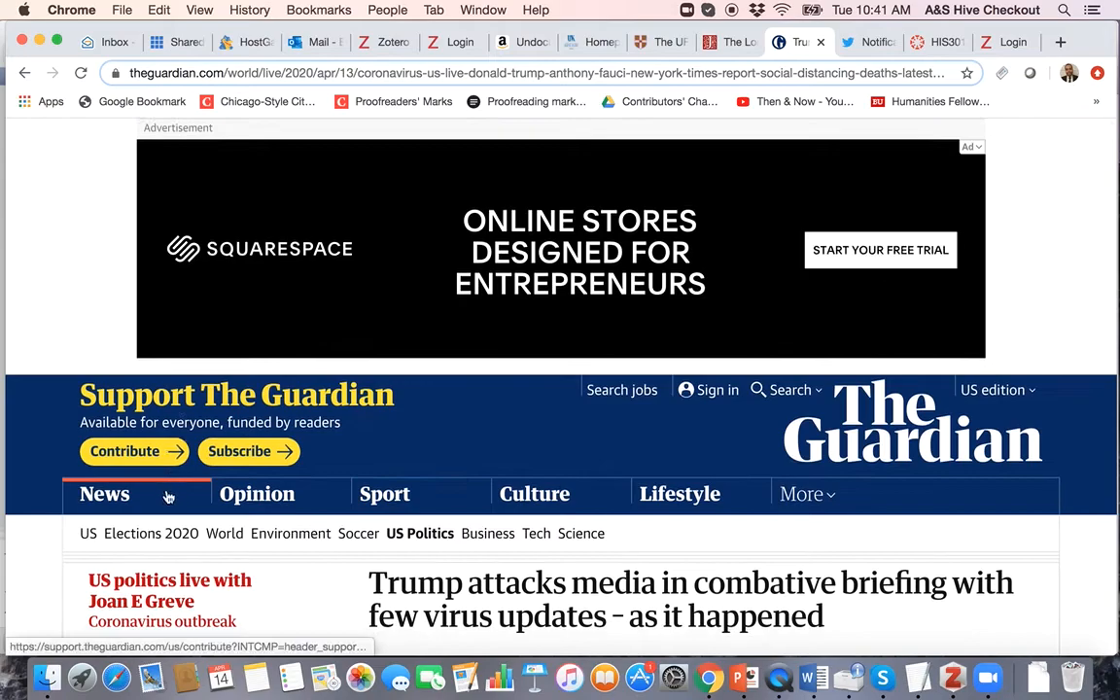
click(118, 494)
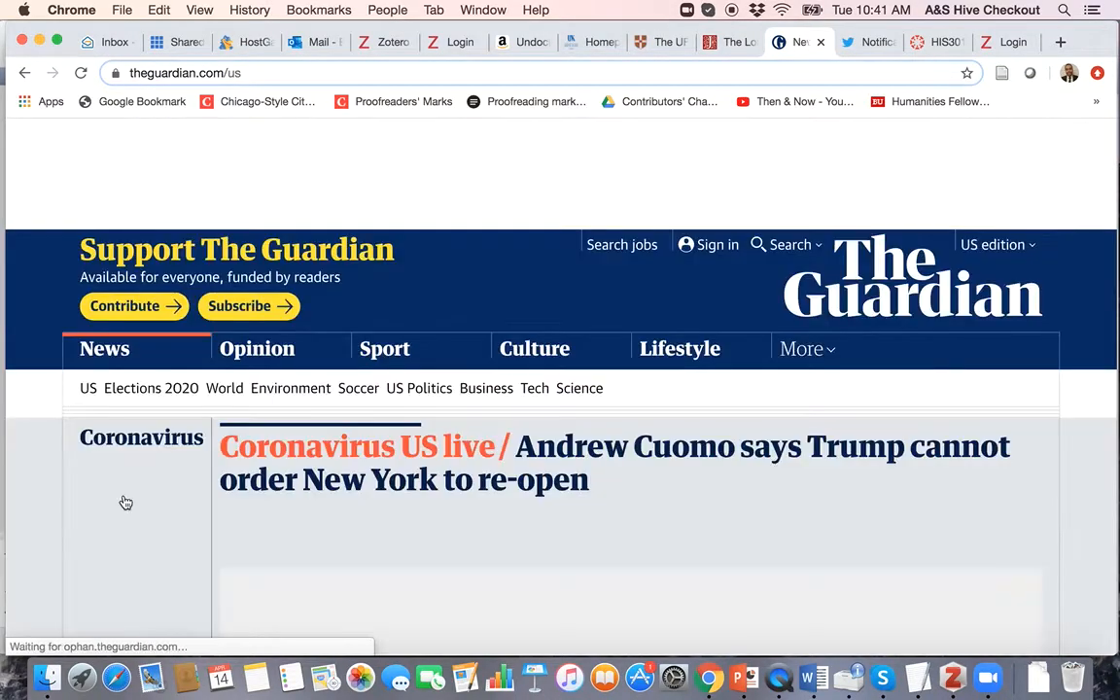
scroll(457, 483, down, 10)
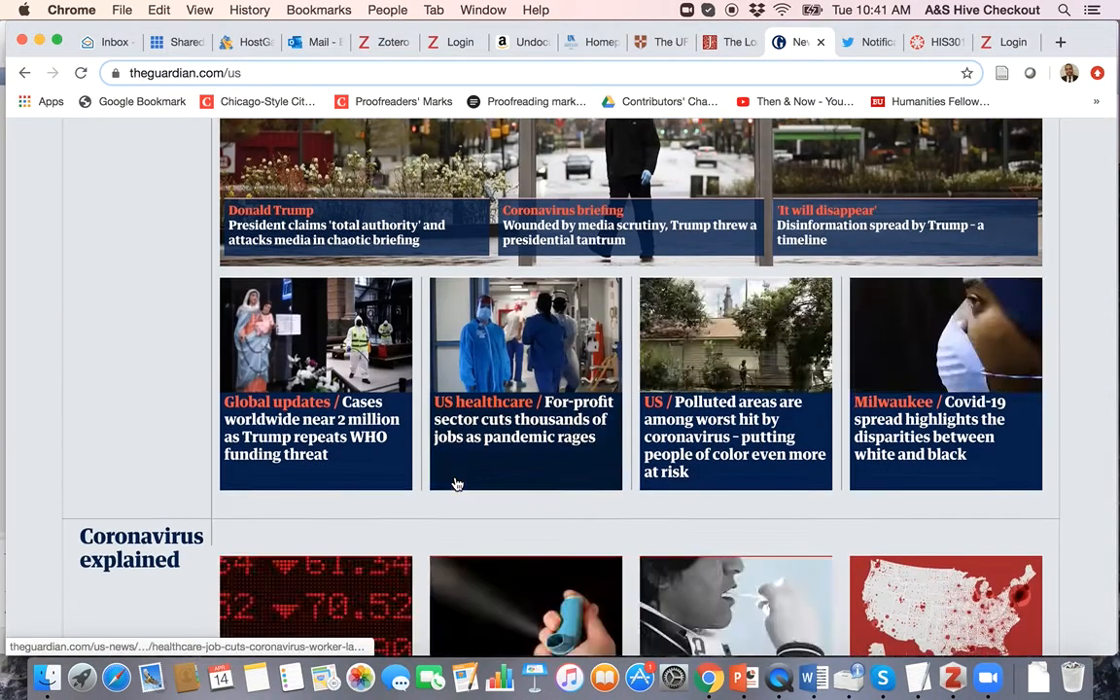
scroll(457, 483, down, 8)
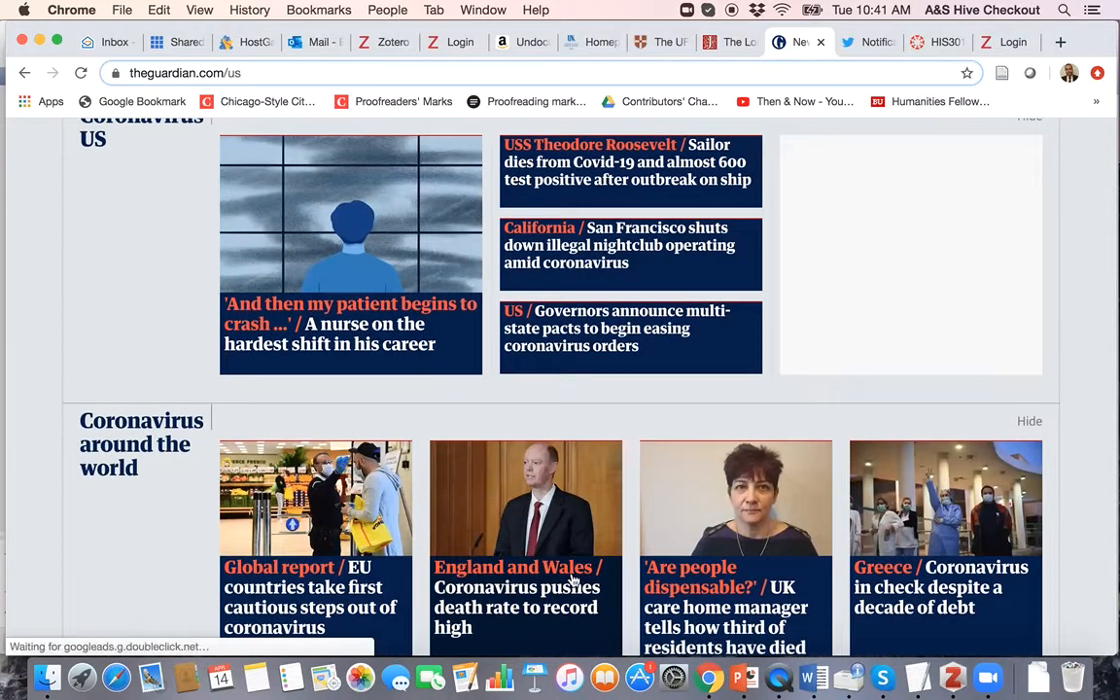
scroll(573, 580, down, 5)
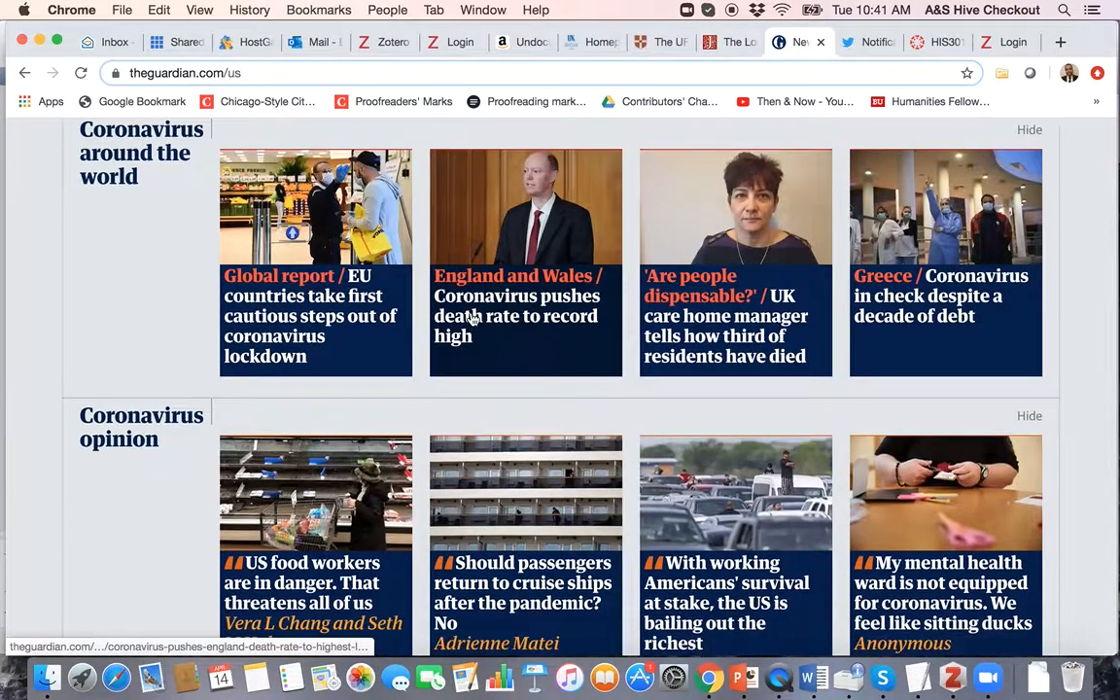
click(471, 318)
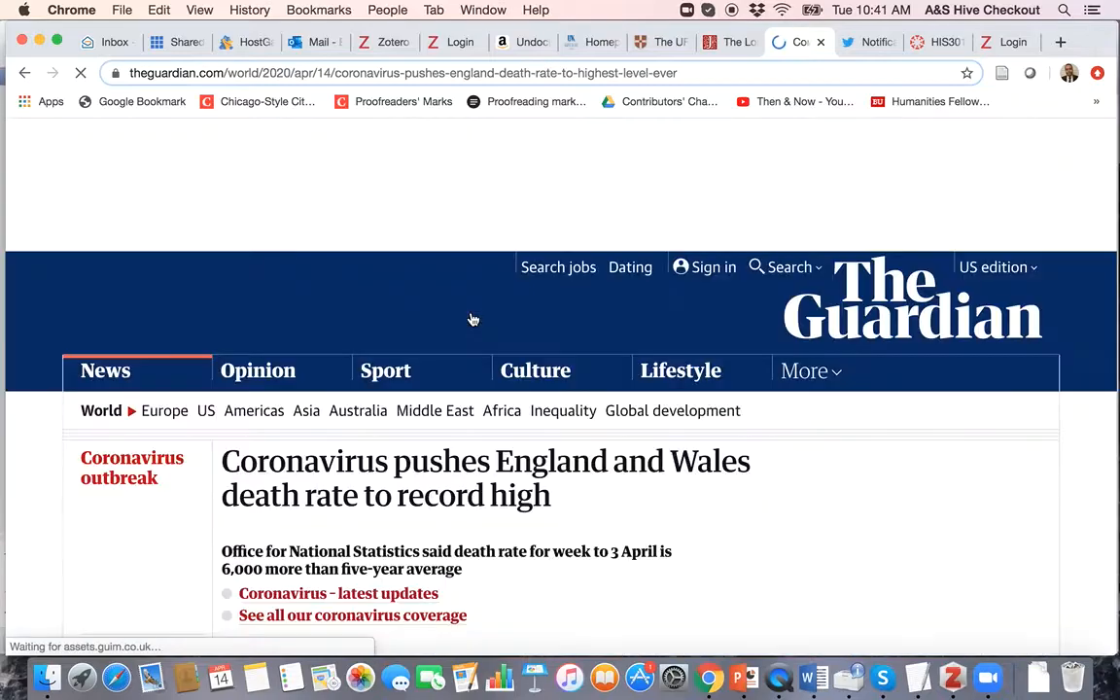
scroll(555, 471, down, 12)
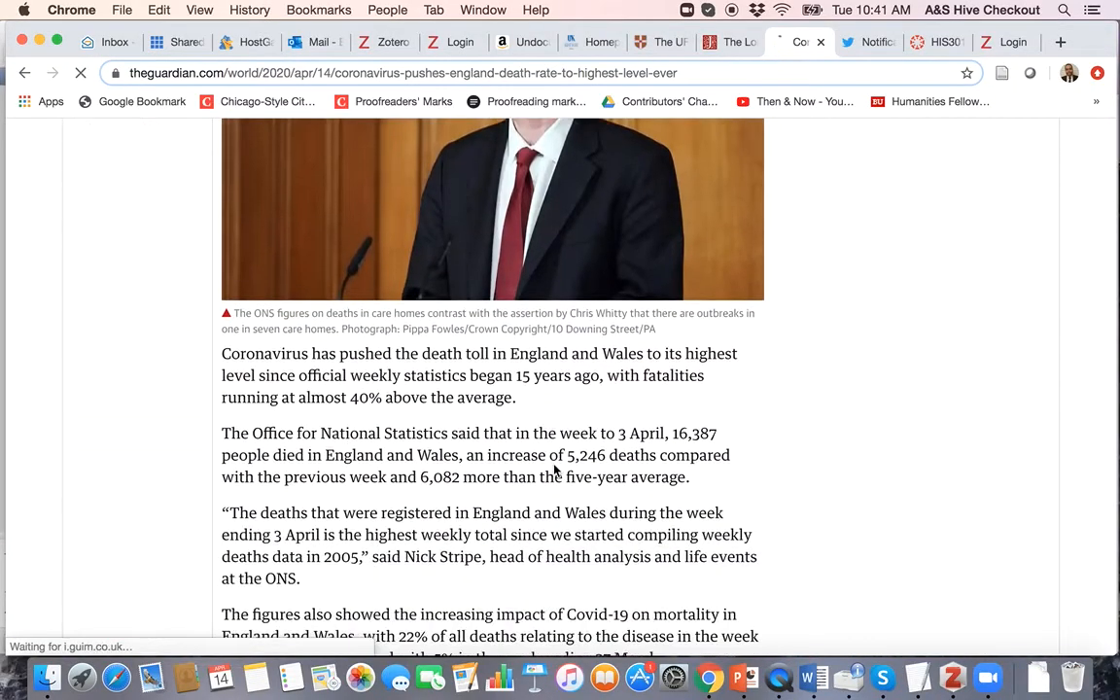
scroll(555, 470, down, 20)
scroll(555, 470, up, 20)
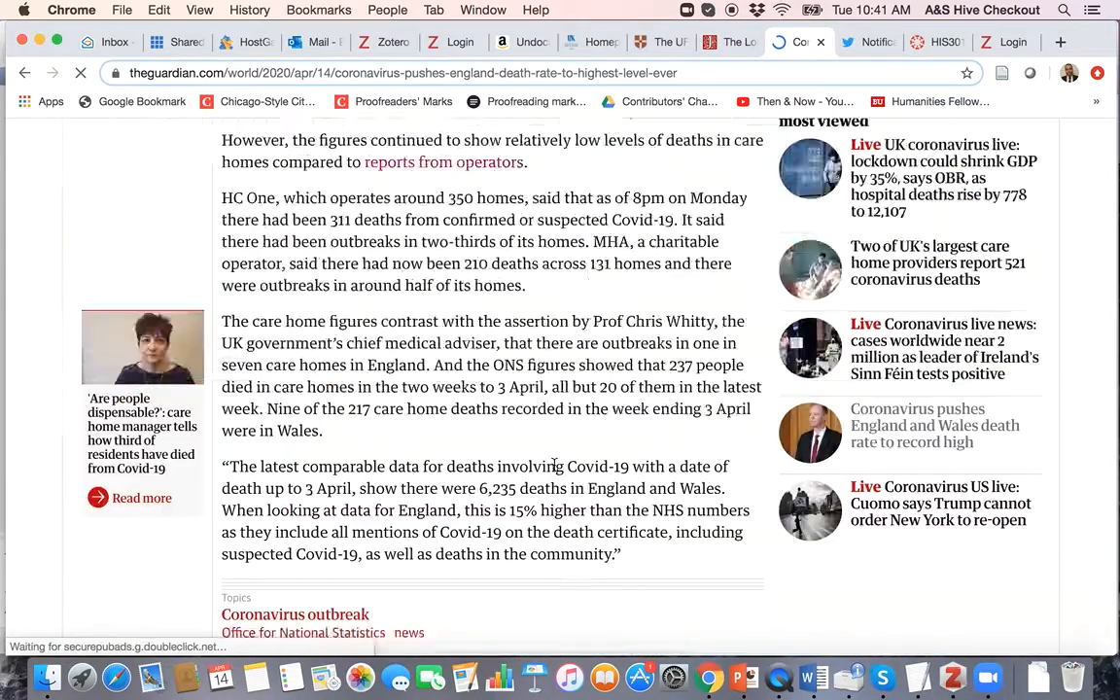
scroll(555, 471, down, 5)
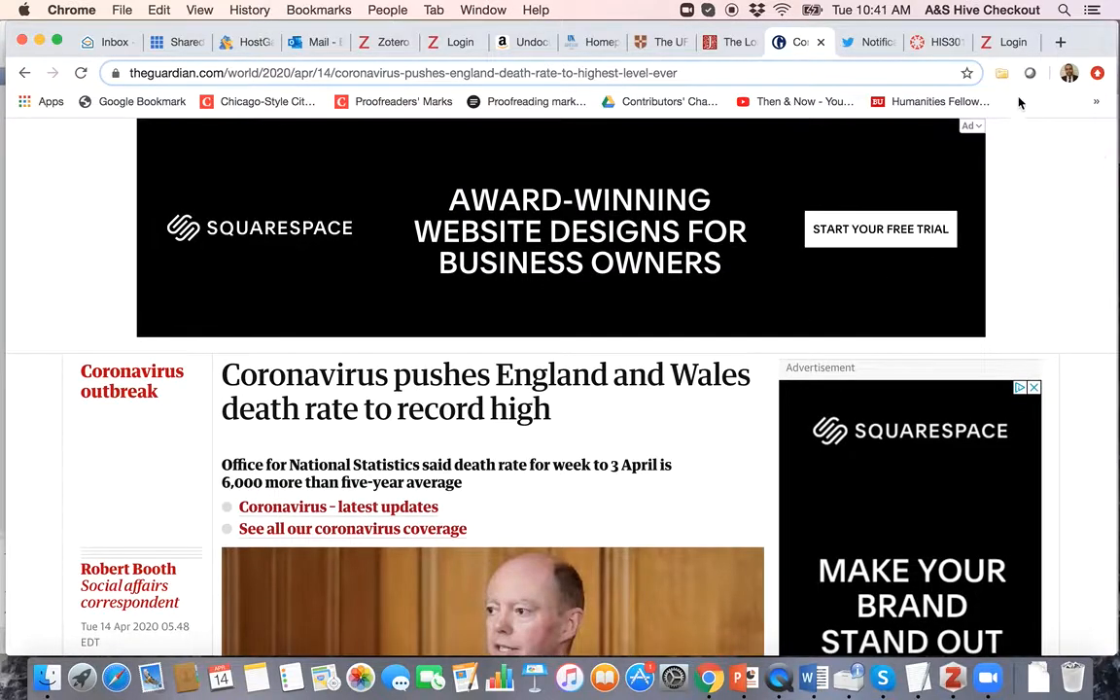
scroll(713, 498, down, 6)
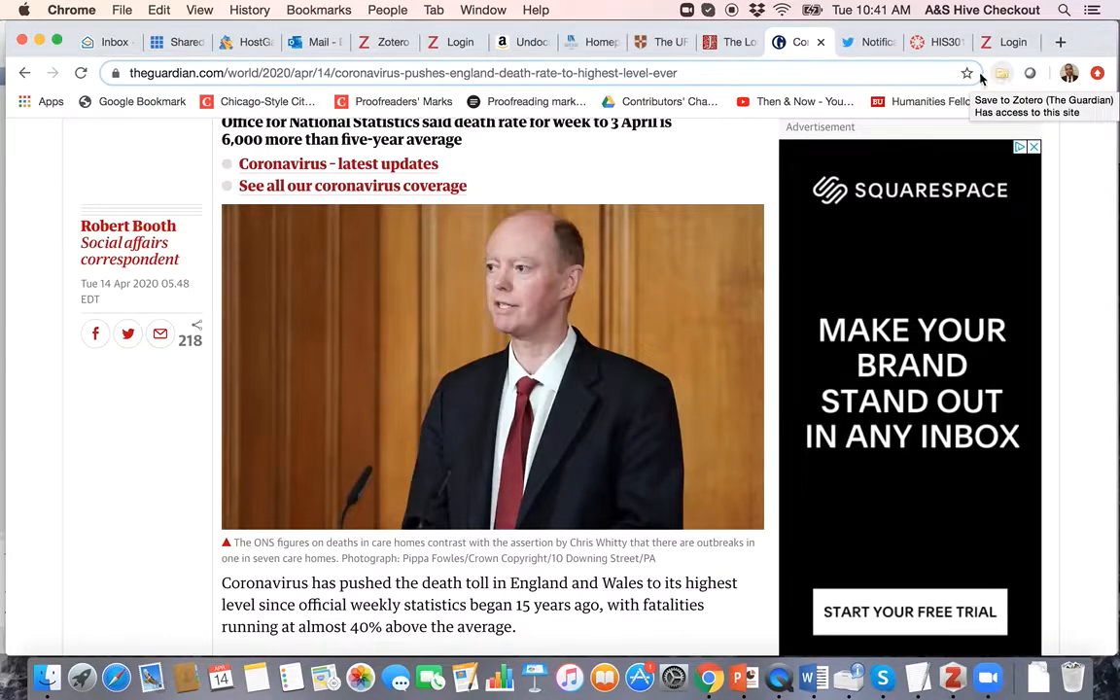
scroll(633, 313, down, 20)
scroll(634, 317, up, 20)
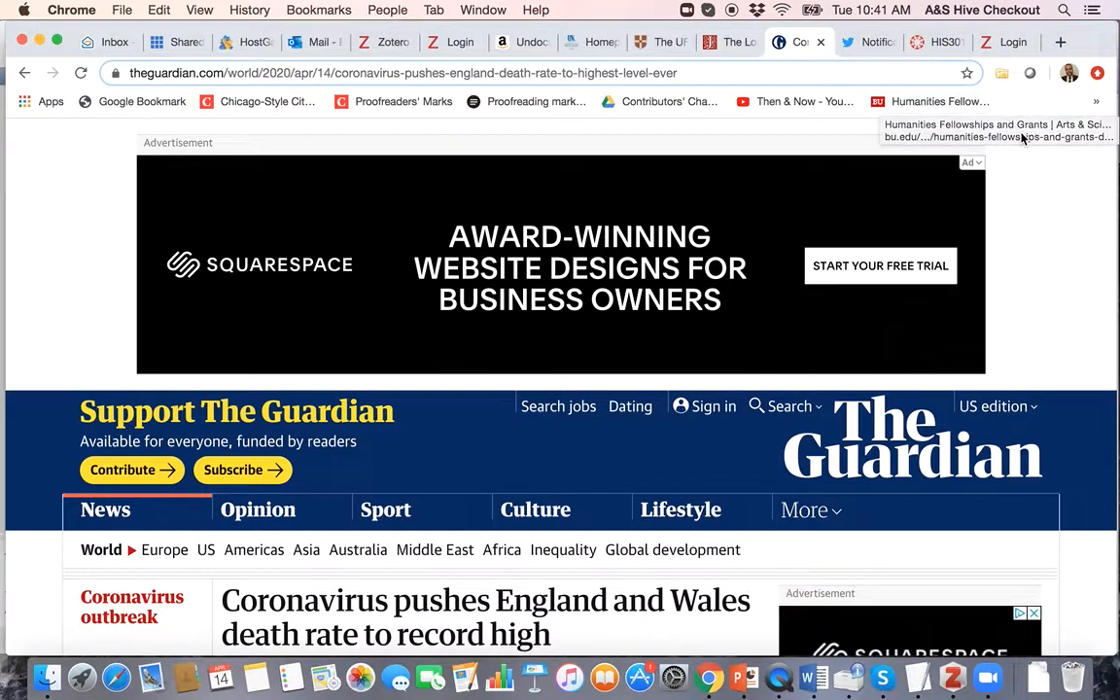
Step: Close the Zotero Item Selector without saving, then go to the Guardian Opinion section
click(1003, 76)
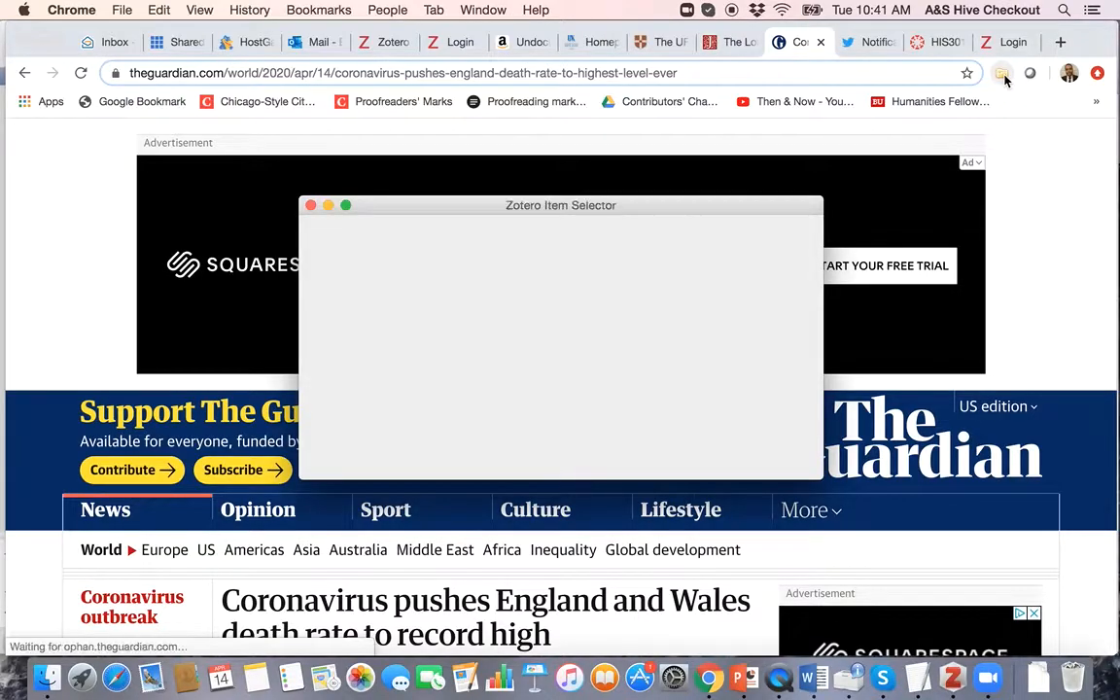
scroll(438, 326, down, 2)
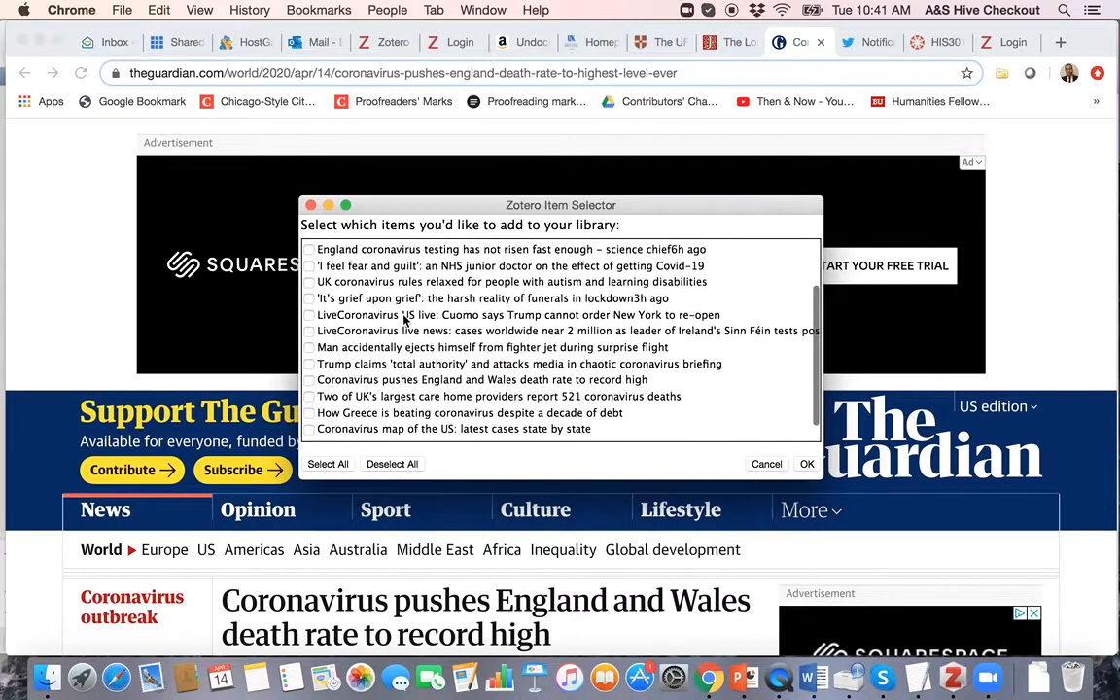
scroll(405, 318, up, 2)
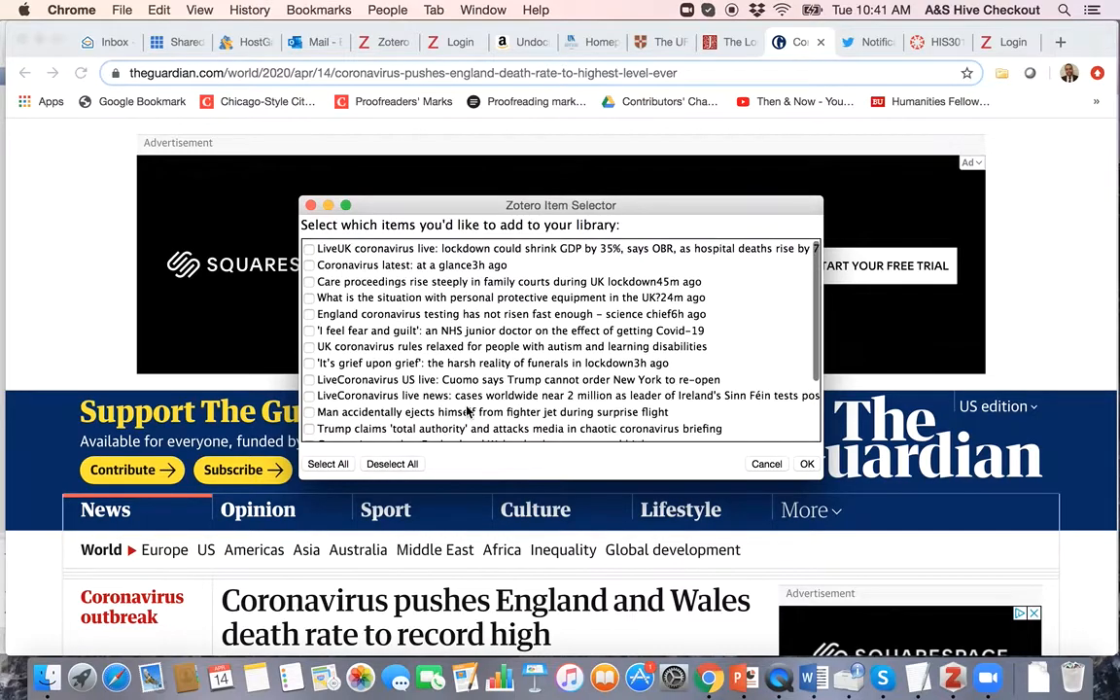
click(309, 206)
scroll(433, 522, down, 5)
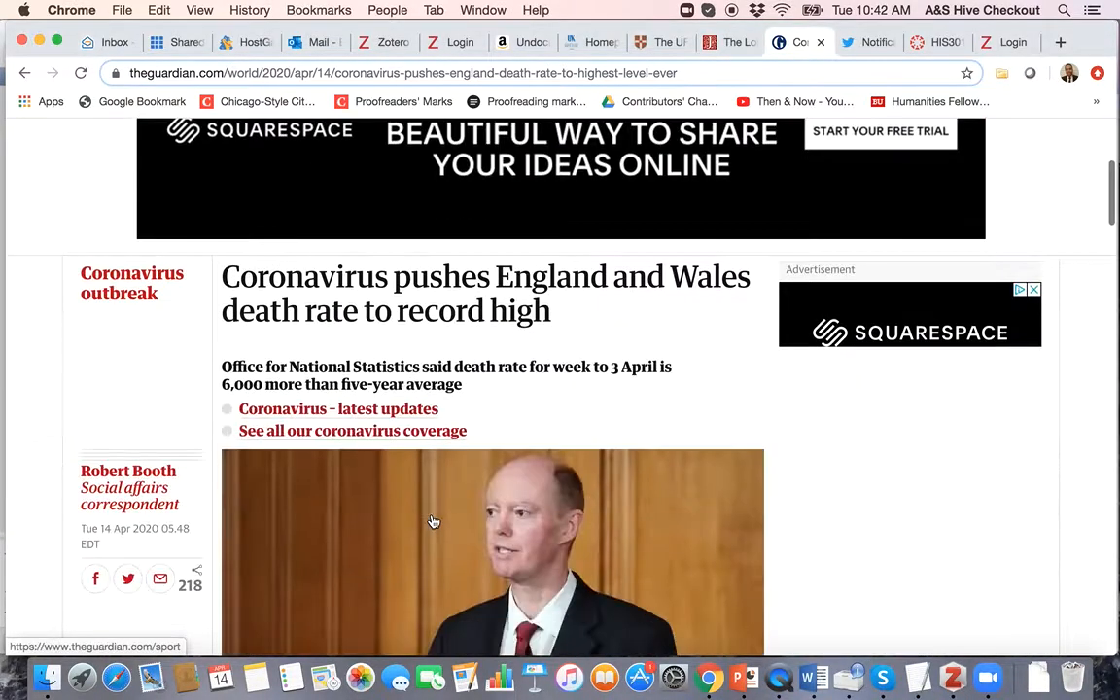
scroll(432, 522, up, 5)
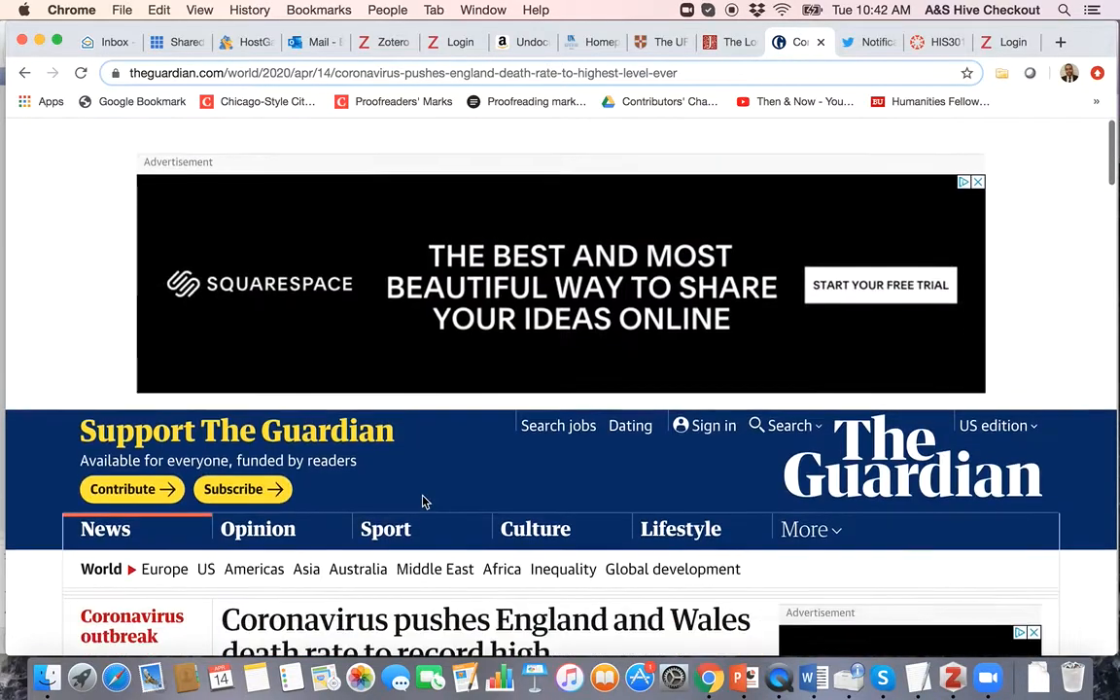
click(258, 515)
scroll(367, 515, down, 8)
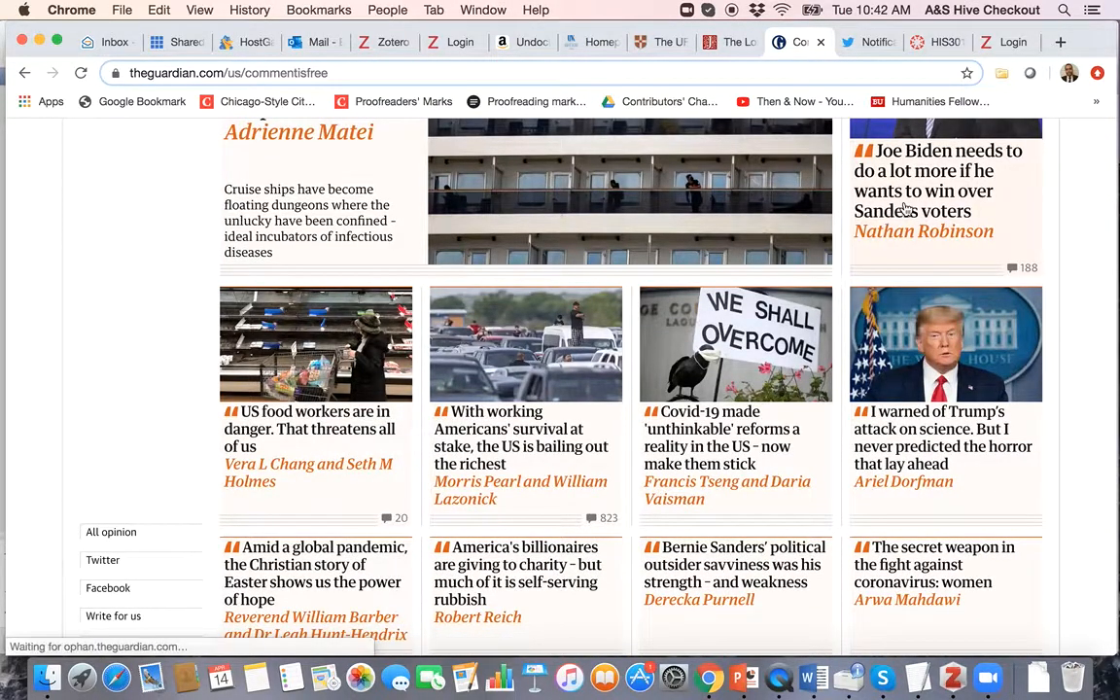
Step: Open the Biden–Sanders voters opinion piece and save it with the Zotero Connector
click(880, 215)
scroll(556, 410, down, 3)
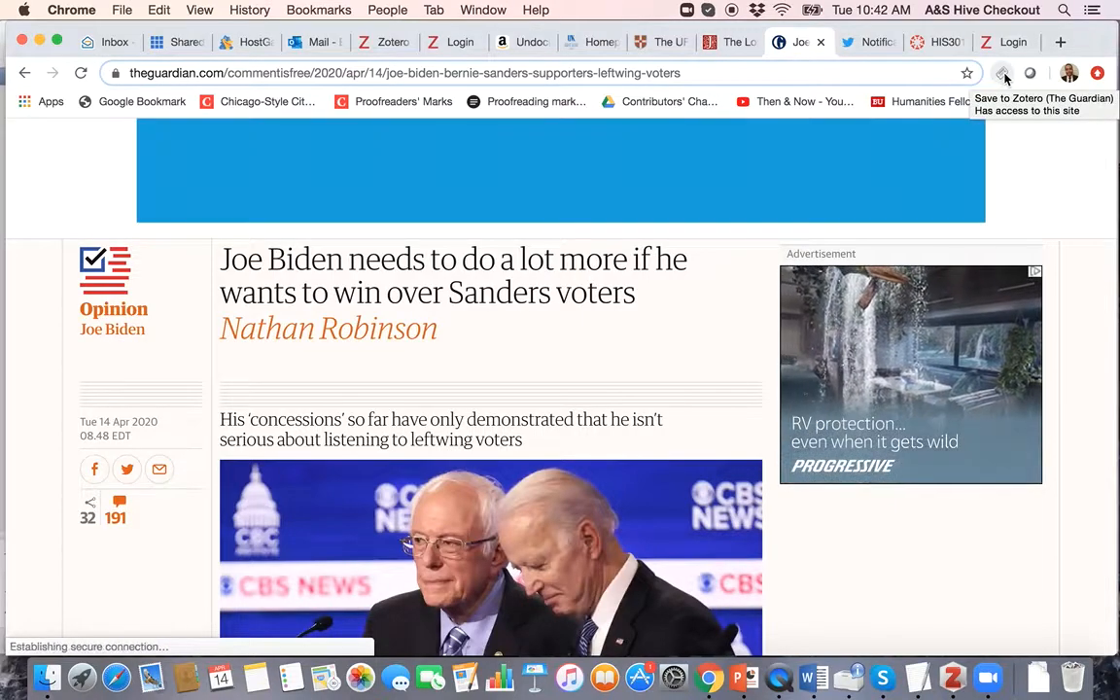
click(1002, 75)
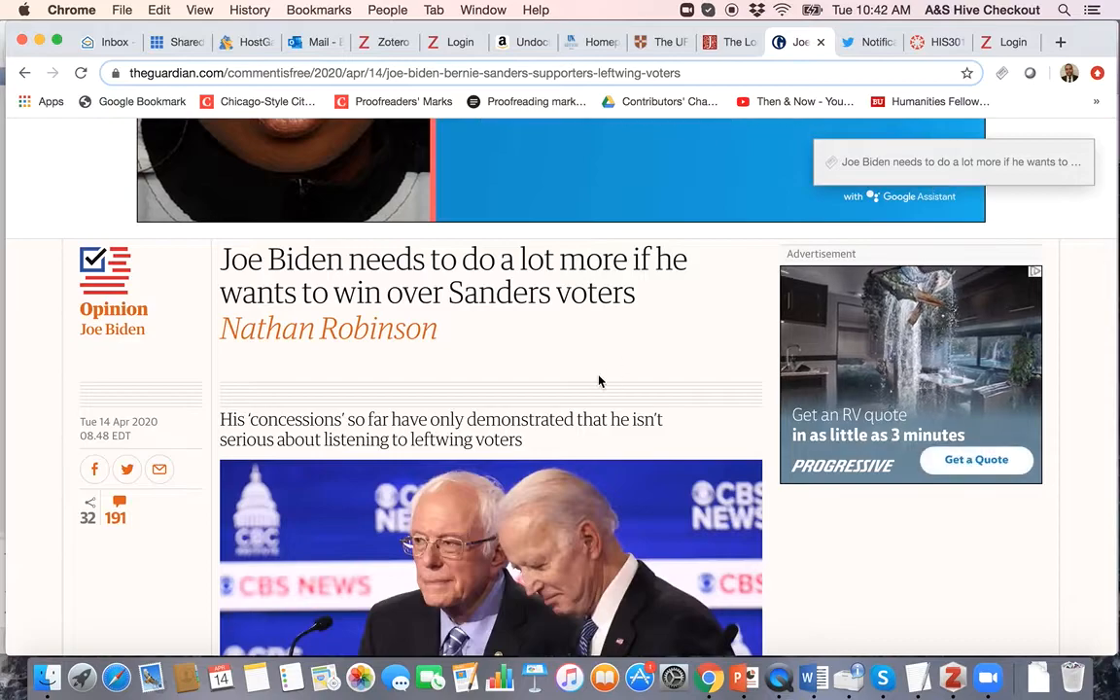
scroll(598, 380, down, 2)
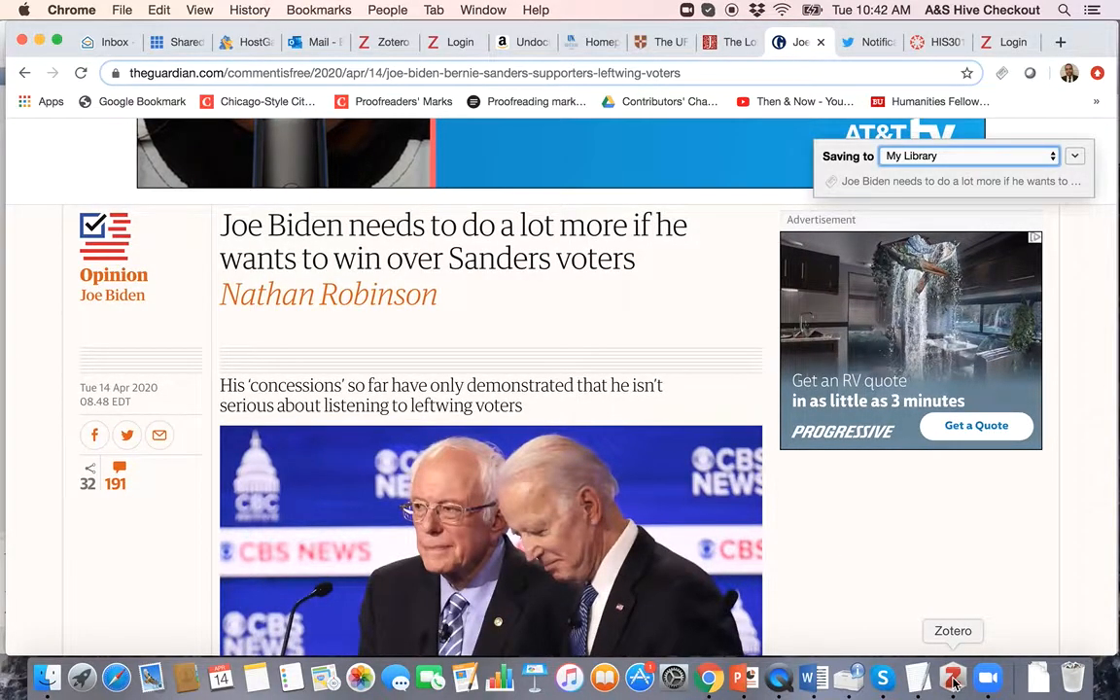
click(953, 680)
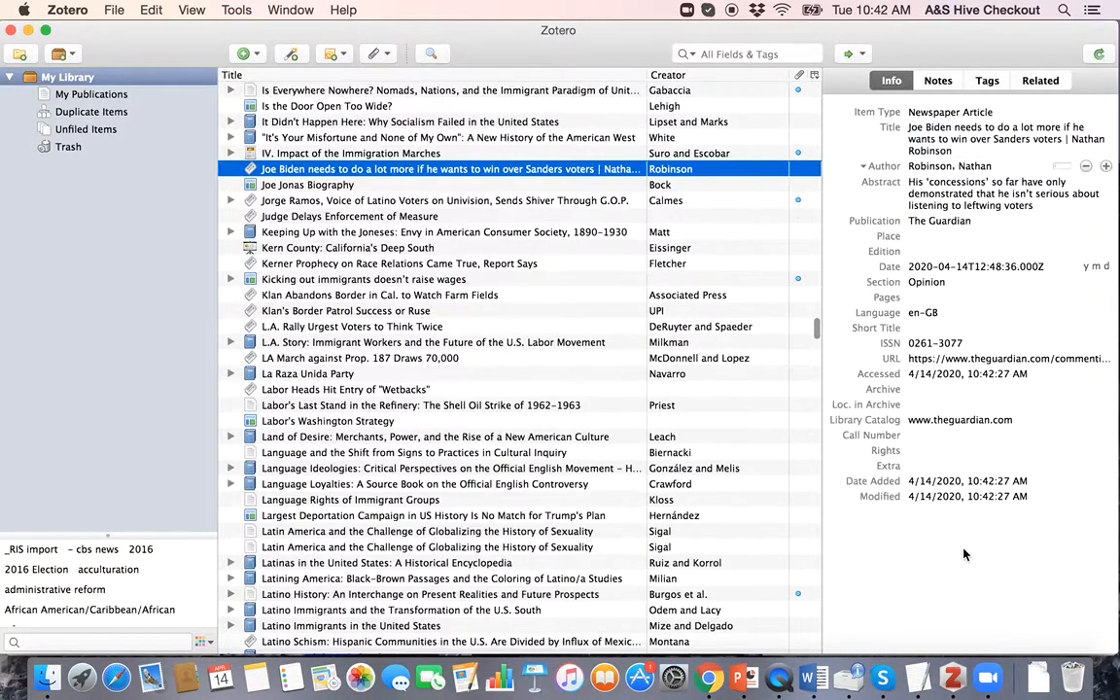
Step: Cut the '|' and author name from the end of the Biden article's Zotero title
click(940, 133)
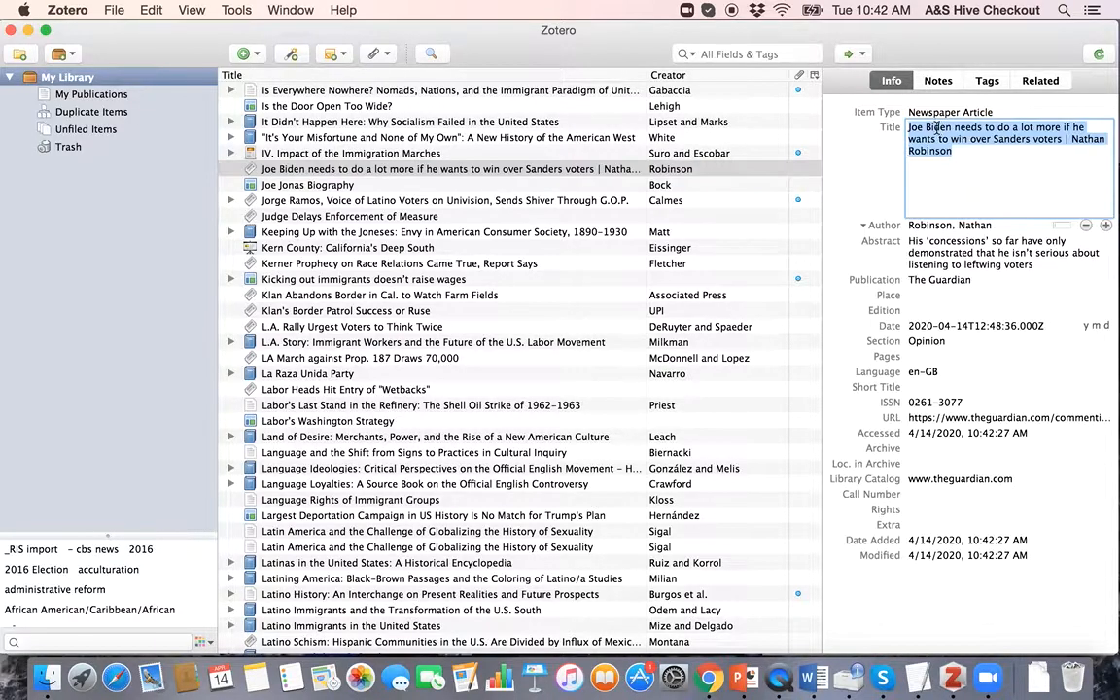
click(974, 152)
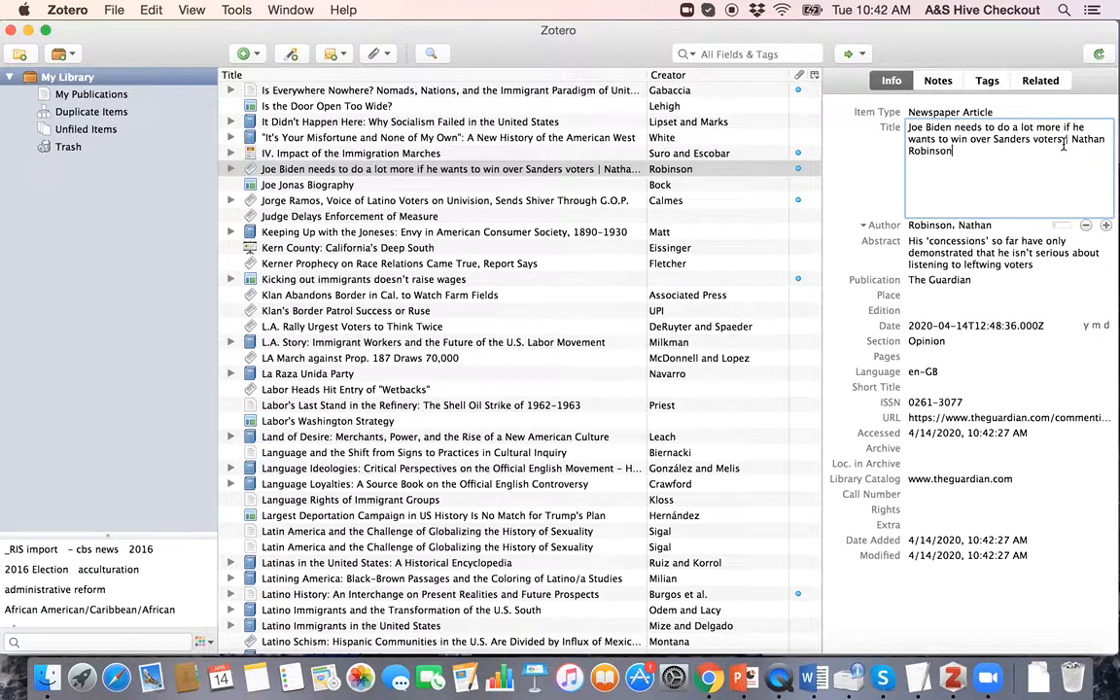
drag(1063, 143, 1093, 166)
key(BackSpace)
key(Return)
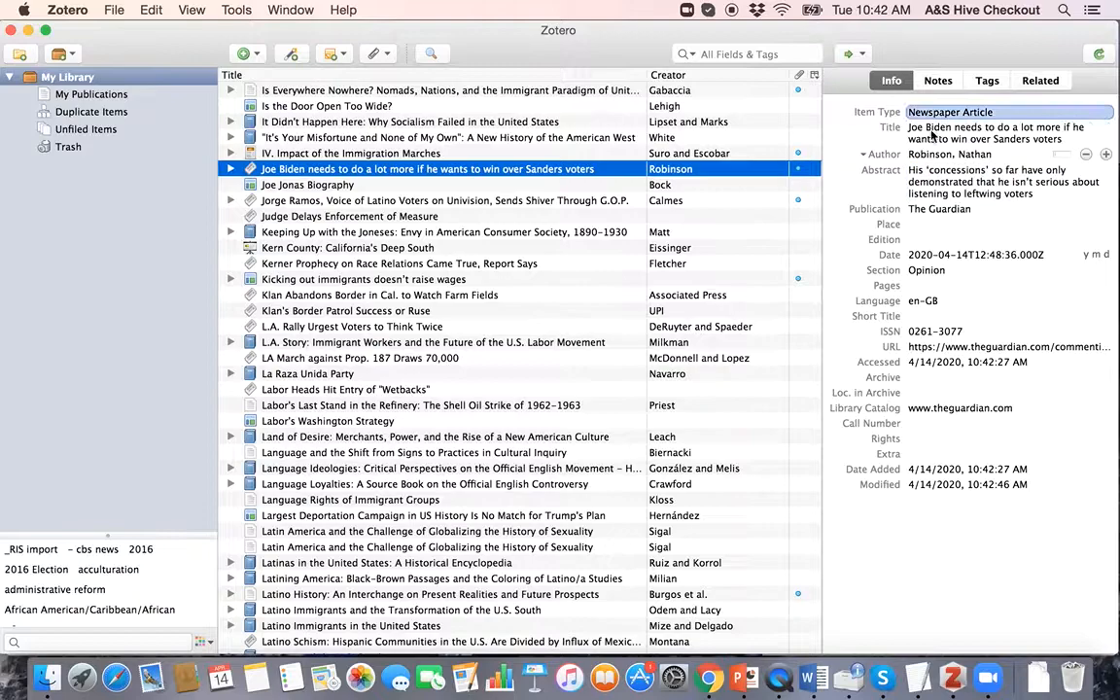
click(938, 169)
click(923, 154)
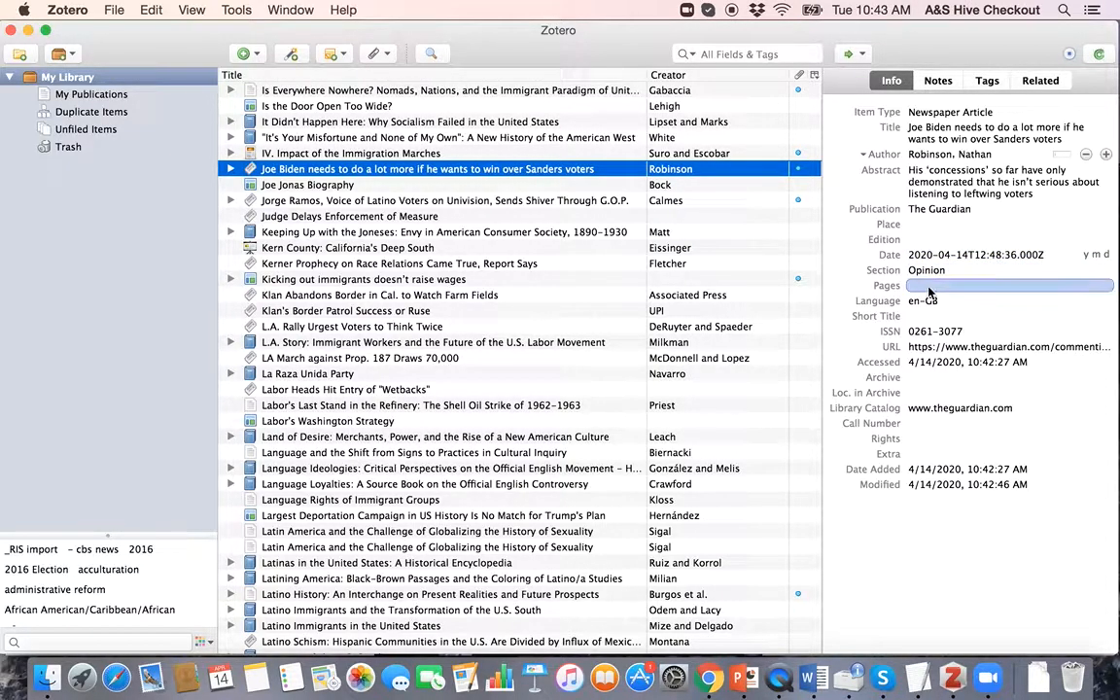
key(ctrl+Up)
Step: Bring Zotero forward and enter the Biden article's date as April 14, 2020
click(695, 454)
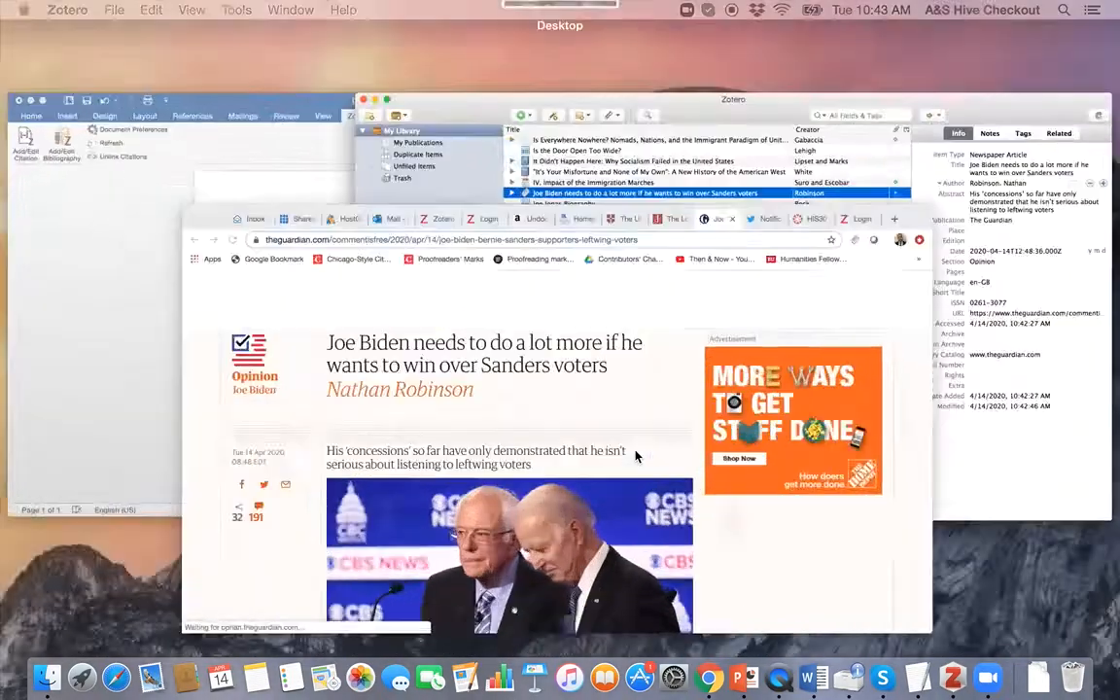
key(ctrl+Up)
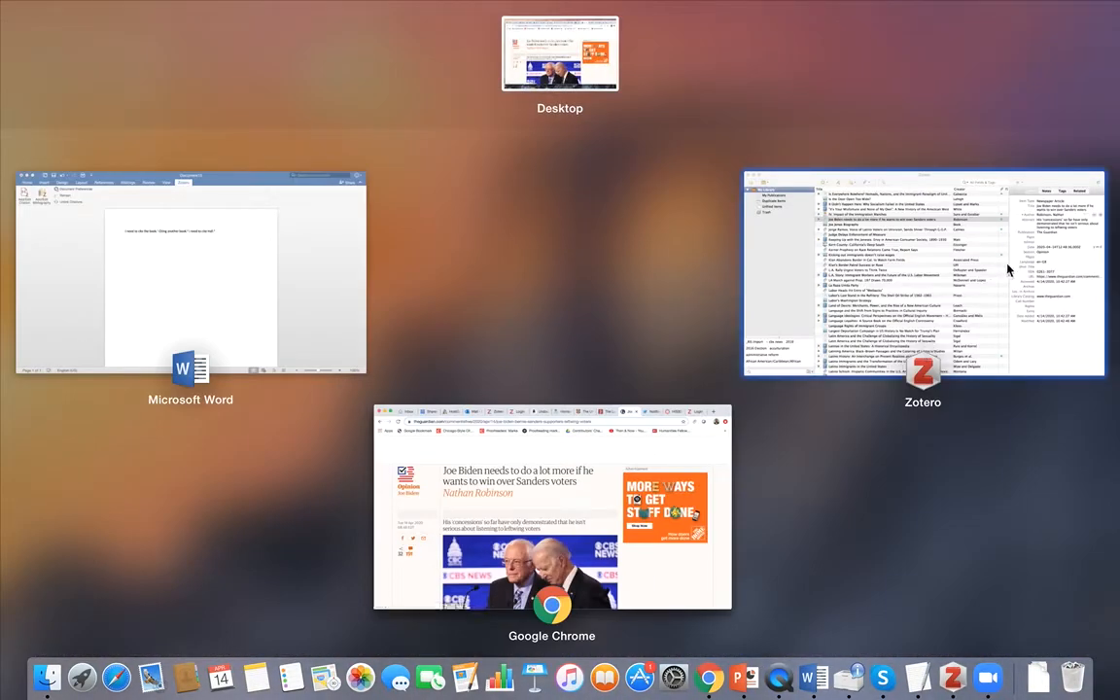
click(1008, 271)
click(953, 255)
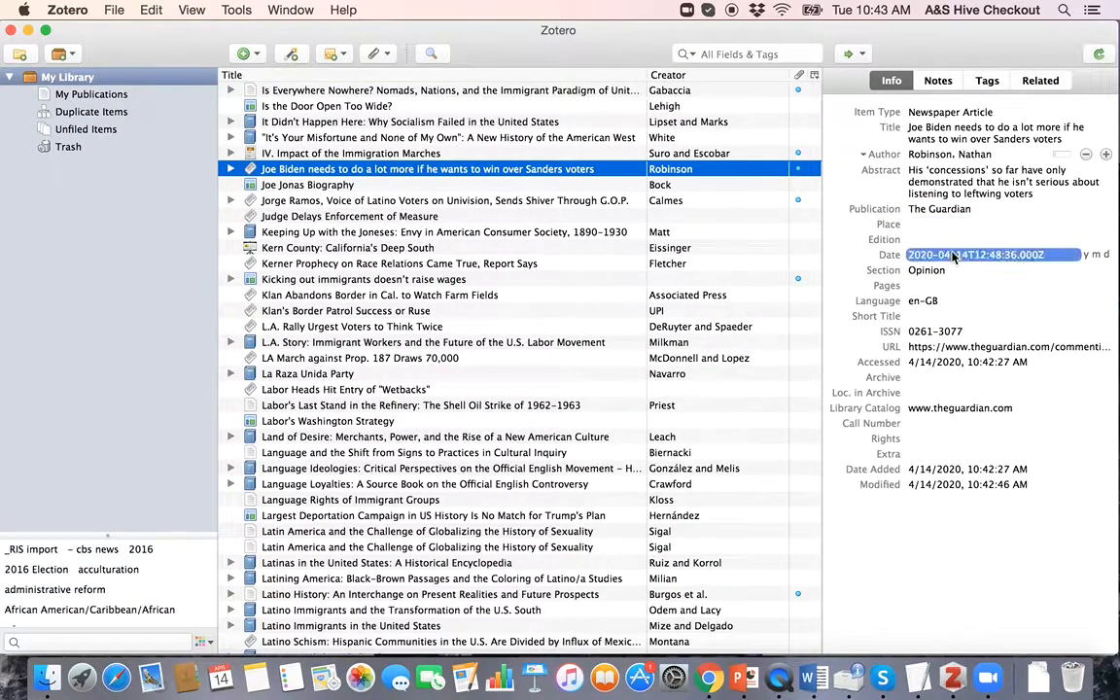
text(Jan)
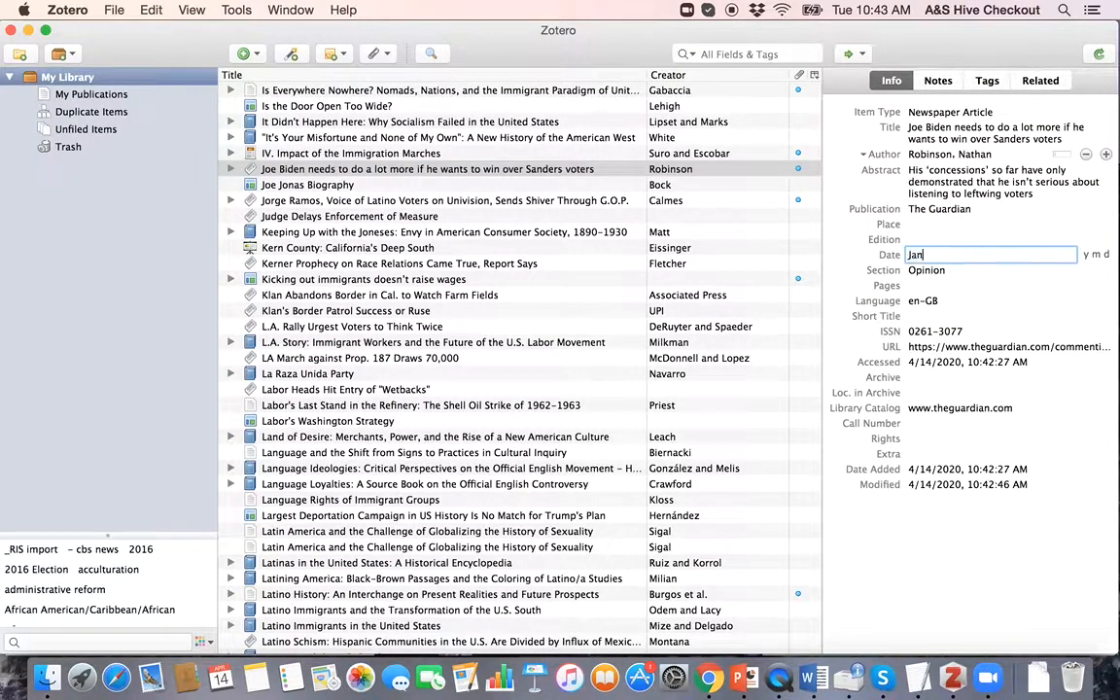
key(ctrl+Up)
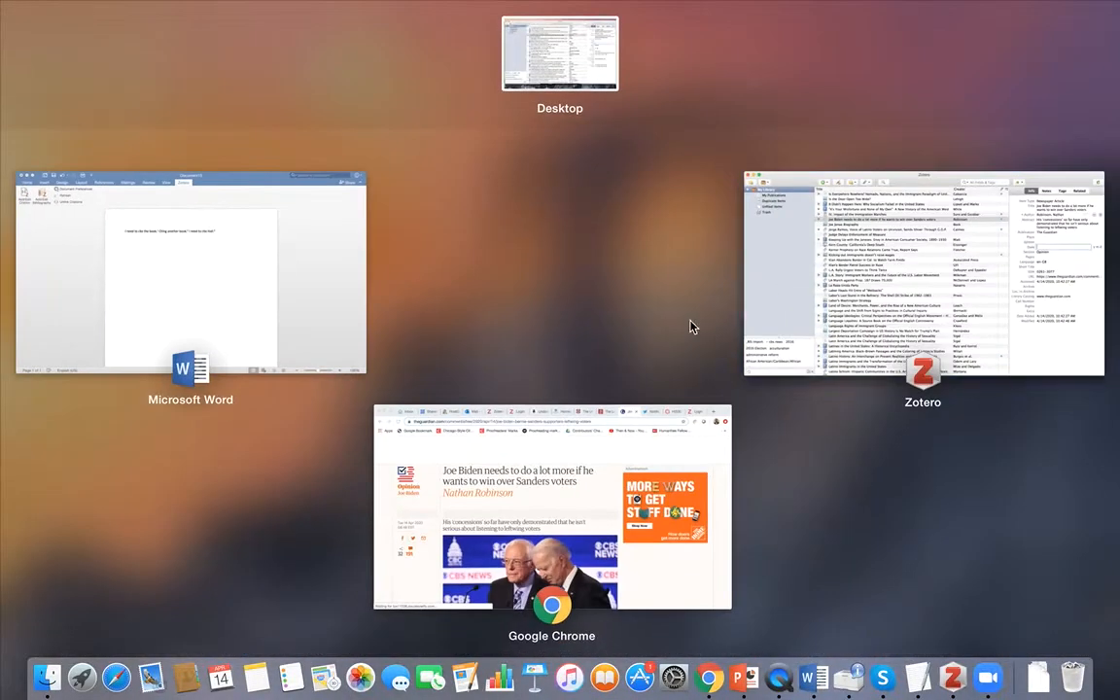
click(490, 455)
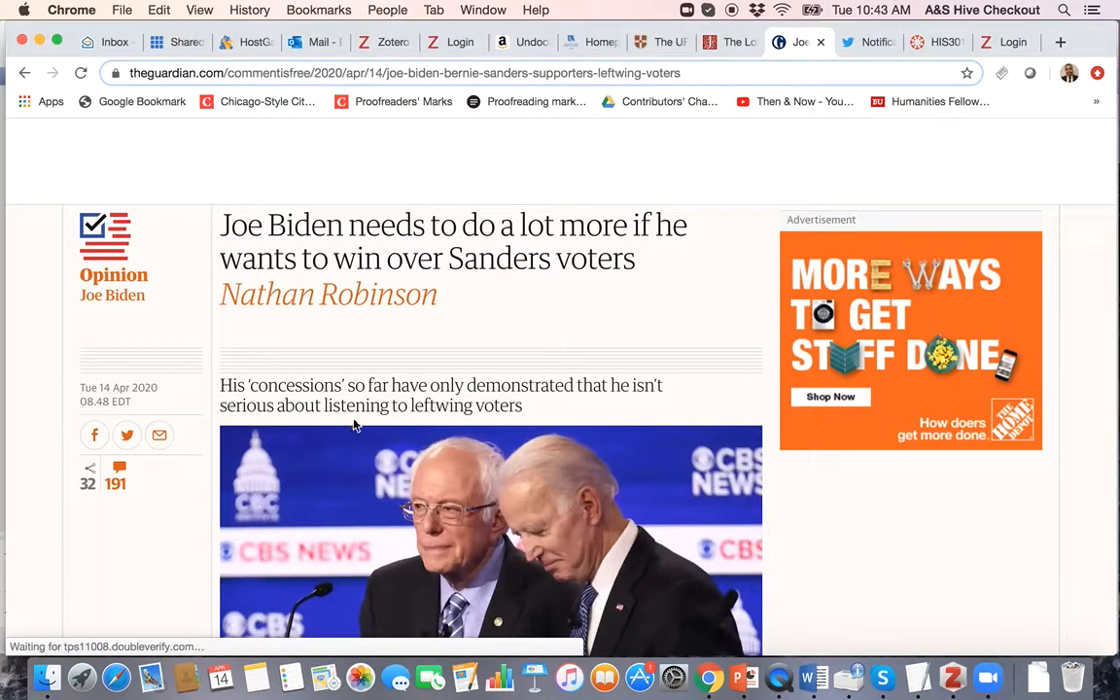
key(ctrl+Up)
click(900, 319)
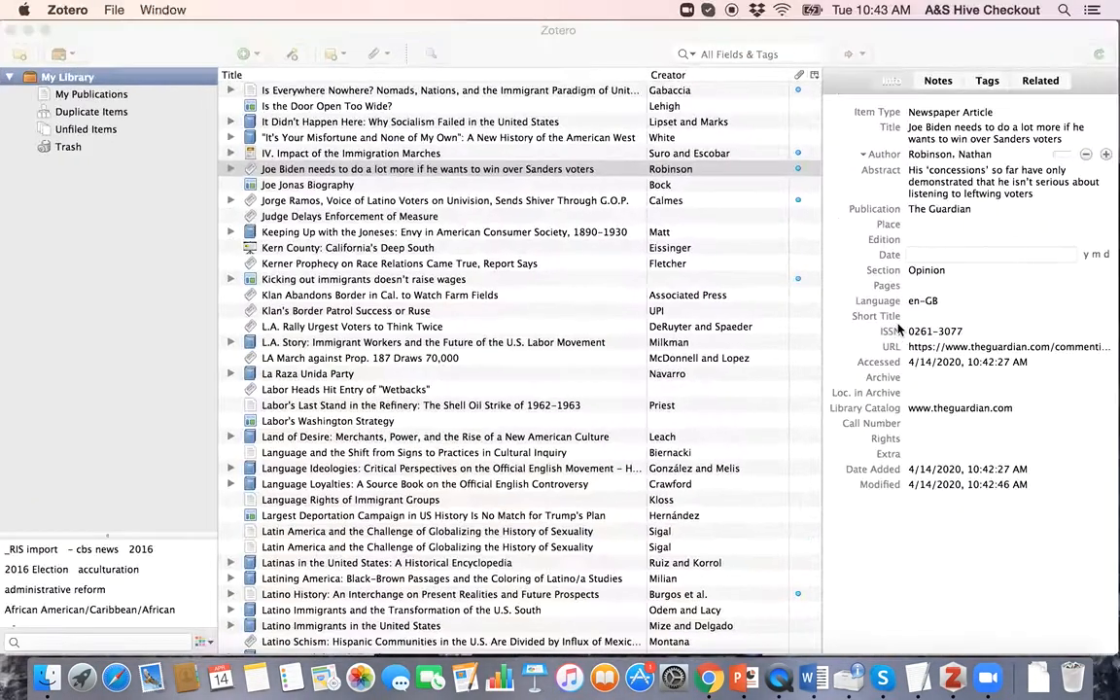
text(Ar)
key(BackSpace)
text(pril 14, 2020)
key(Return)
Step: Change the article's date to 4-14-20
click(958, 254)
text(4-)
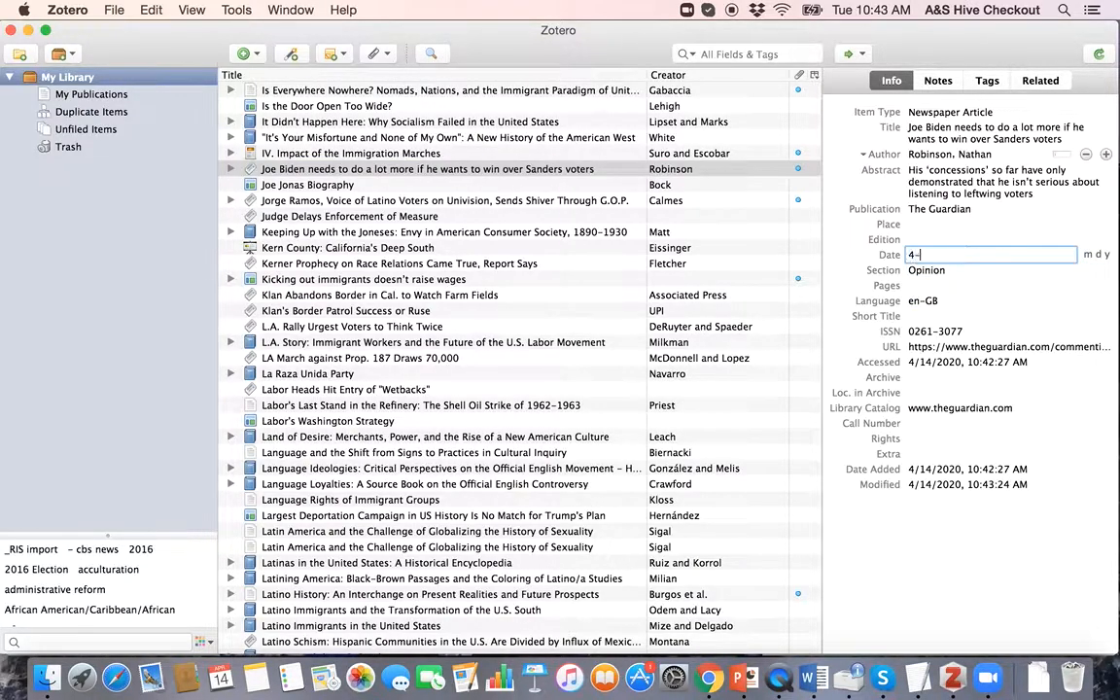
text(14-20)
key(Return)
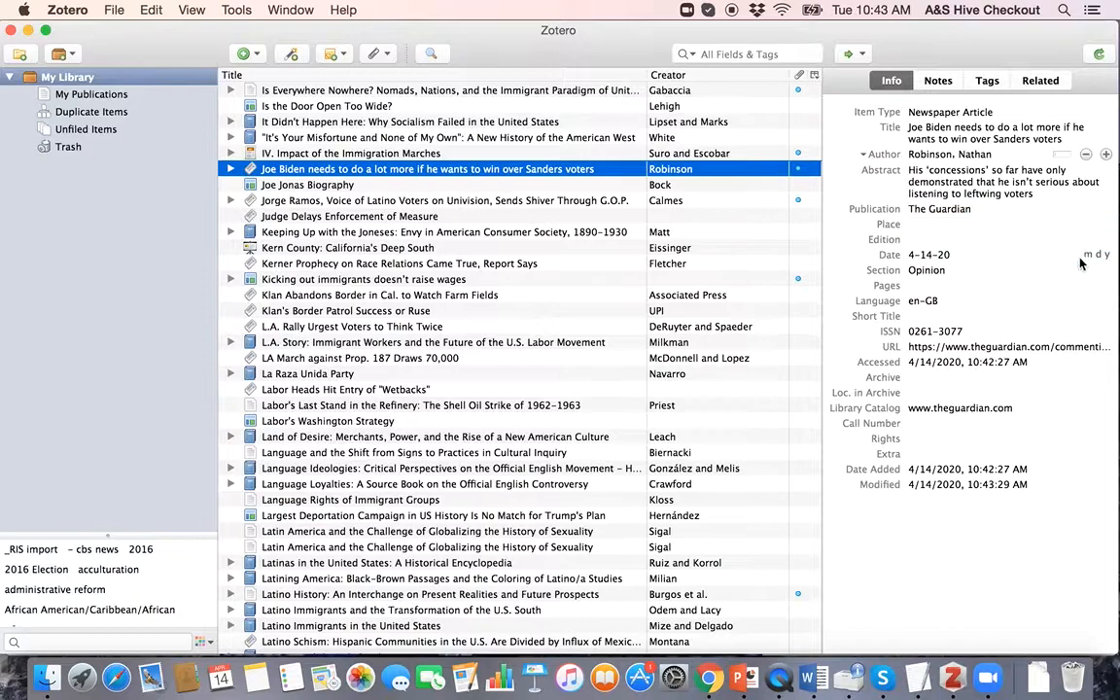
Step: Re-enter the date in long form as April 14, 2020
click(988, 255)
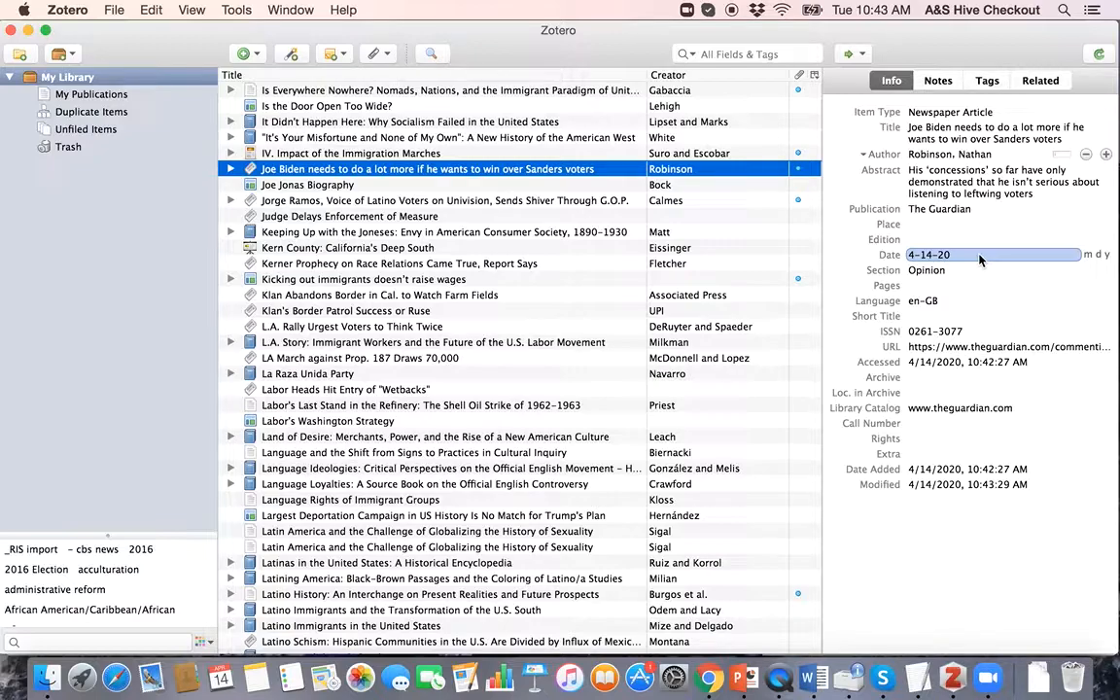
click(953, 259)
text(J)
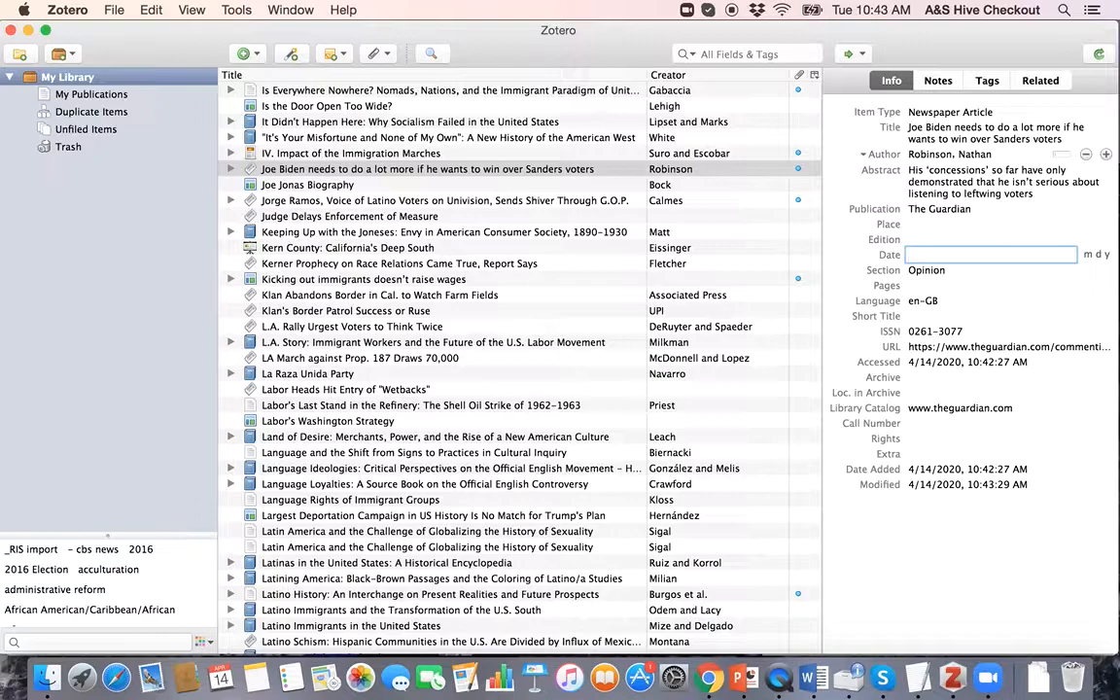
text(pril 14, 2020)
key(Return)
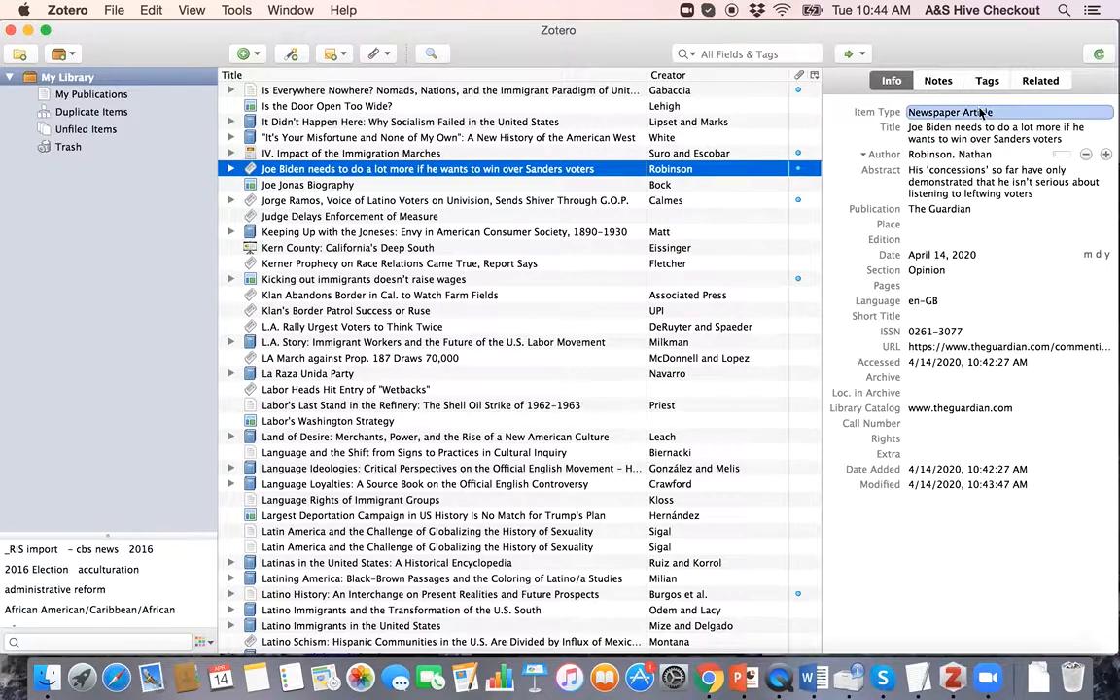
click(880, 123)
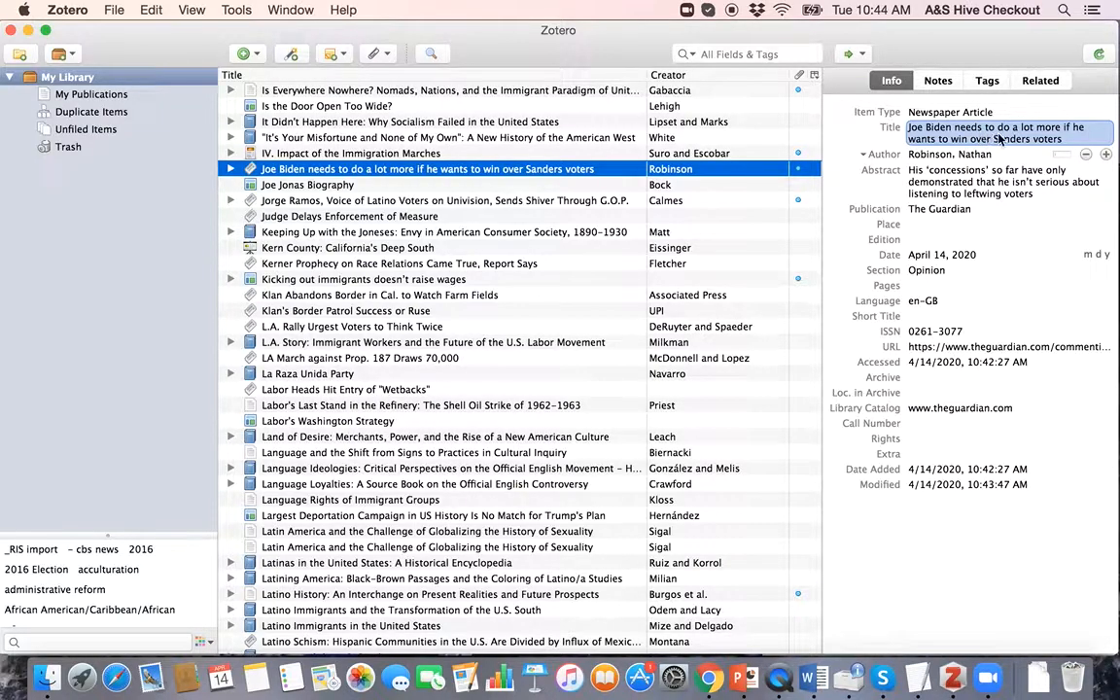
key(ctrl+Up)
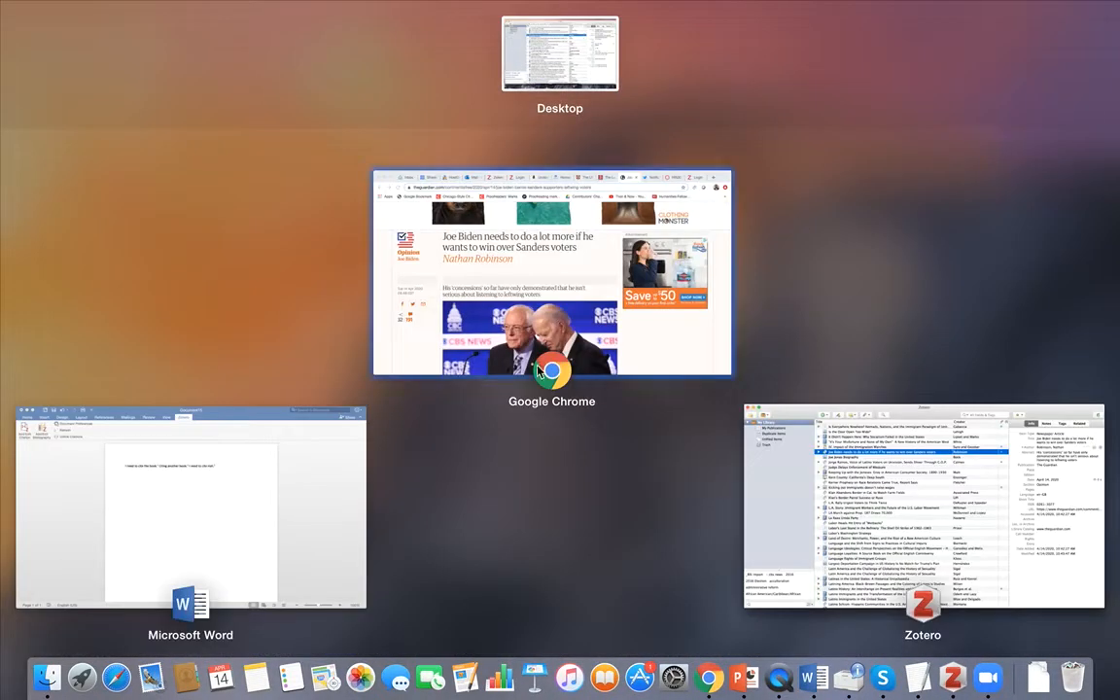
Step: Type 'Biden article goes here.' and cite the Guardian Biden piece via Zotero search 'biden'
click(220, 487)
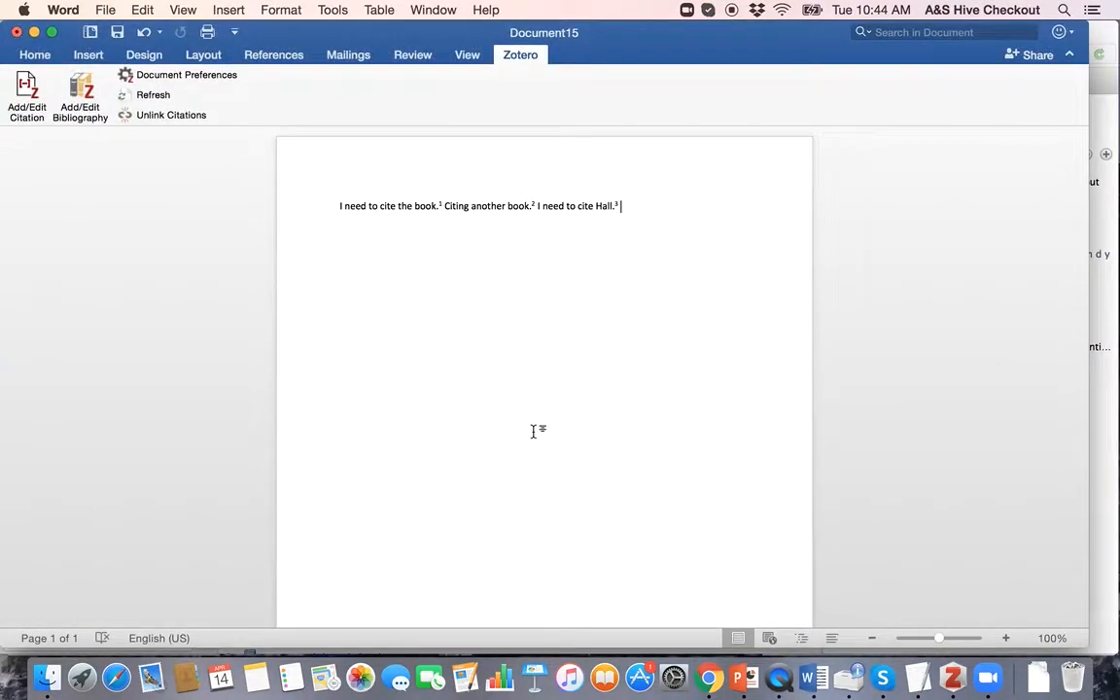
text(Biden article goes here.)
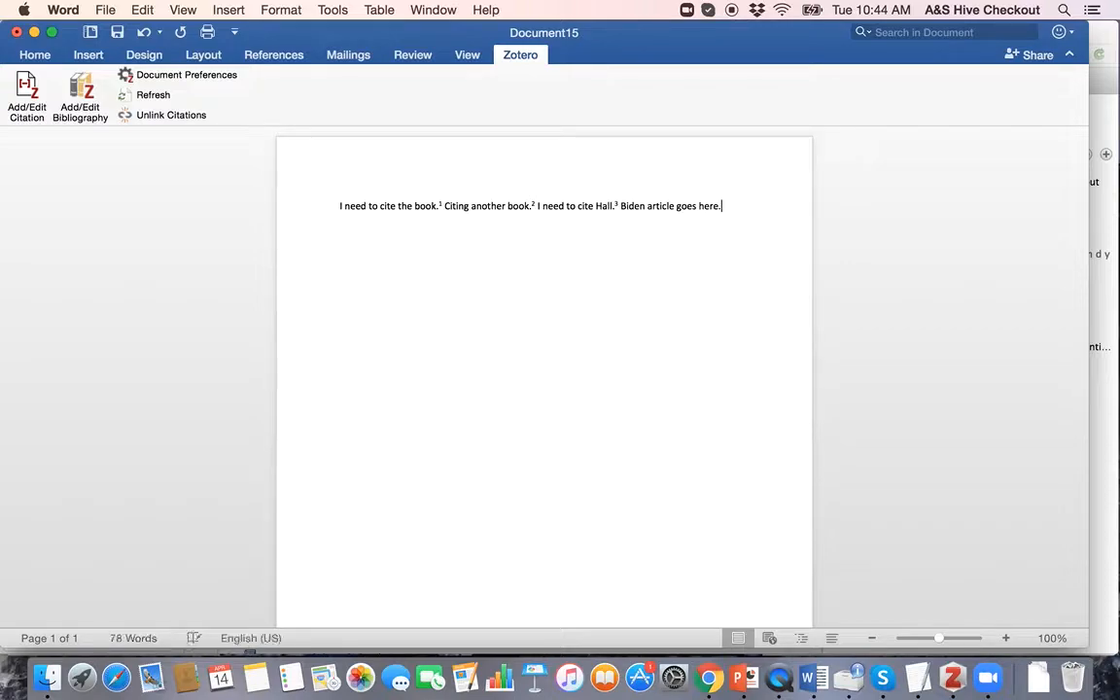
click(27, 85)
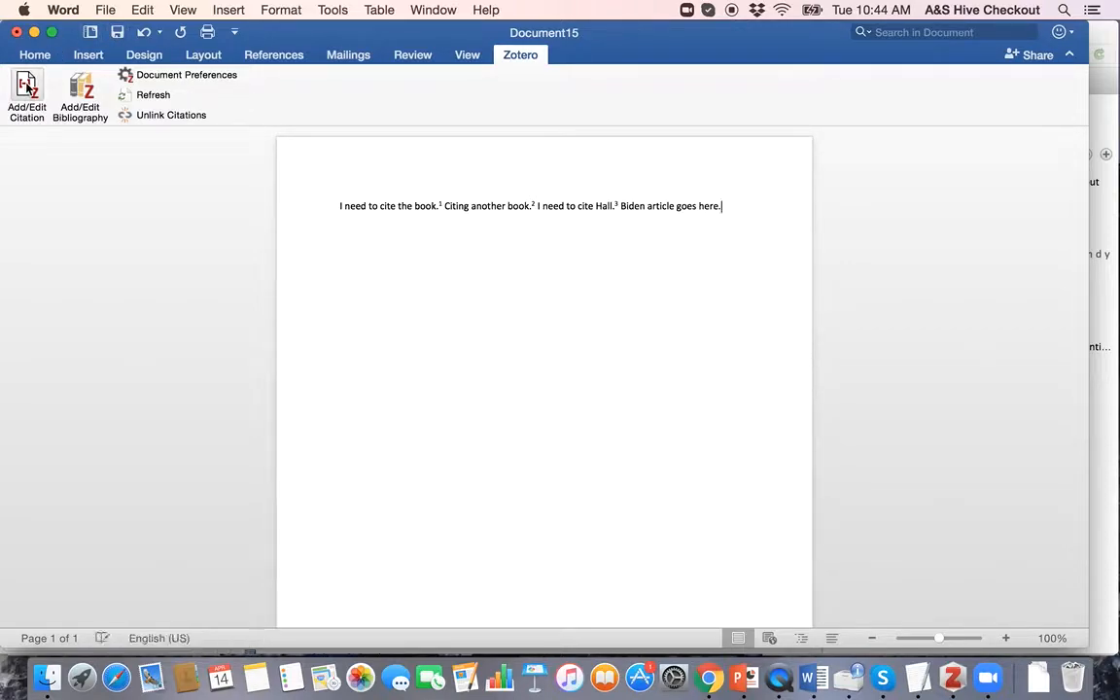
text(biden)
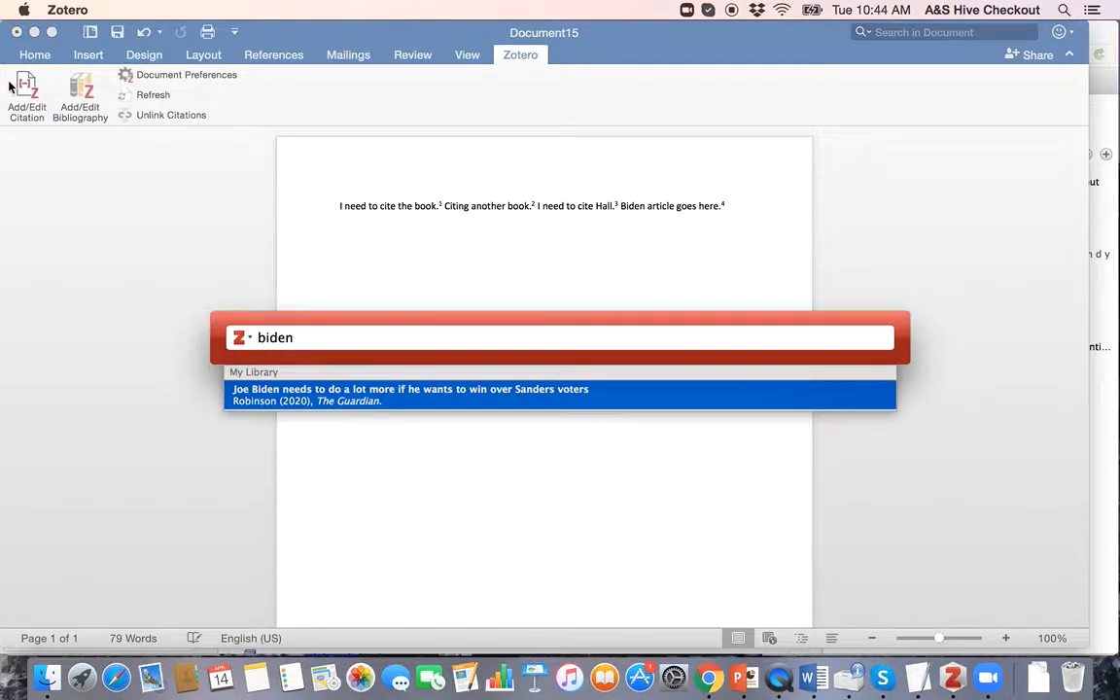
key(Return)
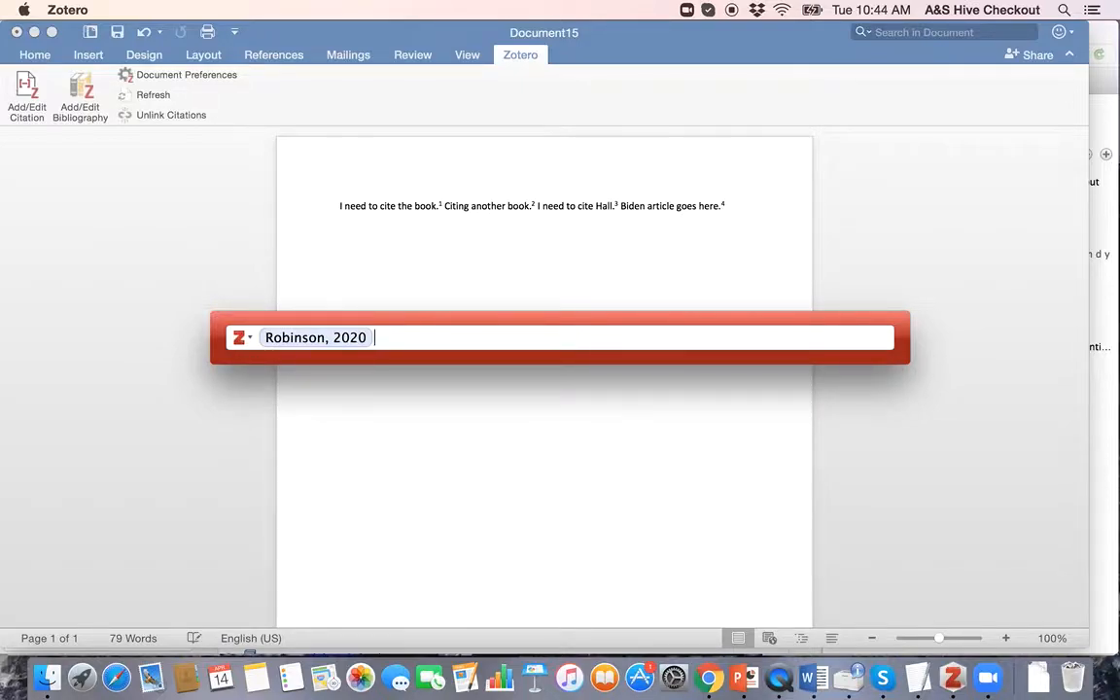
key(Return)
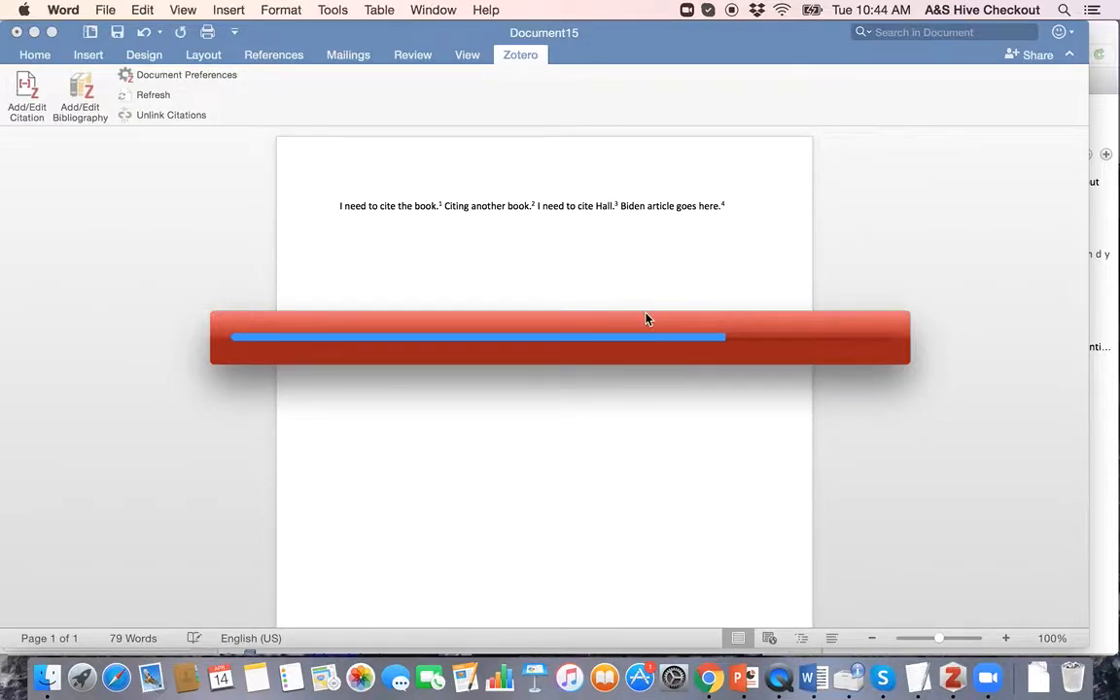
scroll(637, 321, down, 5)
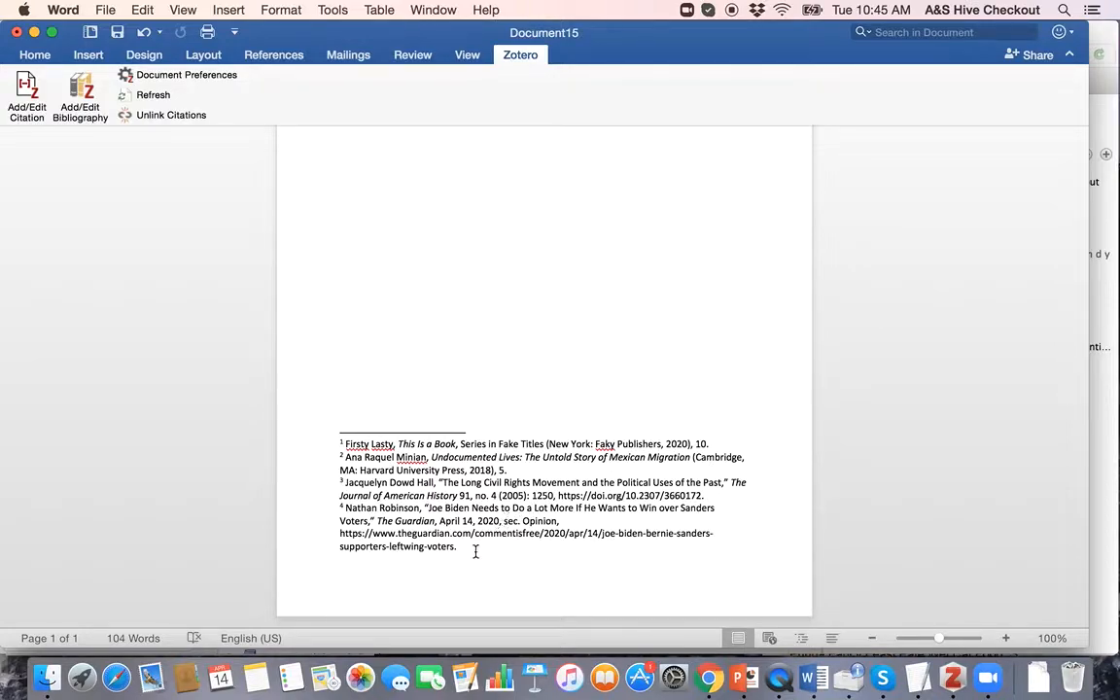
Step: Add a 'Bibliography' heading on a new line below the body text
scroll(374, 395, up, 5)
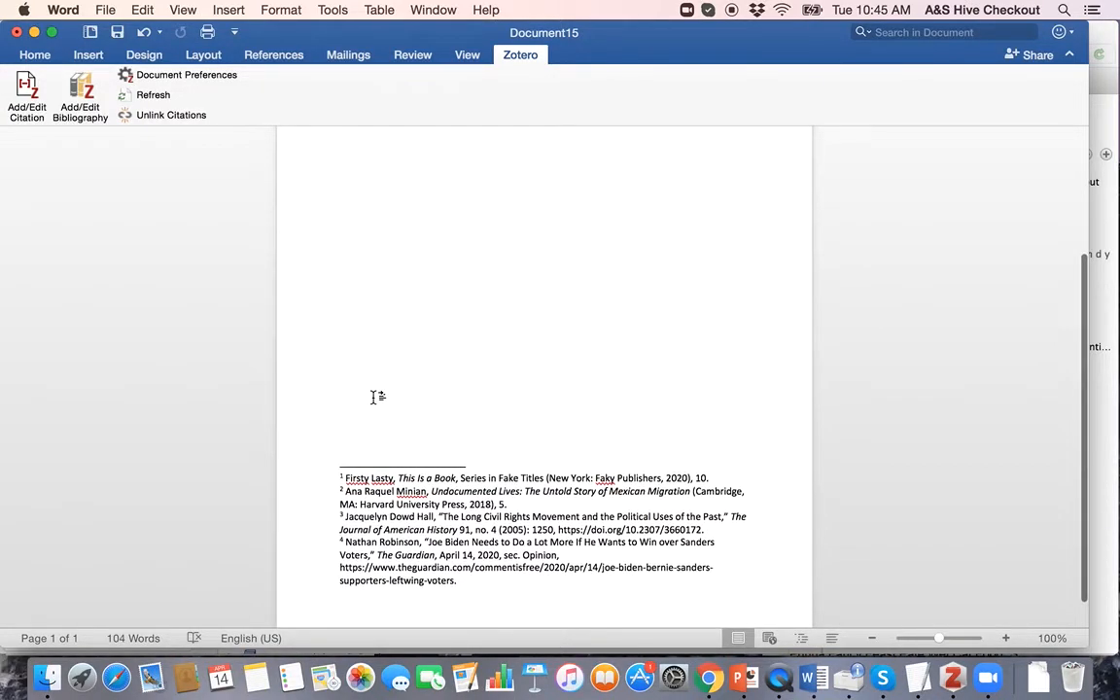
scroll(374, 396, down, 1)
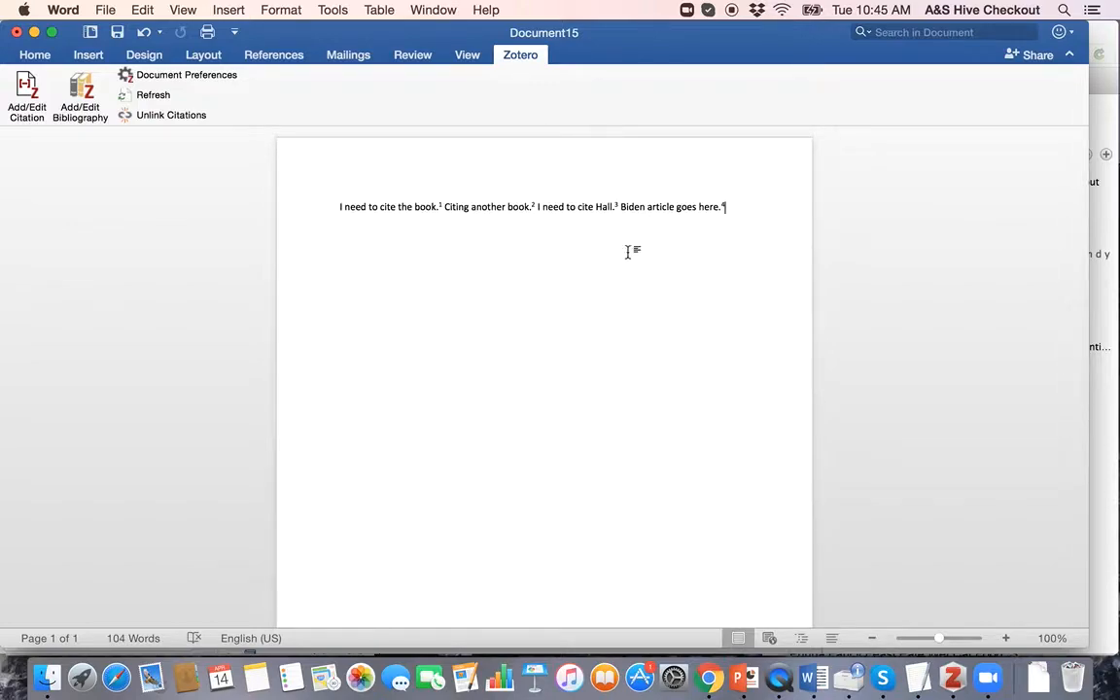
scroll(616, 462, down, 5)
scroll(616, 463, up, 4)
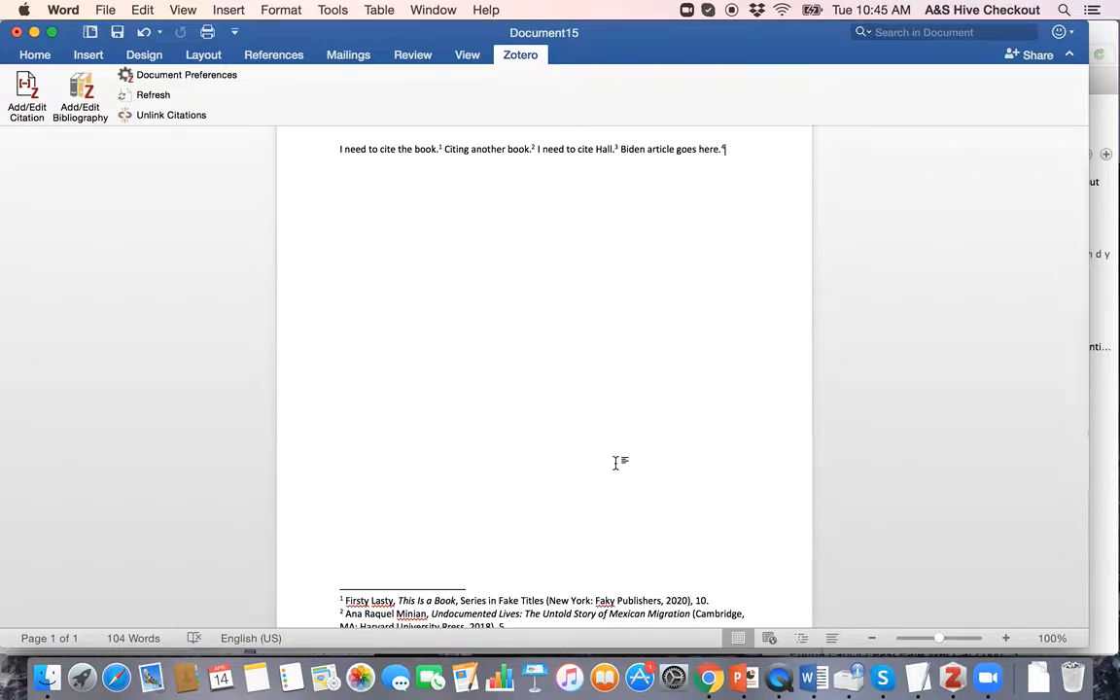
key(Return)
key(Return)
text(Bibliography:)
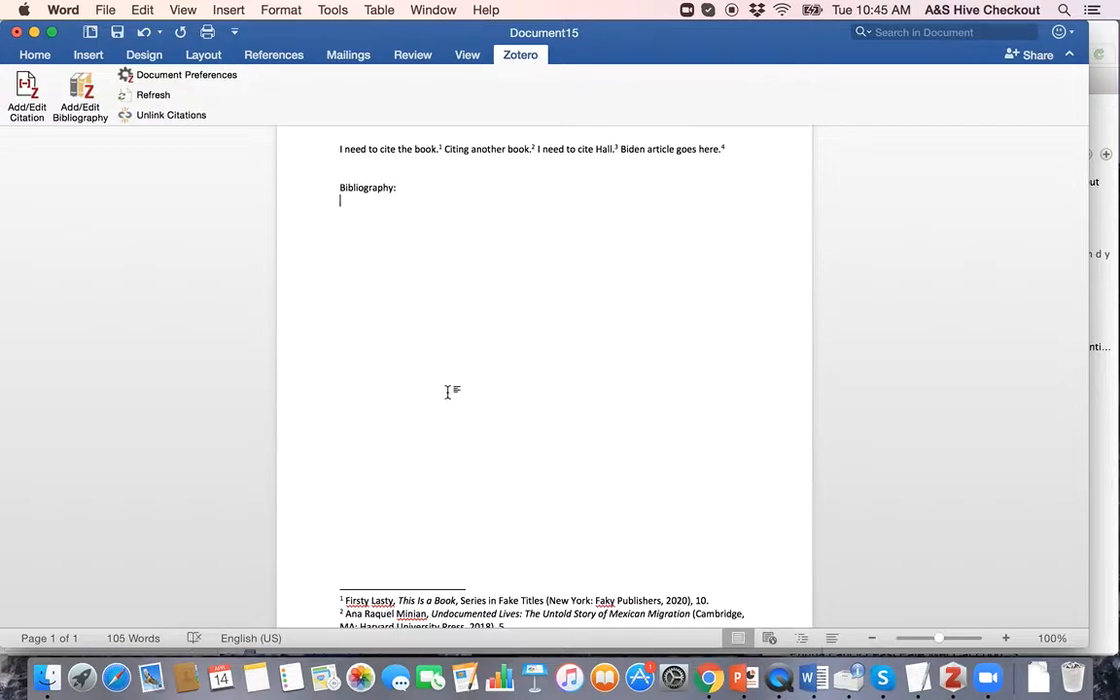
Step: Insert the Zotero bibliography of all four sources under the heading
scroll(447, 392, down, 3)
scroll(447, 391, up, 5)
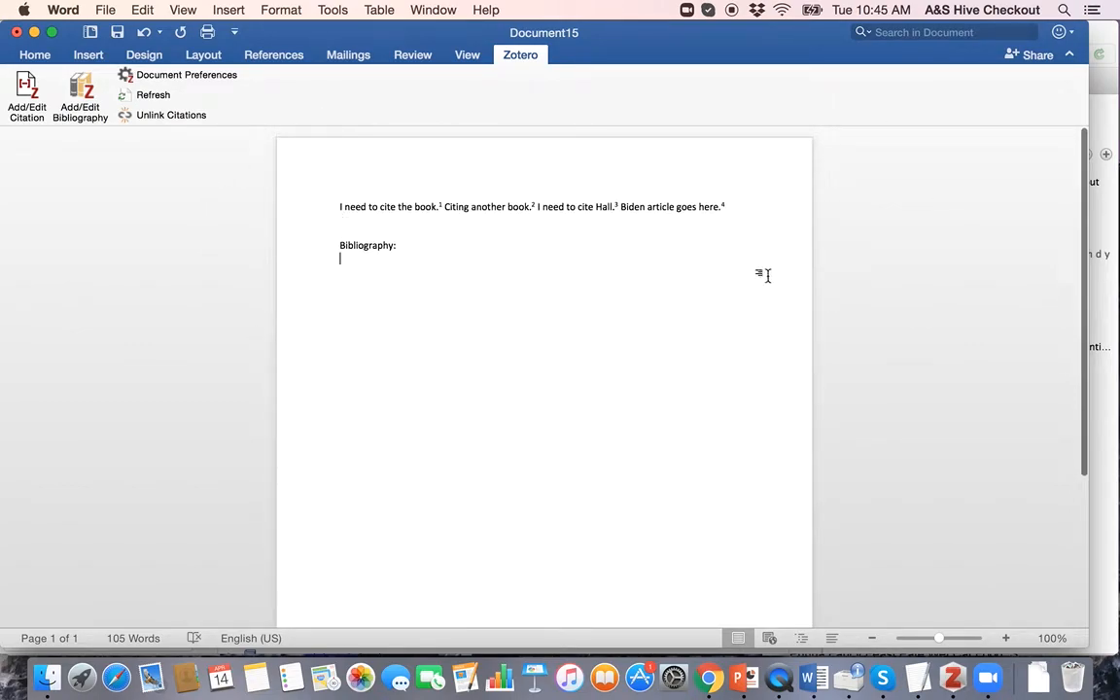
scroll(654, 364, down, 1)
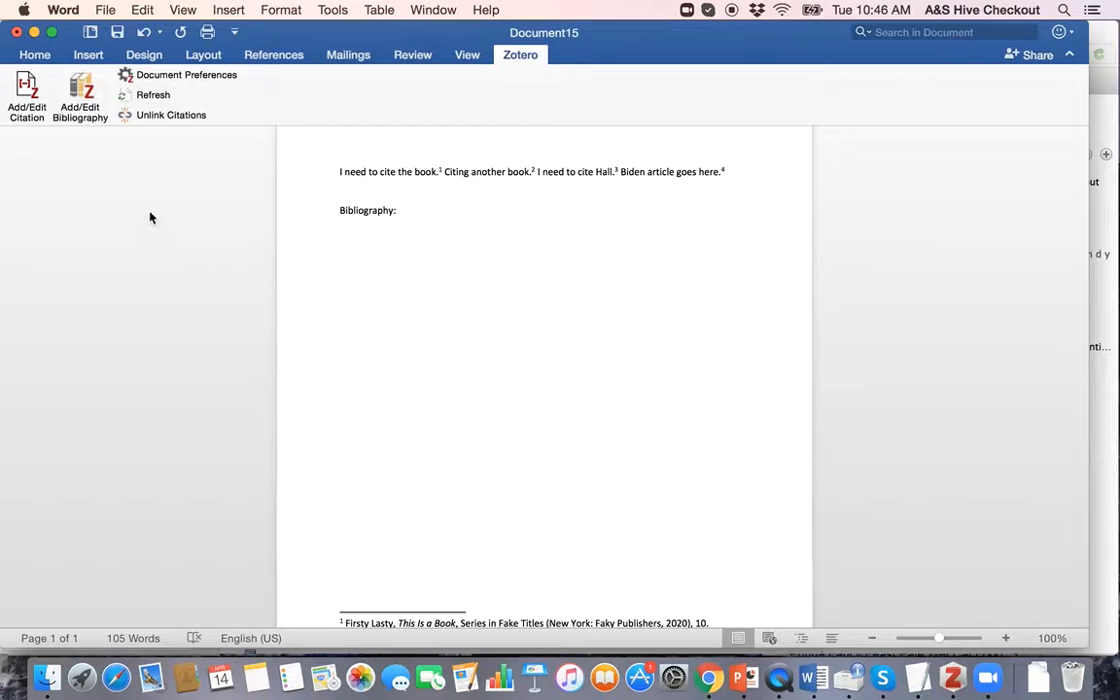
click(76, 89)
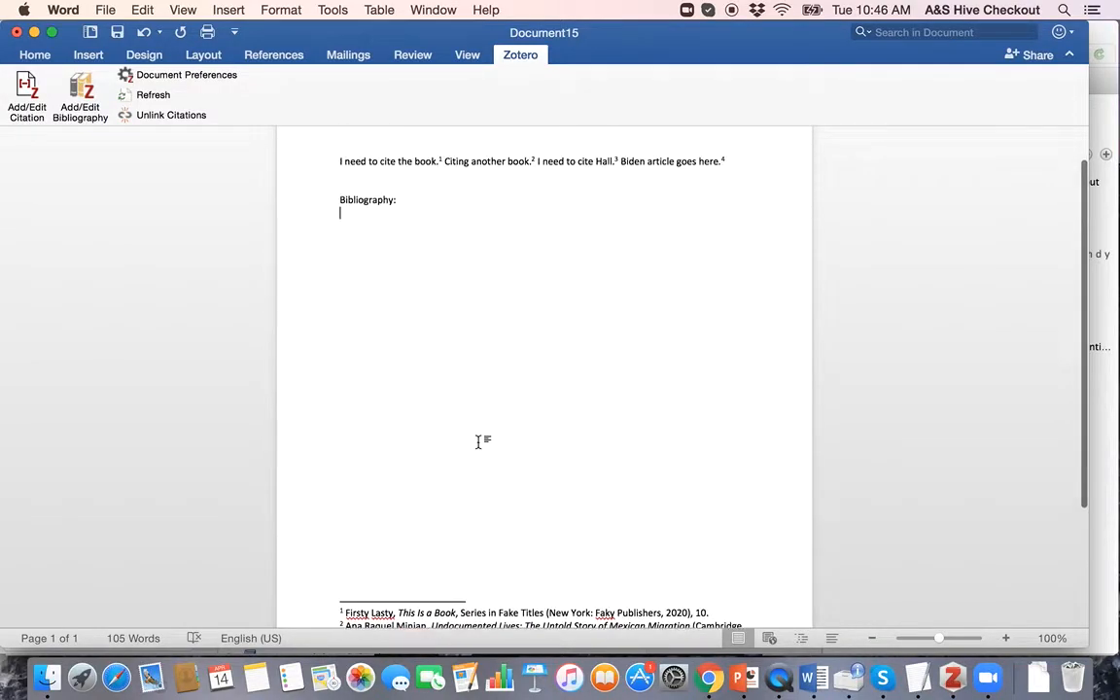
click(85, 101)
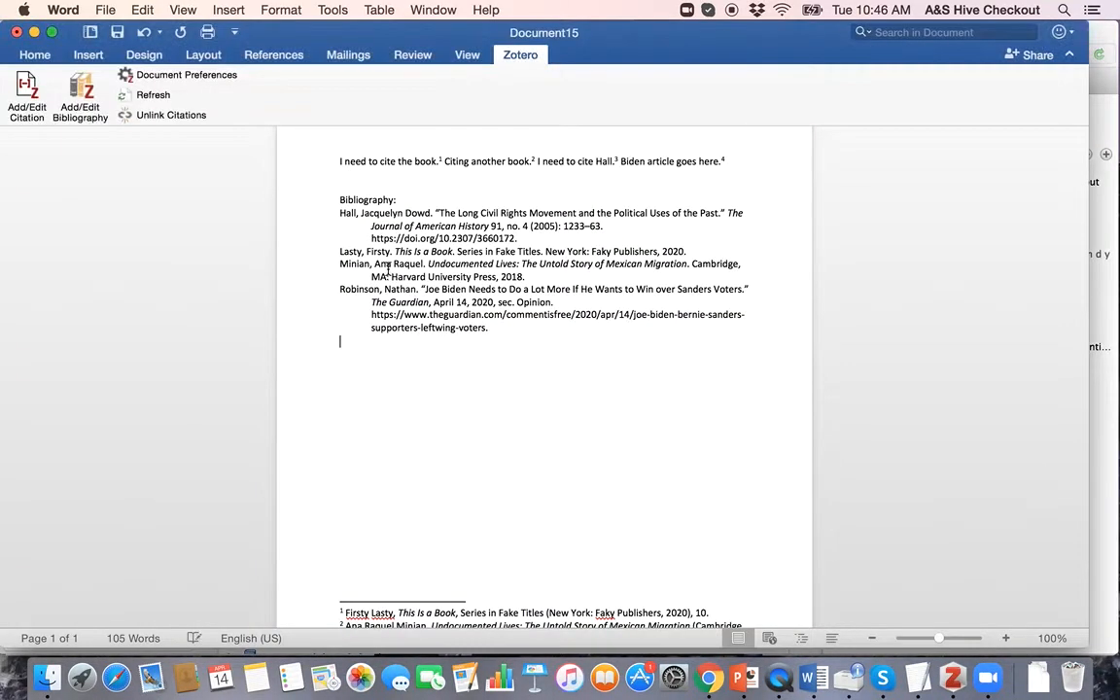
mouse_move(518, 330)
mouse_down()
mouse_move(361, 273)
mouse_move(438, 272)
mouse_up()
click(500, 241)
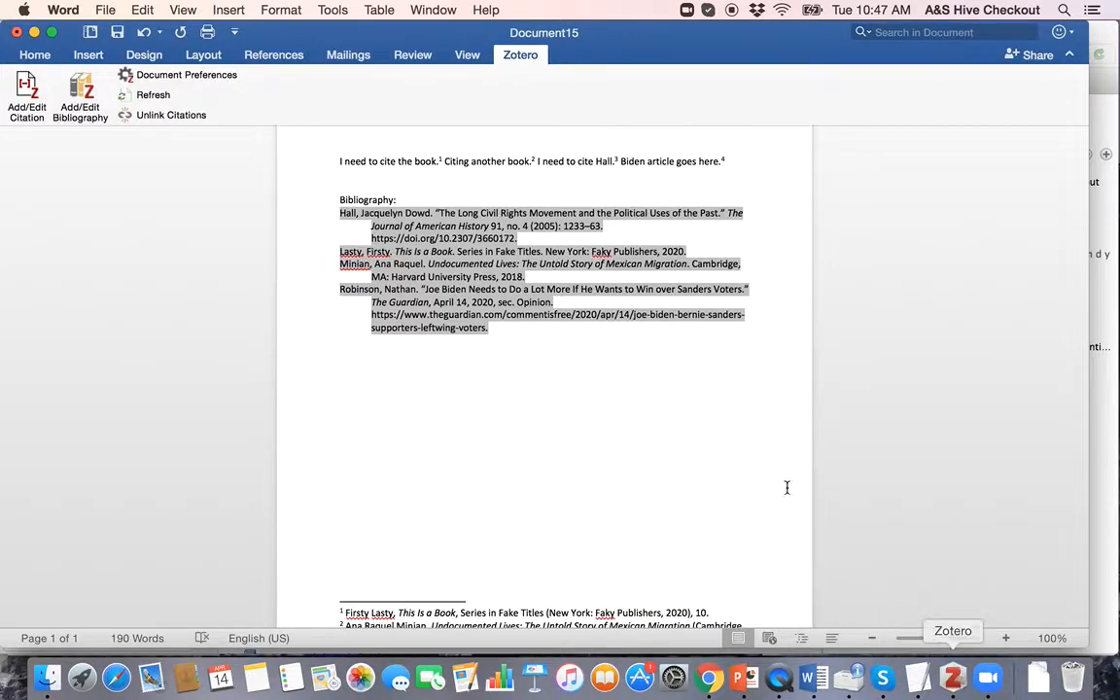
scroll(573, 447, down, 3)
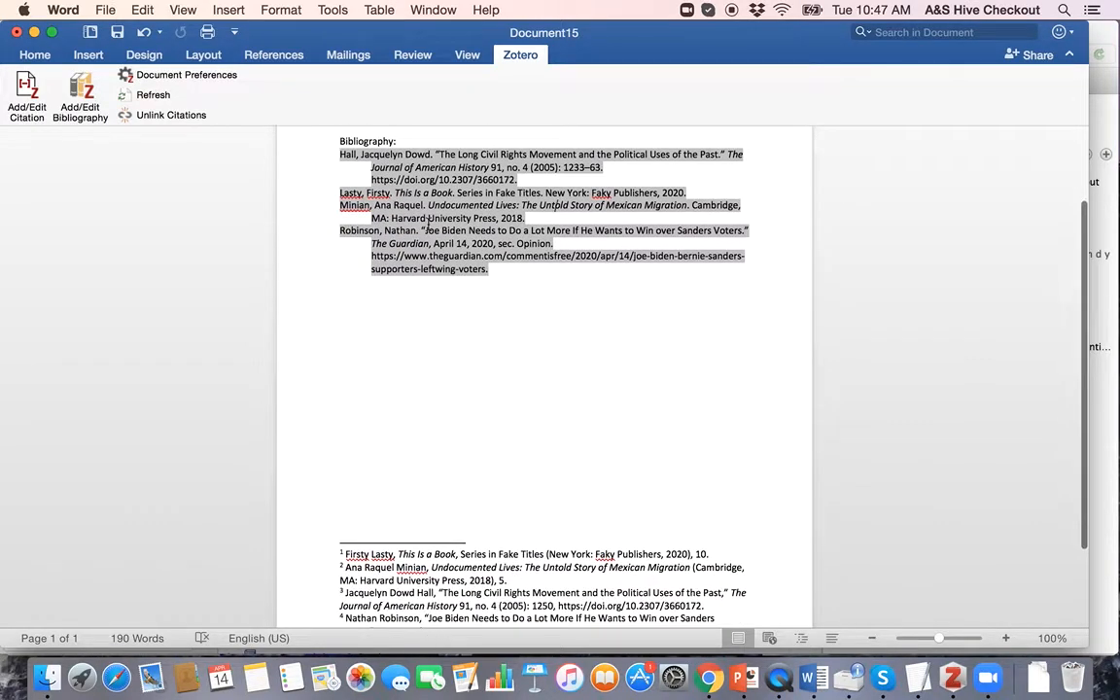
scroll(697, 388, up, 5)
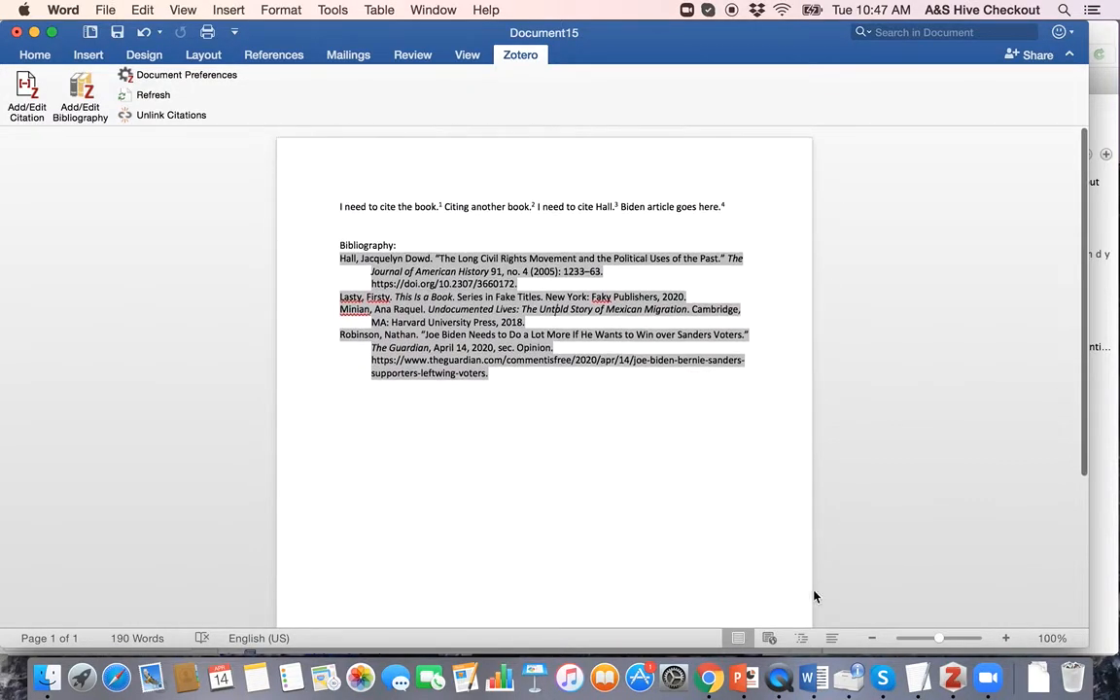
scroll(797, 574, down, 4)
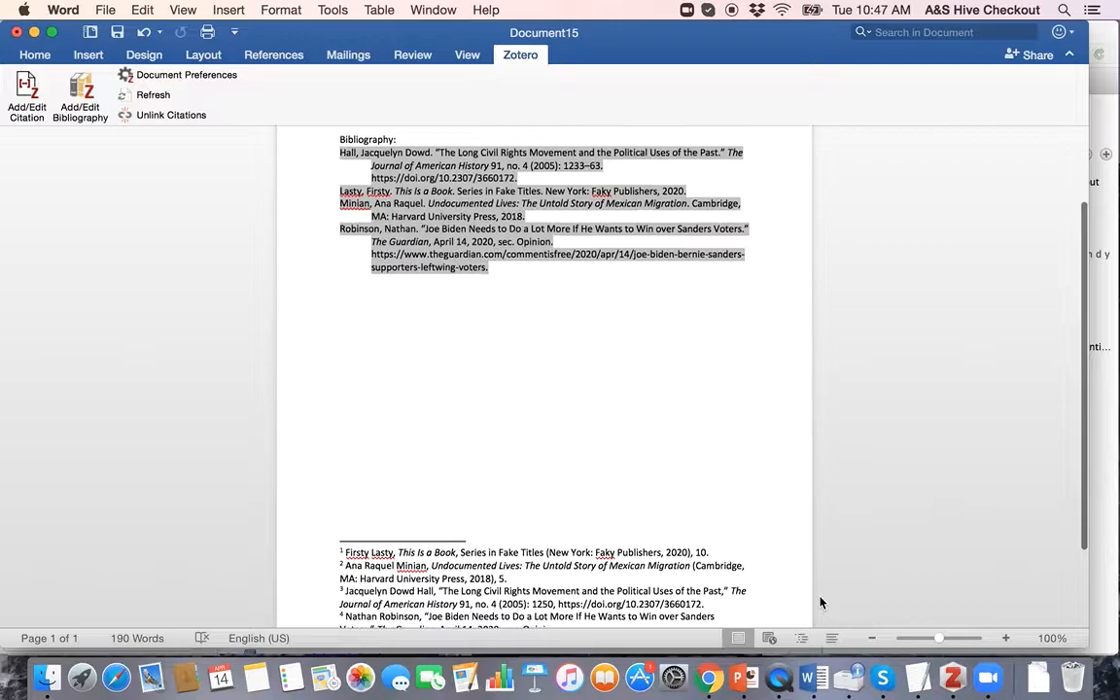
key(ctrl+Up)
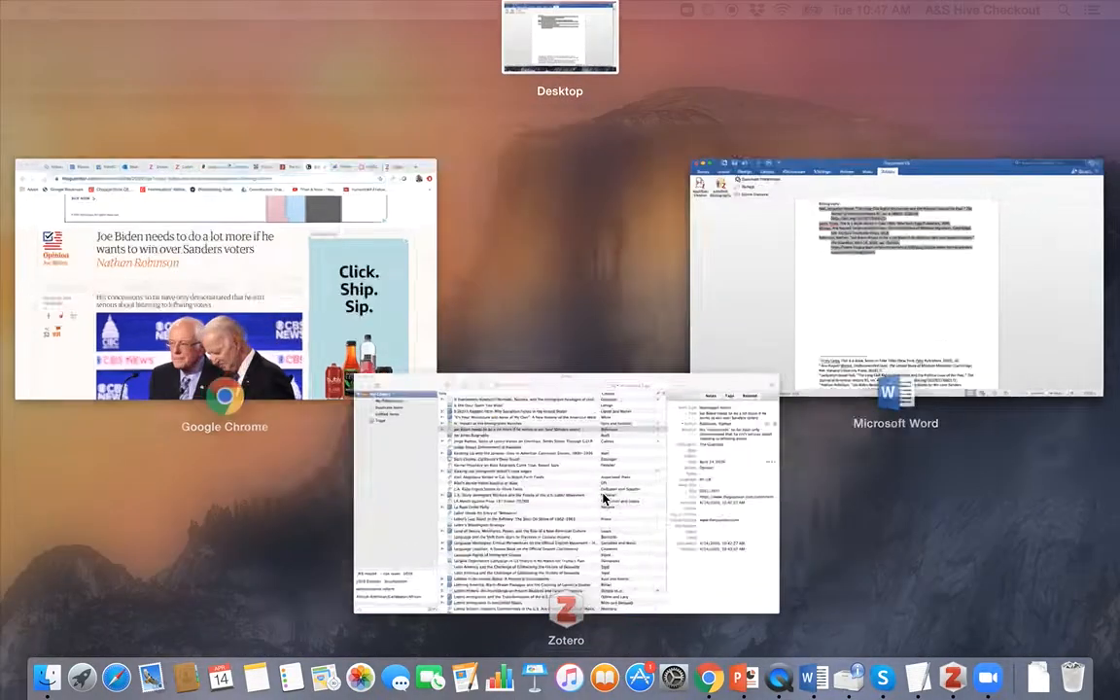
click(604, 498)
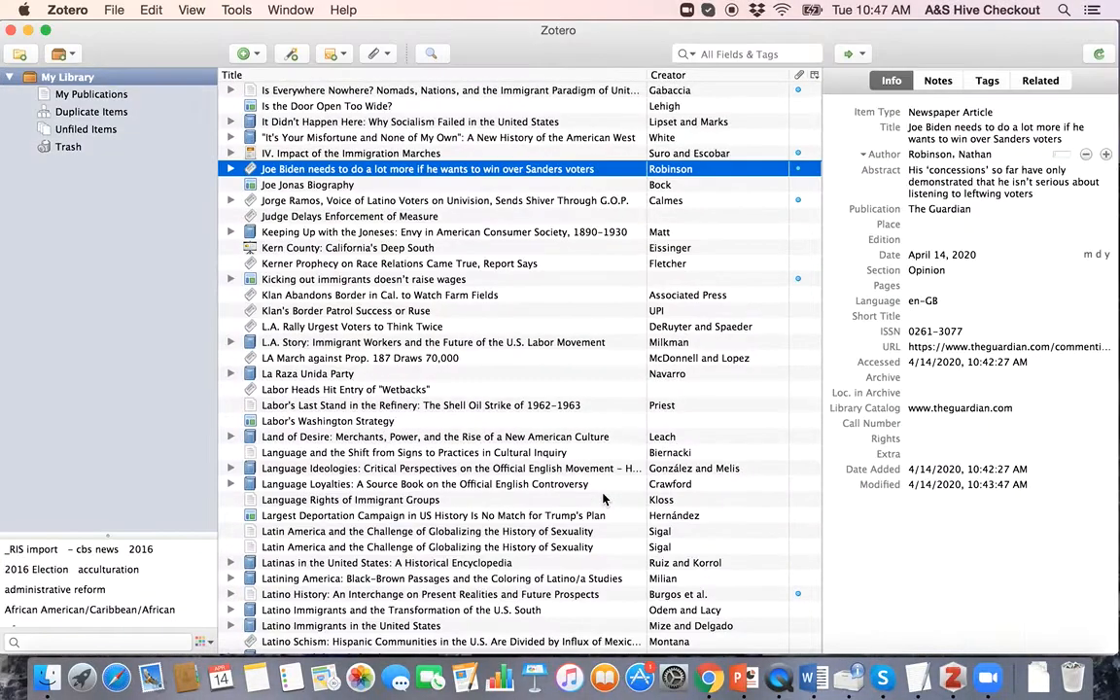
key(ctrl+Up)
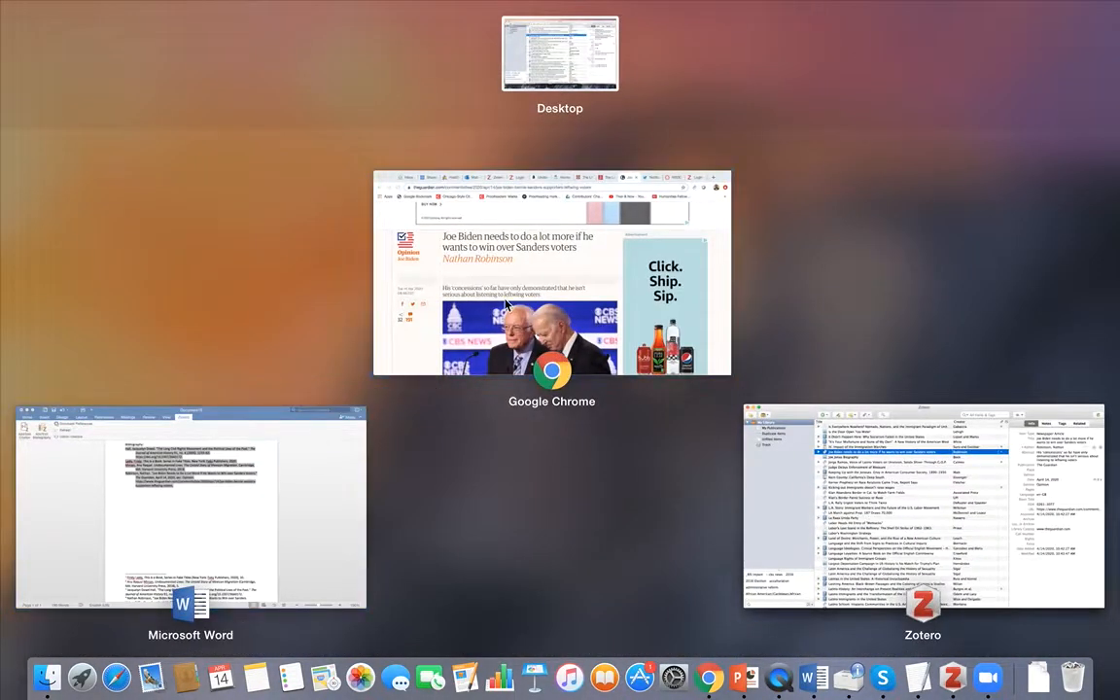
click(622, 301)
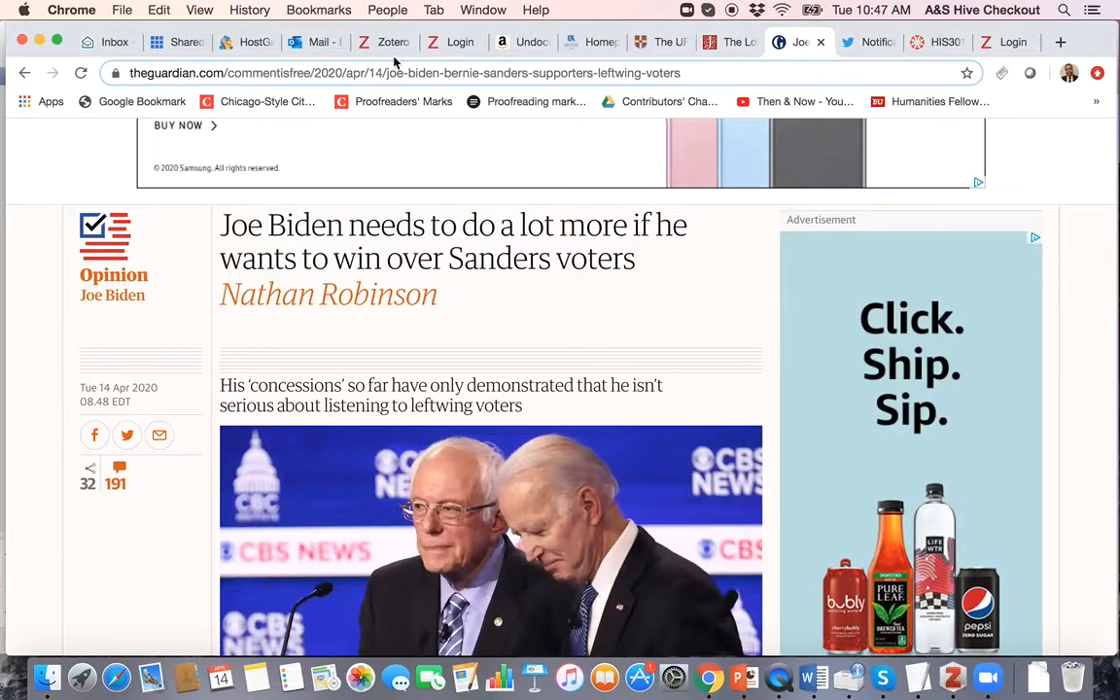
key(ctrl+Up)
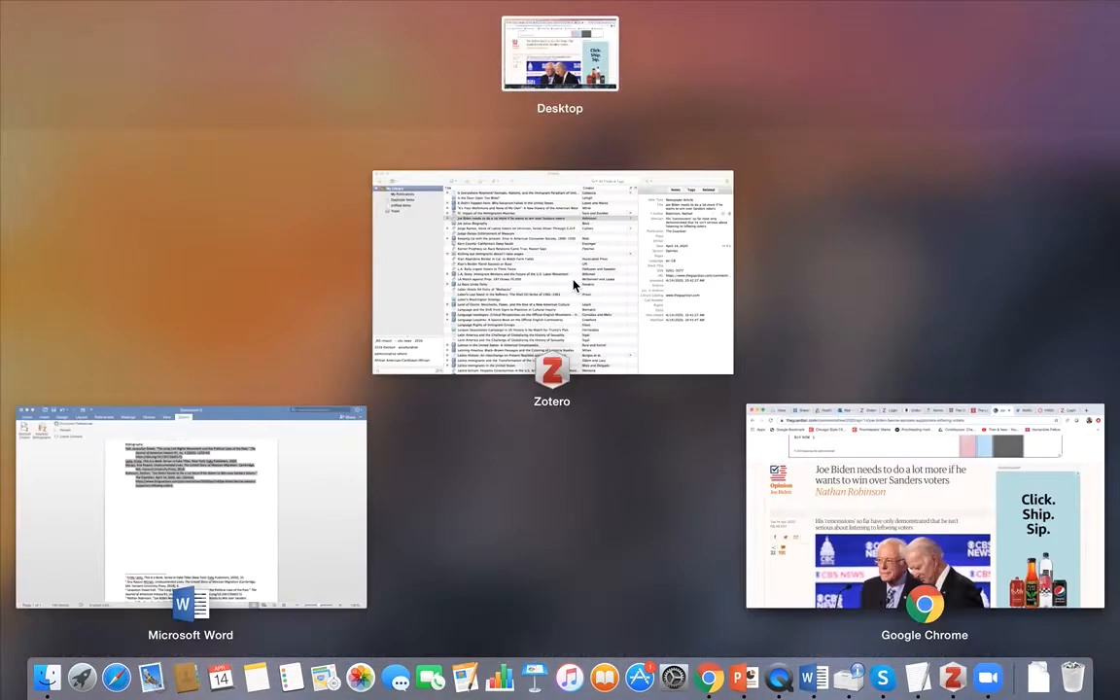
click(270, 522)
scroll(565, 332, up, 2)
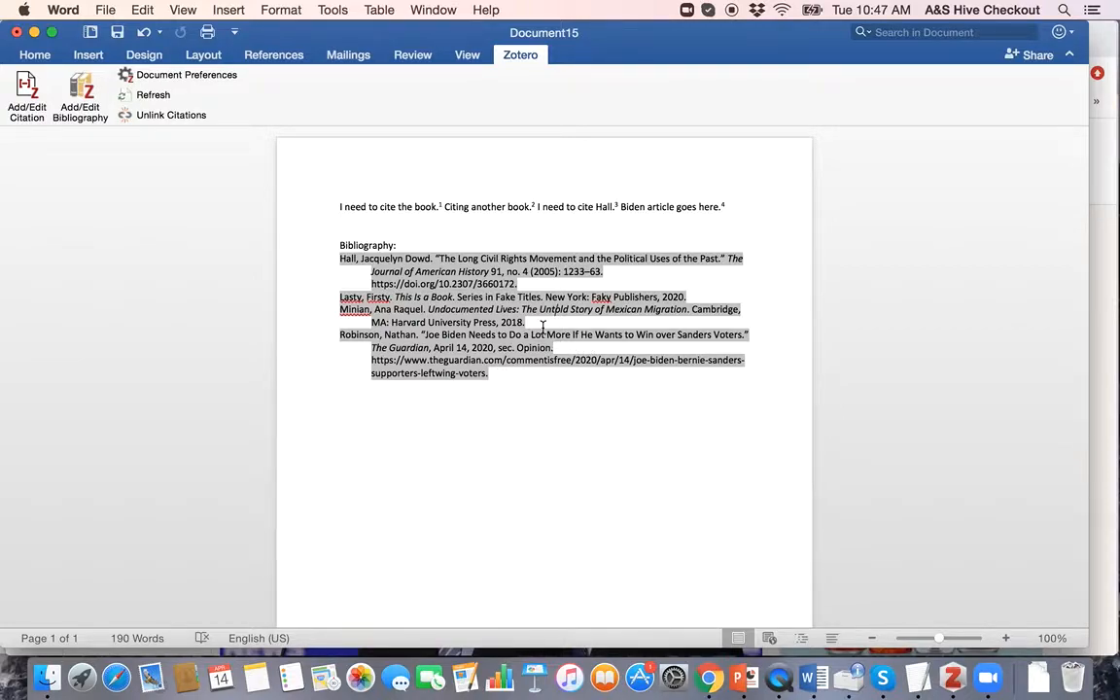
scroll(542, 327, down, 3)
scroll(544, 456, up, 3)
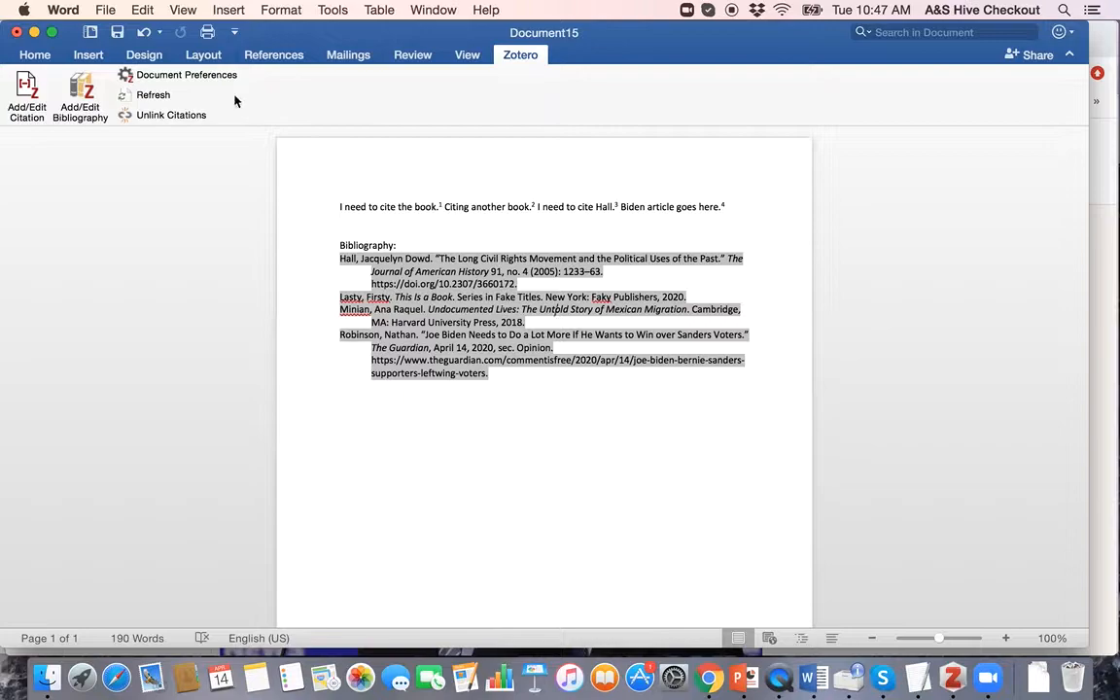
Step: Set the document's Zotero citation style to Modern Language Association 8th edition
click(161, 78)
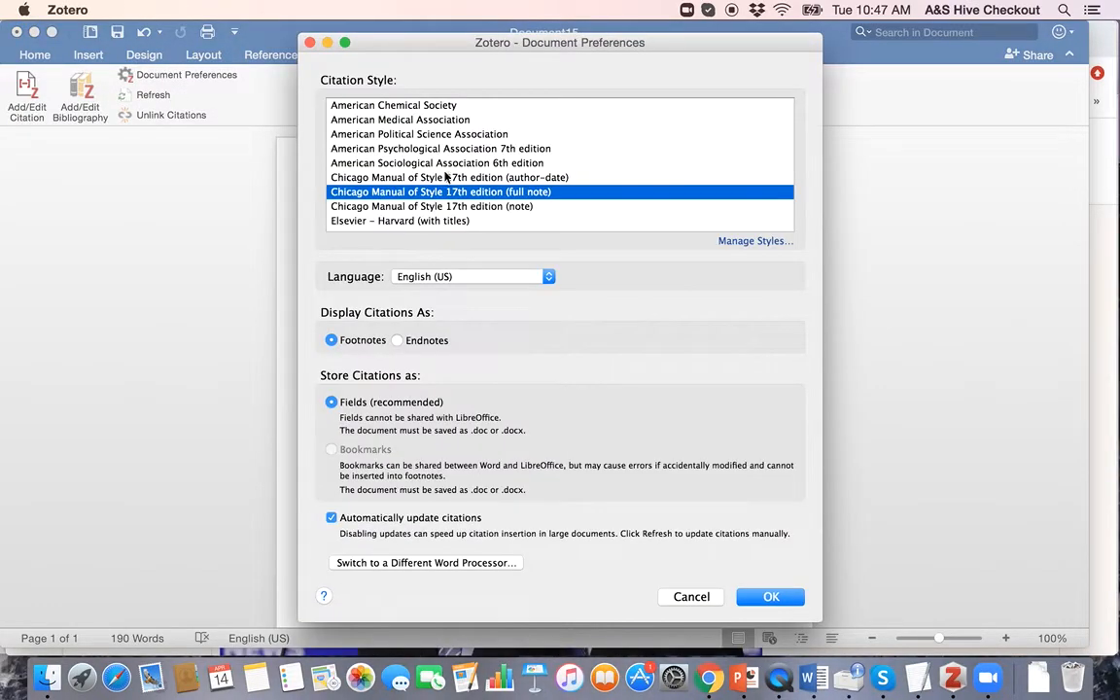
scroll(400, 161, down, 5)
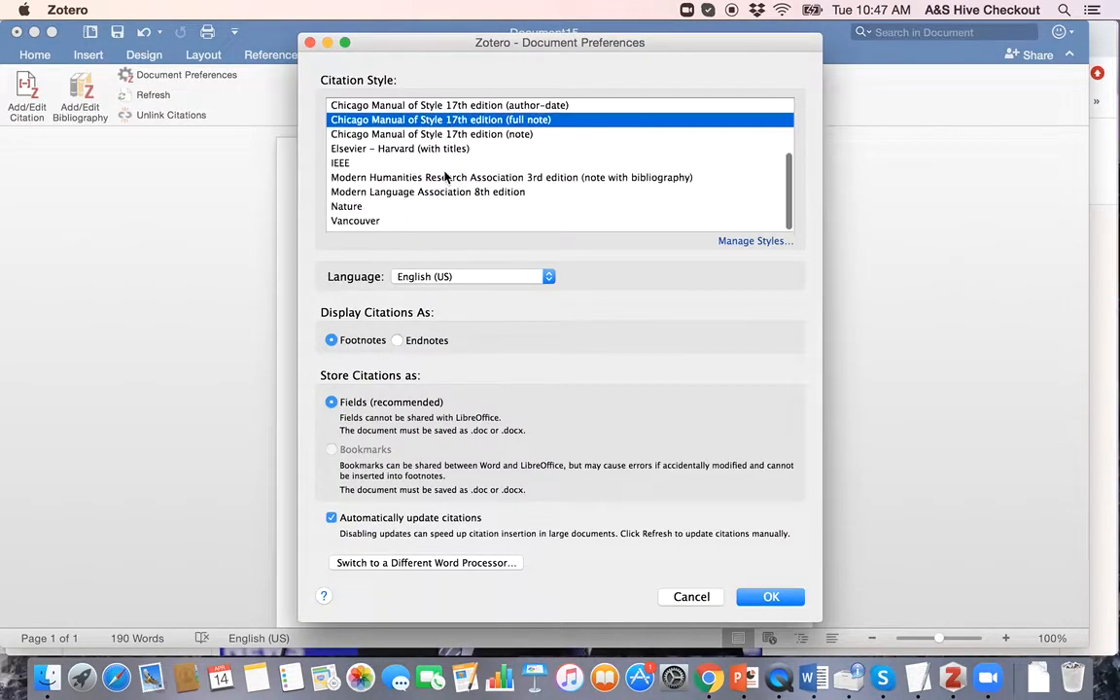
click(387, 192)
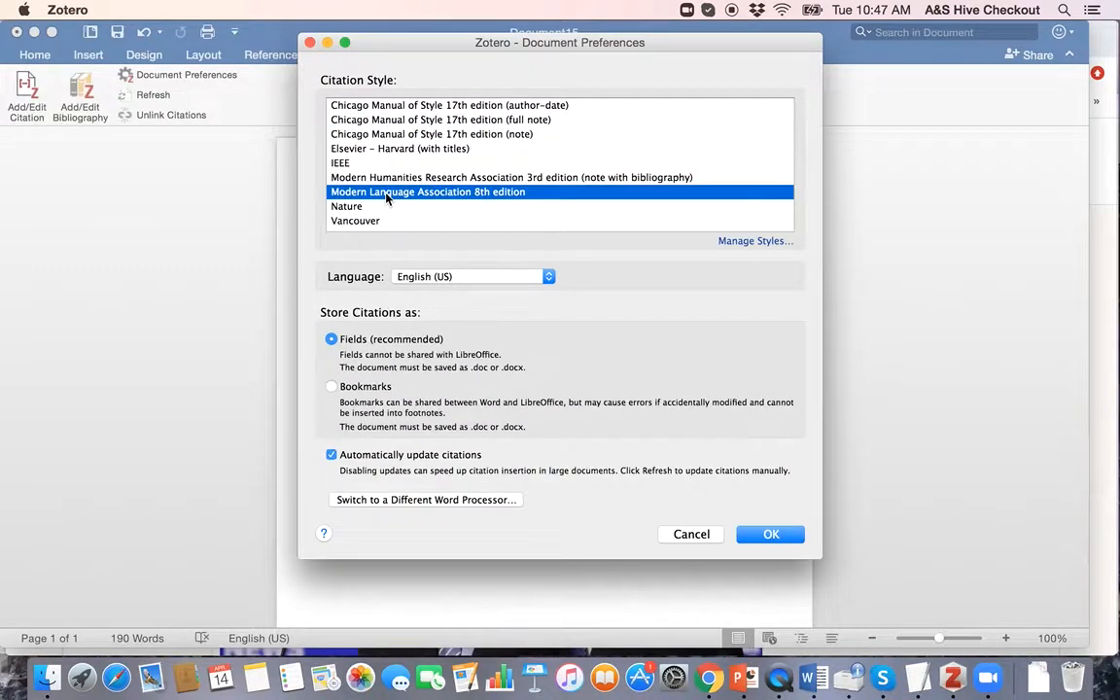
click(767, 535)
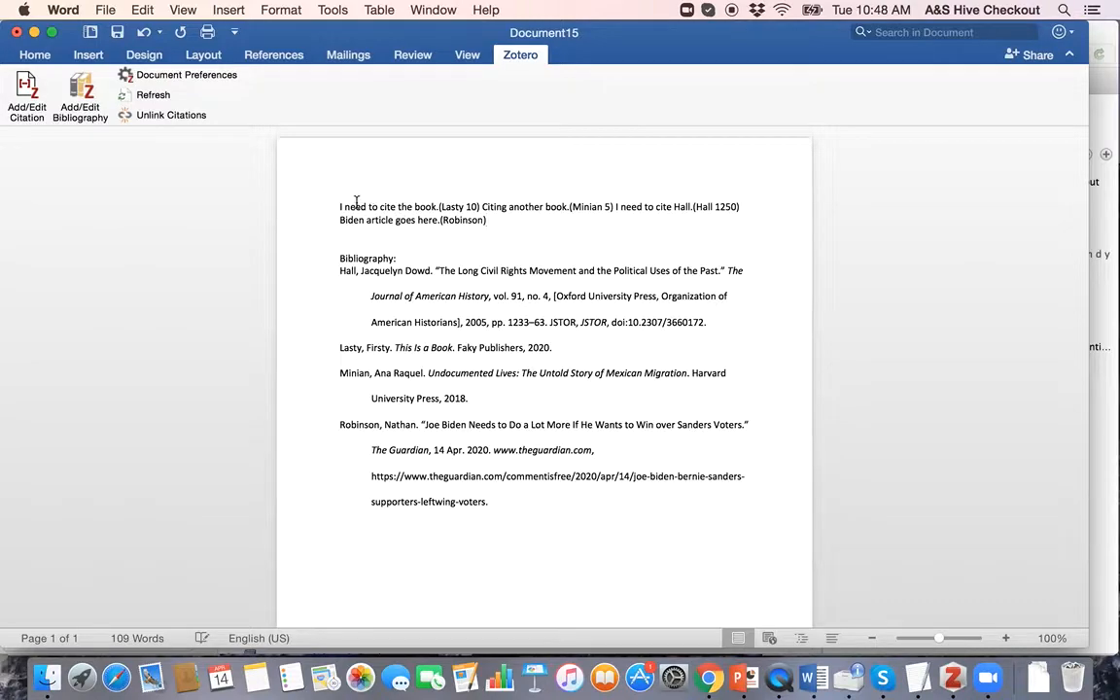
click(439, 208)
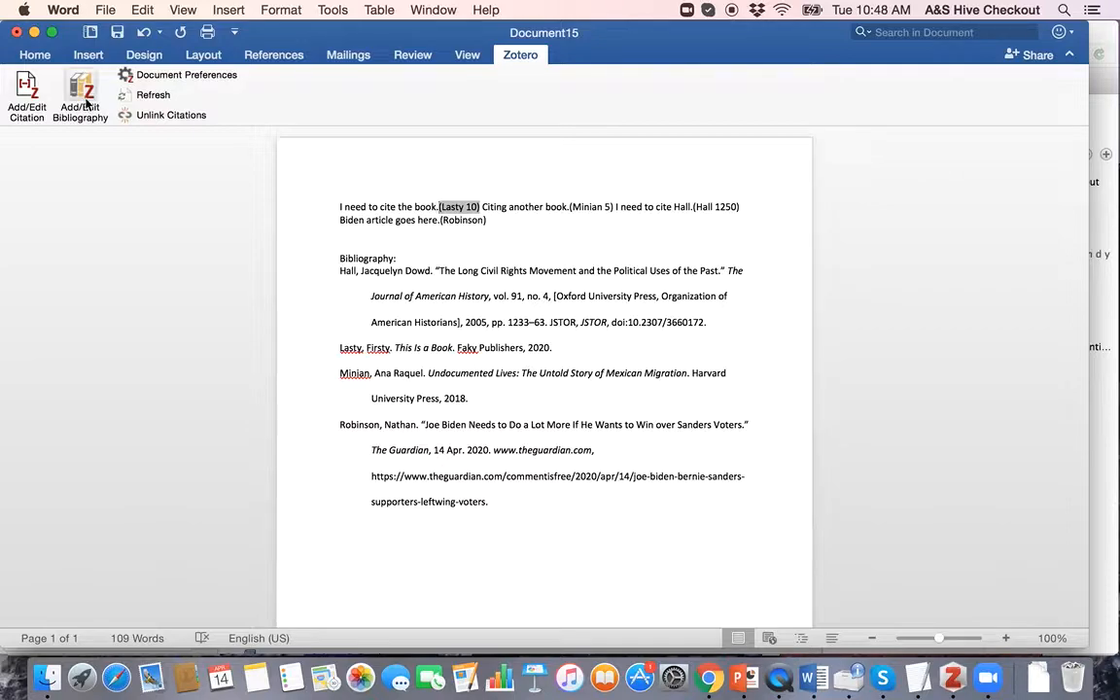
Step: Switch the Zotero citation style to American Political Science Association author-date
click(163, 75)
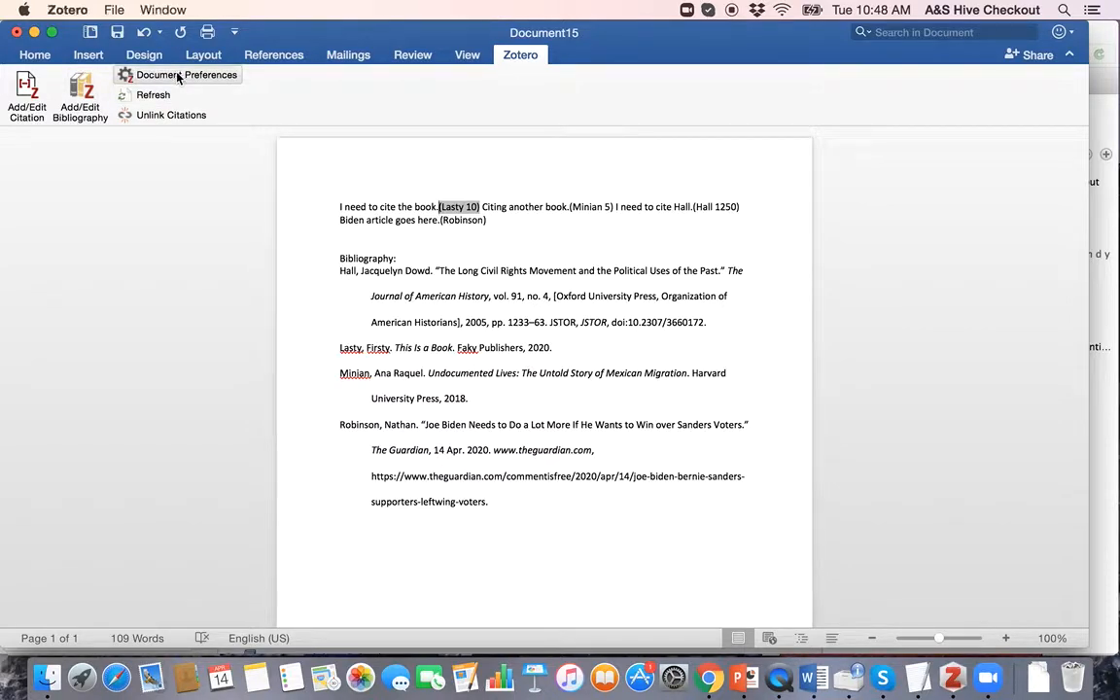
scroll(473, 181, down, 2)
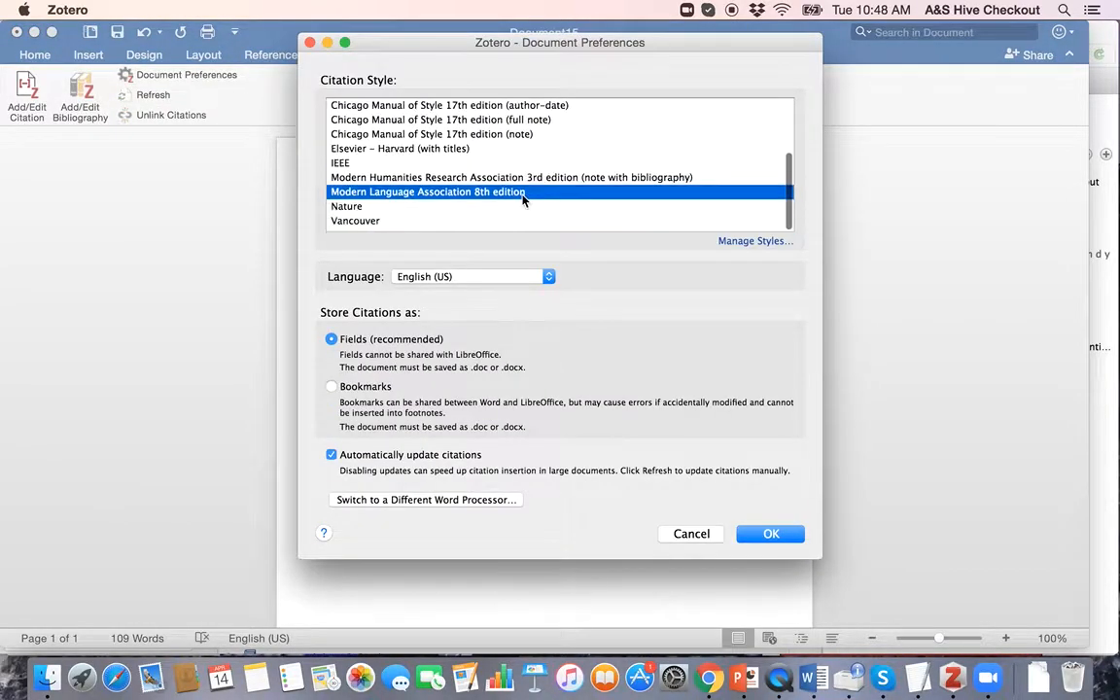
scroll(473, 181, up, 5)
click(406, 133)
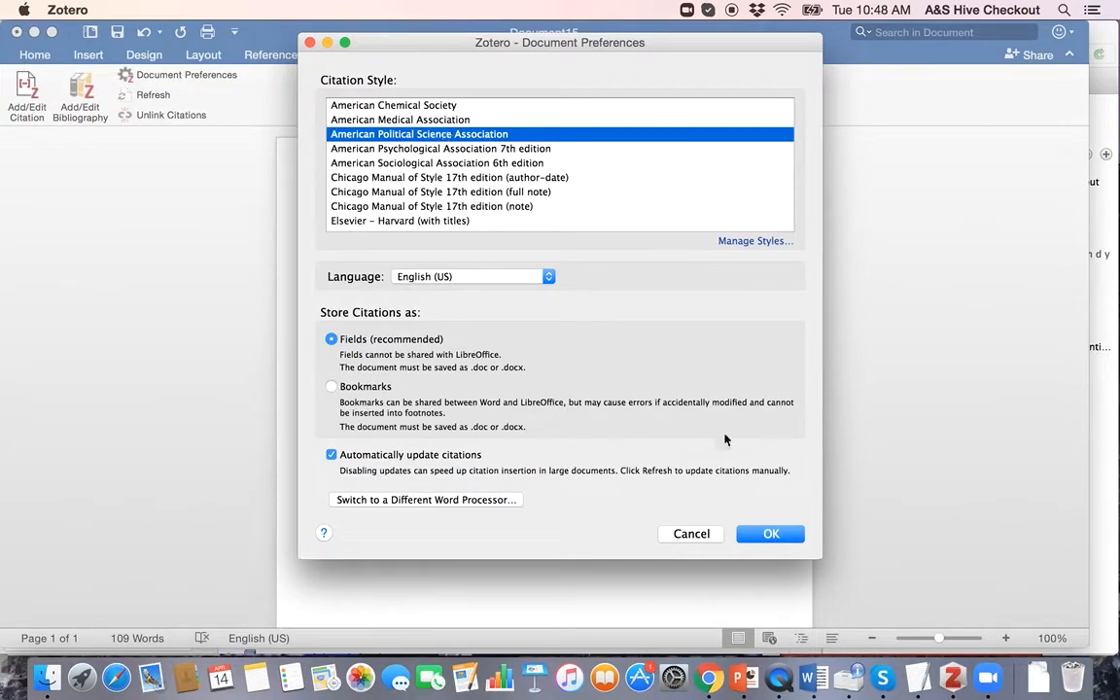
click(788, 535)
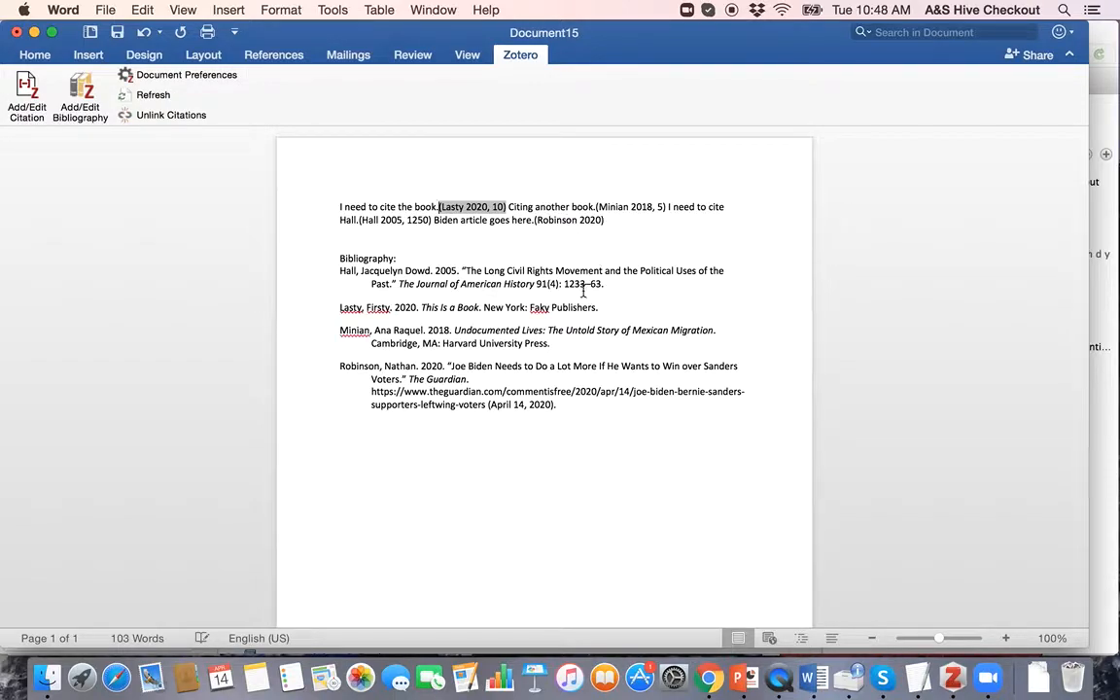
click(642, 222)
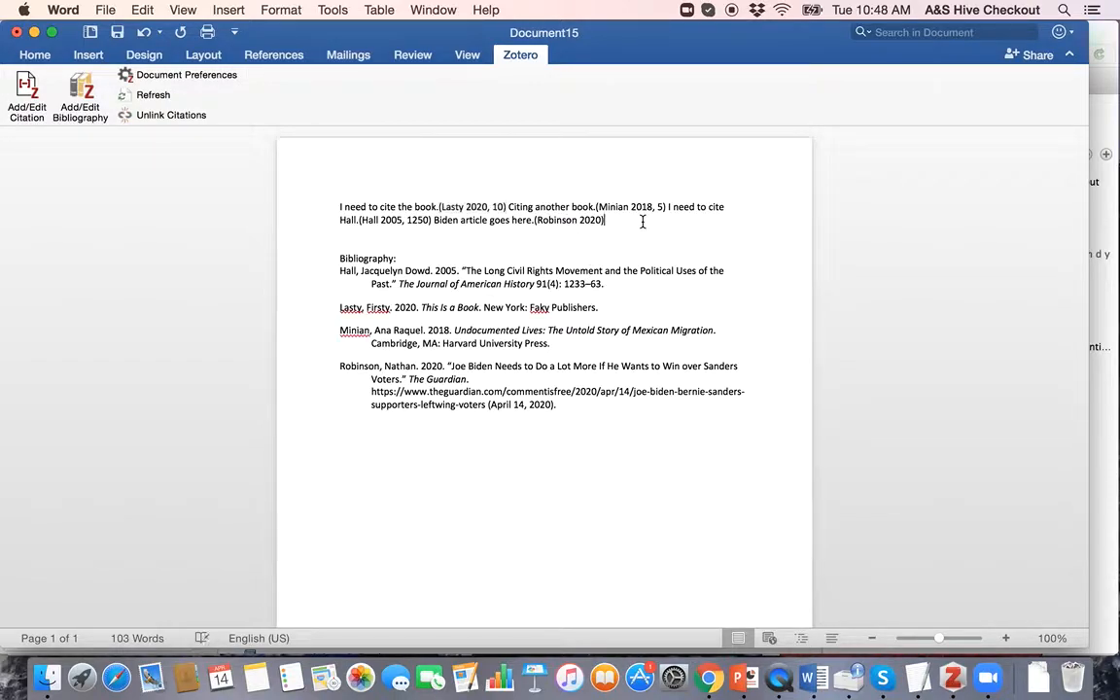
click(190, 77)
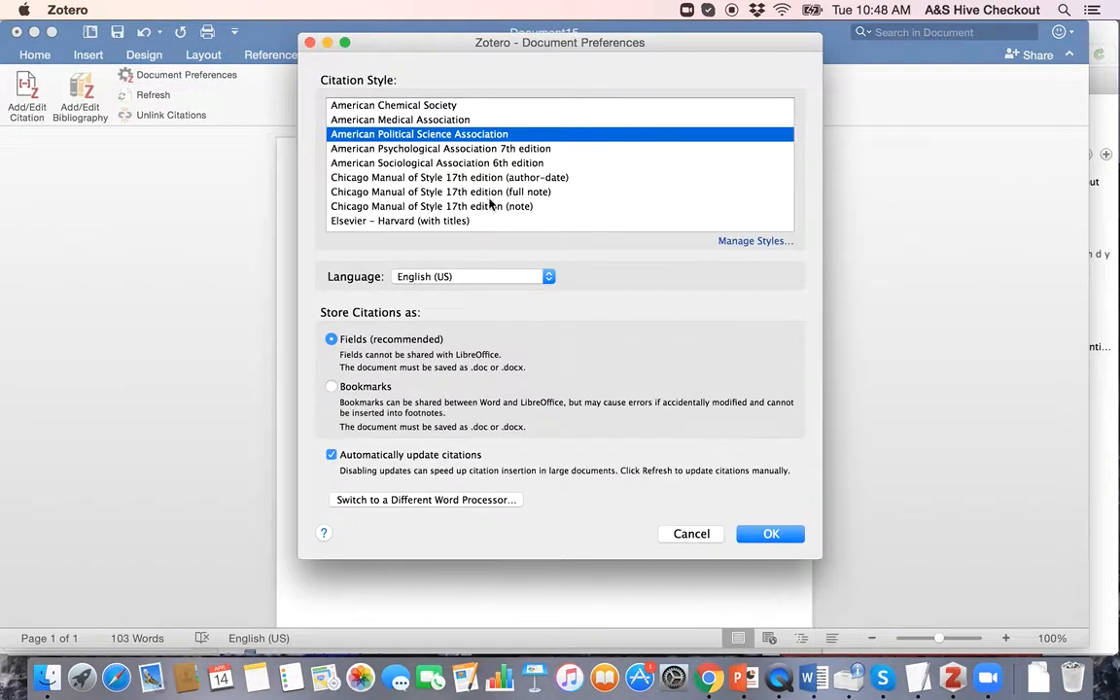
Step: Apply the Chicago 17th edition note style and return to the Word document
click(480, 206)
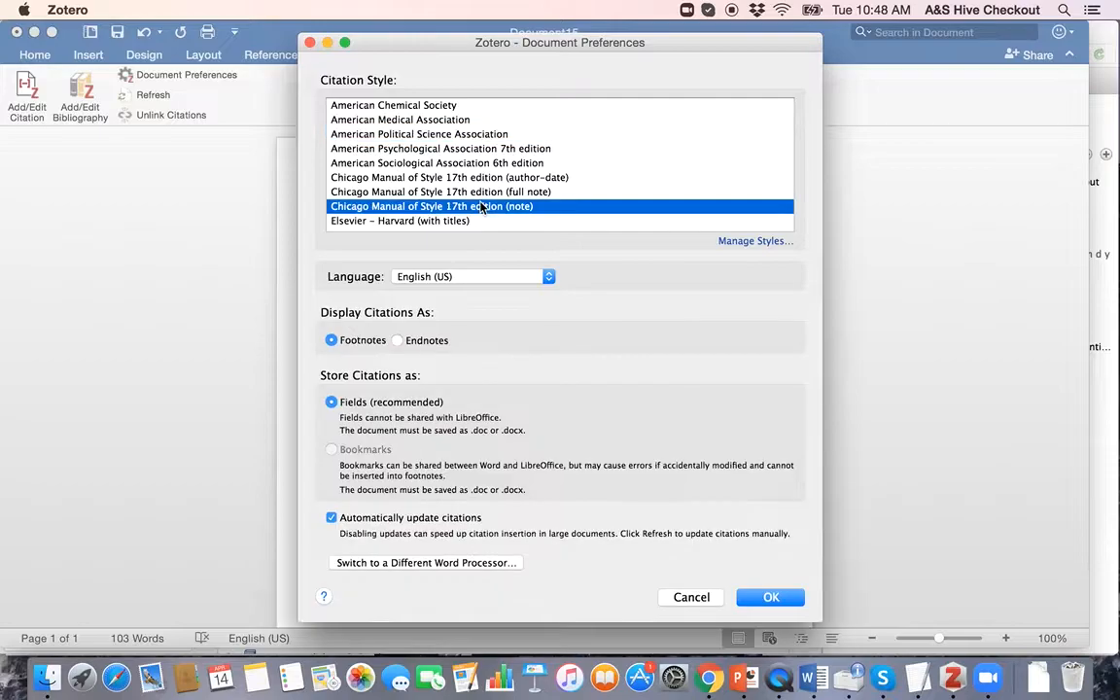
click(766, 598)
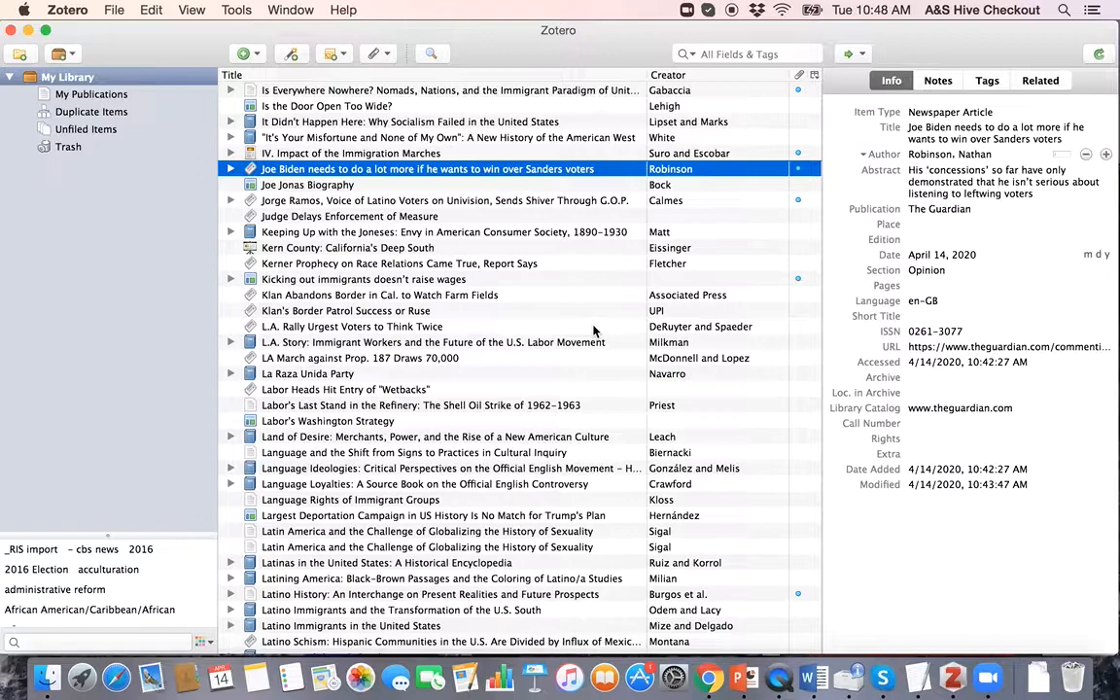
key(ctrl+Up)
click(247, 496)
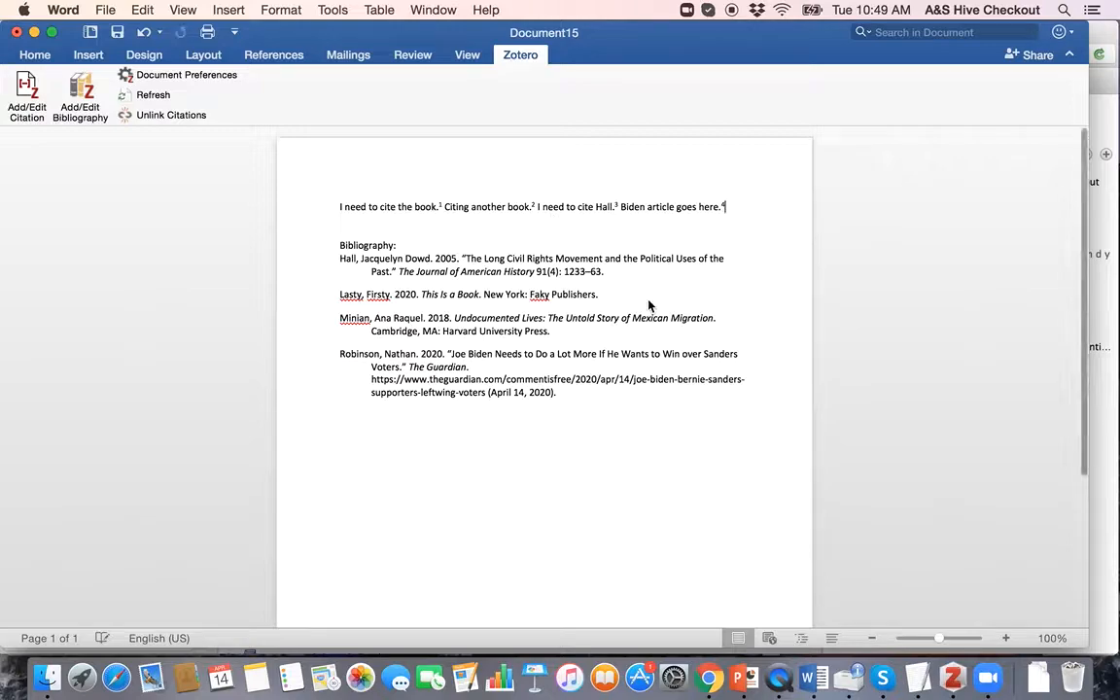
Step: Delete the leftover author-year citation in footnote 4 and accept the update prompt
scroll(649, 300, up, 1)
scroll(648, 306, down, 10)
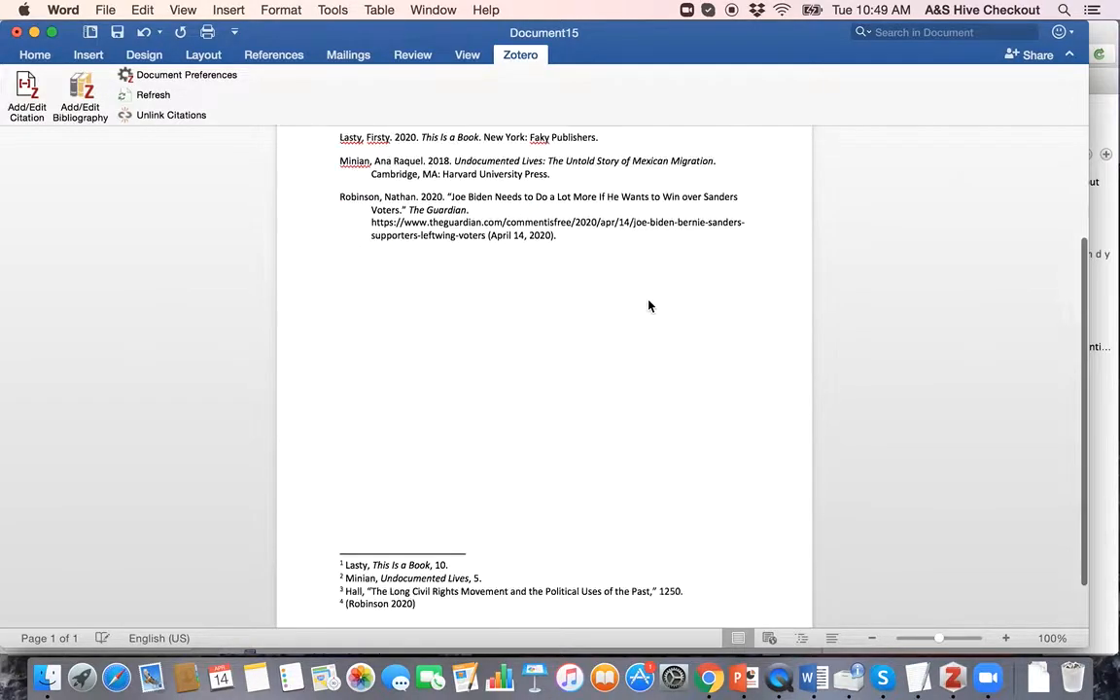
click(416, 464)
key(BackSpace)
key(BackSpace)
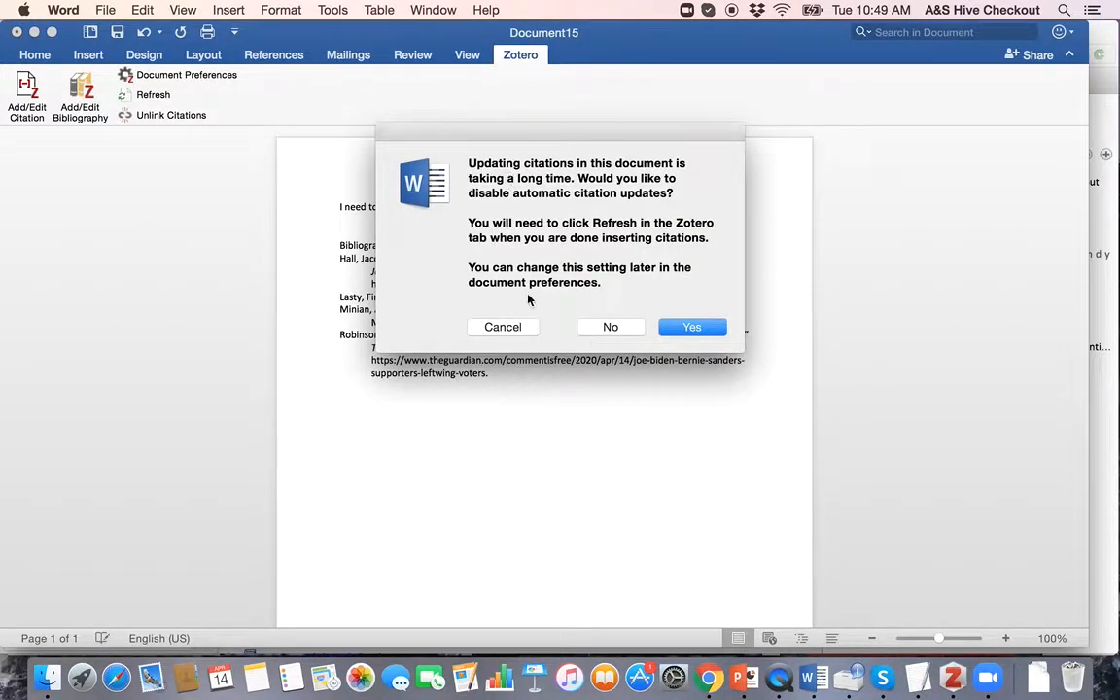
click(687, 328)
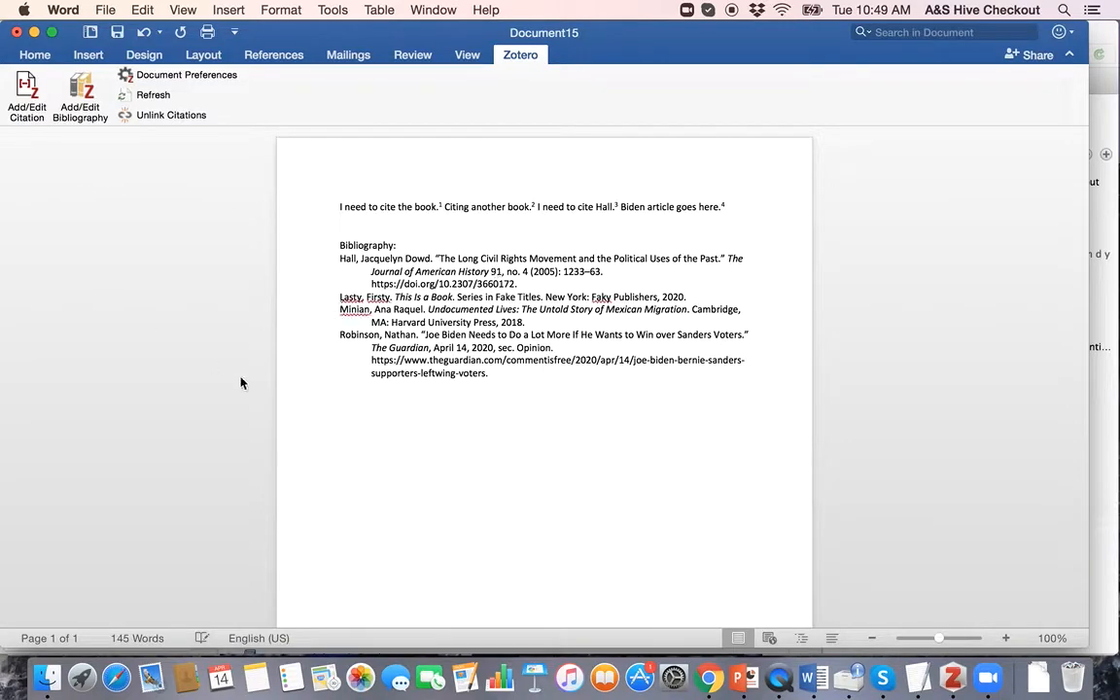
click(951, 679)
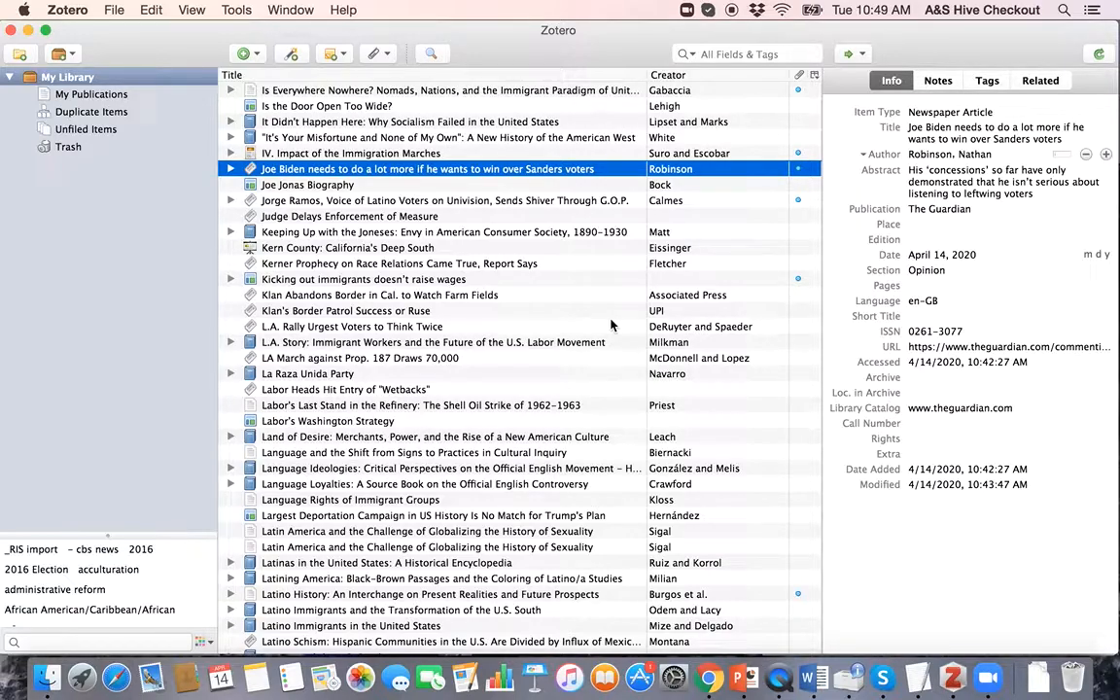
Step: Close the add-by-identifier box unused and bring Chrome's Guardian Biden article to the front
click(290, 53)
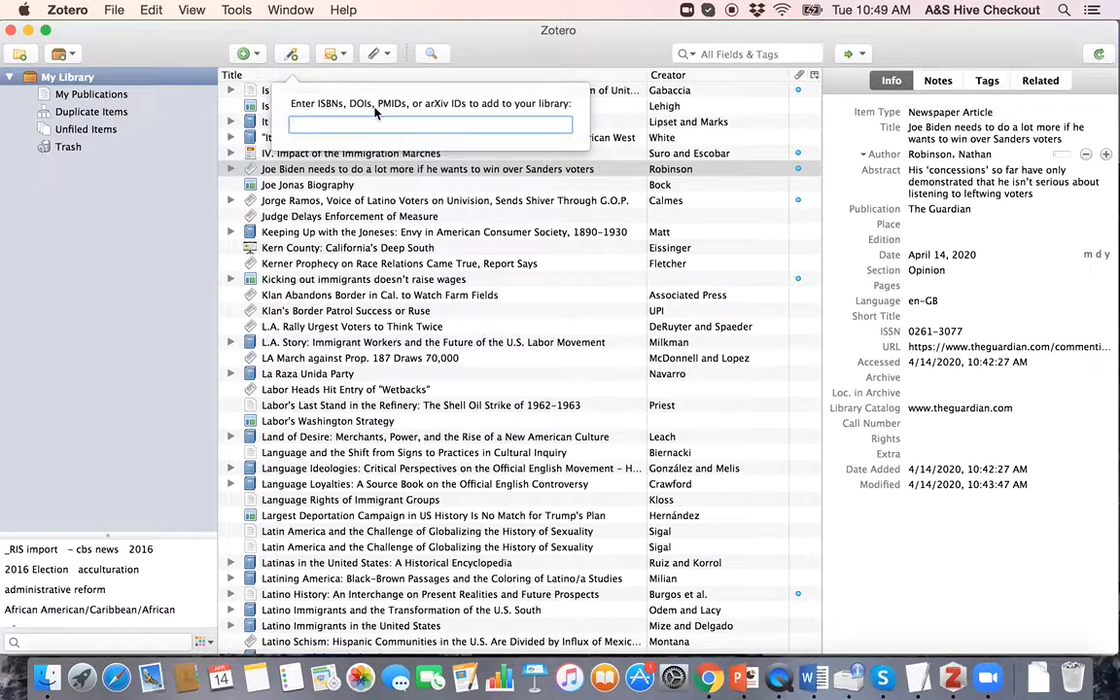
click(146, 252)
key(ctrl+Up)
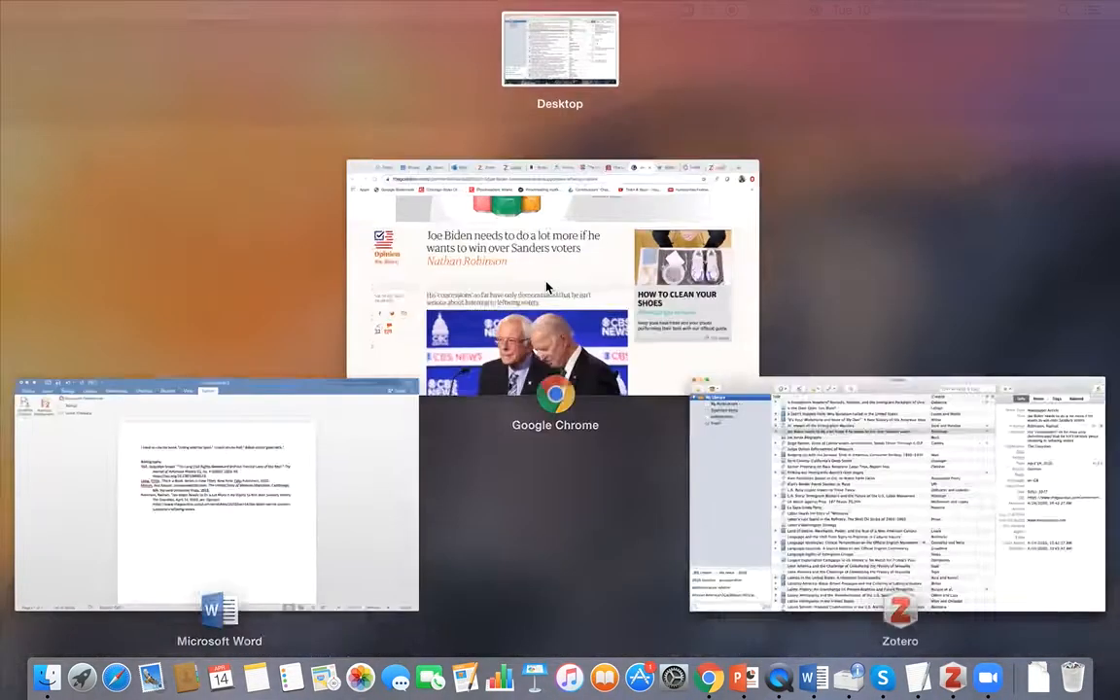
click(522, 282)
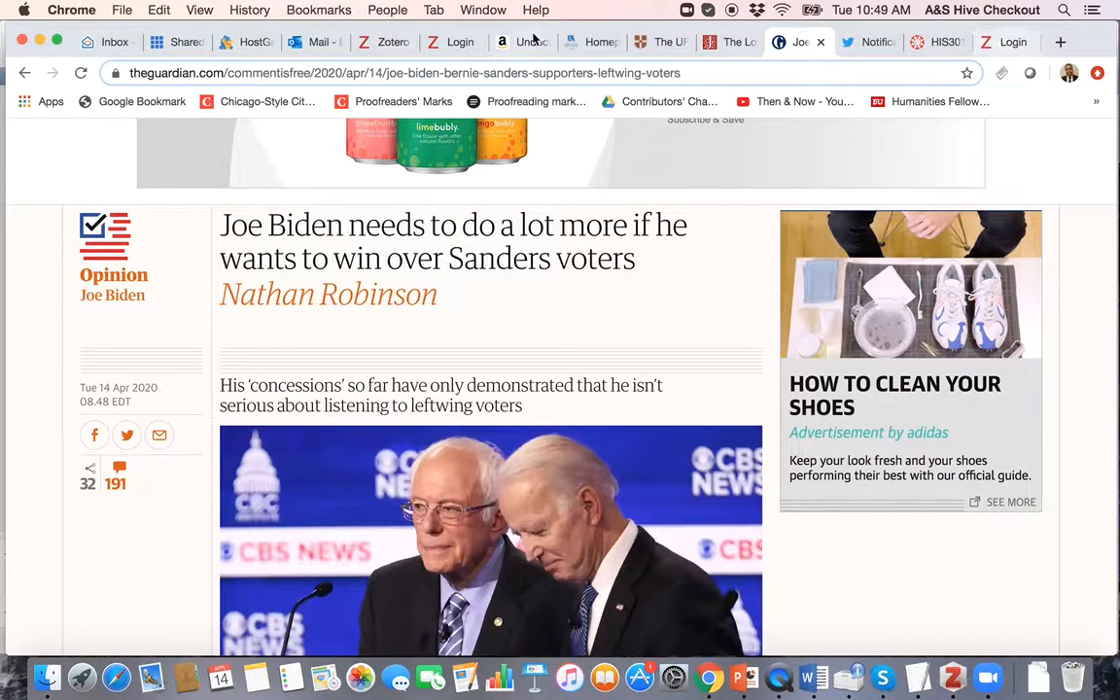
Step: Return to the zotero.org login page, scroll through it, and place the cursor in the Password field
click(452, 42)
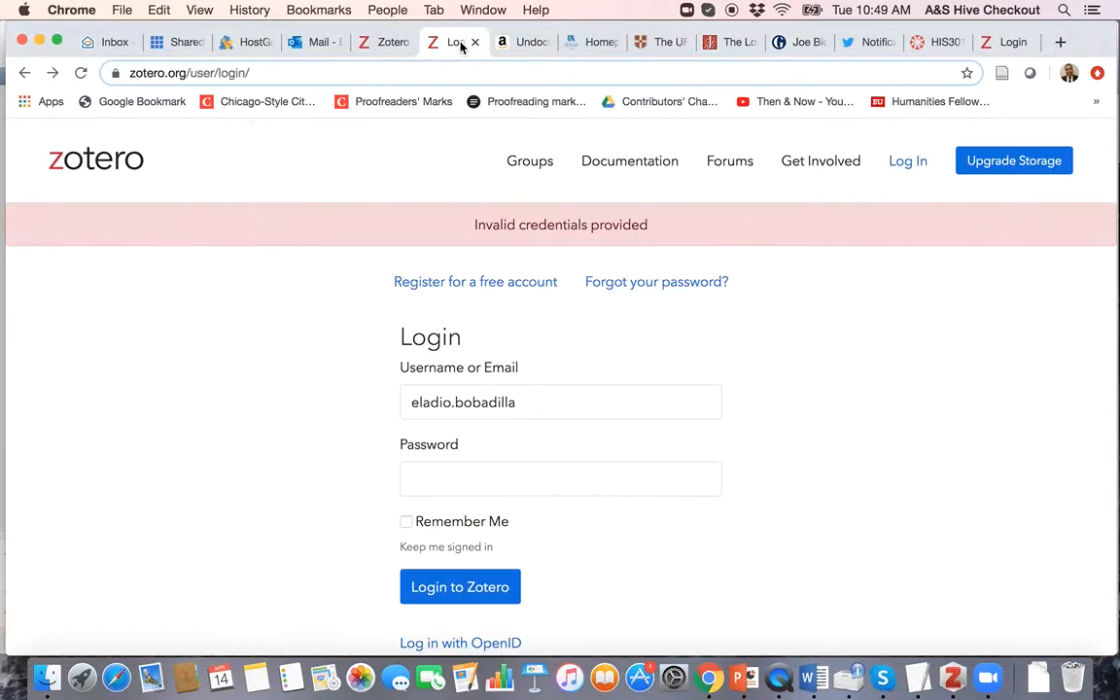
click(386, 47)
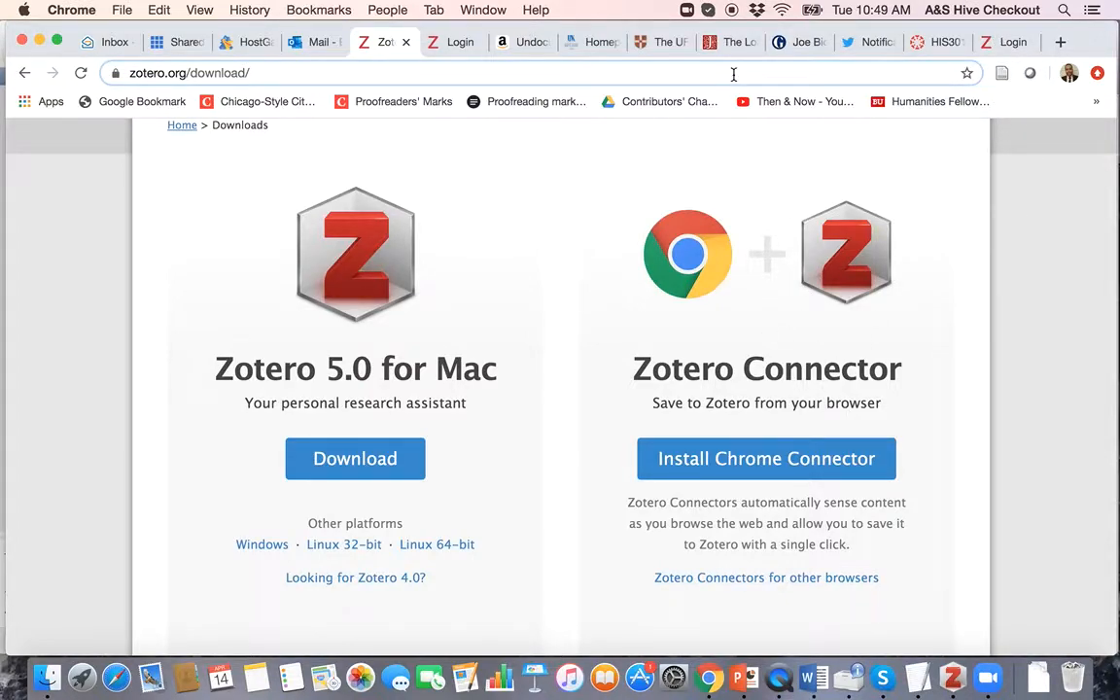
click(455, 44)
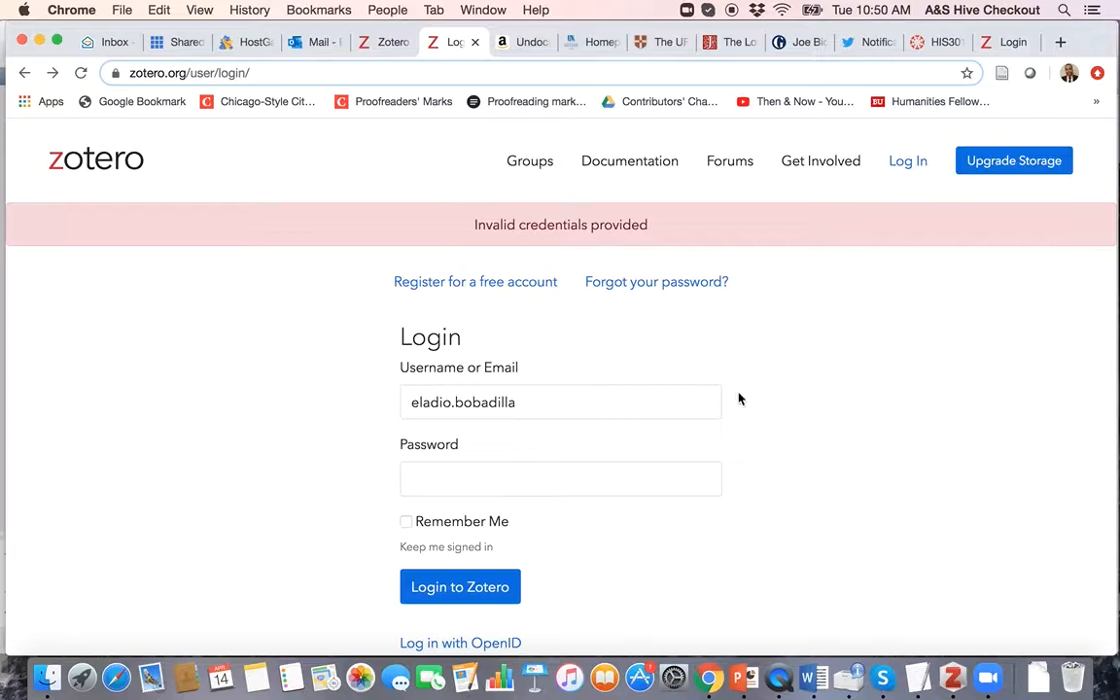
scroll(845, 396, down, 5)
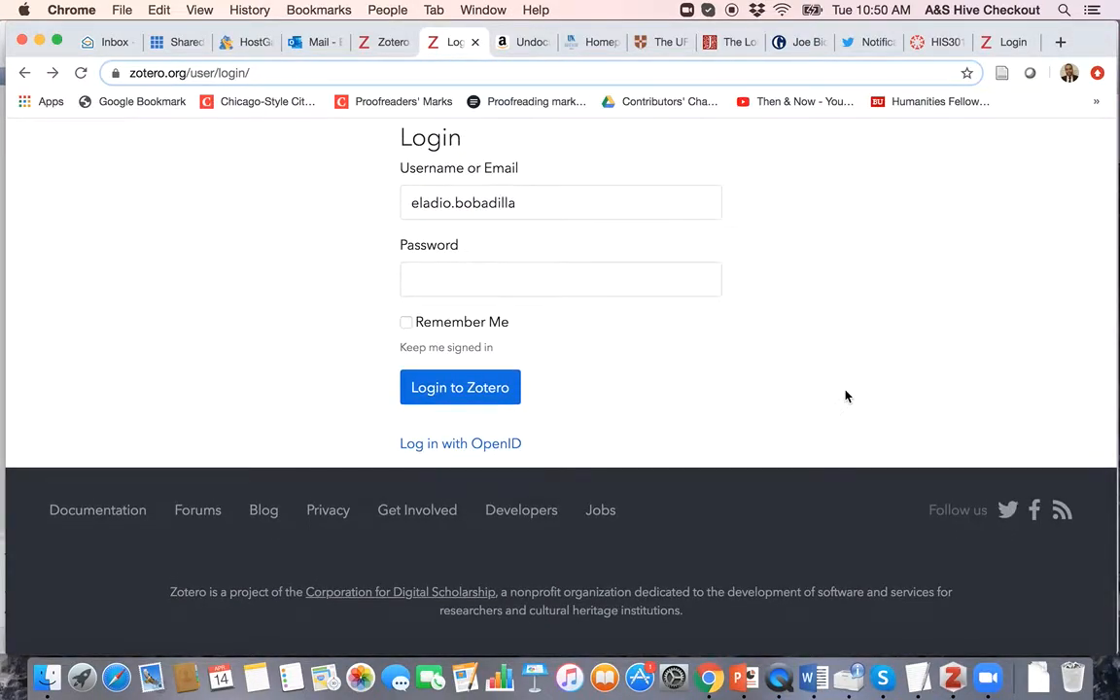
scroll(845, 396, up, 1)
scroll(846, 395, up, 4)
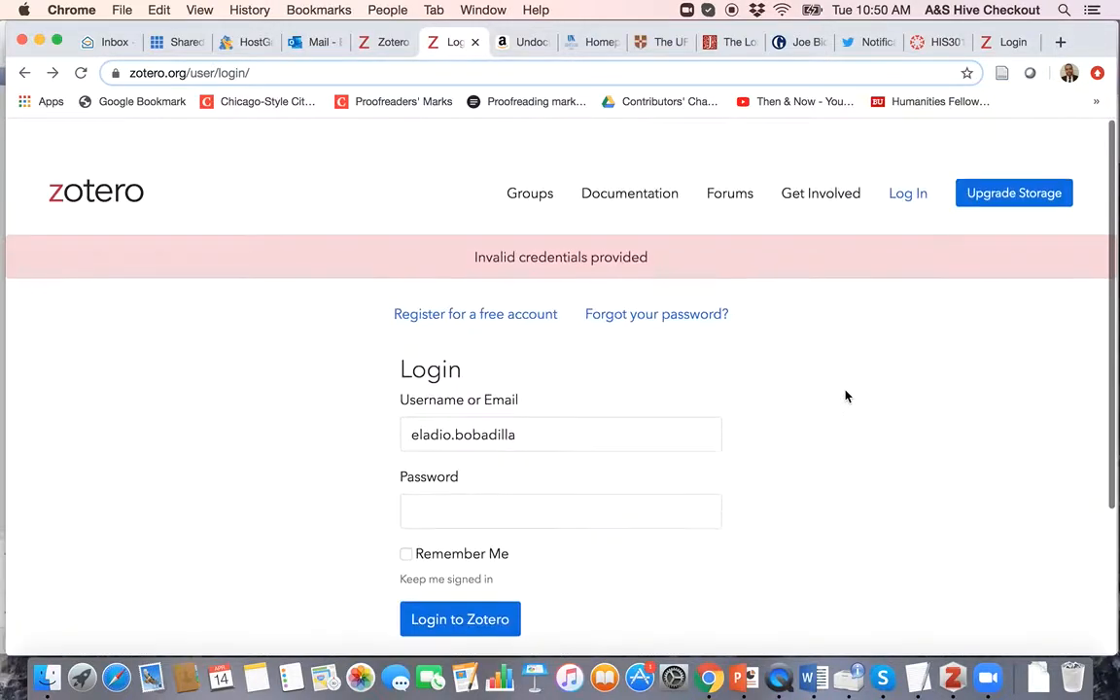
scroll(846, 396, down, 1)
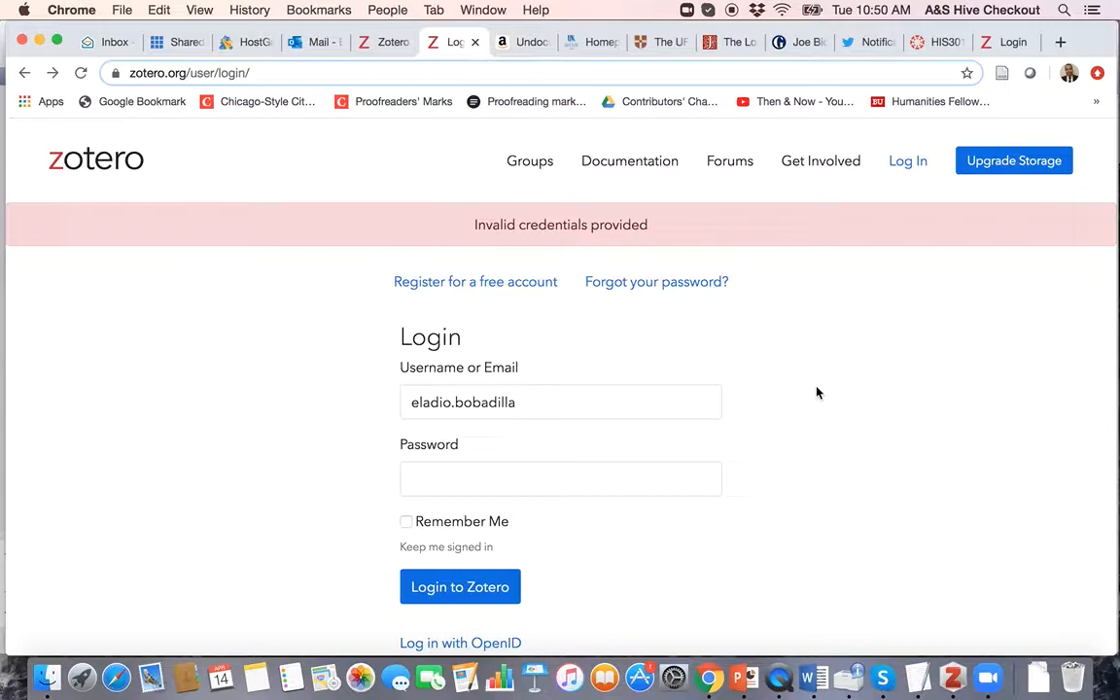
scroll(758, 470, down, 5)
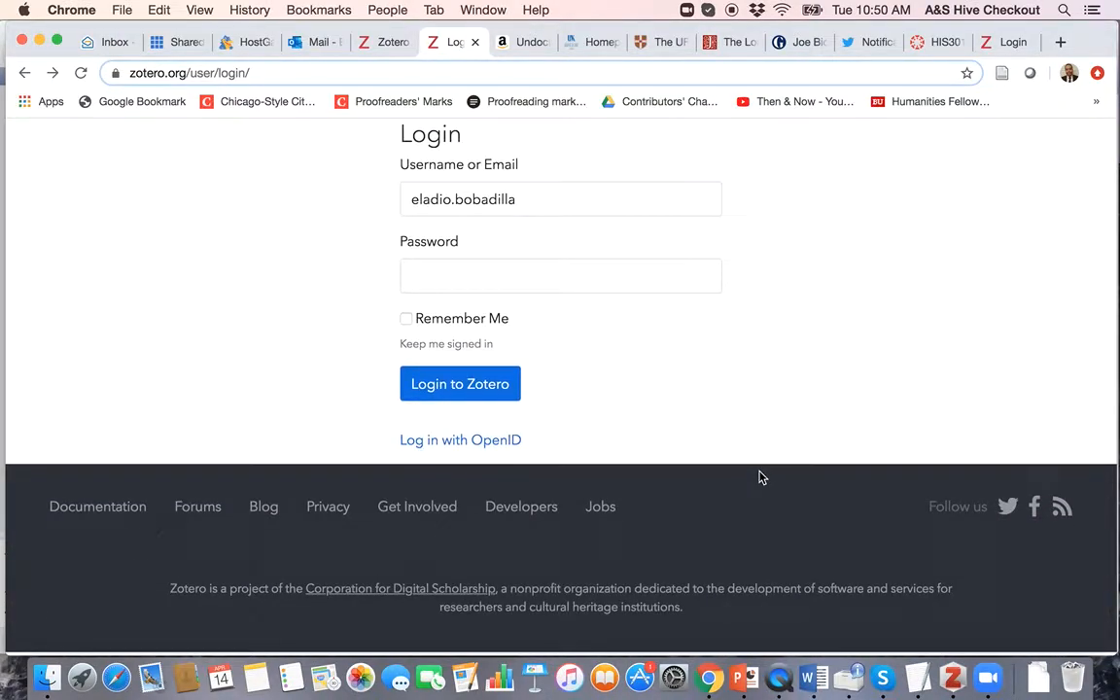
scroll(761, 477, up, 1)
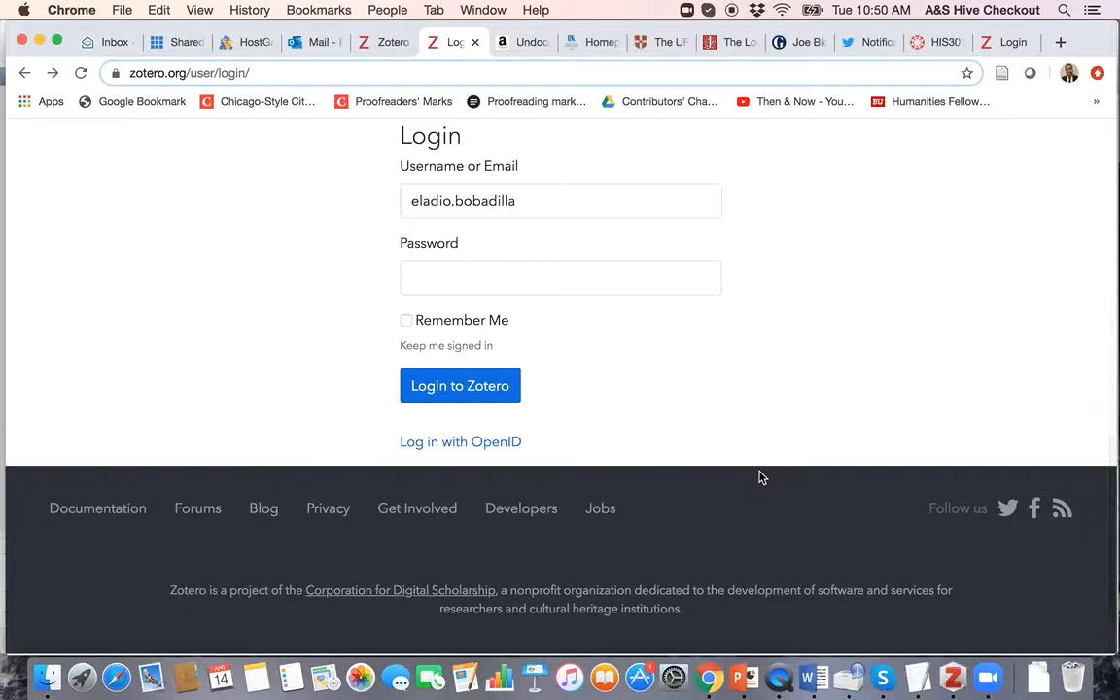
scroll(762, 430, up, 3)
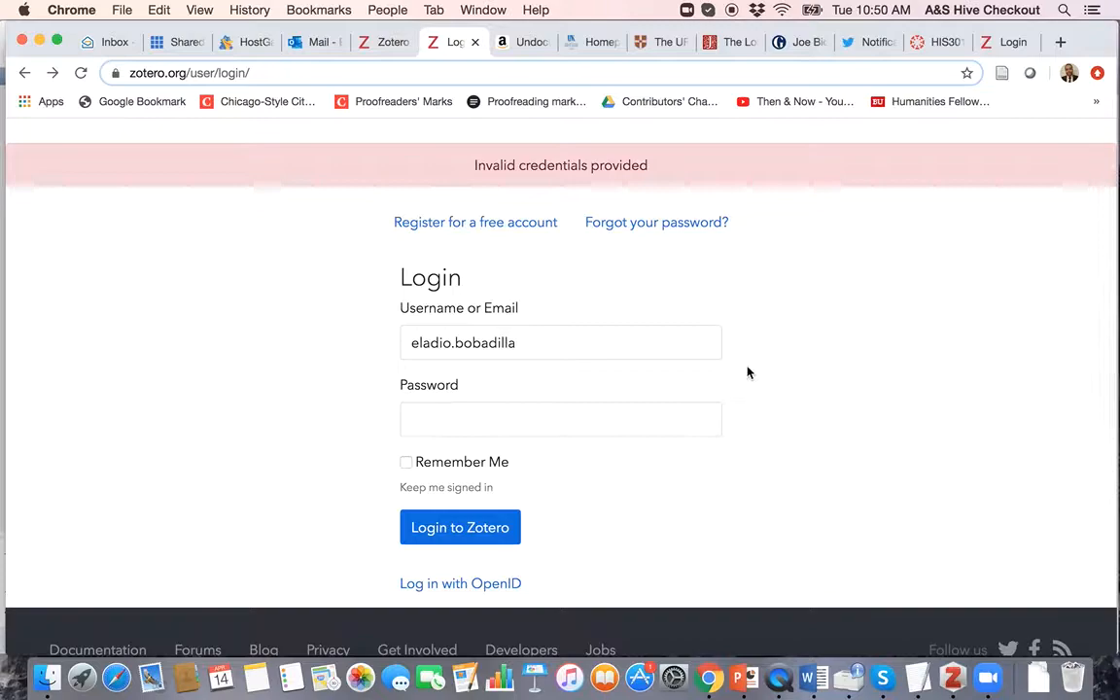
scroll(656, 327, up, 2)
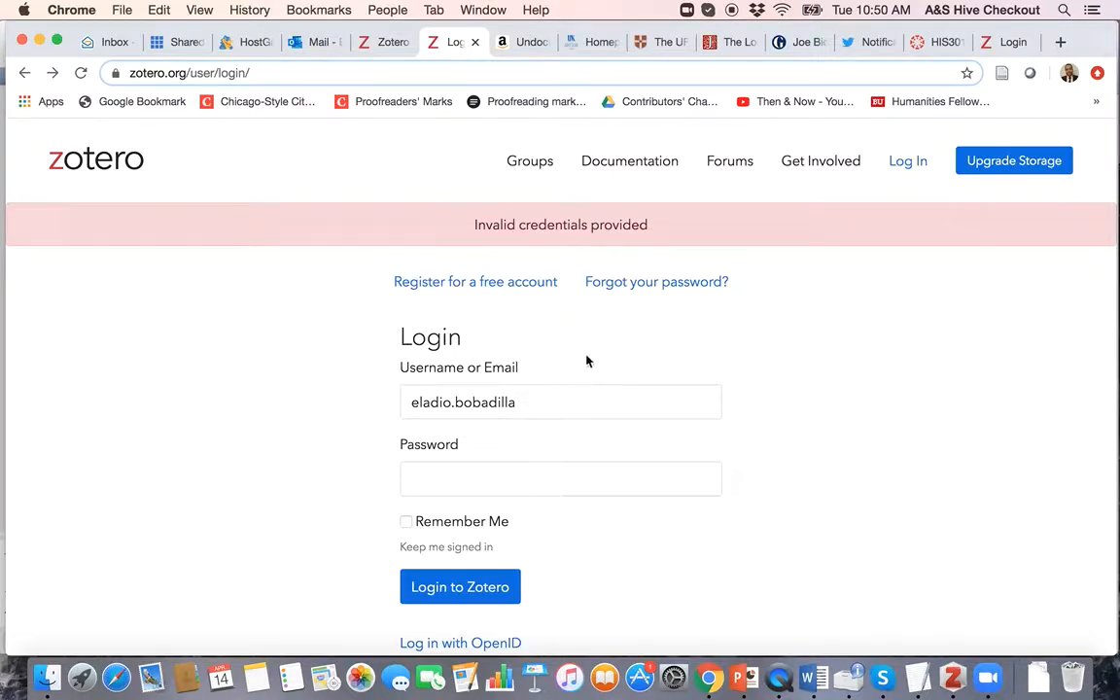
scroll(542, 414, down, 1)
scroll(541, 403, down, 3)
click(482, 335)
scroll(482, 337, up, 3)
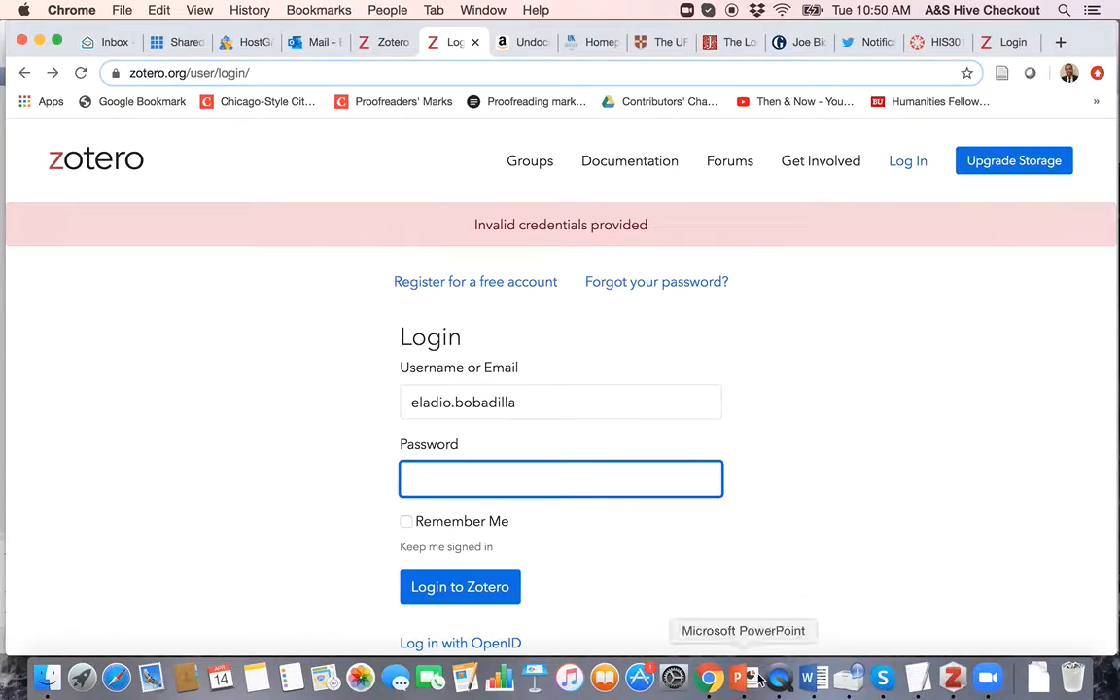
Step: Sign in on the zotero.org login page by entering the account password
click(953, 682)
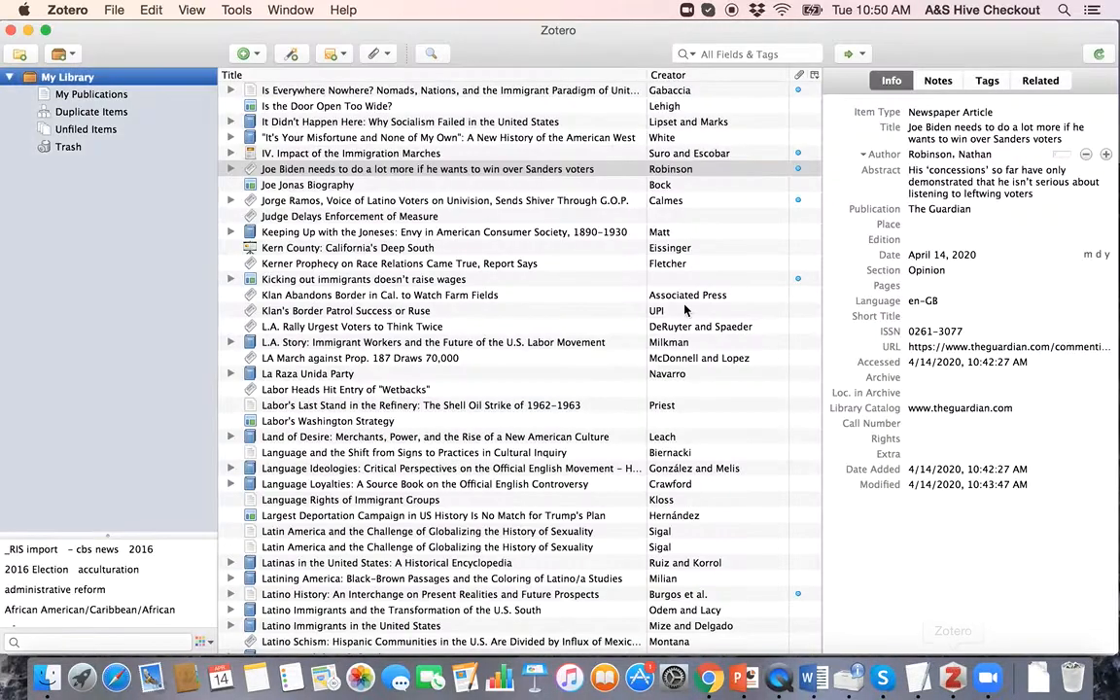
key(ctrl+Up)
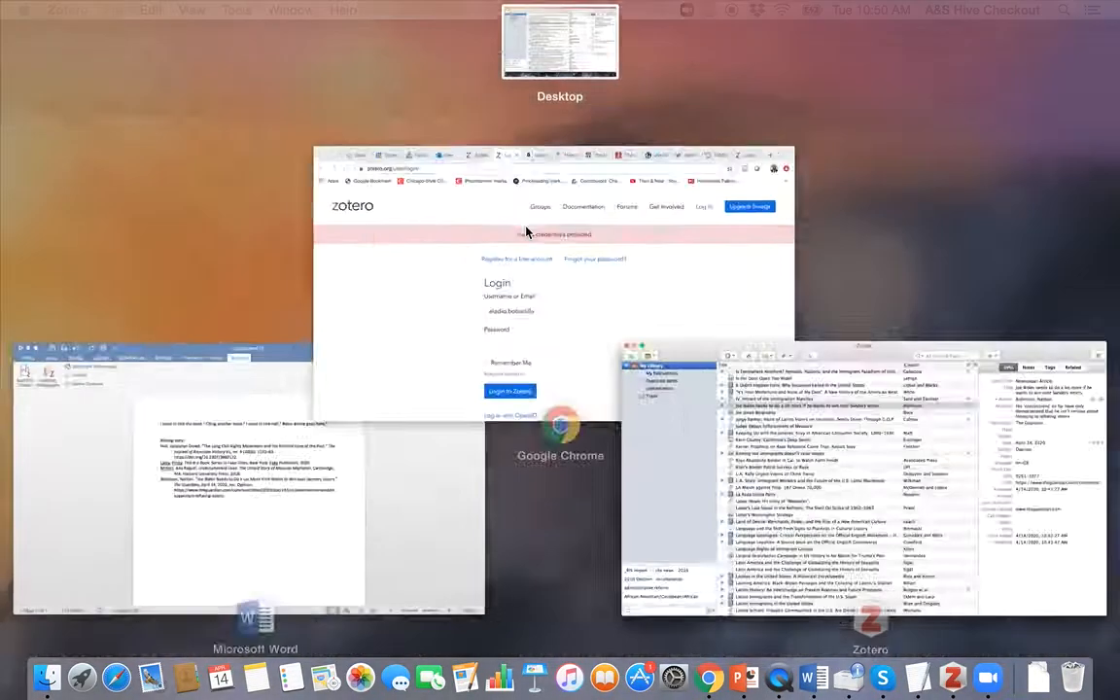
click(487, 318)
text(*********)
key(Return)
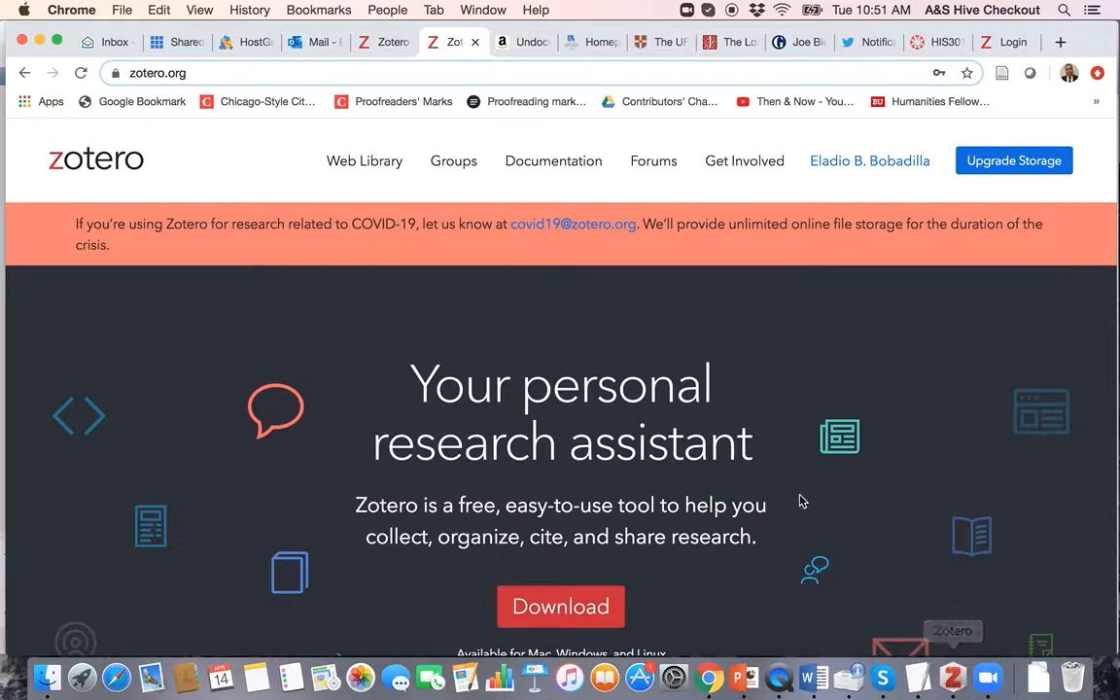
Step: Check the signed-in zotero.org page, then bring the Zotero desktop library back to the front
click(955, 680)
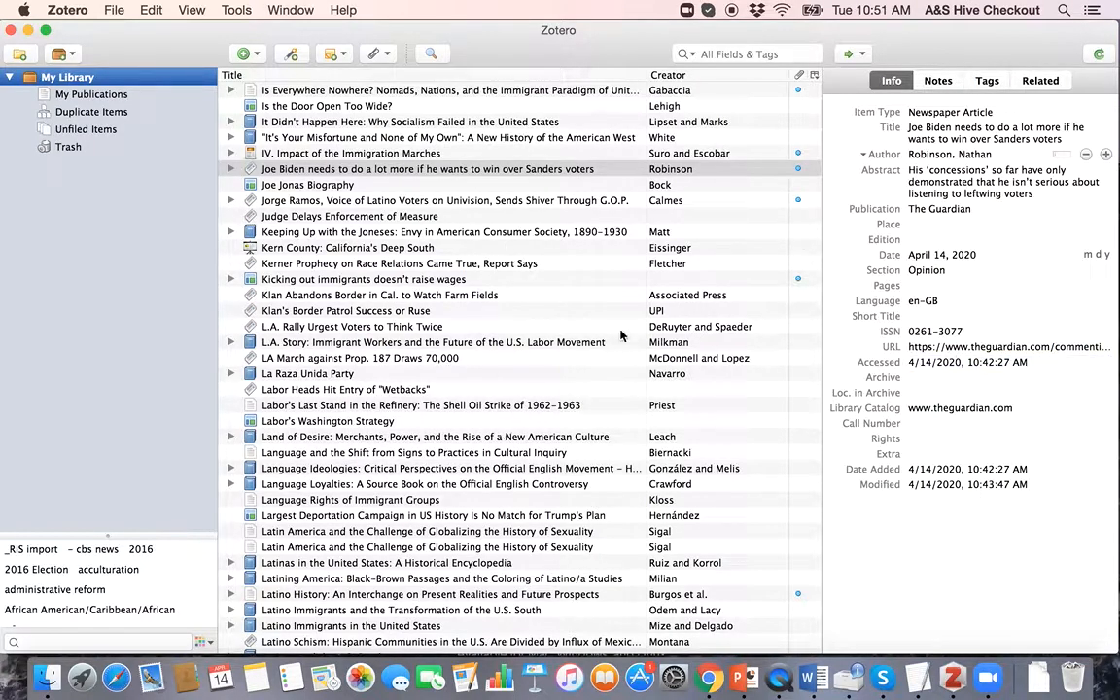
key(ctrl+Up)
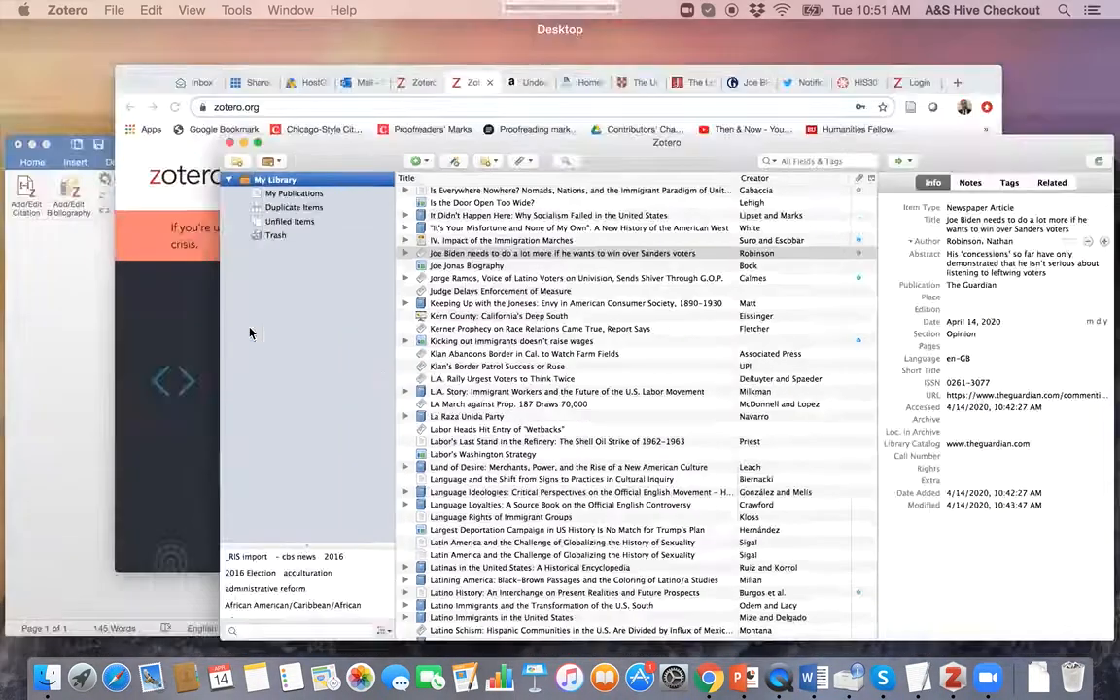
click(560, 273)
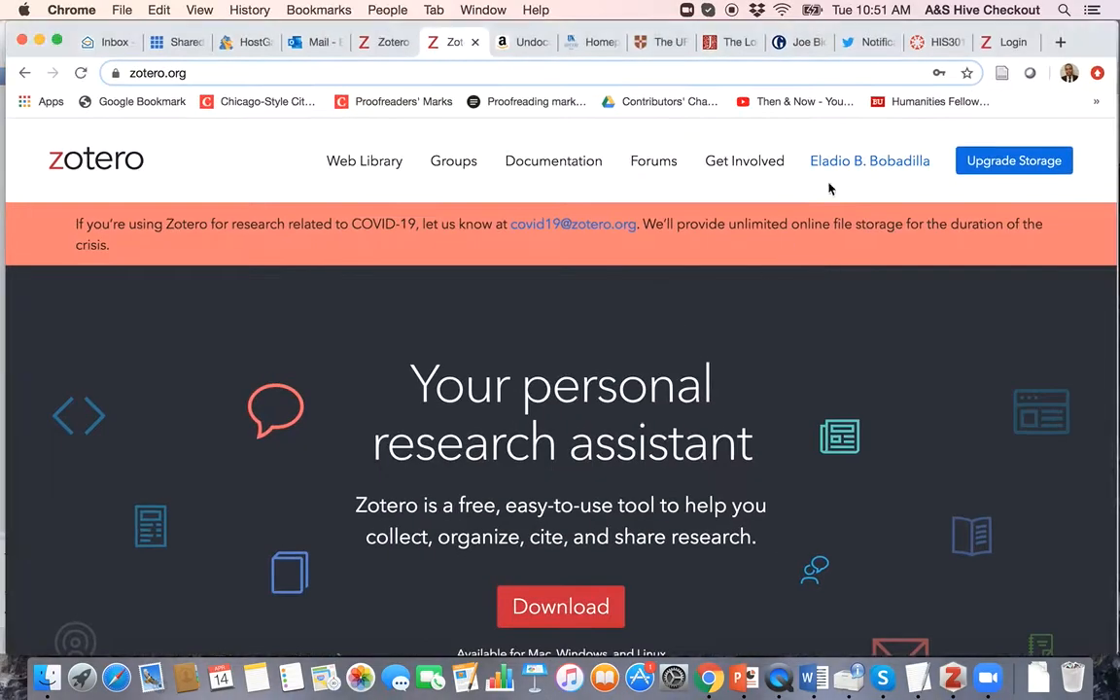
scroll(913, 428, down, 5)
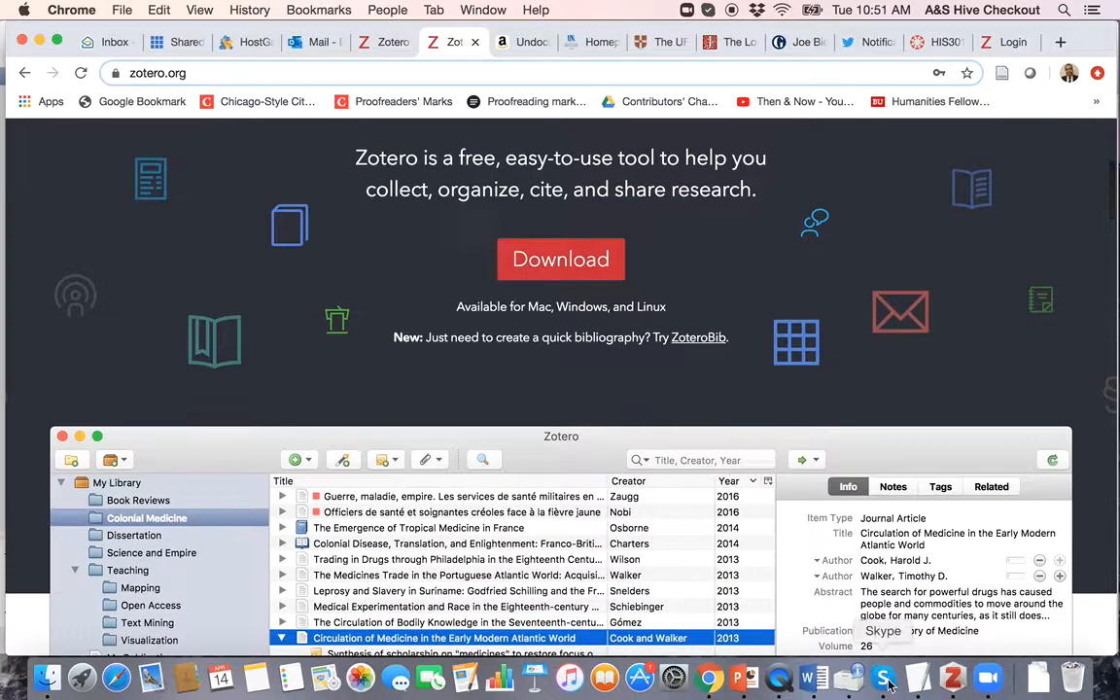
click(953, 681)
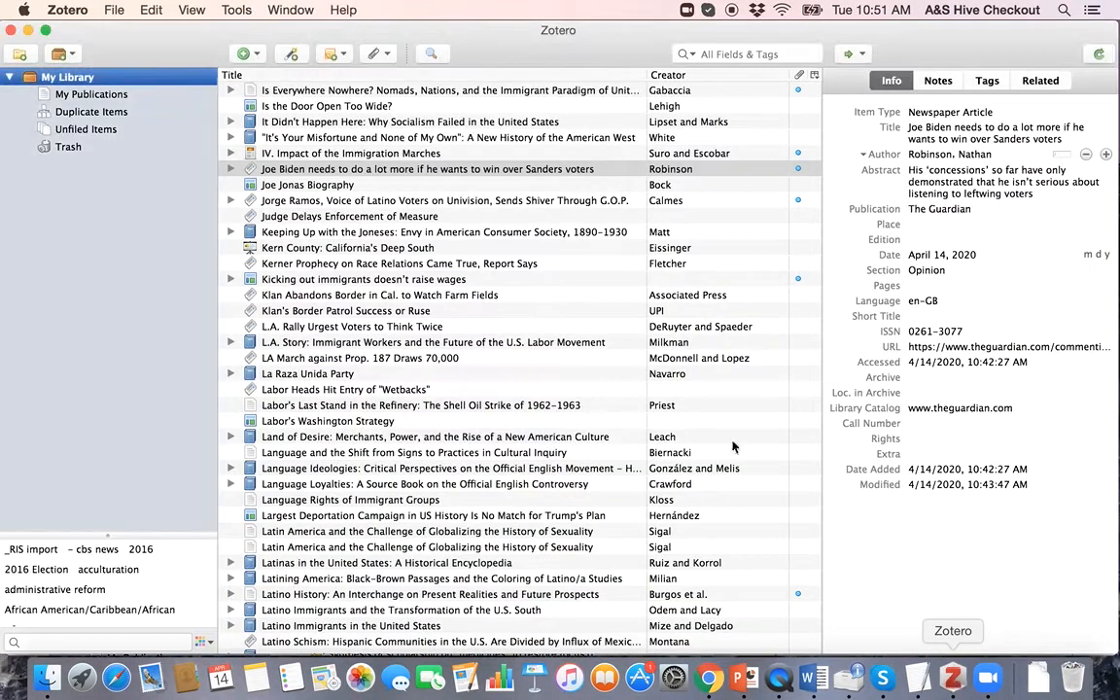
click(64, 10)
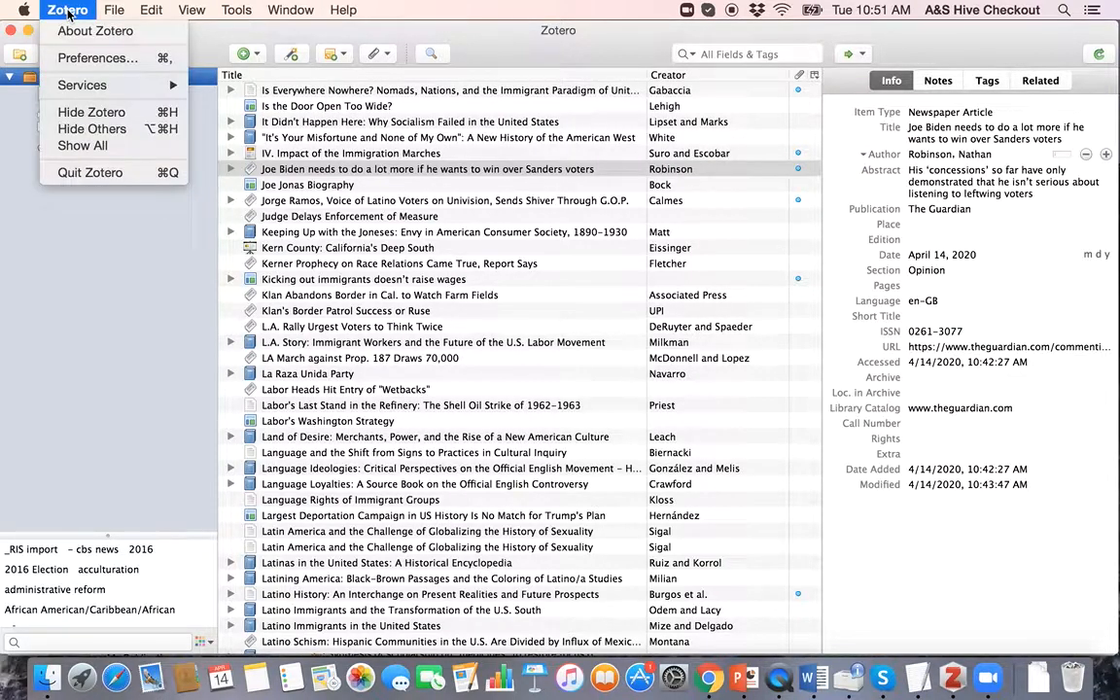
click(80, 57)
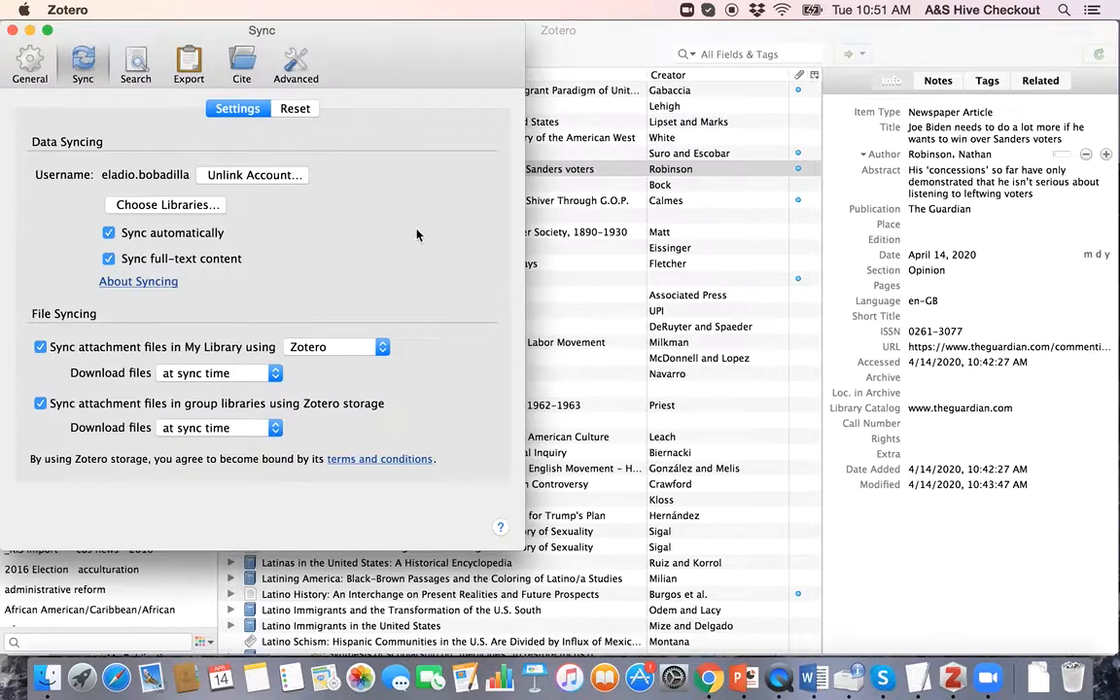
click(11, 31)
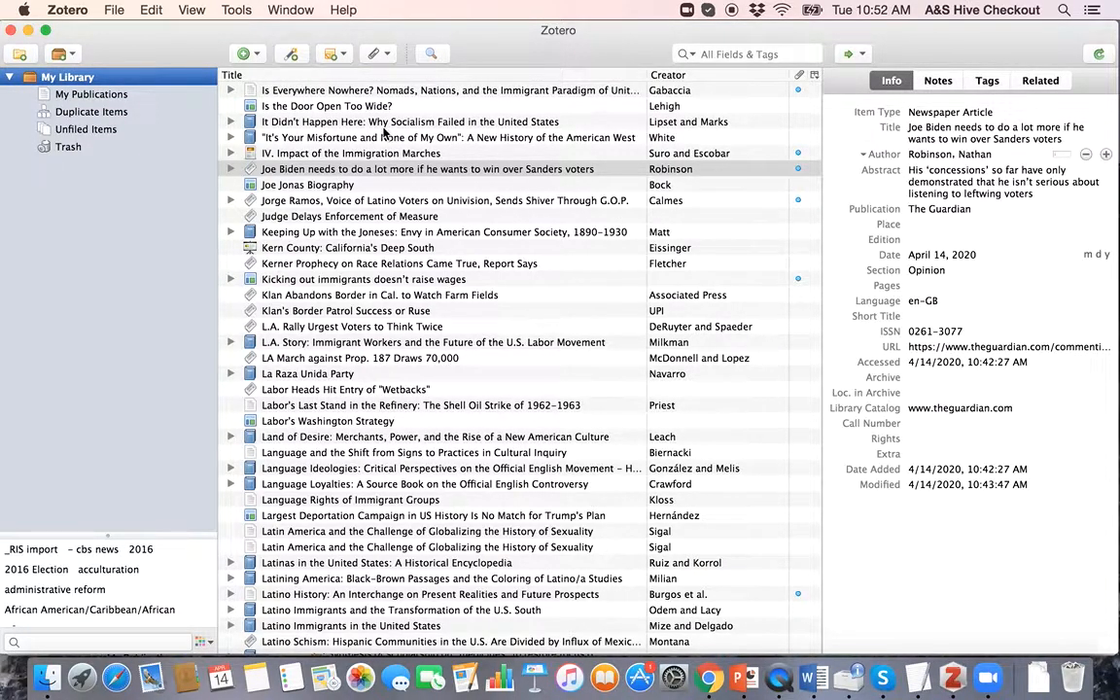
Step: Add a note reading 'Quotations' to the It Didn't Happen Here book
click(305, 124)
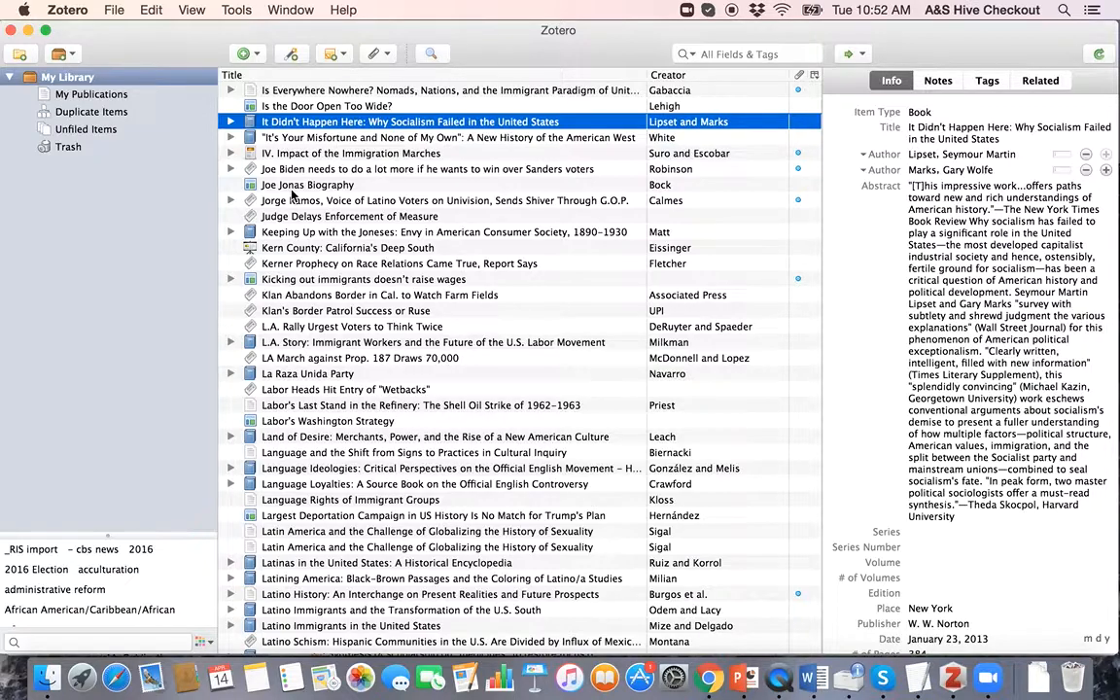
click(938, 82)
click(909, 112)
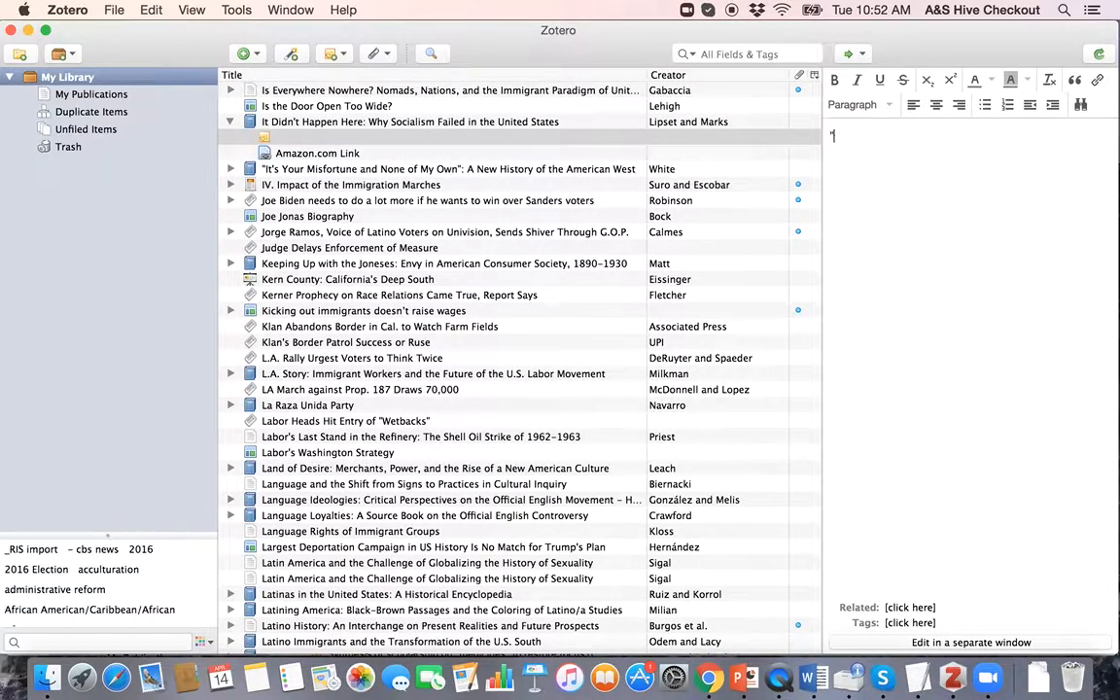
text(Quotations" (15).)
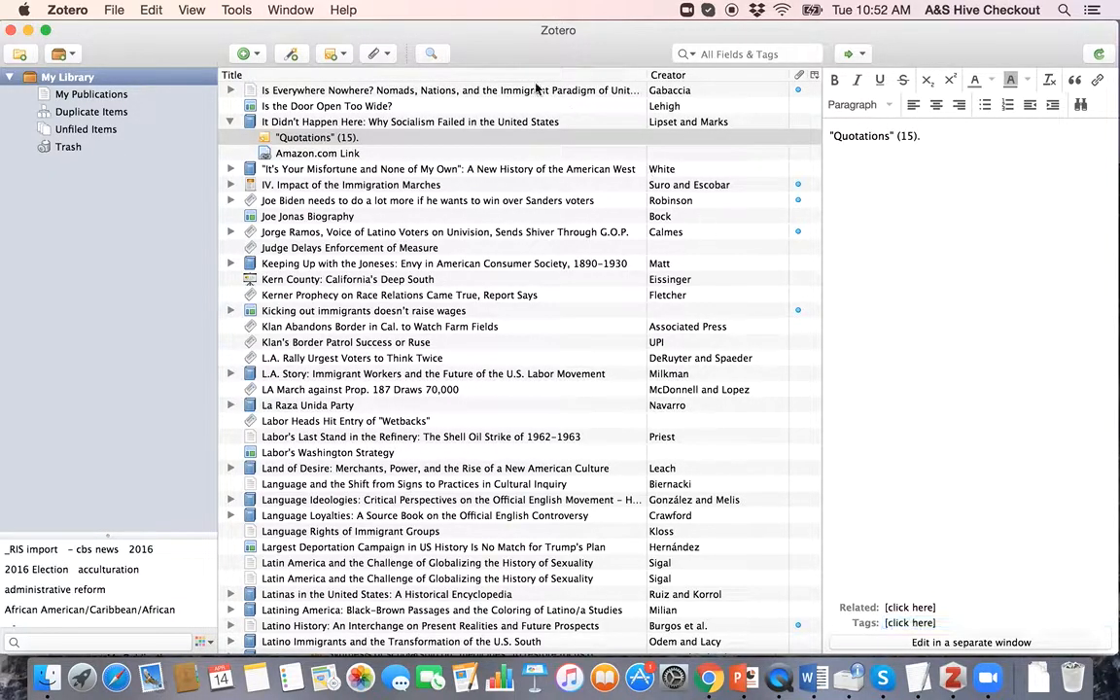
click(512, 173)
click(430, 135)
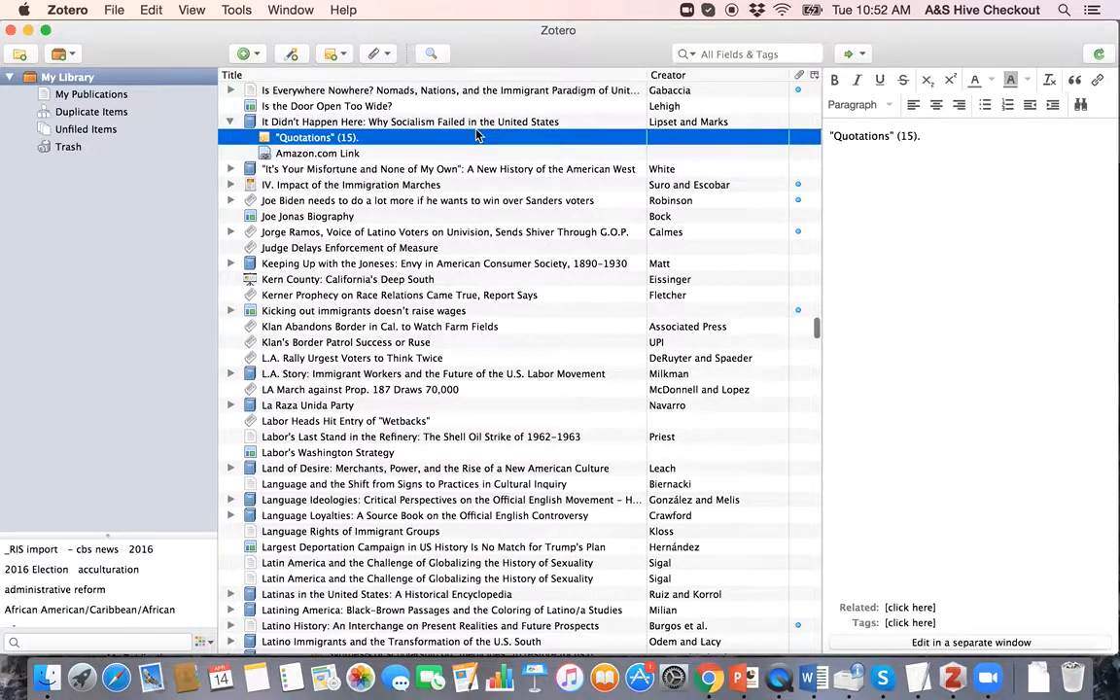
click(1007, 147)
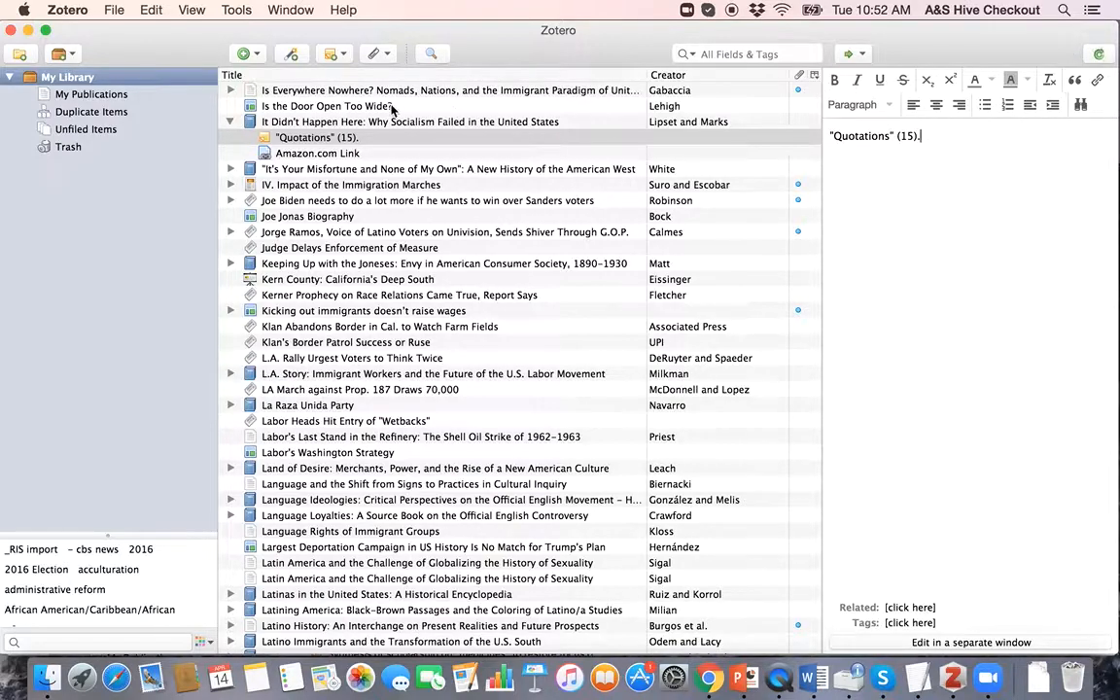
Step: Move the 'Quotations' note on It Didn't Happen Here to the trash
click(327, 124)
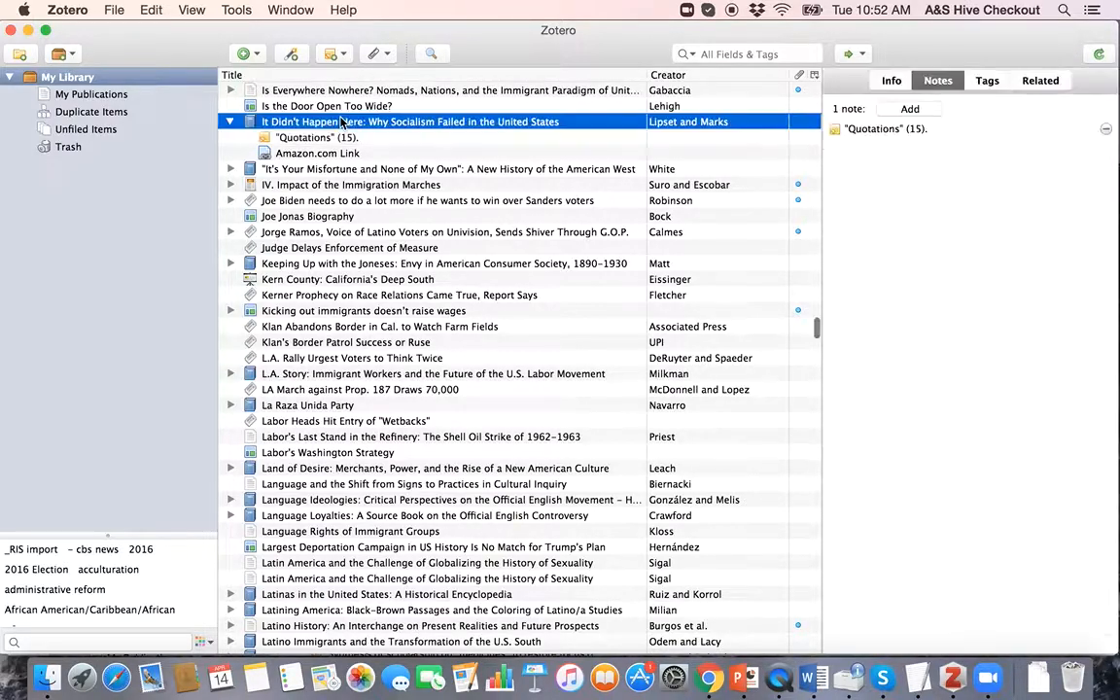
right_click(328, 125)
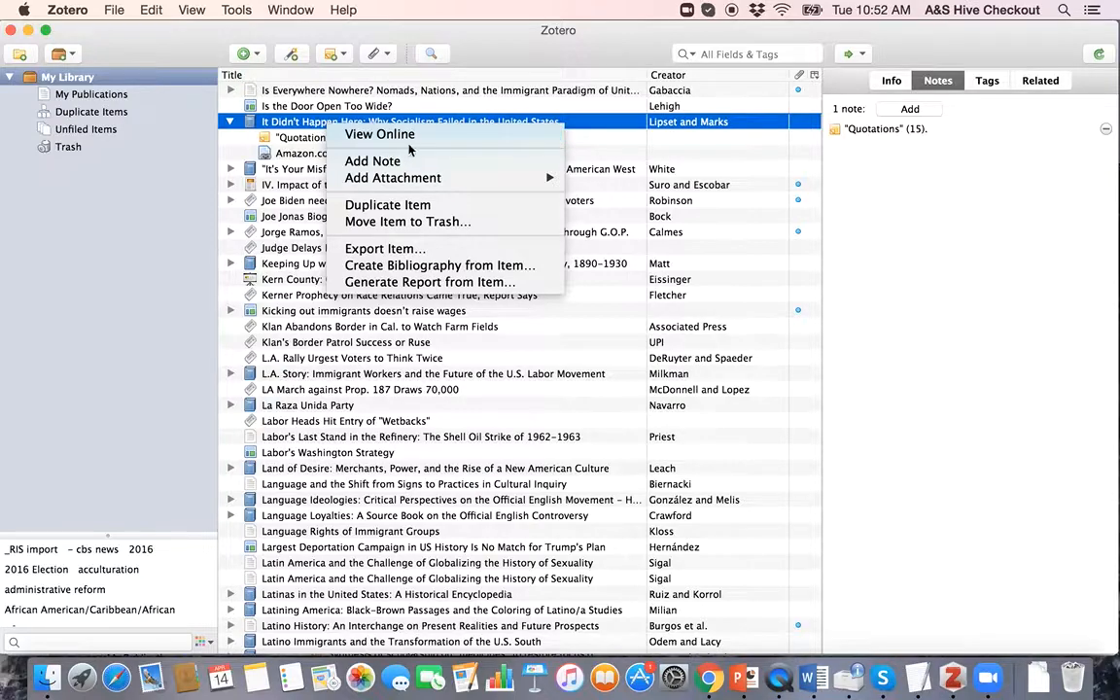
mouse_move(428, 178)
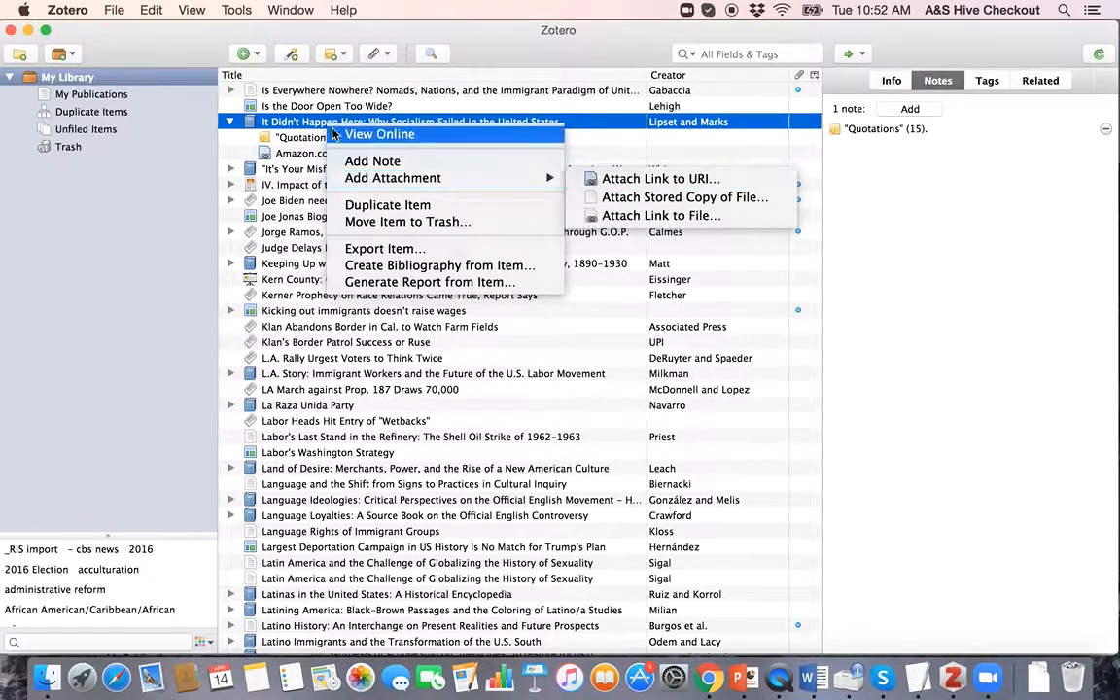
click(267, 124)
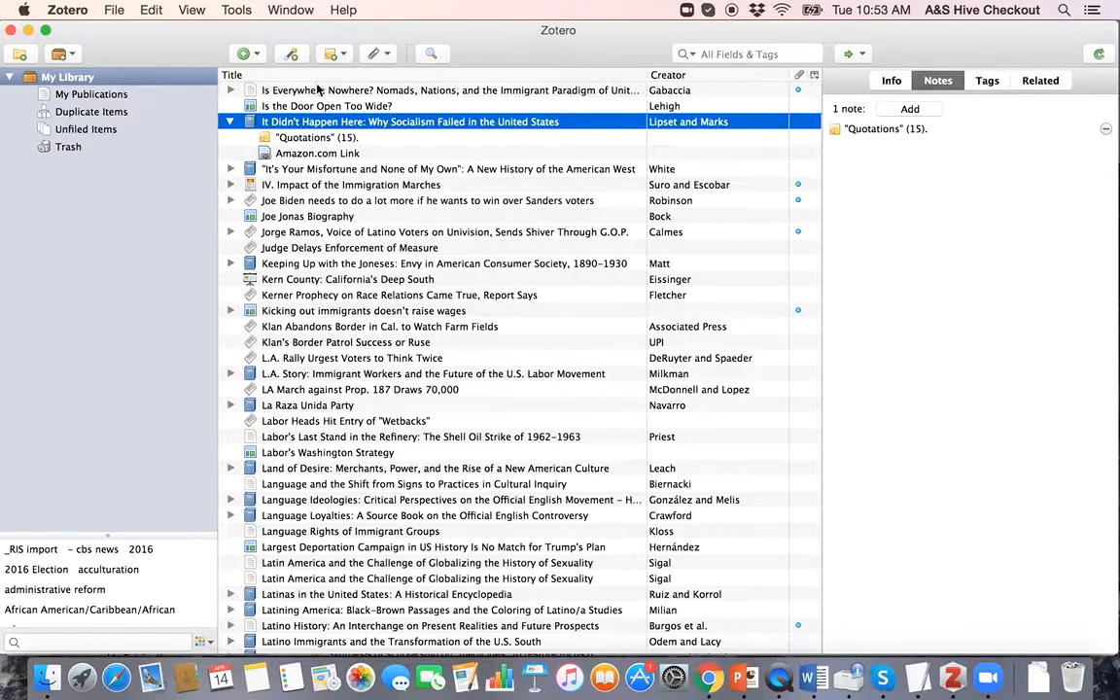
click(292, 142)
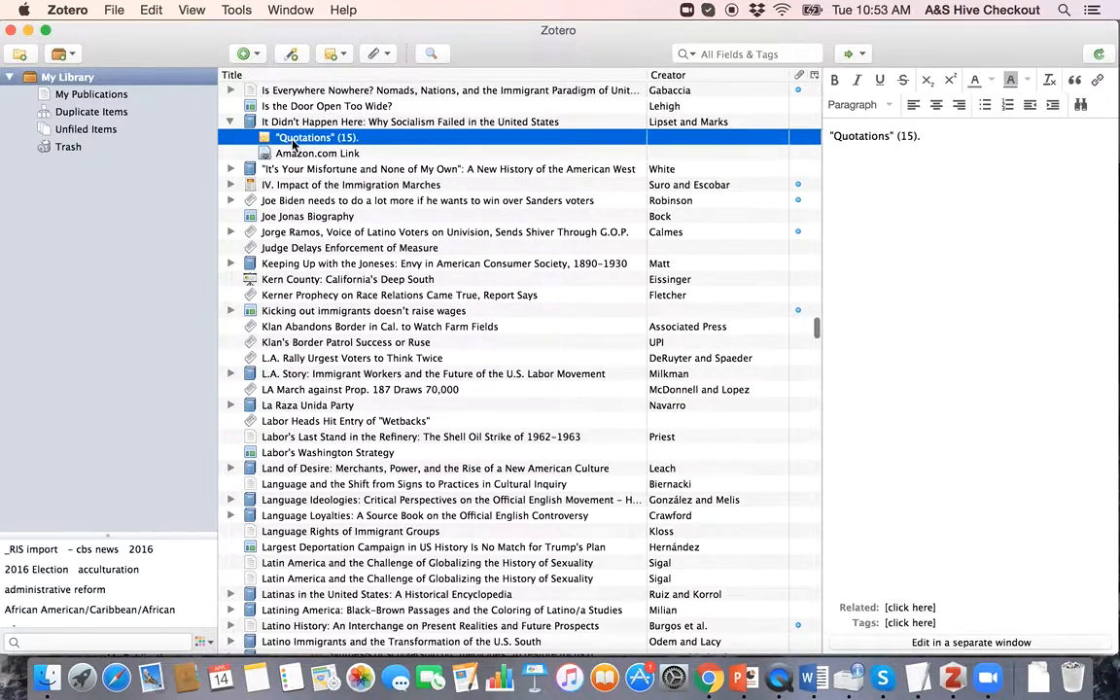
key(BackSpace)
key(Escape)
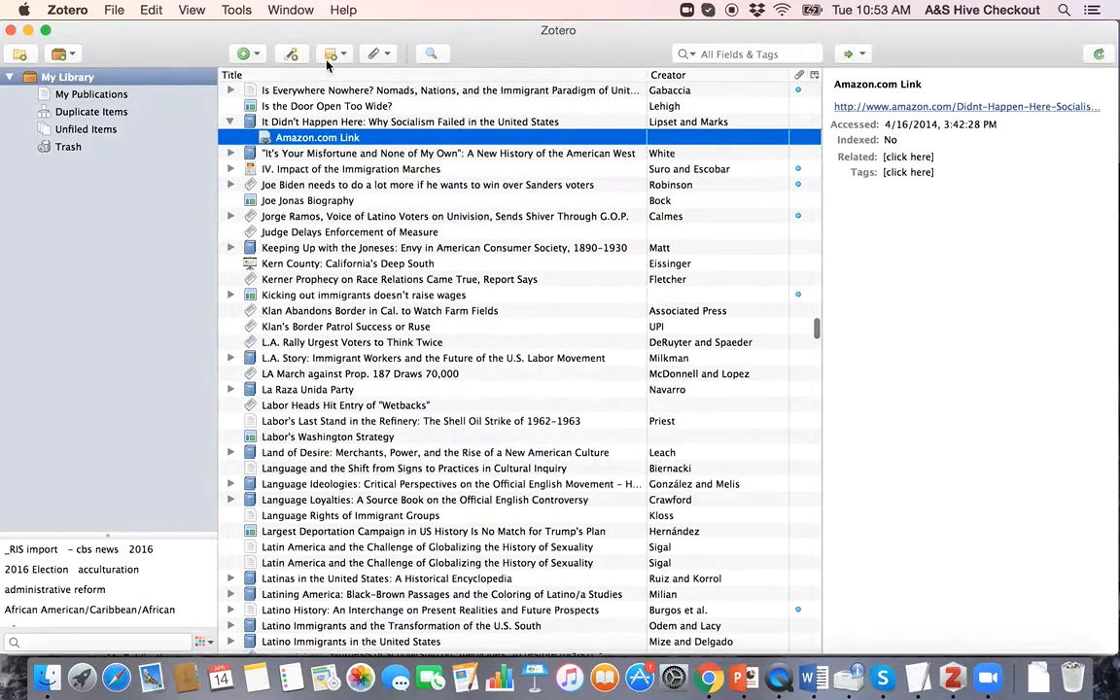
Step: Select the Is Everywhere Nowhere? item and look over its context menu without running anything
click(315, 90)
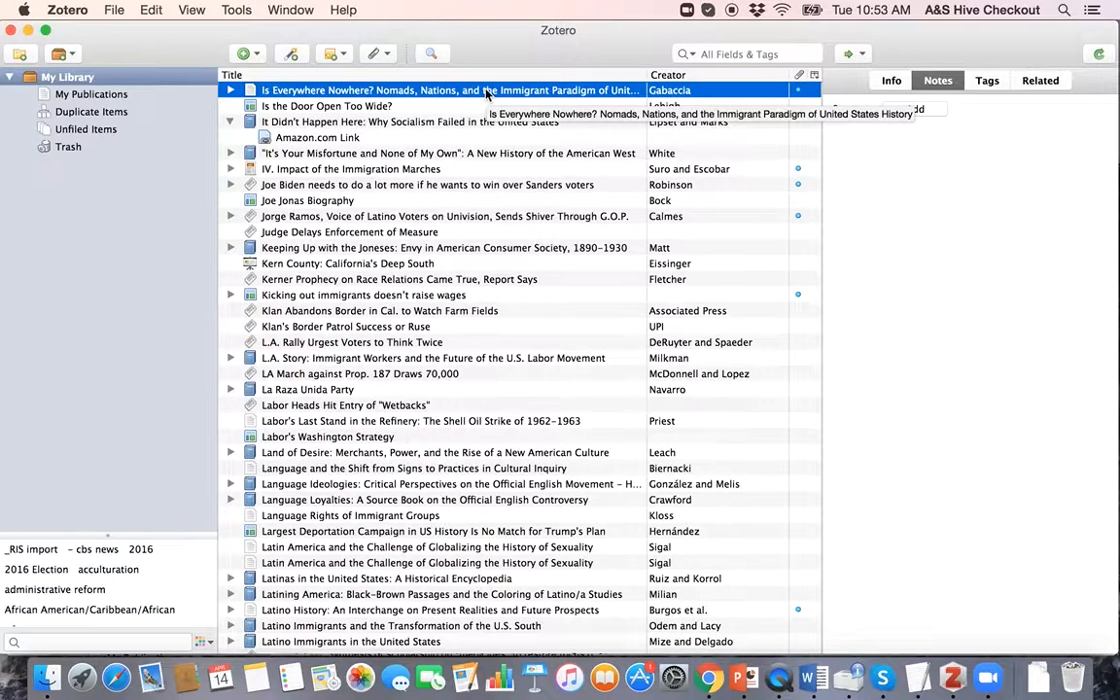
right_click(448, 92)
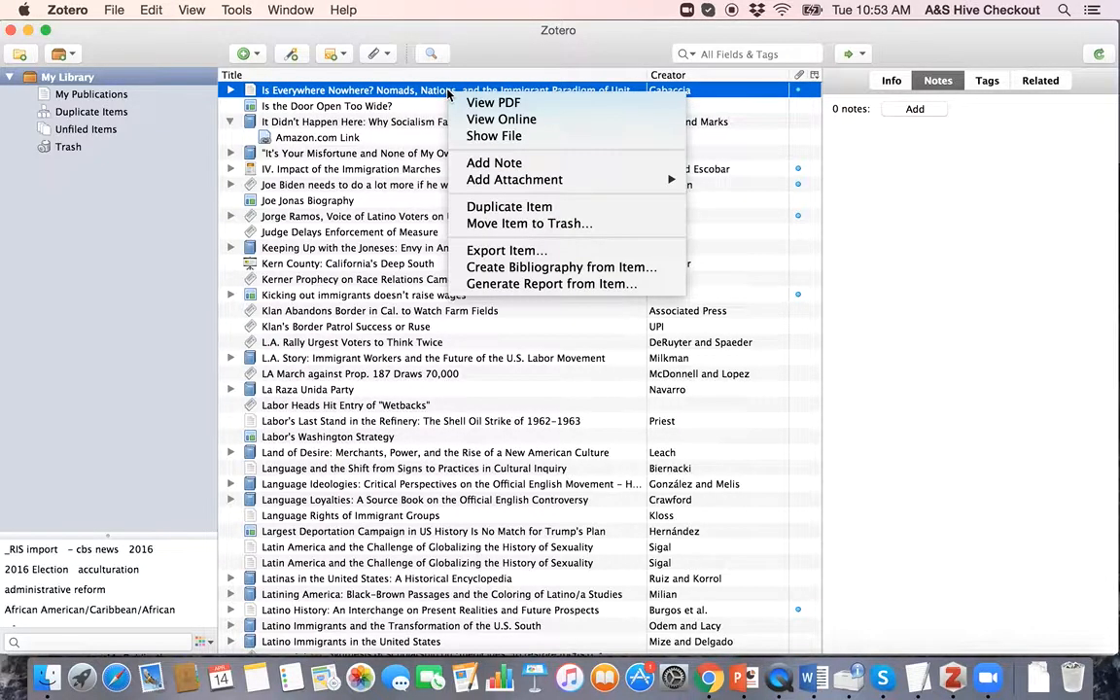
mouse_move(460, 179)
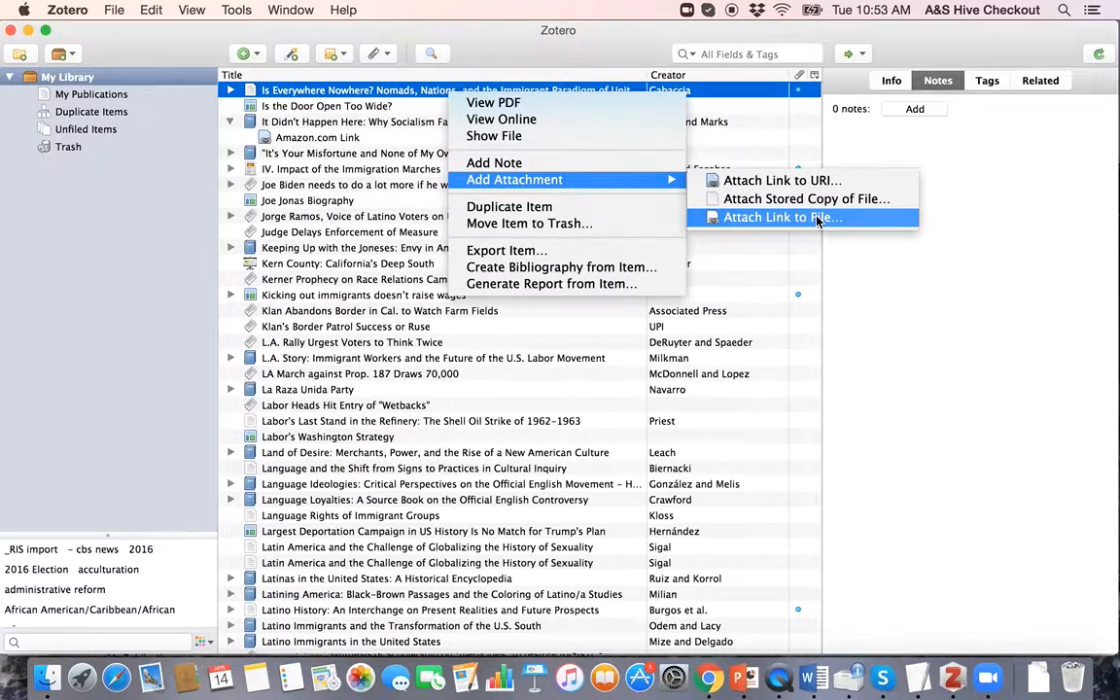
click(994, 324)
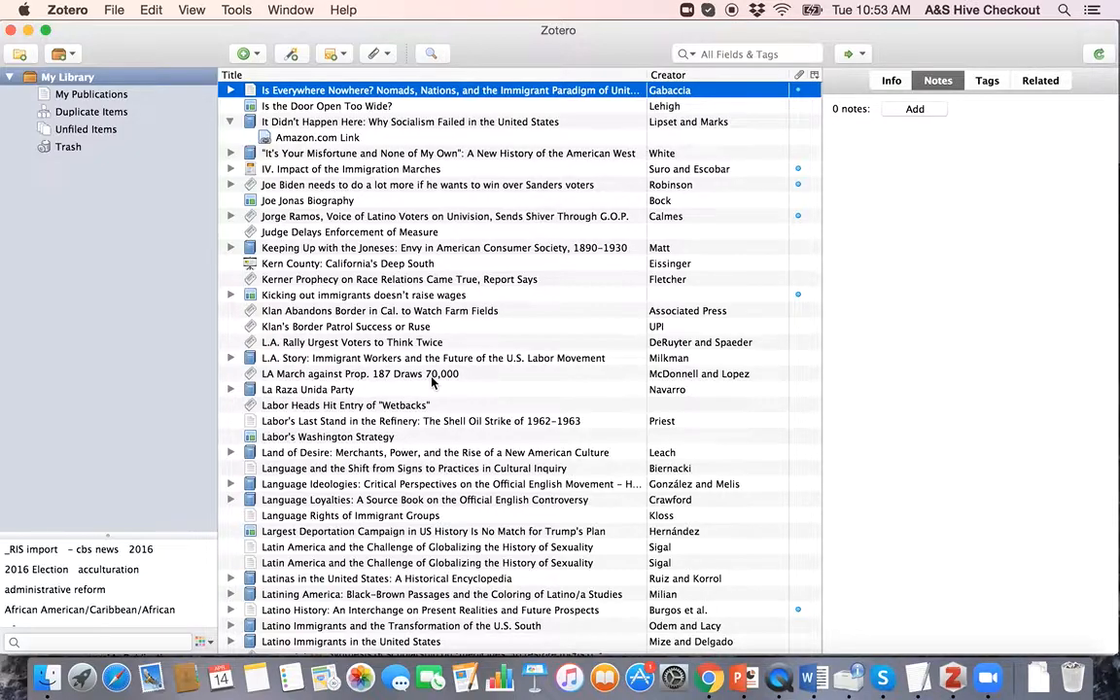
key(ctrl+Up)
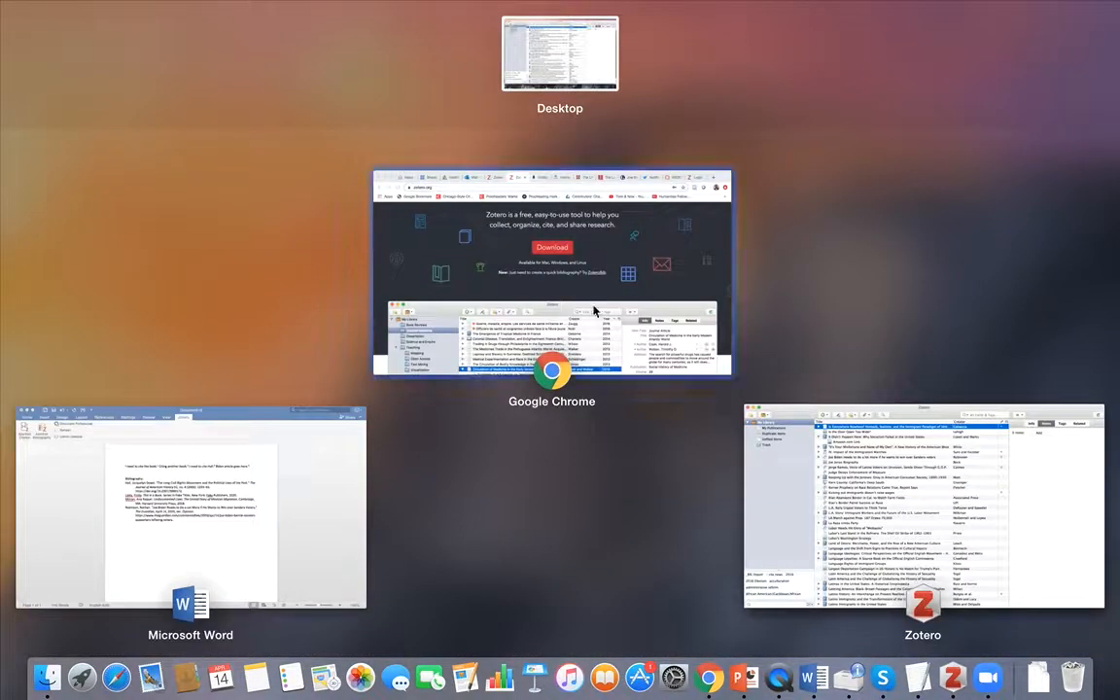
Step: Scroll through the zotero.org homepage in Chrome, then return to the Zotero library
click(595, 320)
click(824, 279)
scroll(824, 279, up, 5)
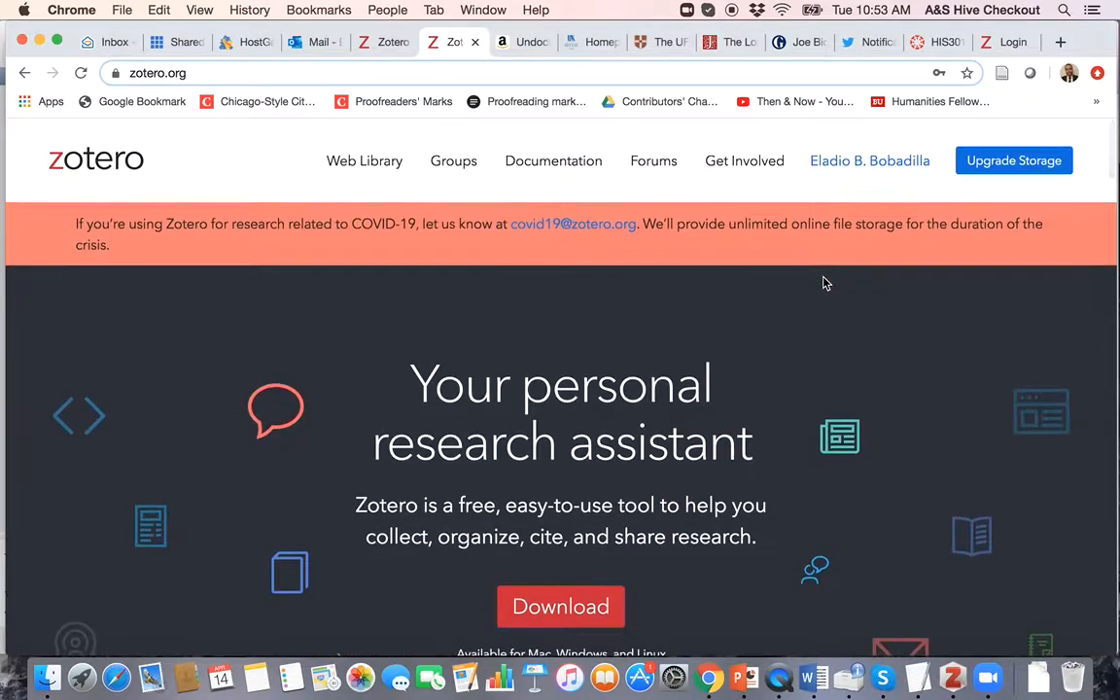
scroll(879, 328, down, 10)
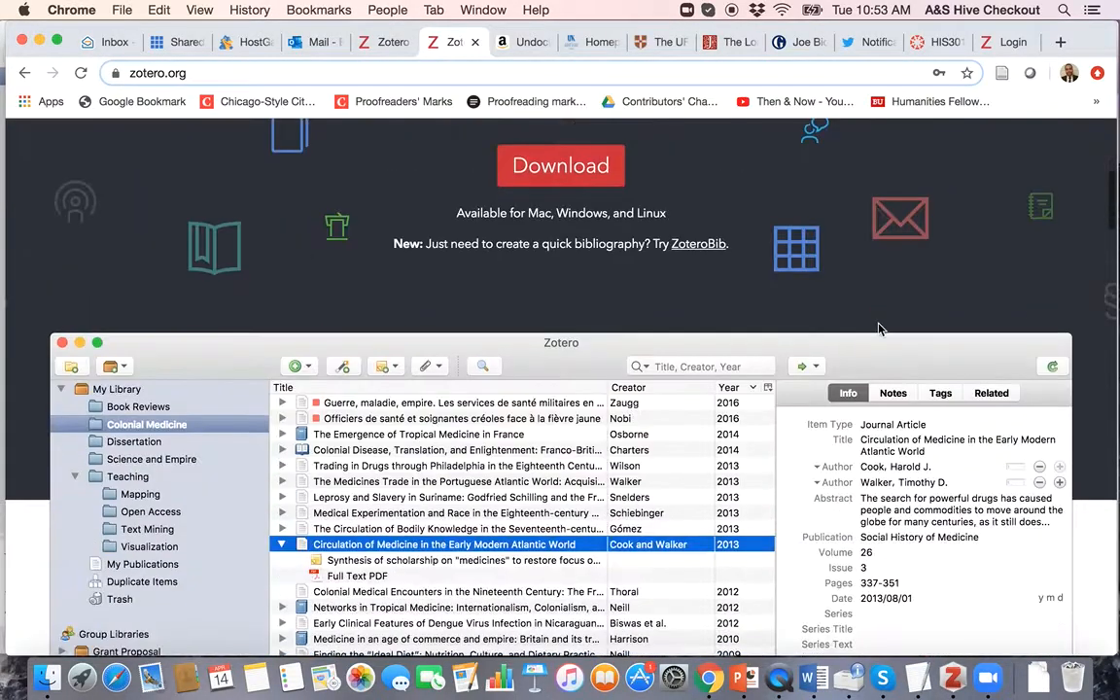
scroll(879, 328, down, 15)
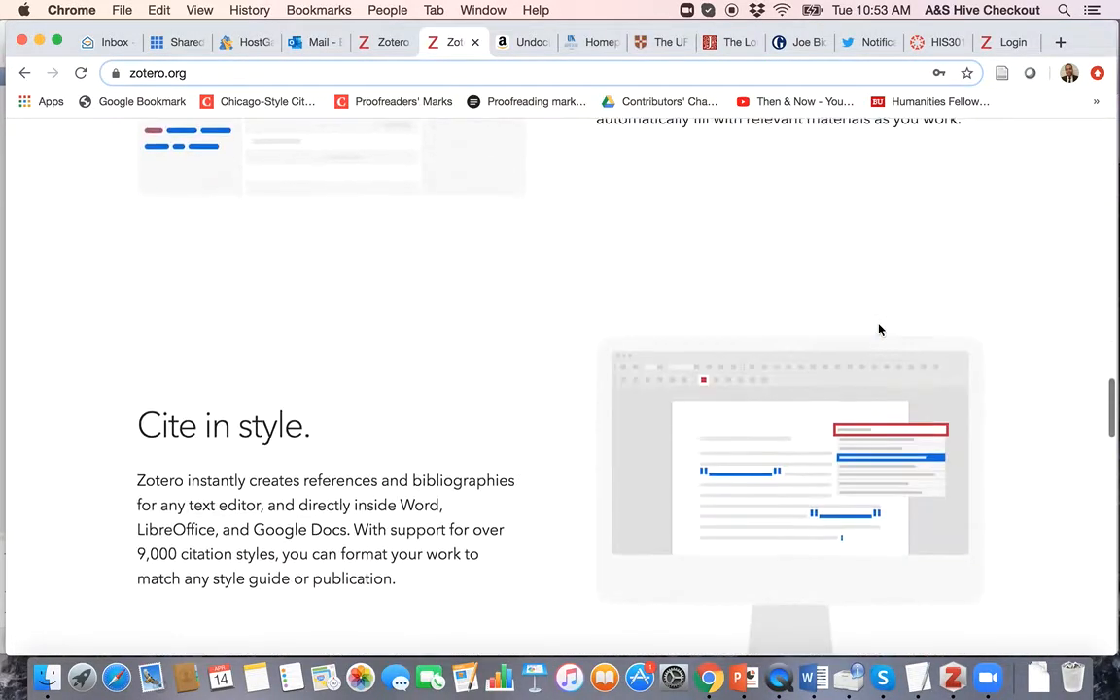
scroll(879, 329, up, 20)
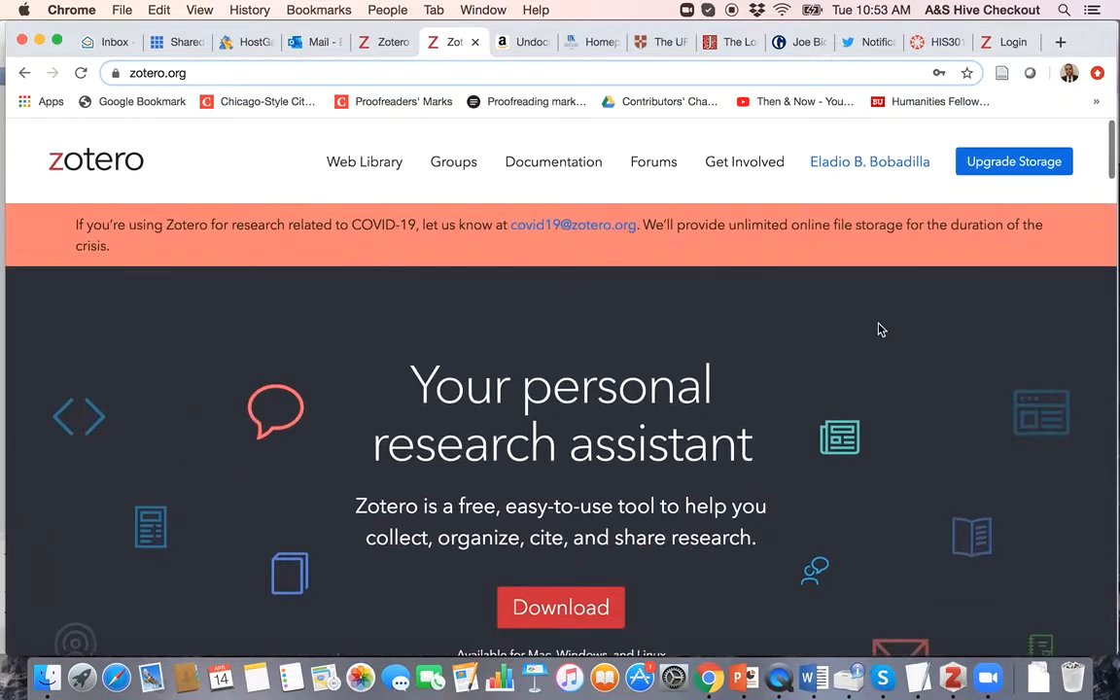
click(951, 680)
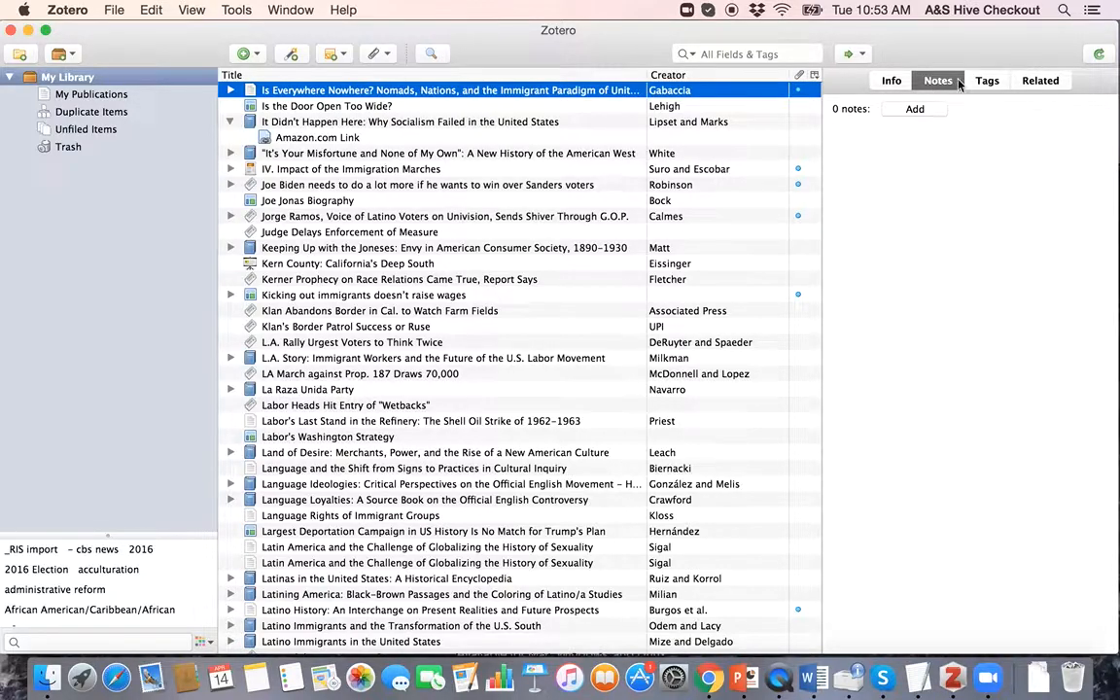
Step: Select the Is Everywhere Nowhere? item and show its empty Tags pane
click(259, 120)
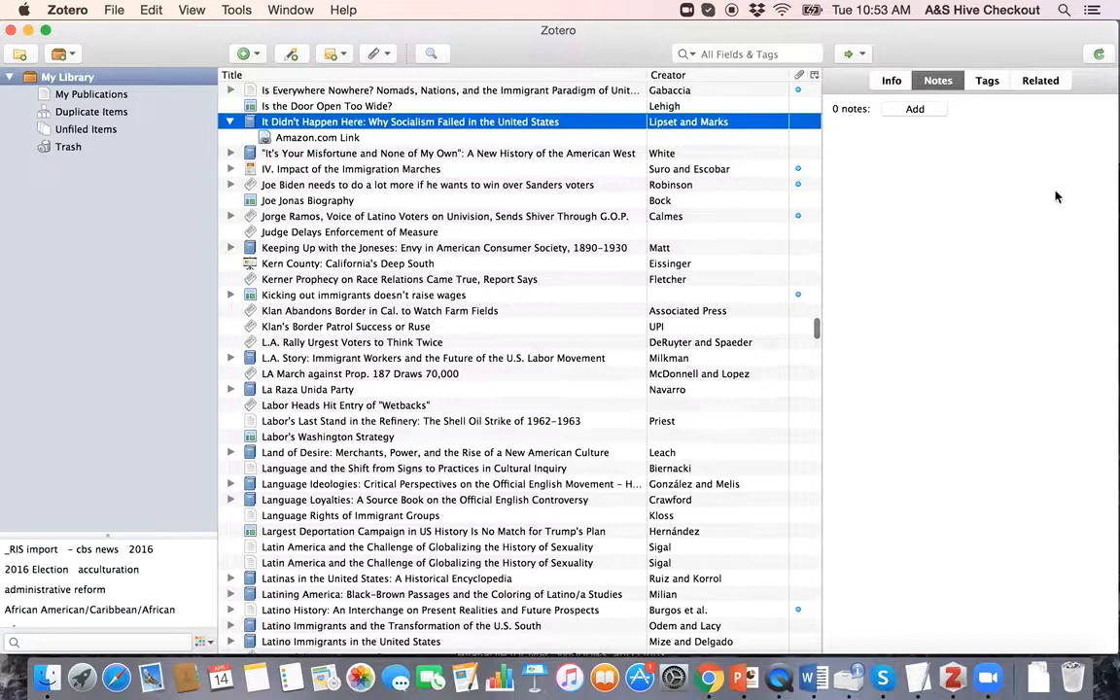
click(360, 89)
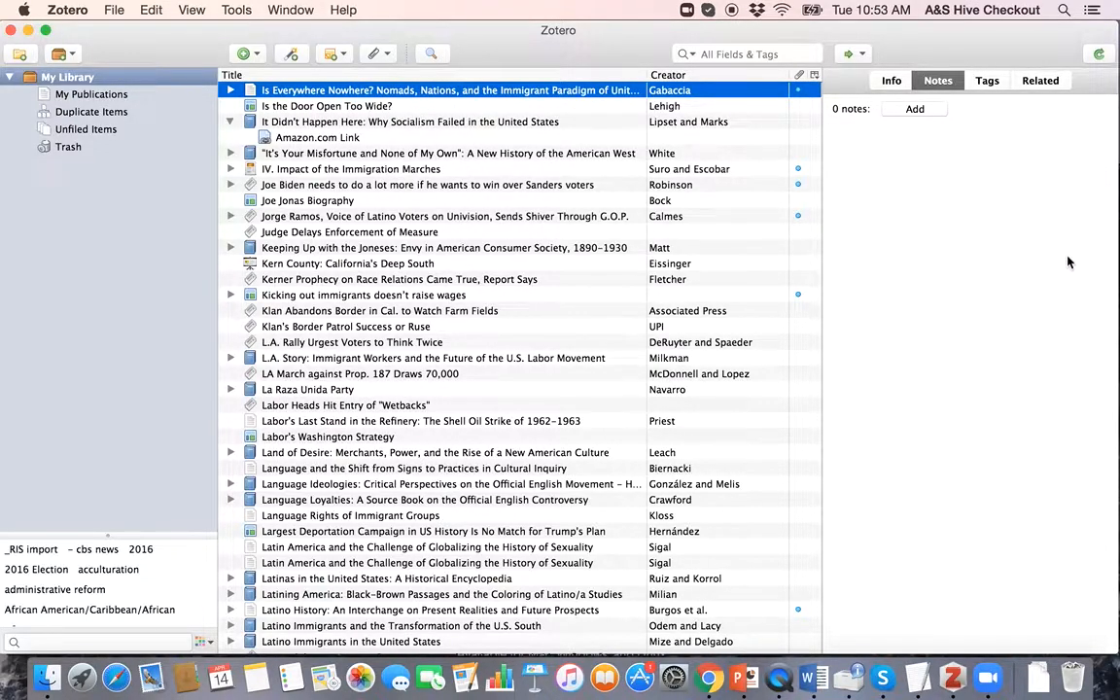
click(985, 83)
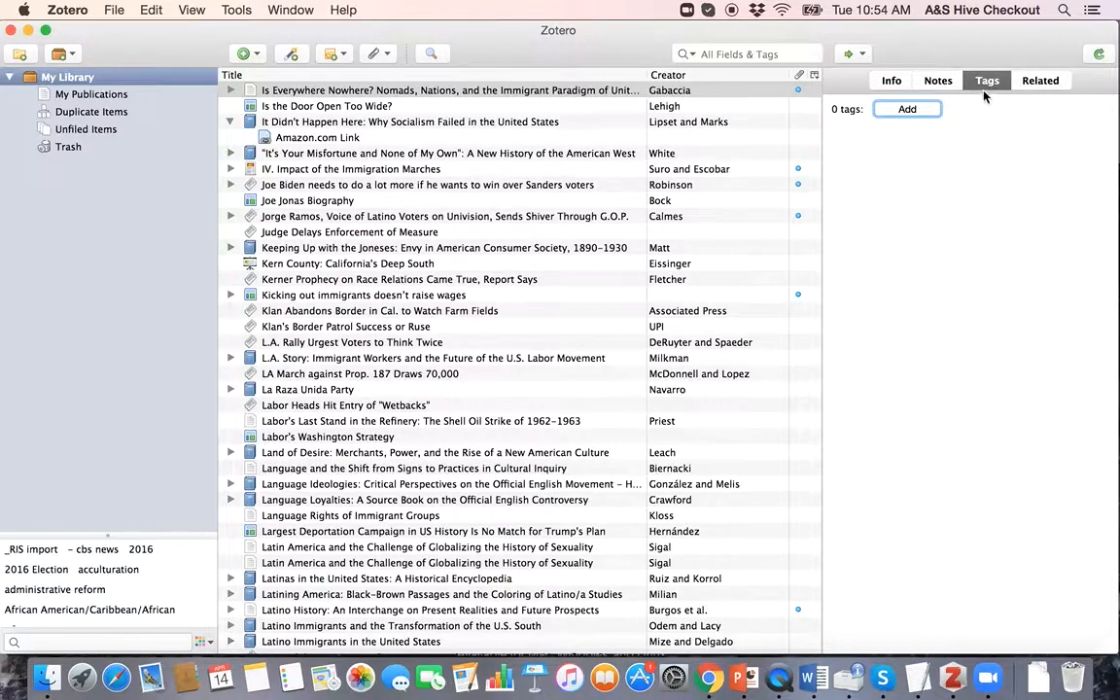
scroll(59, 589, down, 4)
scroll(58, 589, down, 1)
Step: Filter the library by the African Americans, Hispanic Americans and Immigration policy tags
scroll(58, 583, up, 2)
click(40, 576)
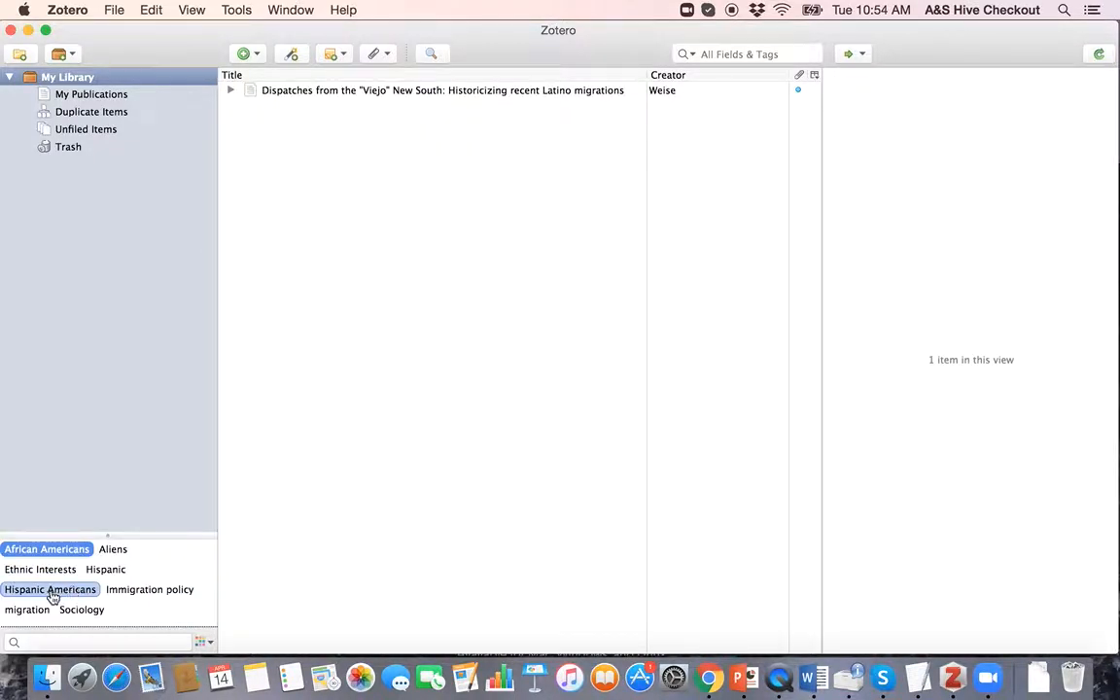
click(54, 591)
click(151, 589)
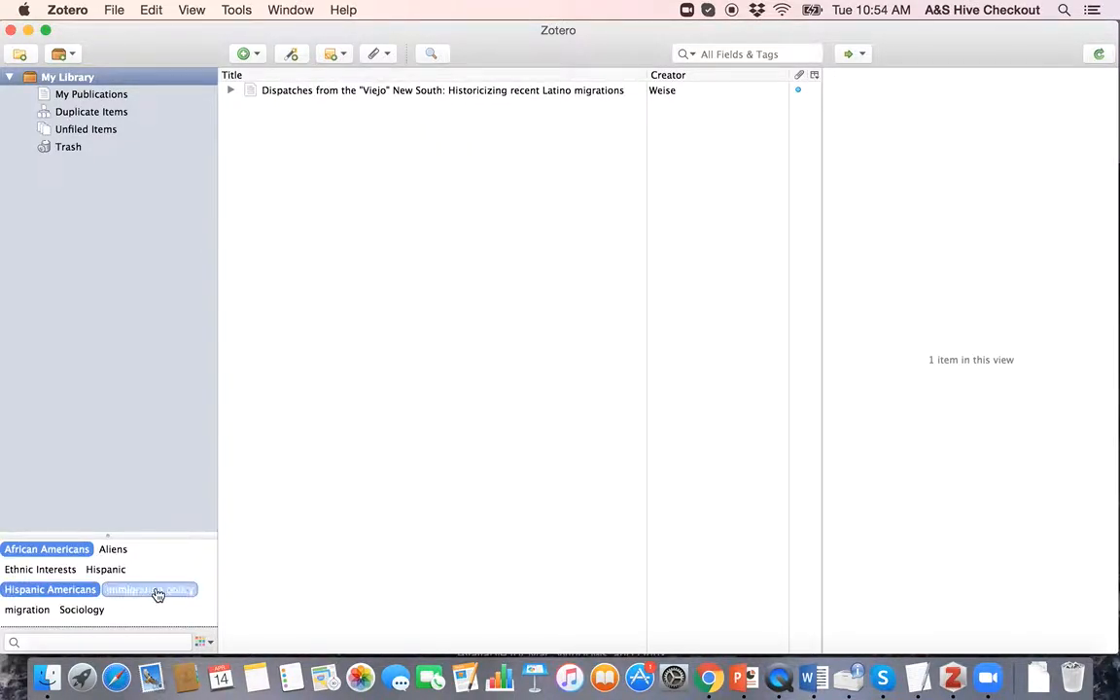
Step: Select the Dispatches from the 'Viejo' New South article and view its Info details
click(432, 91)
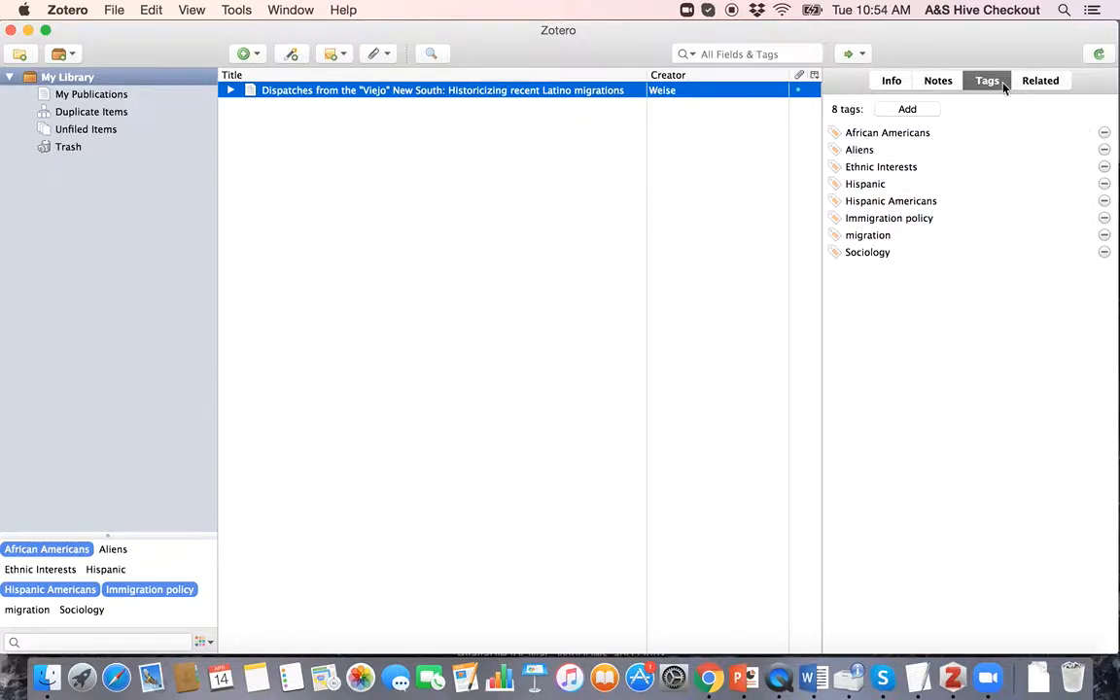
click(893, 82)
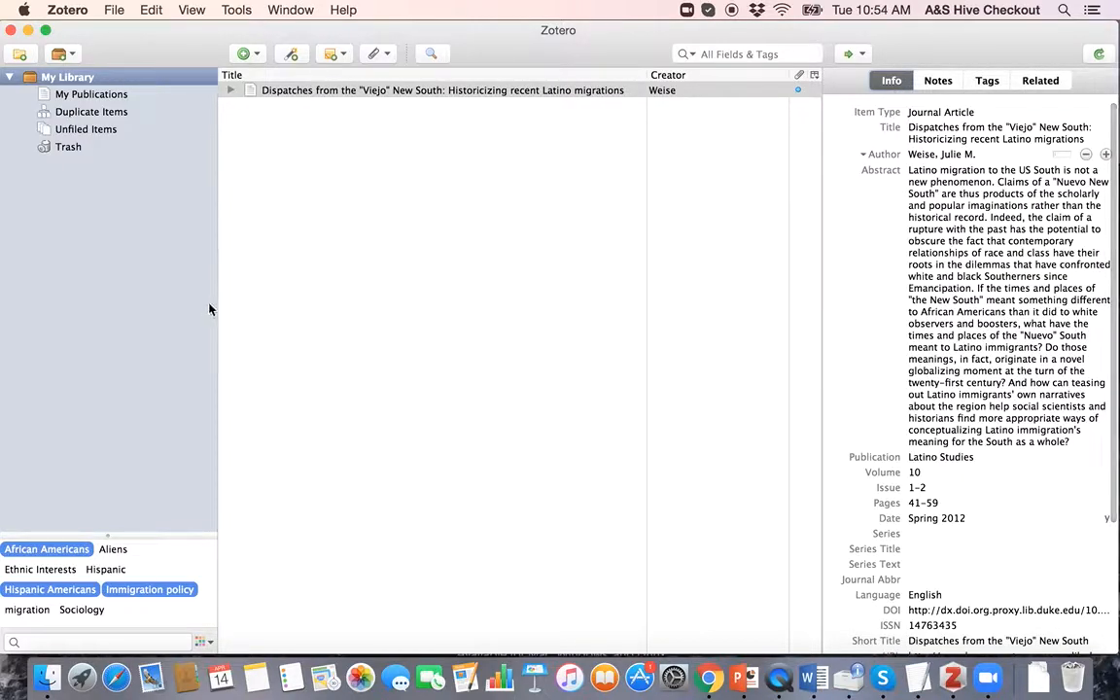
click(166, 327)
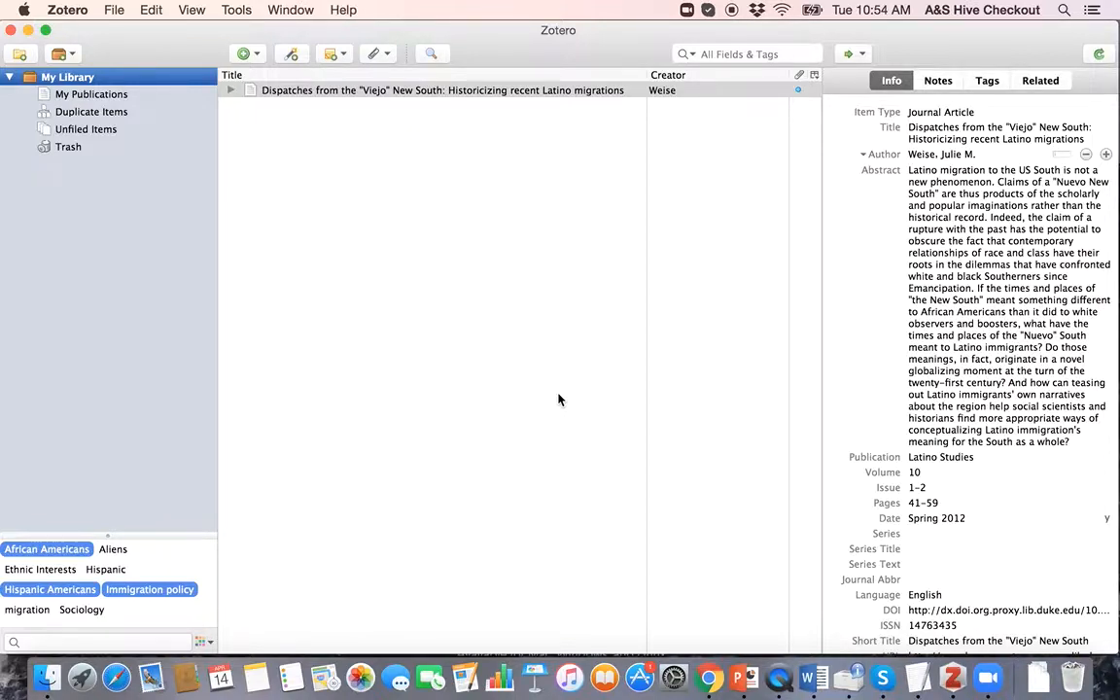
key(ctrl+Up)
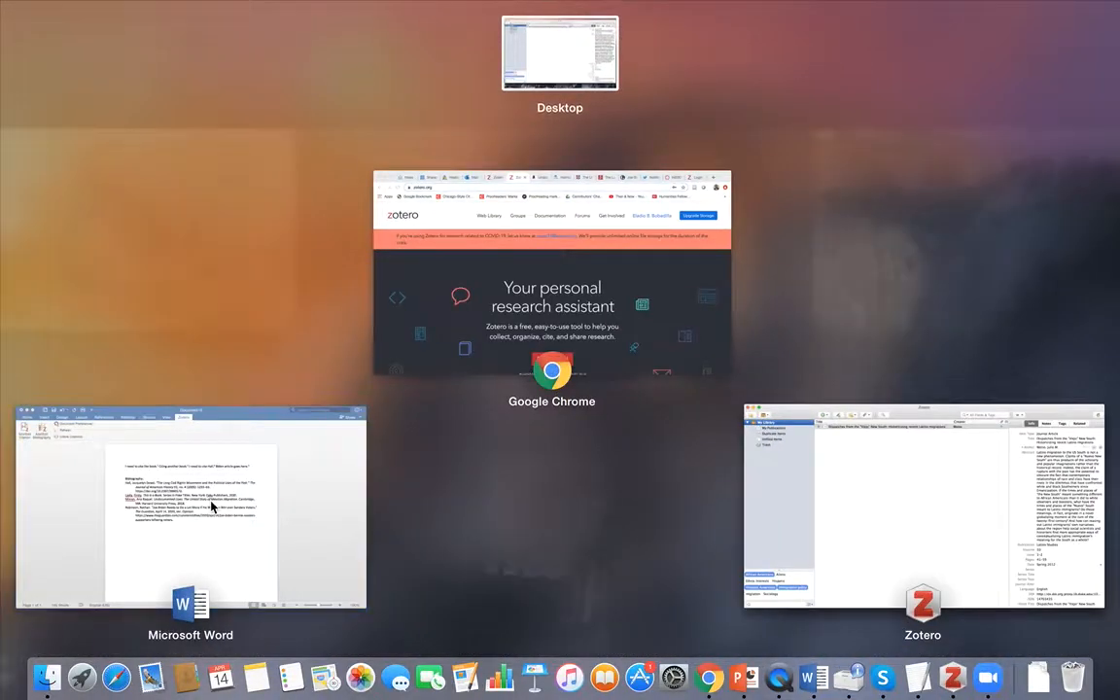
click(247, 486)
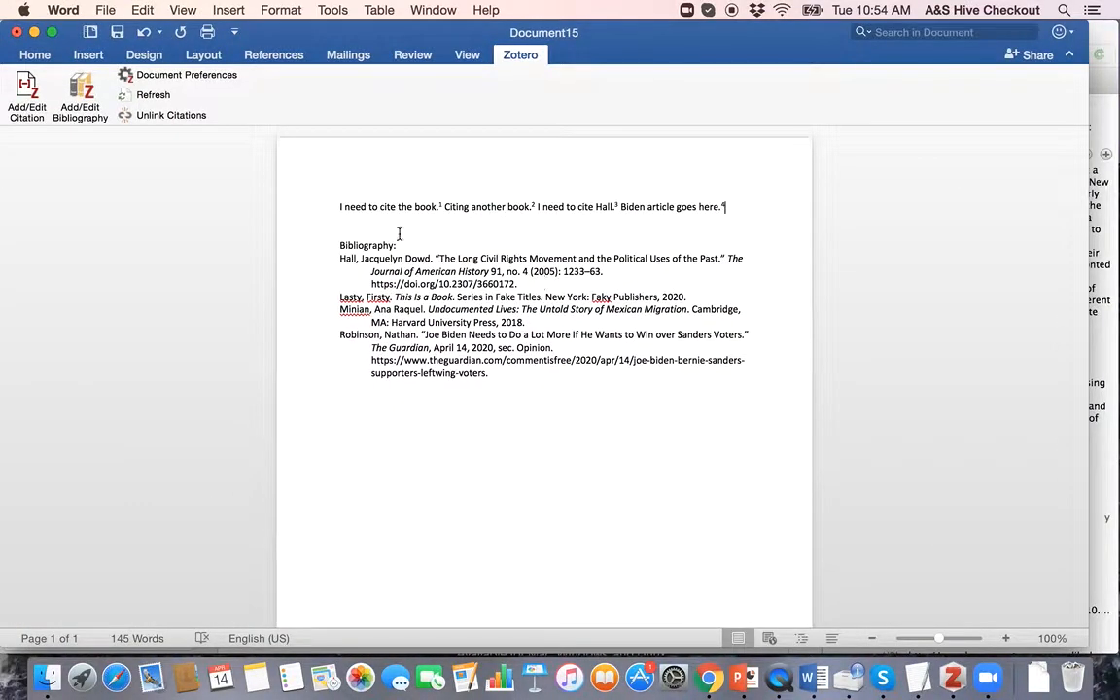
scroll(609, 321, down, 5)
scroll(611, 338, up, 5)
scroll(528, 301, down, 5)
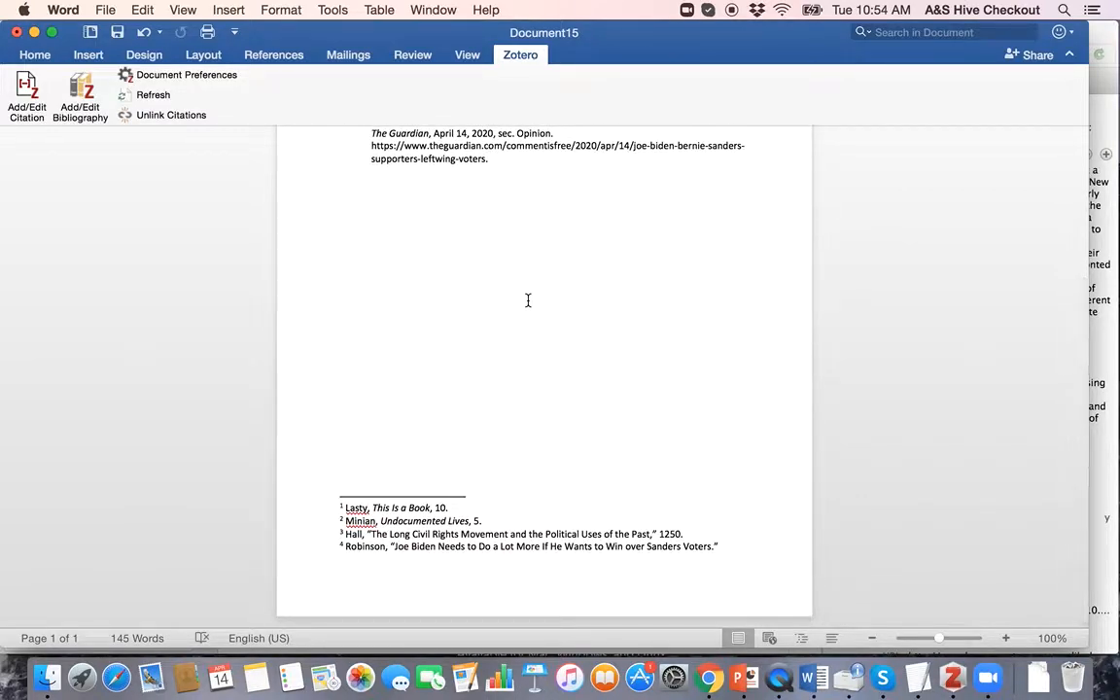
mouse_move(778, 41)
mouse_down()
mouse_move(802, 43)
mouse_move(780, 42)
mouse_up()
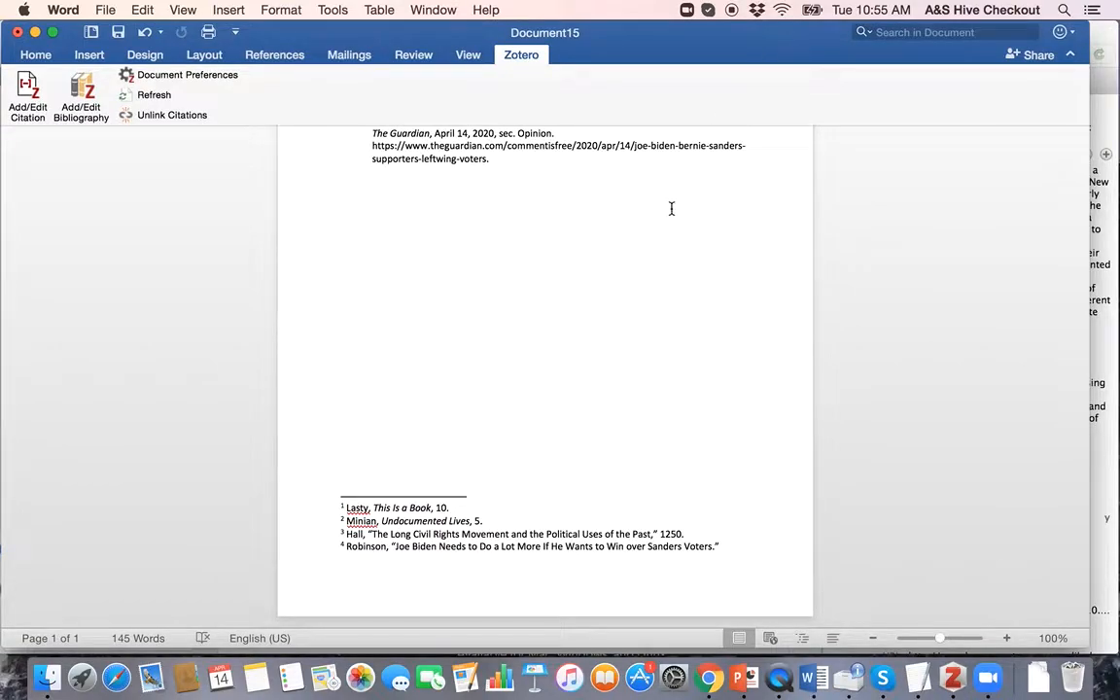
scroll(538, 294, up, 5)
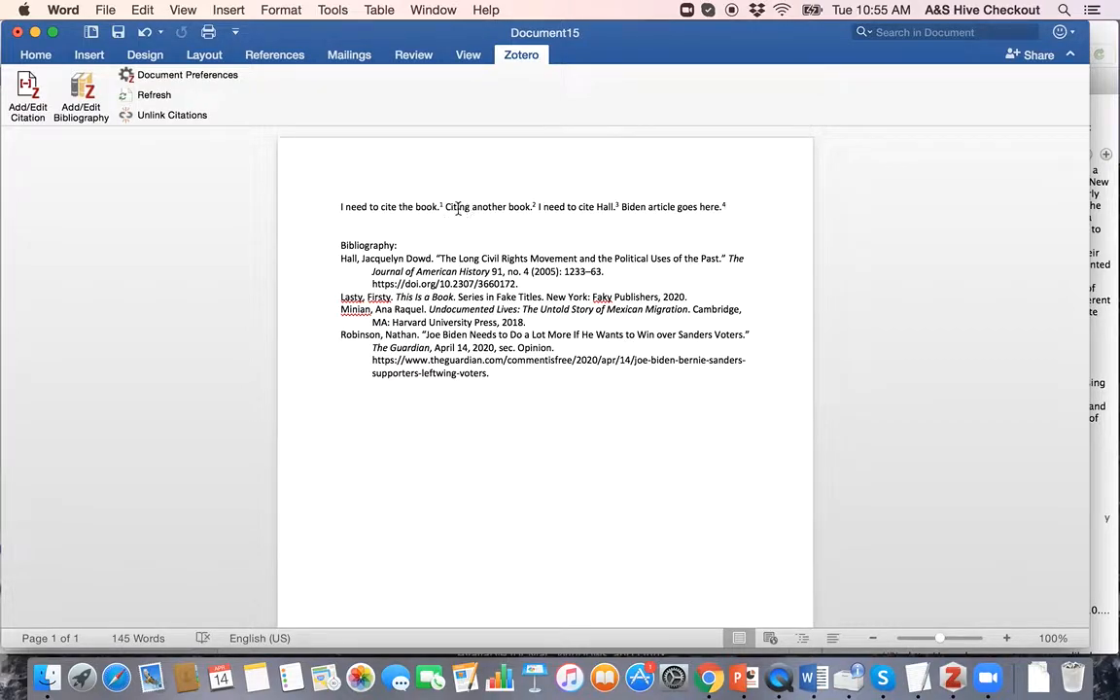
double_click(471, 297)
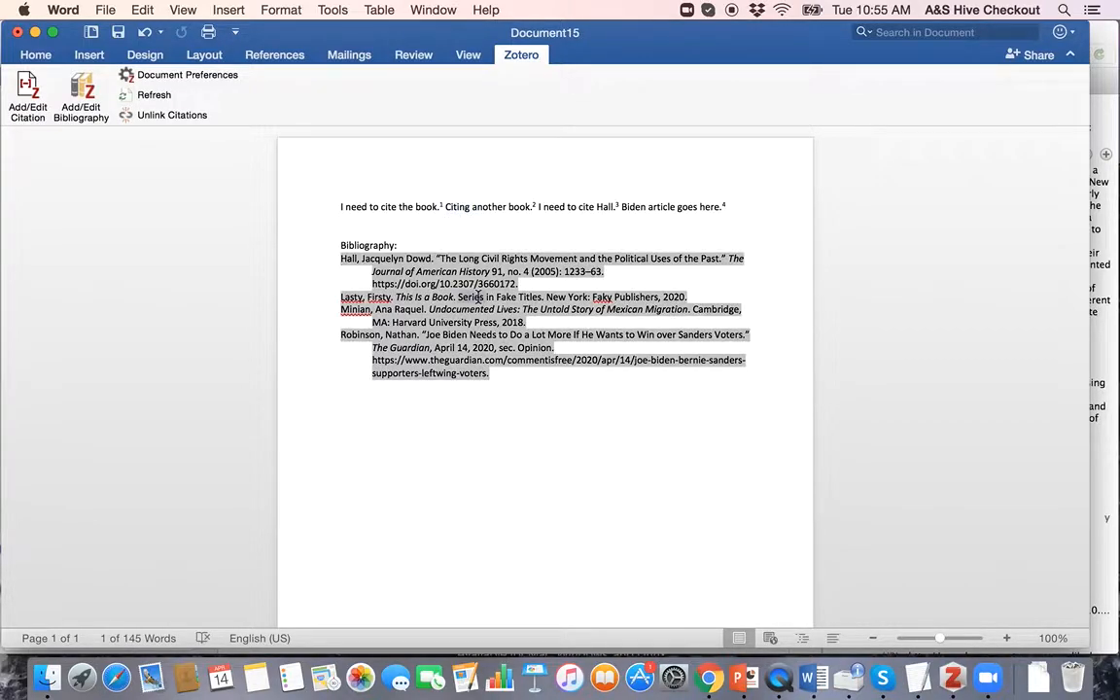
double_click(463, 205)
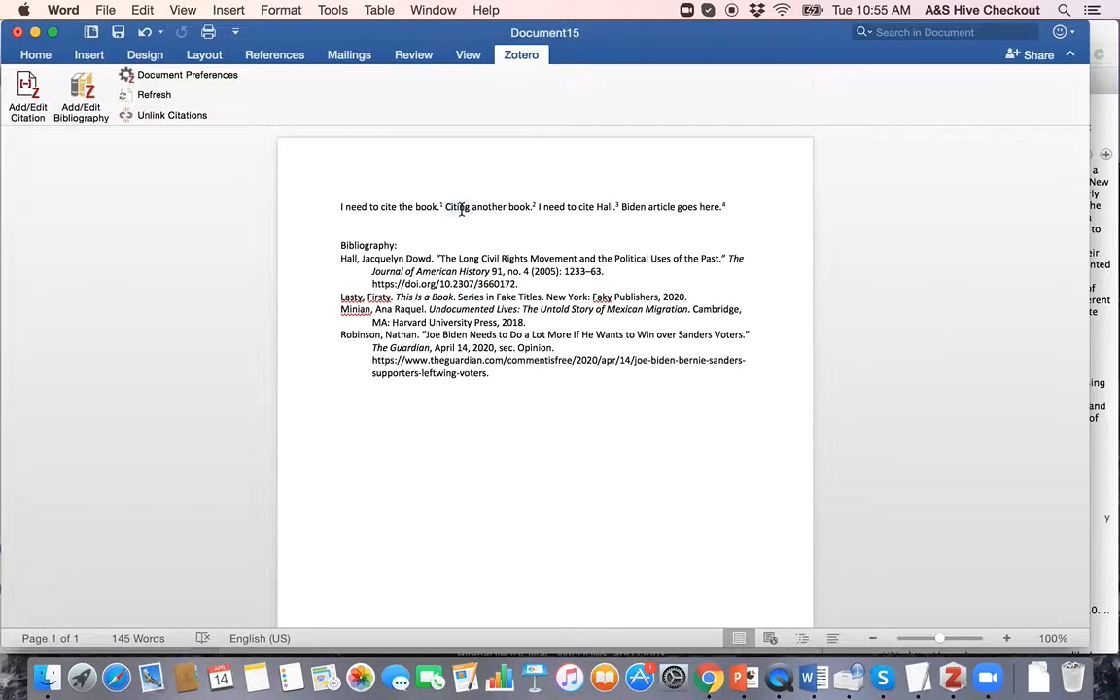
click(342, 206)
Step: View the Undocumented Lives Amazon page in Chrome, then bring Word and Zotero back to the front
key(ctrl+Up)
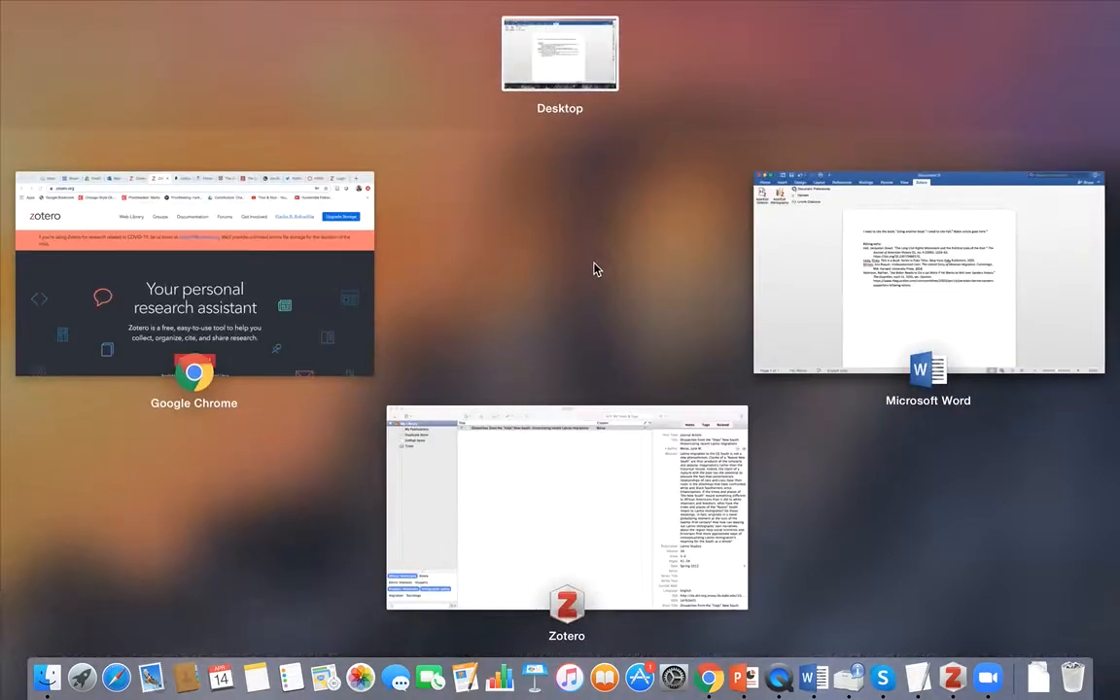
click(247, 263)
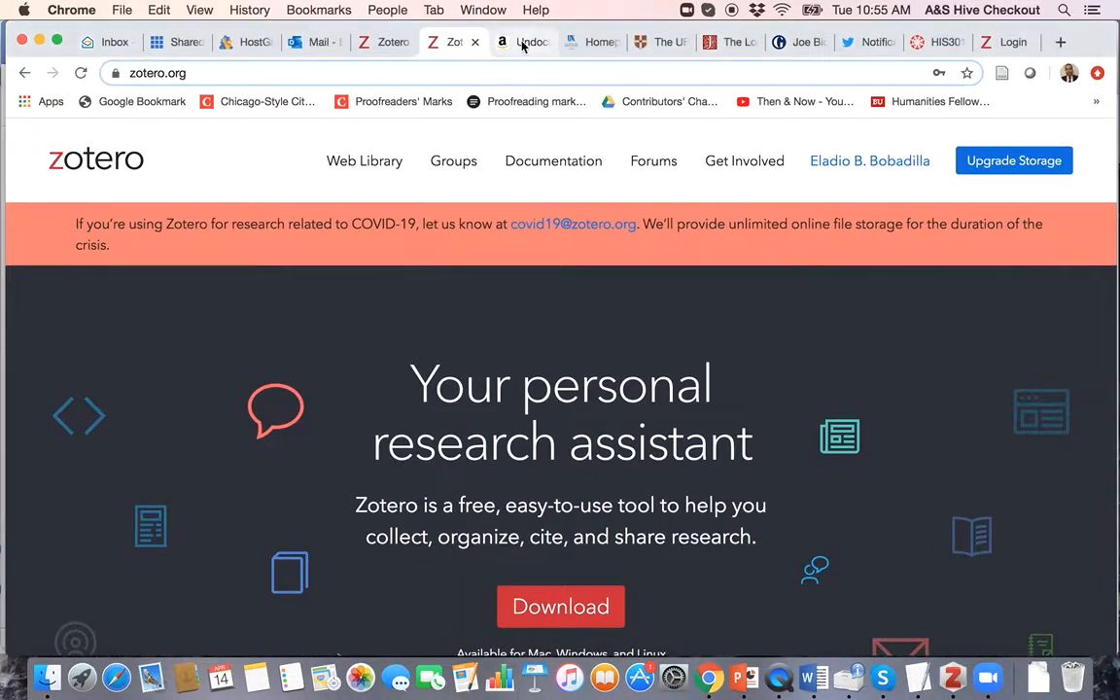
click(523, 42)
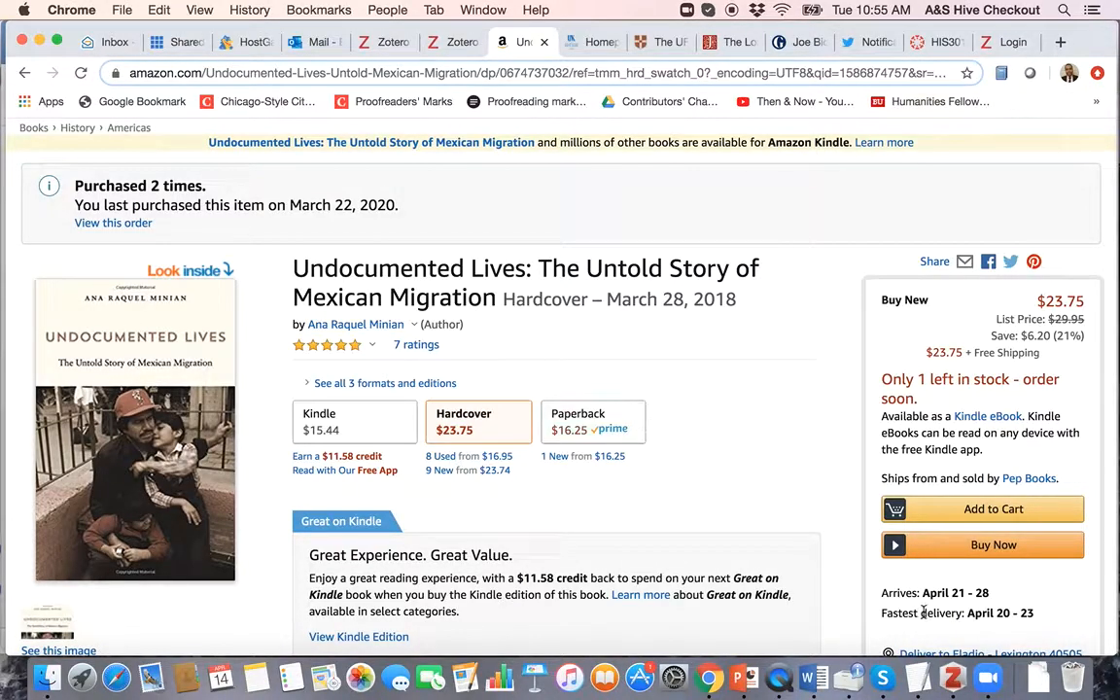
click(813, 685)
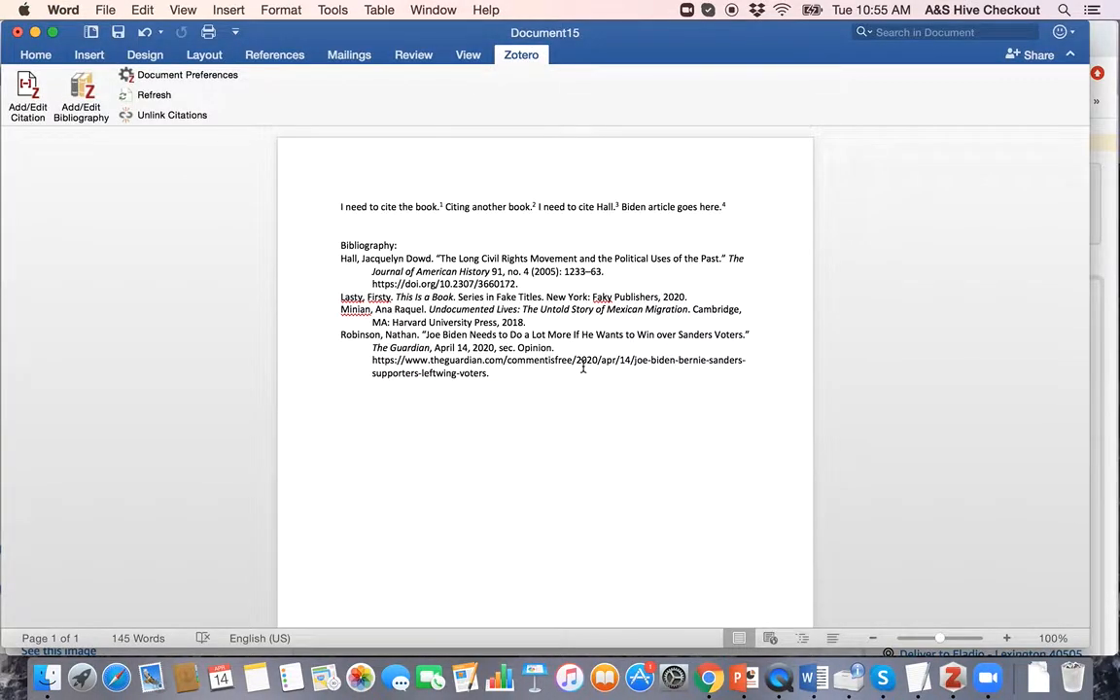
key(ctrl+Up)
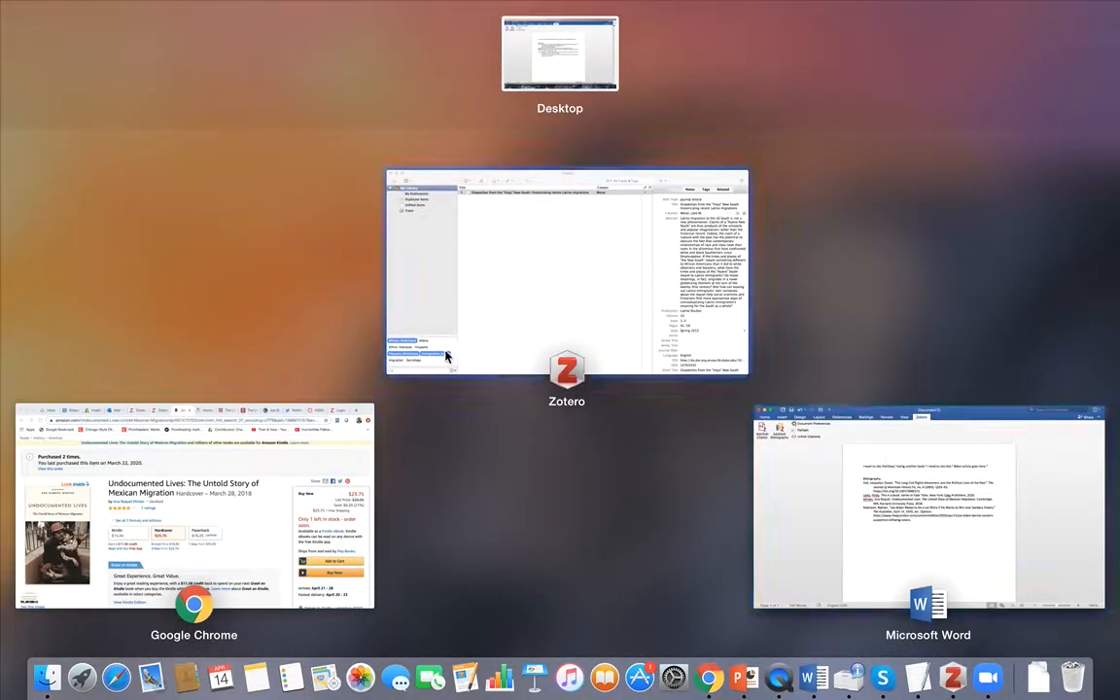
click(520, 302)
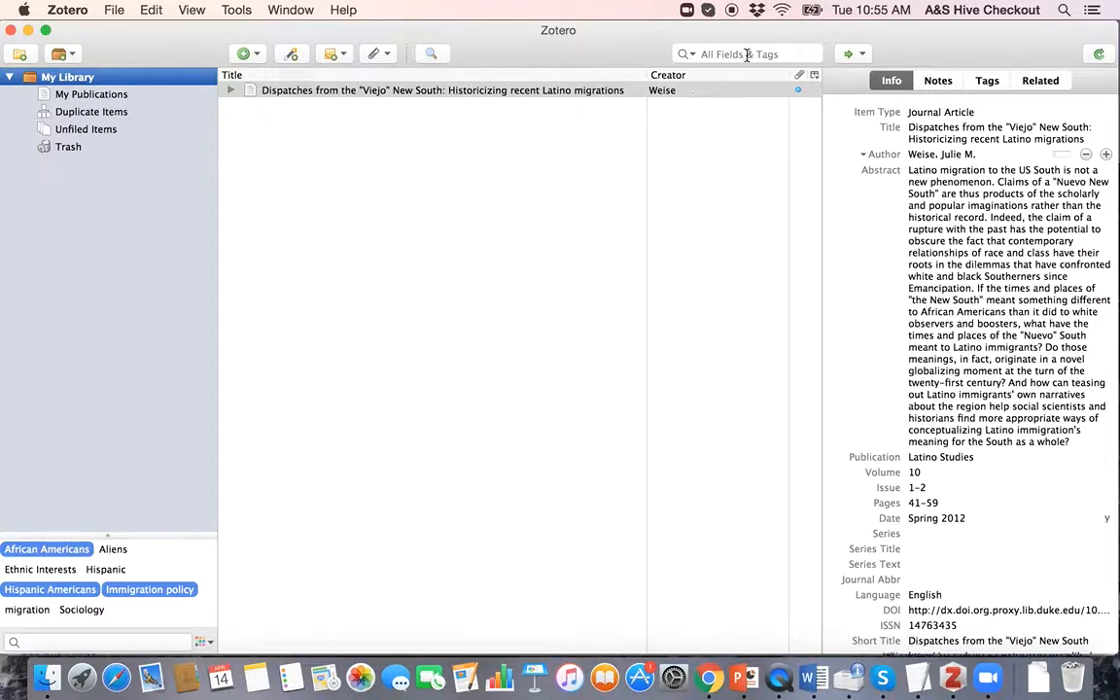
click(526, 183)
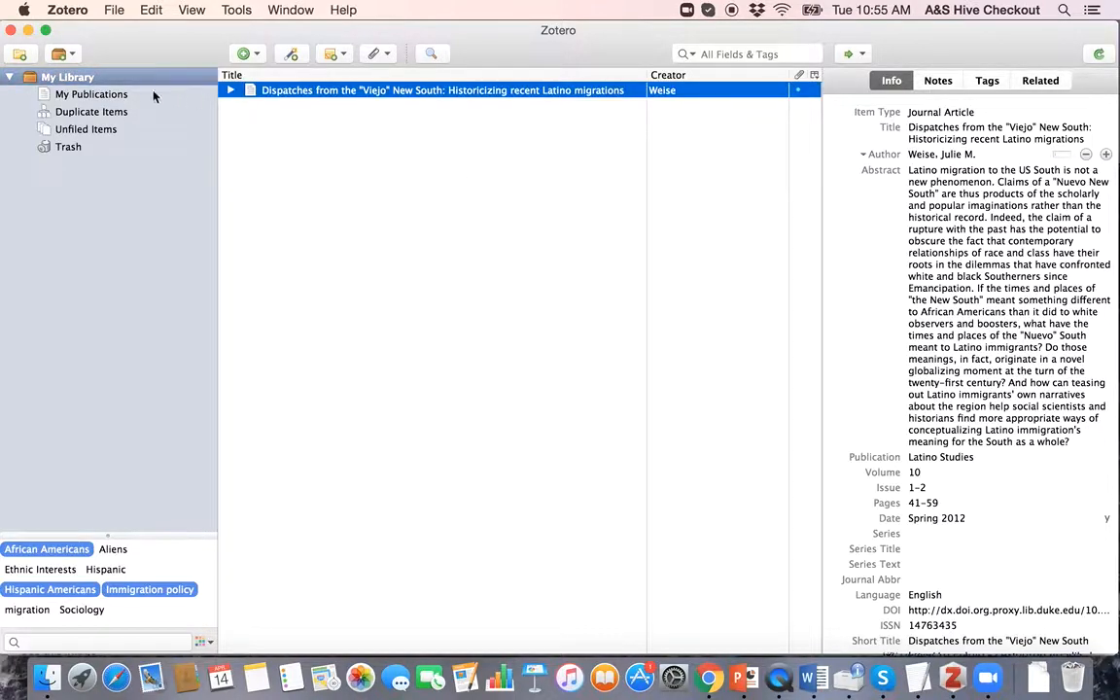
click(86, 81)
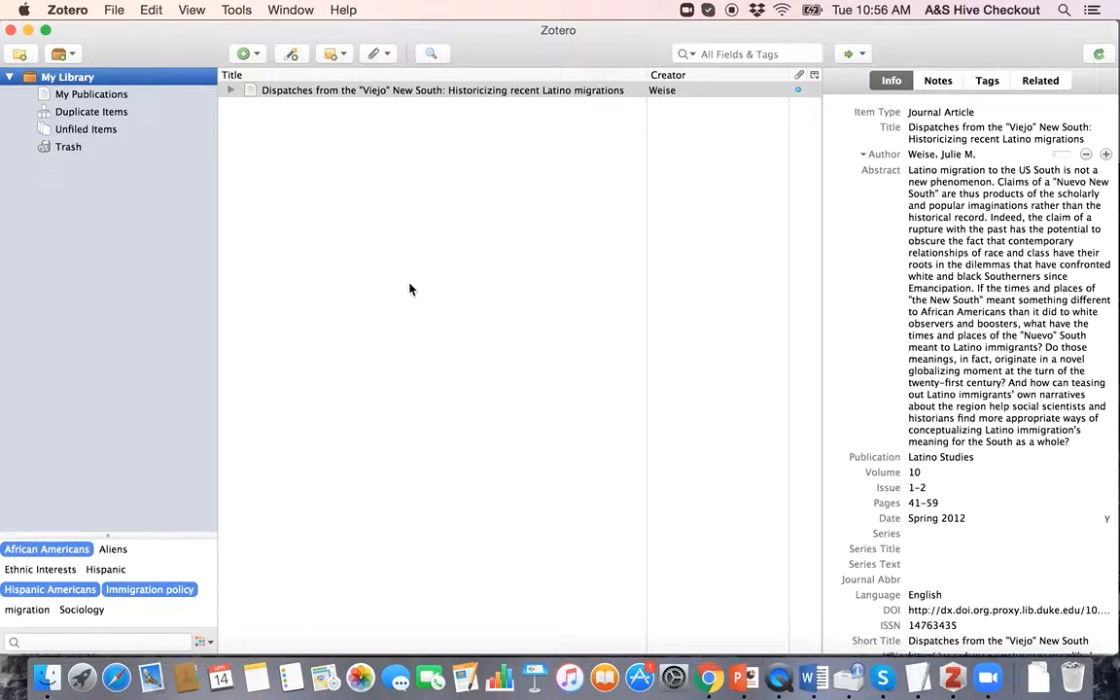
key(ctrl+Up)
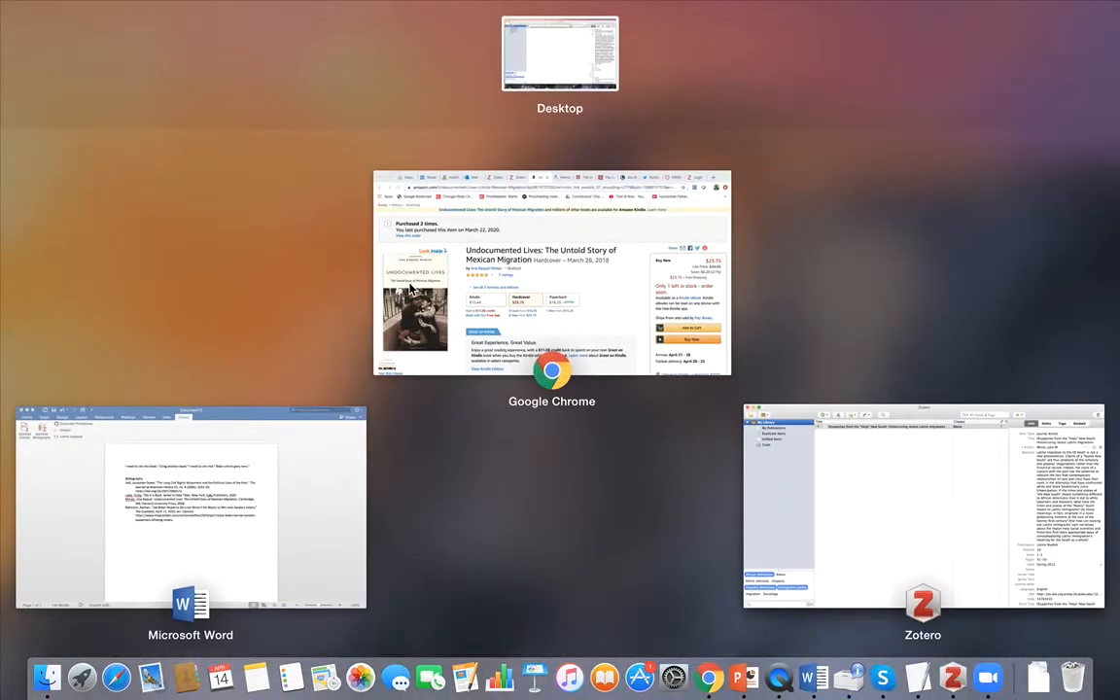
click(841, 537)
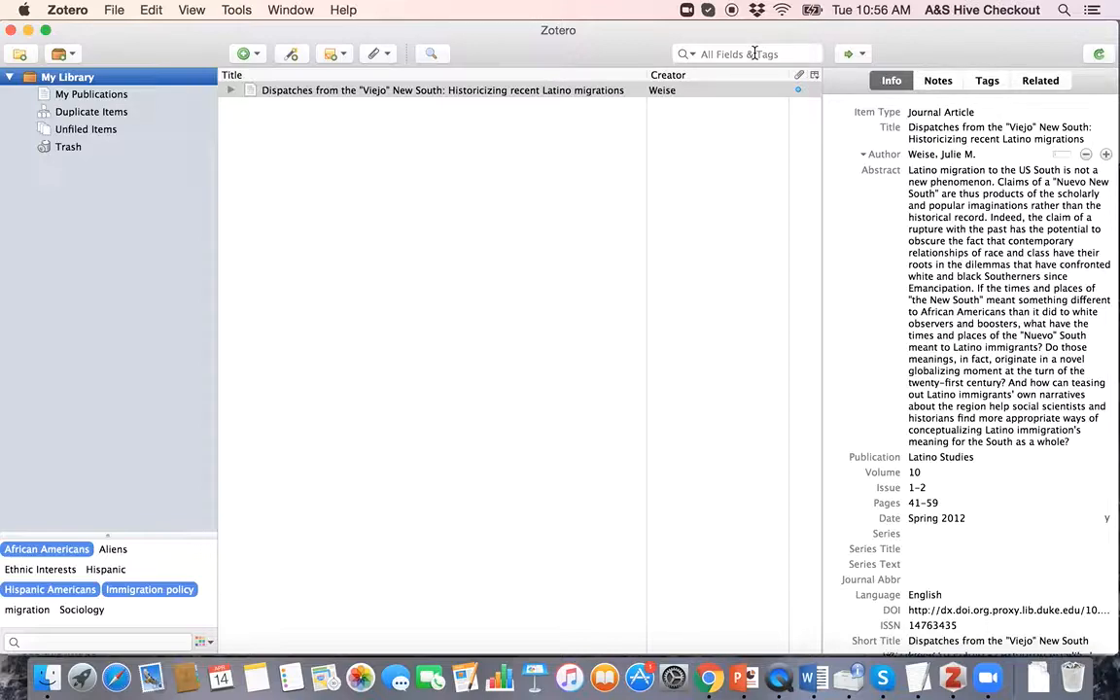
click(431, 178)
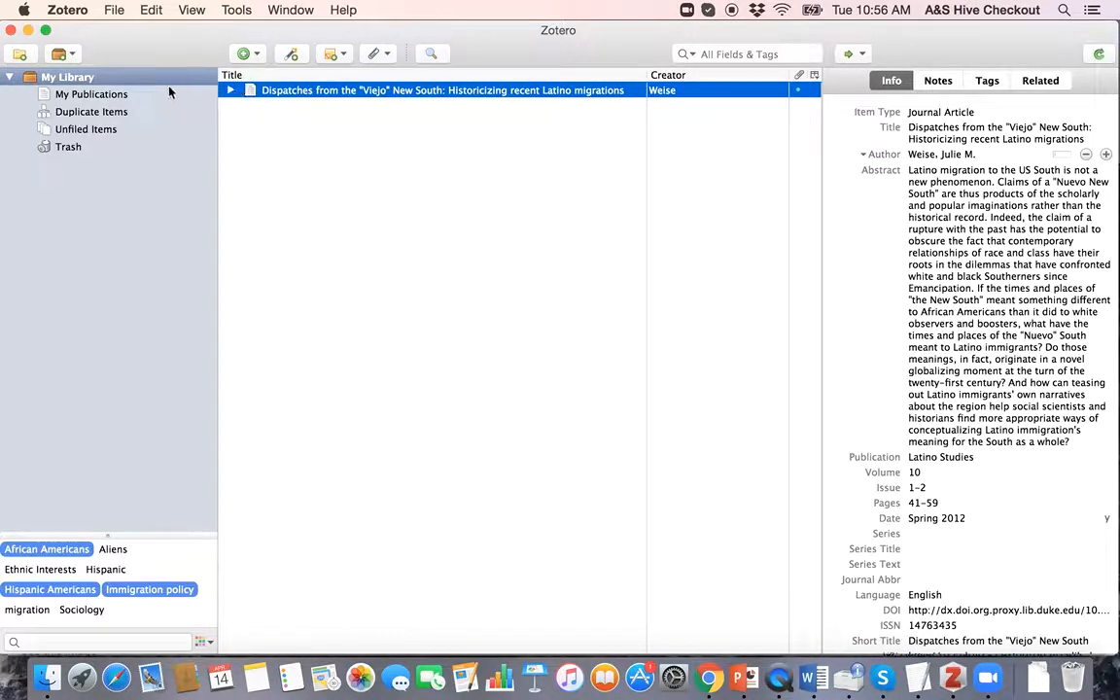
click(731, 54)
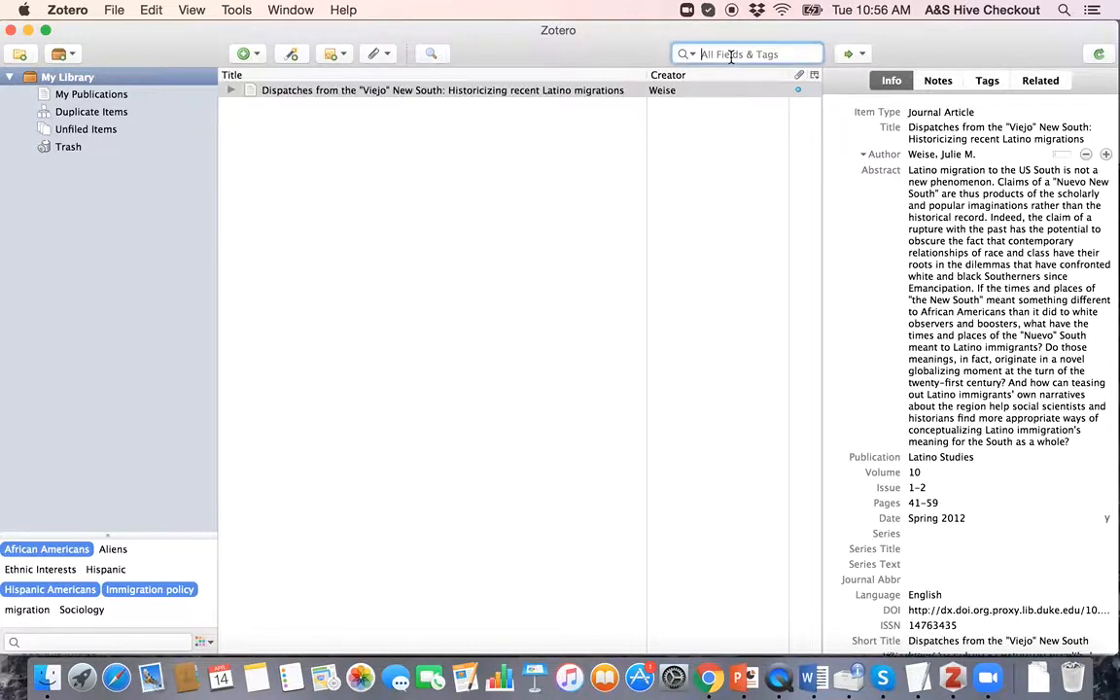
click(64, 92)
Step: Clear the tag filter to show all 1716 My Library items, then view the ¡Raza Sí! ¡Guerra No! details
click(66, 82)
scroll(565, 356, down, 6)
scroll(566, 356, up, 6)
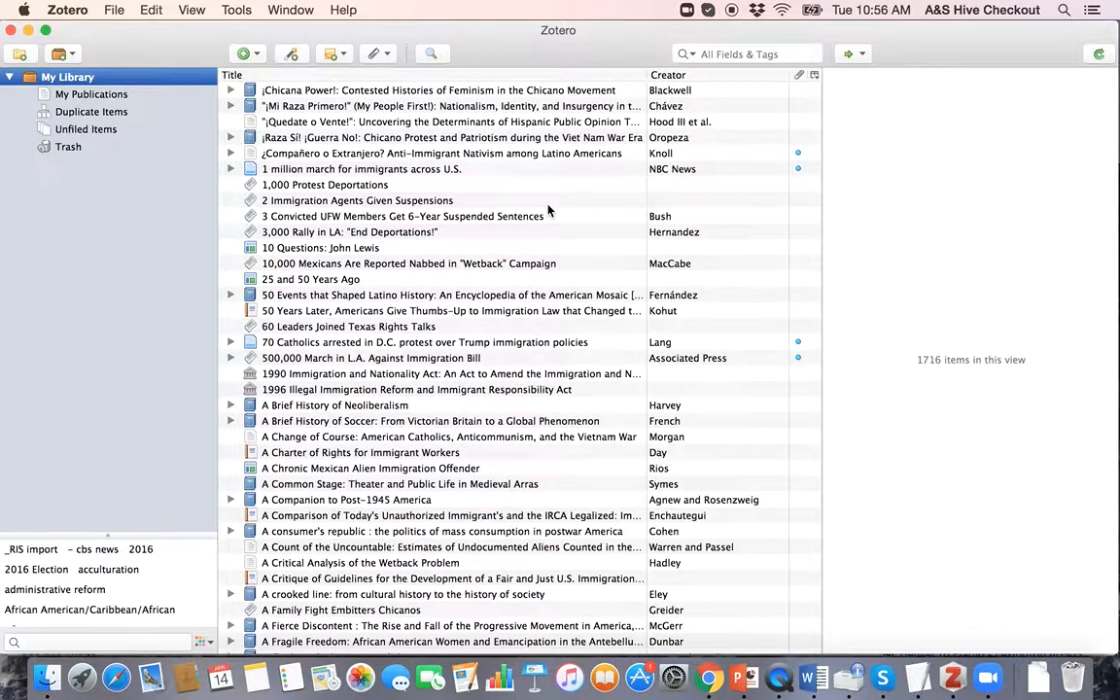
key(ctrl+Up)
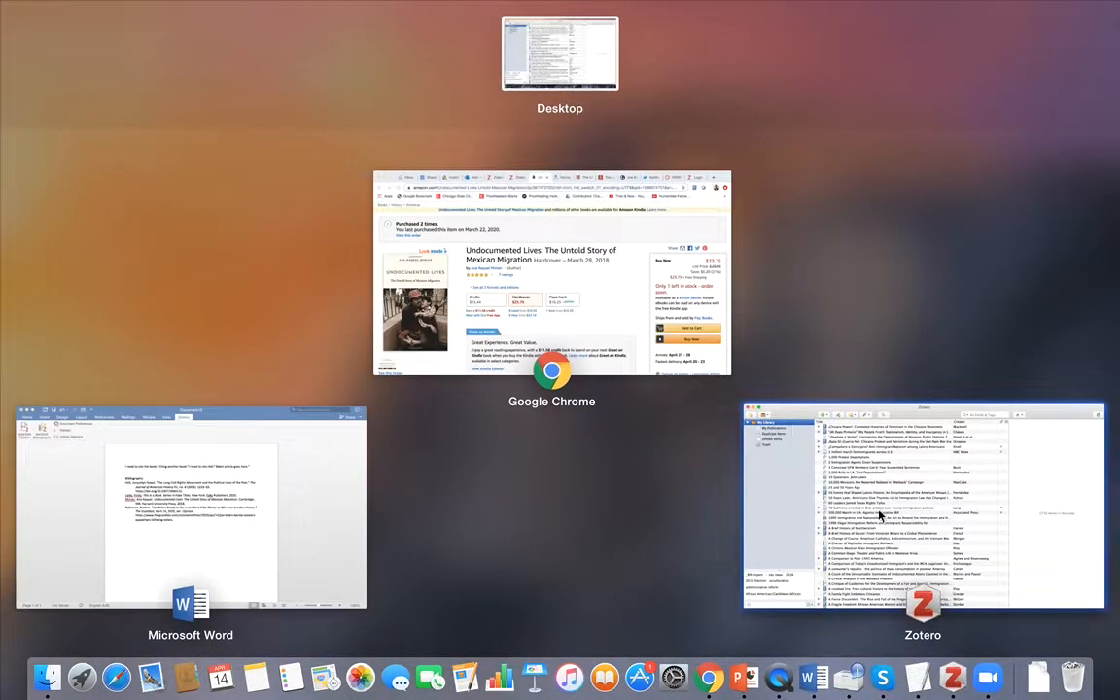
click(879, 515)
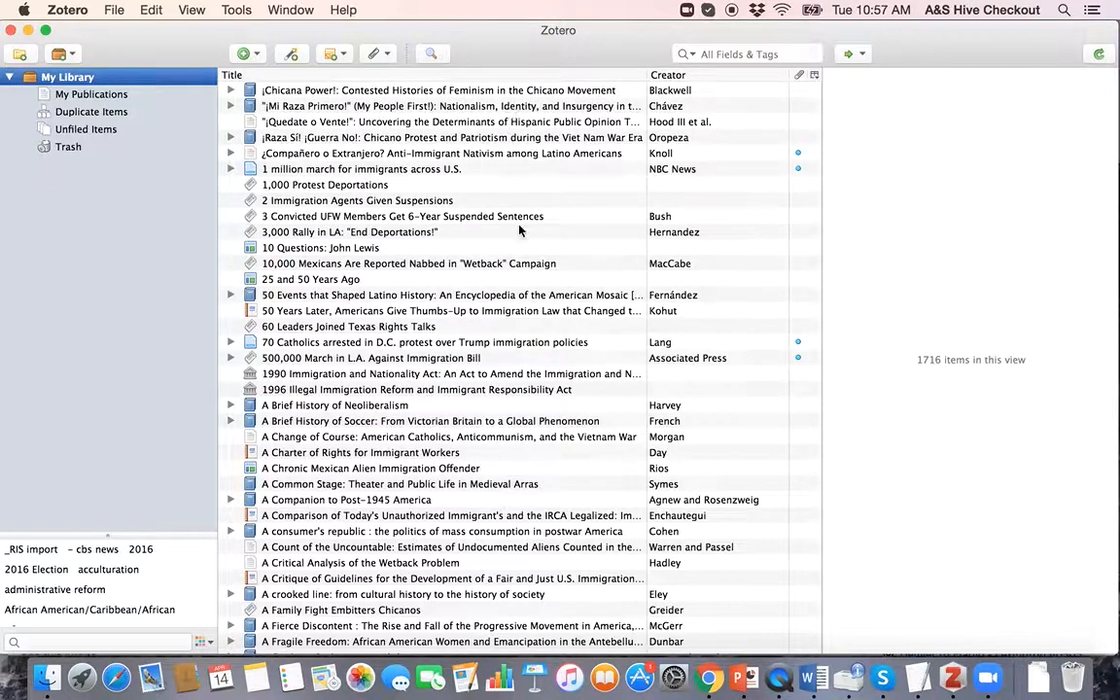
click(432, 136)
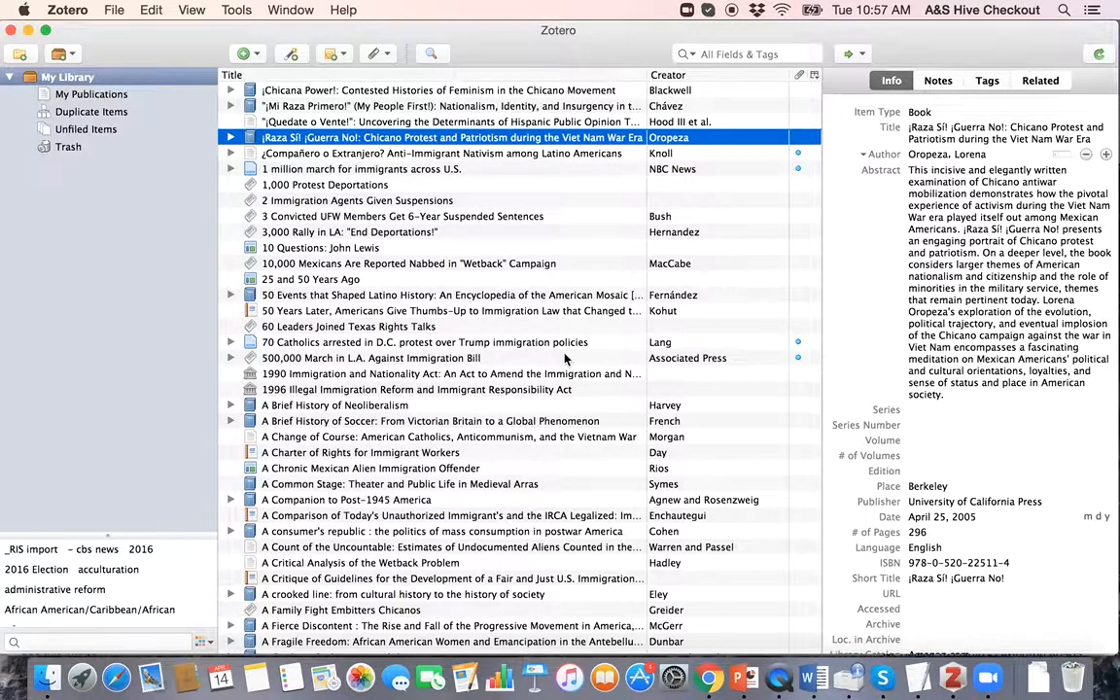
key(ctrl+Up)
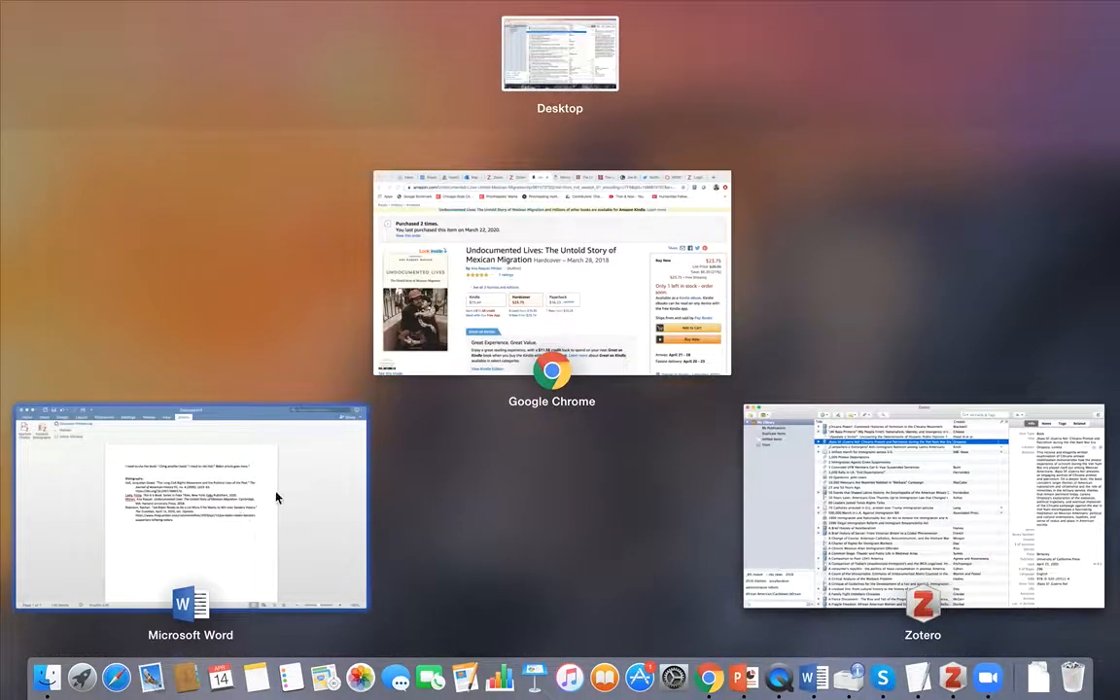
Step: Switch from Zotero to Chrome showing the Amazon page for Undocumented Lives
click(973, 512)
key(ctrl+Up)
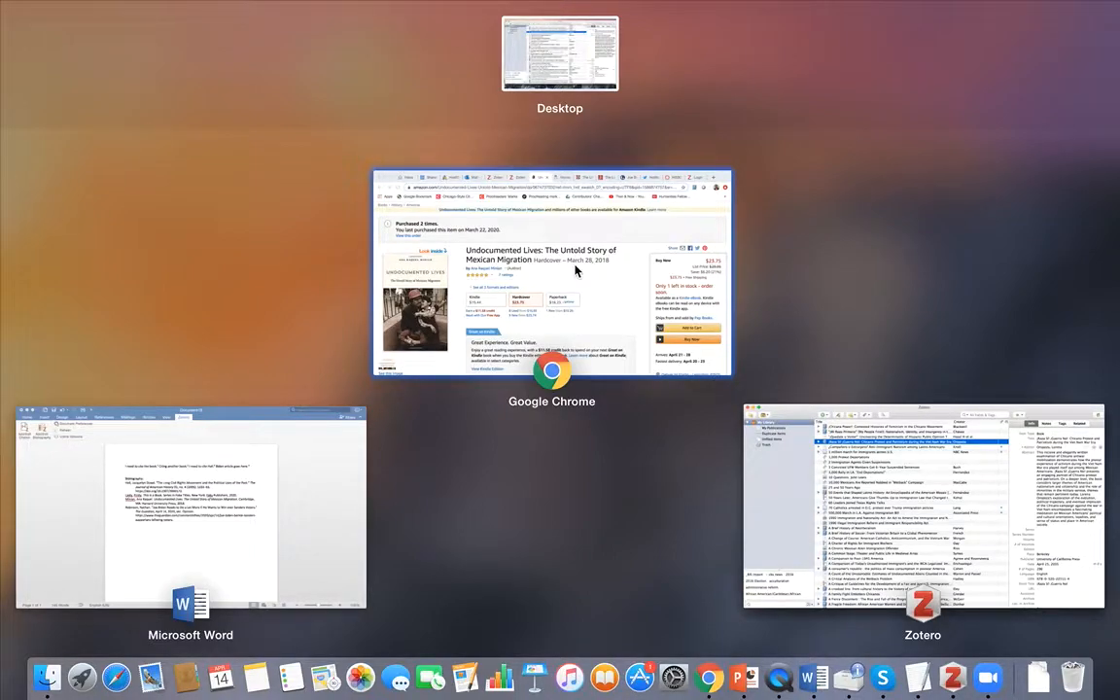
click(617, 294)
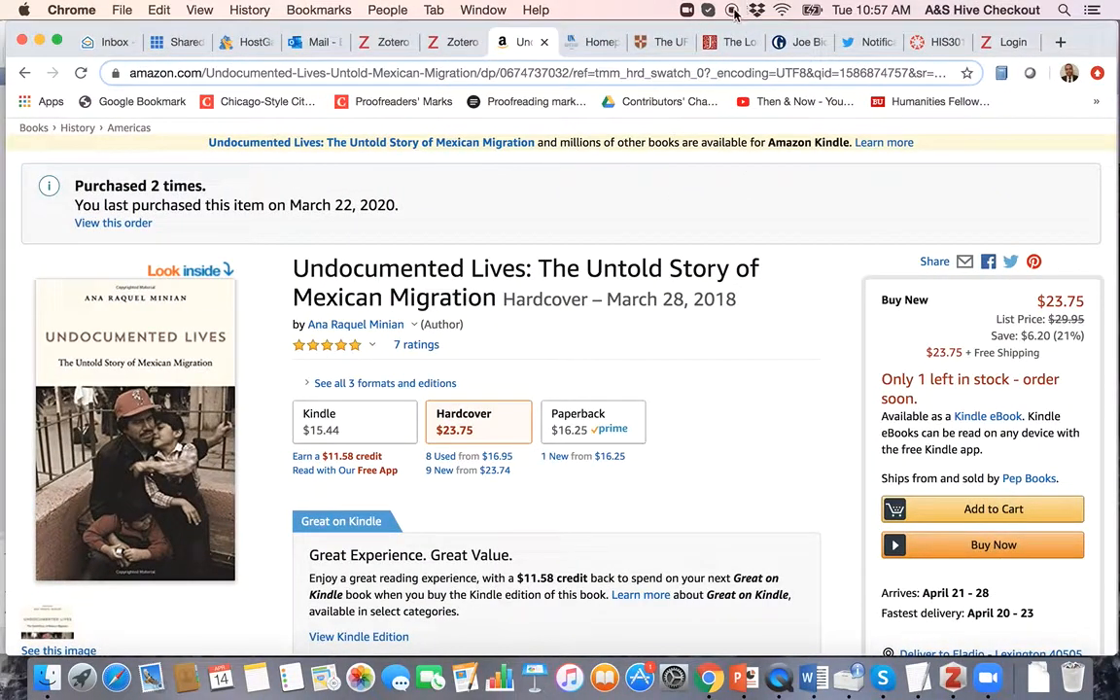